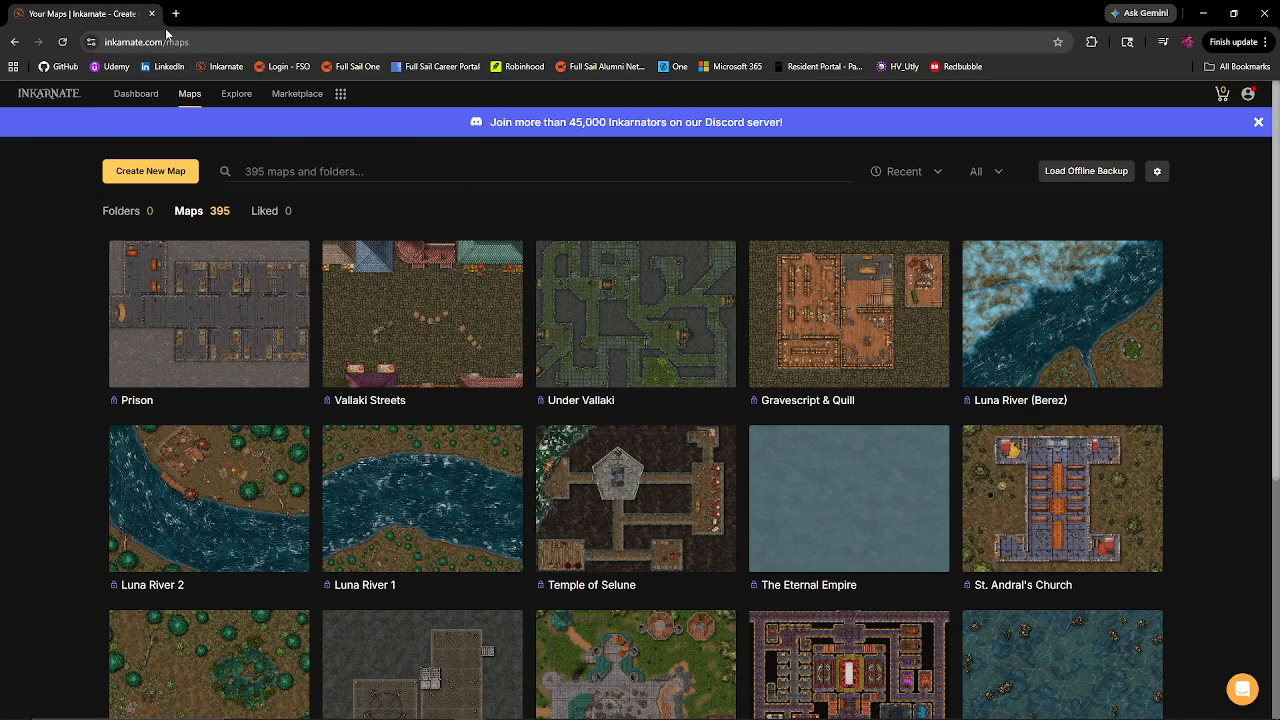
- Start a new map in the Fantasy Battlemaps style
click(168, 177)
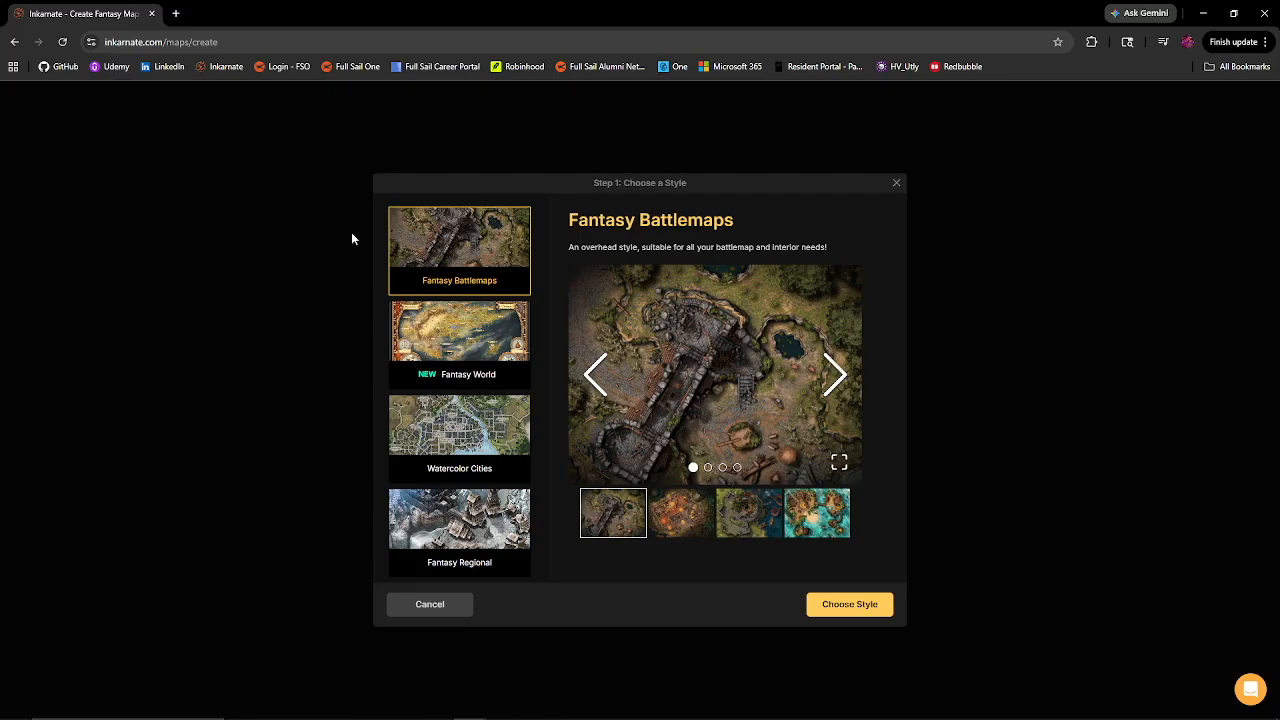
mouse_move(545, 325)
mouse_down()
mouse_move(554, 473)
mouse_move(566, 314)
mouse_up()
click(839, 607)
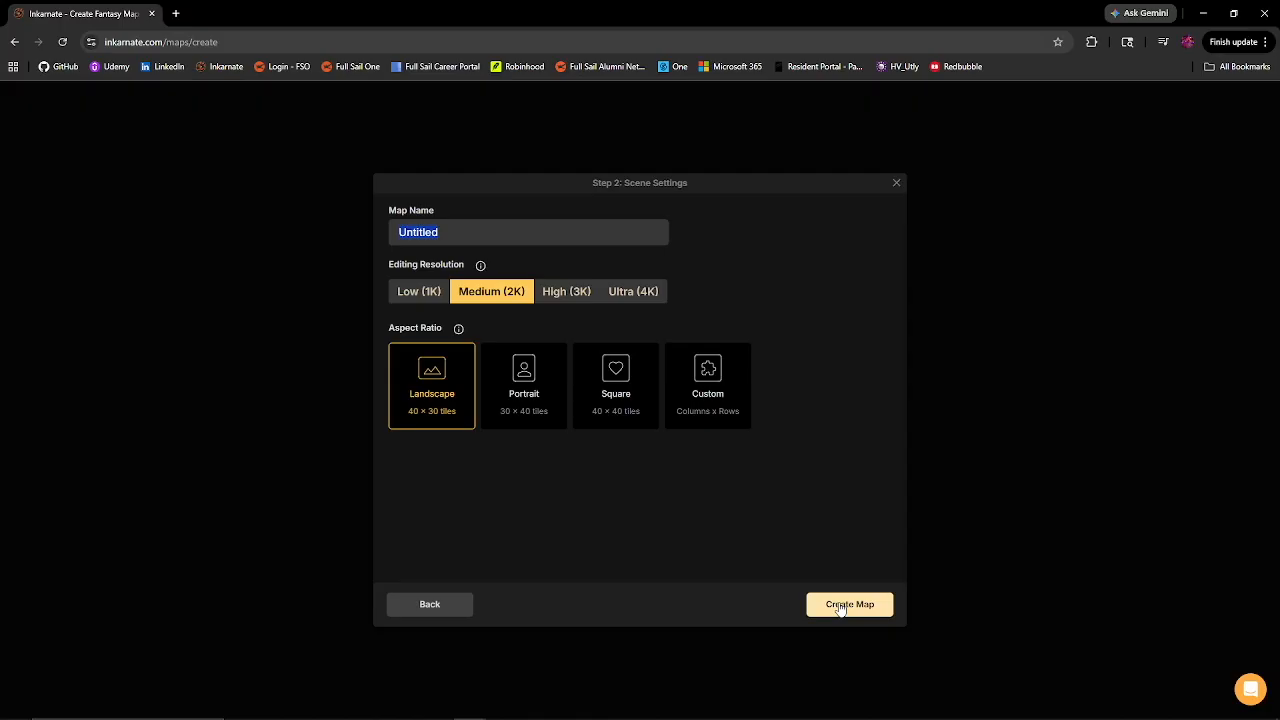
- Name the map Roadside Tavern and create it
click(456, 231)
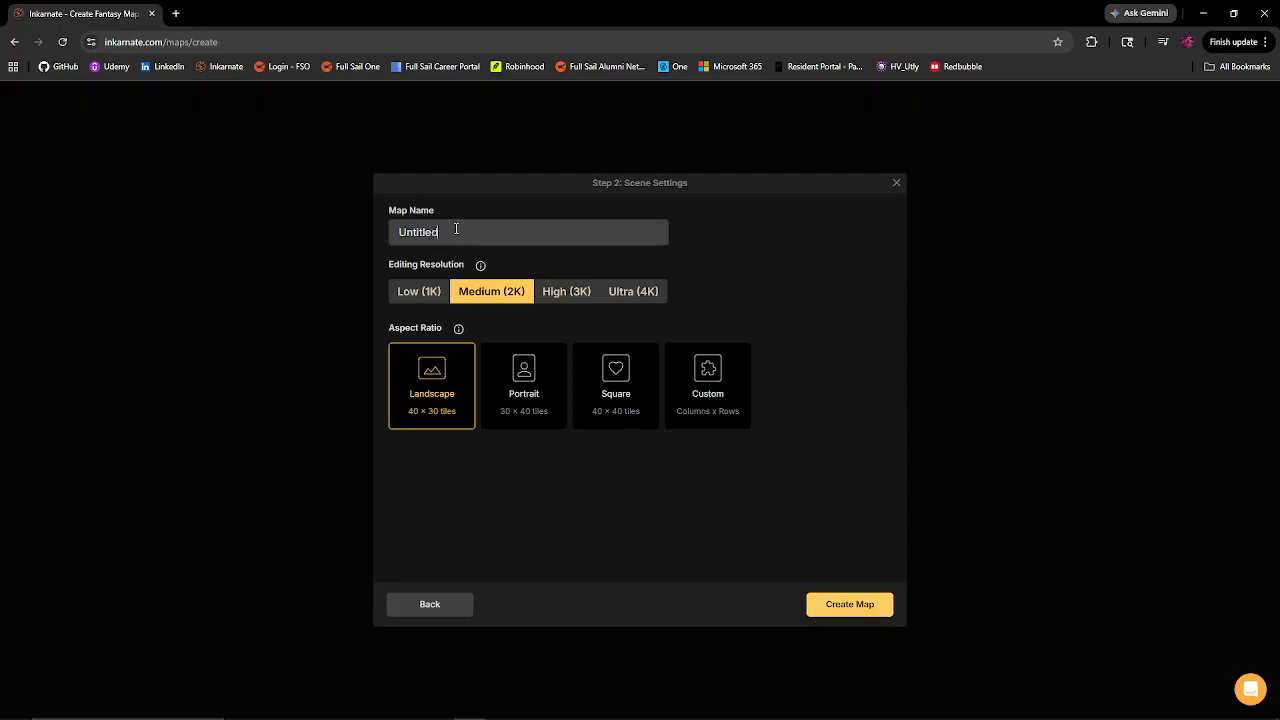
key(BackSpace)
key(BackSpace)
key(BackSpace)
key(BackSpace)
key(BackSpace)
key(BackSpace)
key(BackSpace)
key(BackSpace)
text(Roadside Tavern)
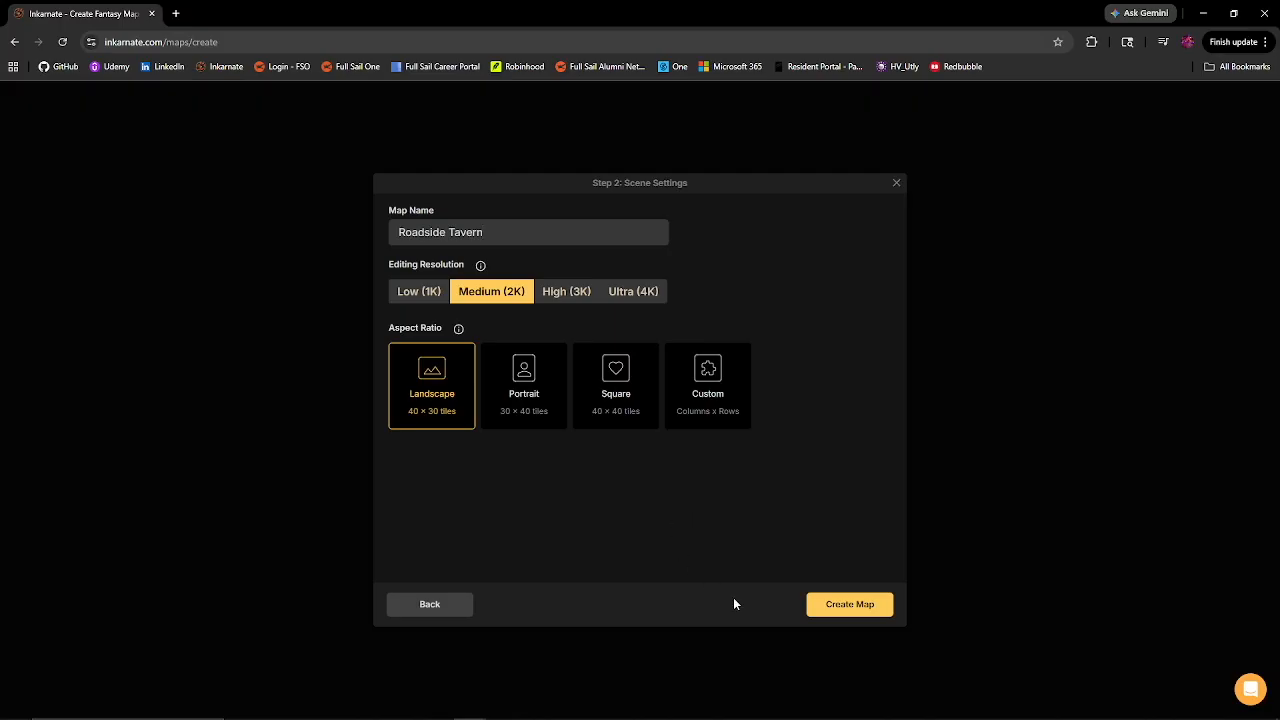
click(843, 614)
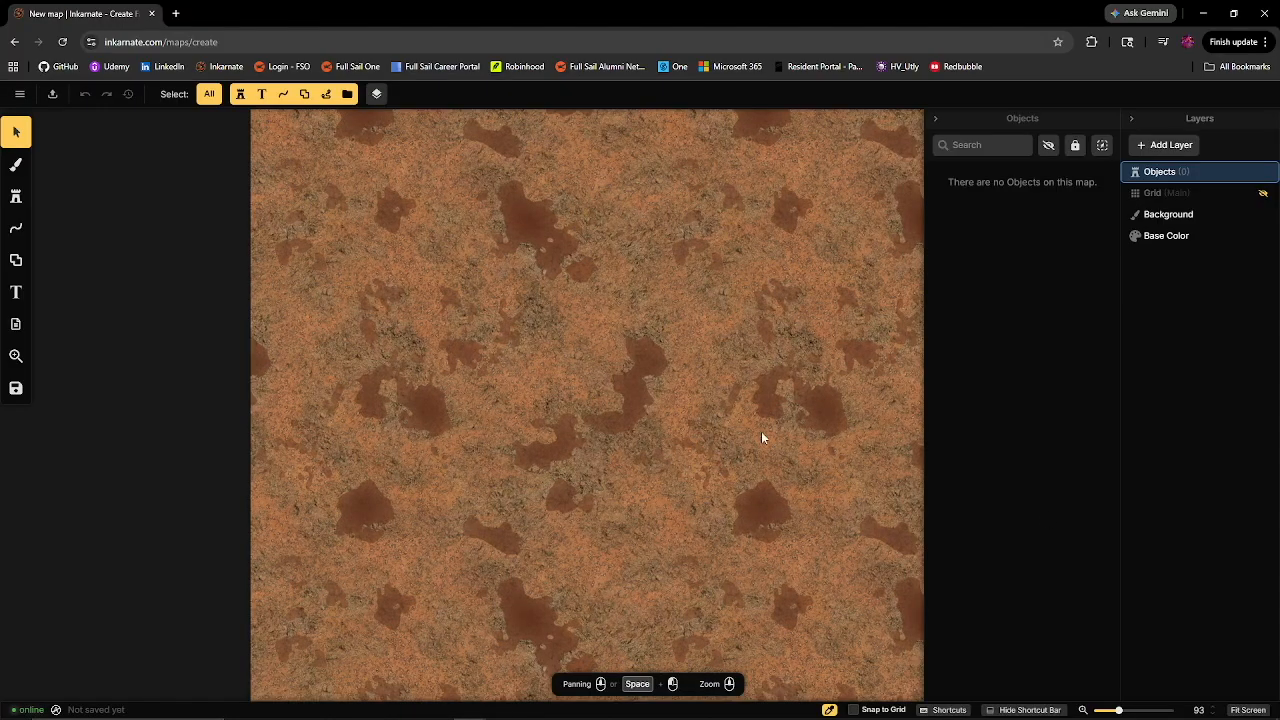
- Add a land layer above the objects layer, keeping its default name
scroll(909, 465, down, 4)
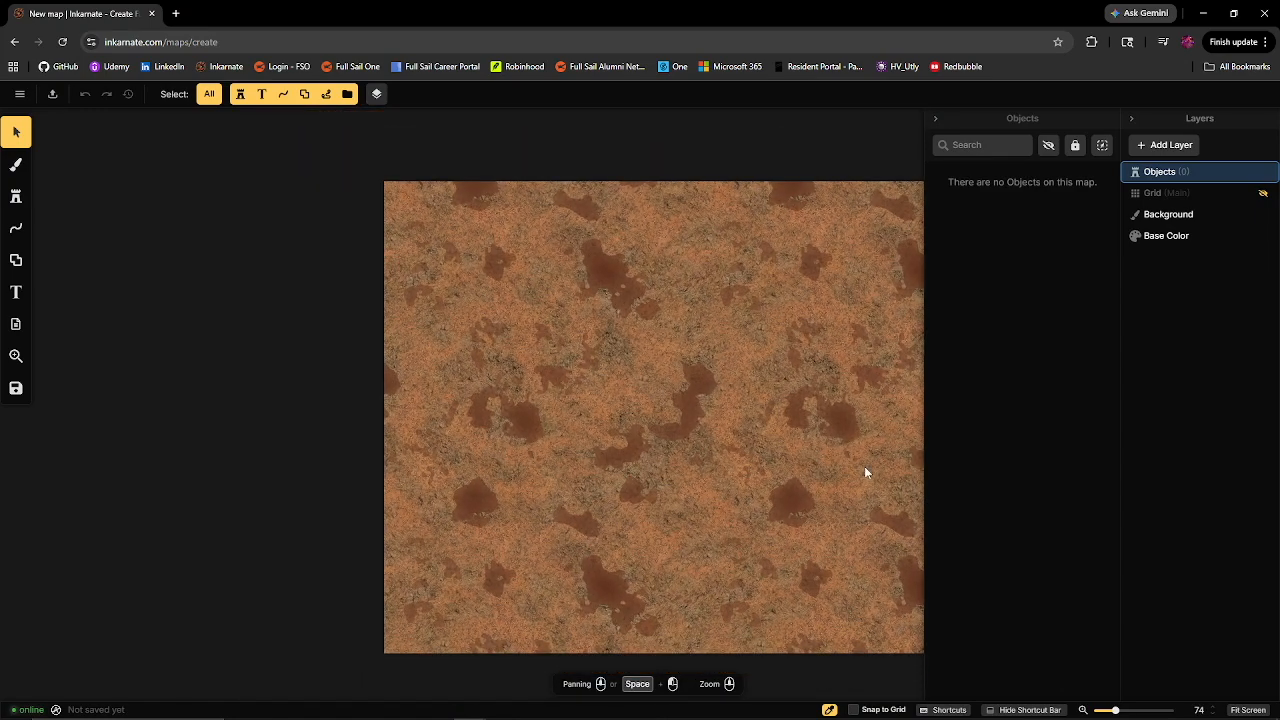
scroll(901, 459, up, 4)
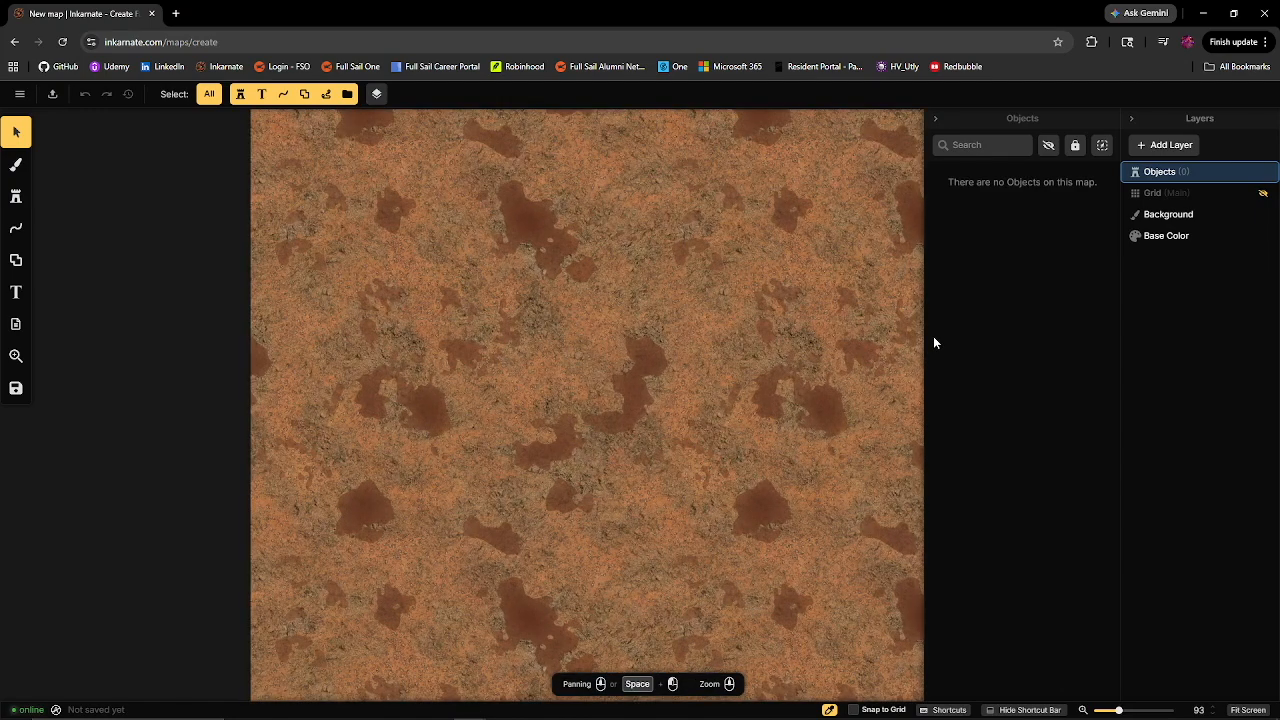
drag(688, 360, 575, 338)
scroll(575, 338, down, 2)
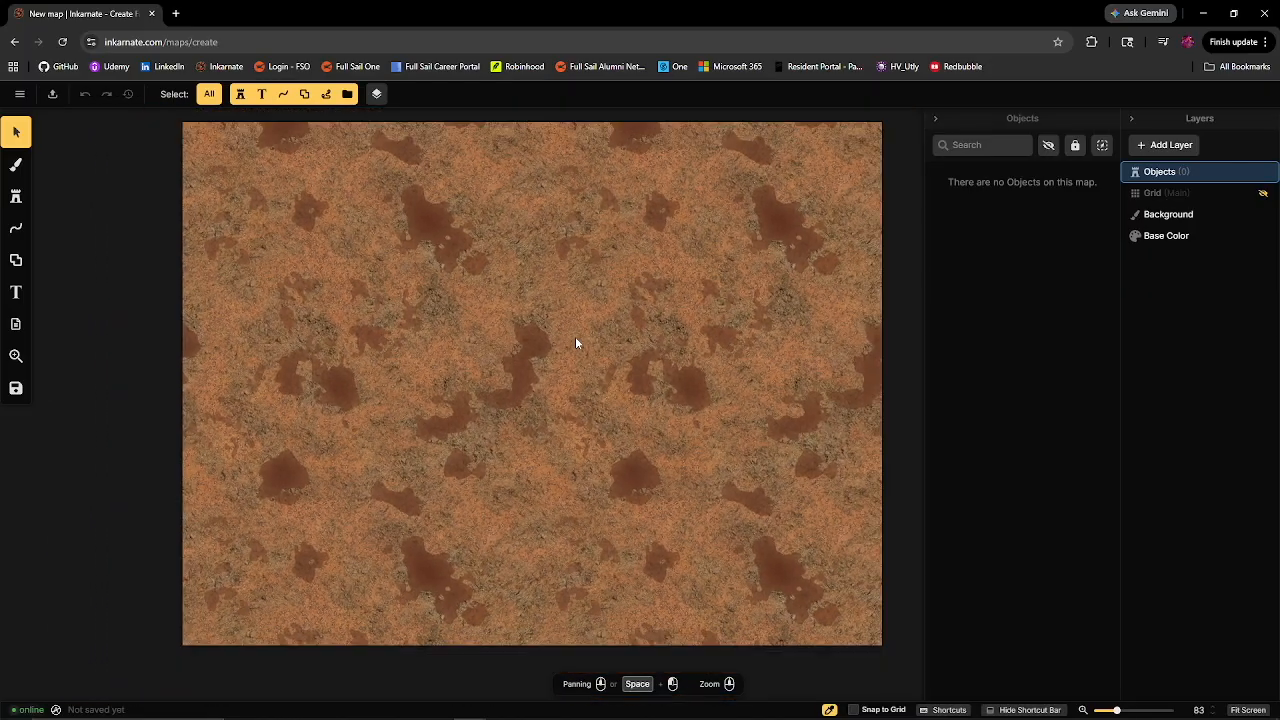
scroll(575, 342, down, 2)
drag(676, 346, 662, 343)
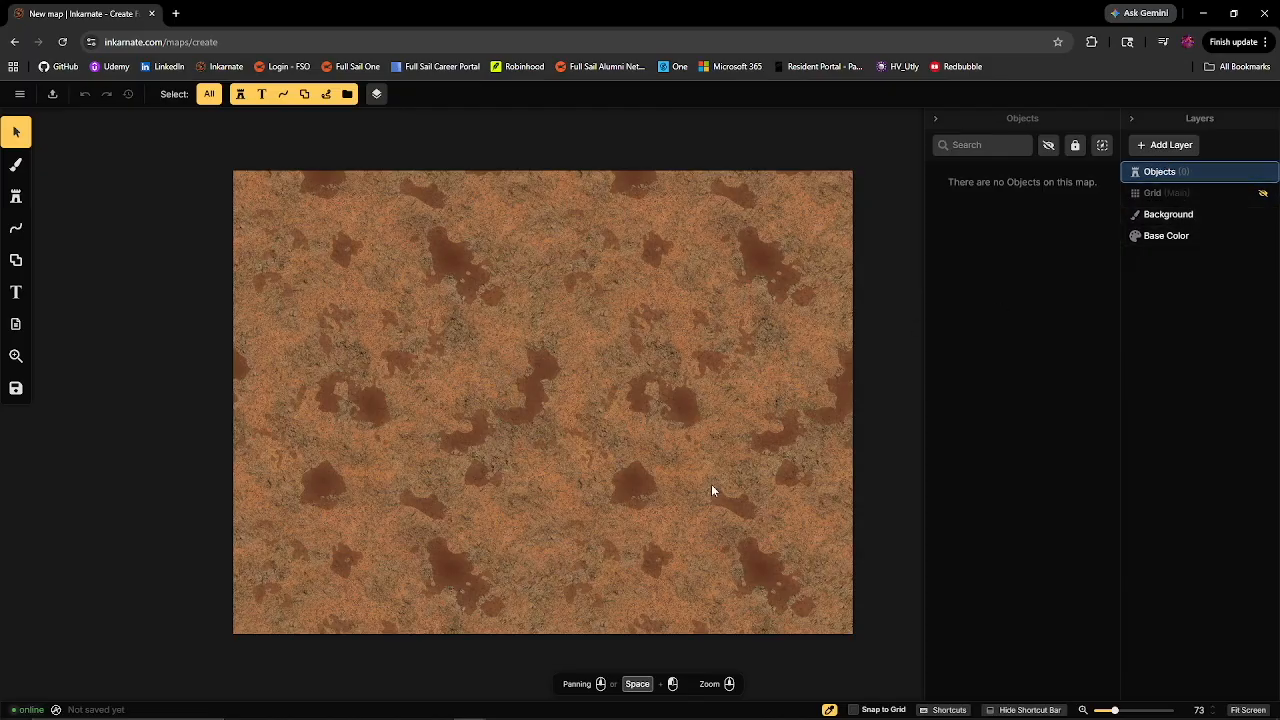
click(1158, 147)
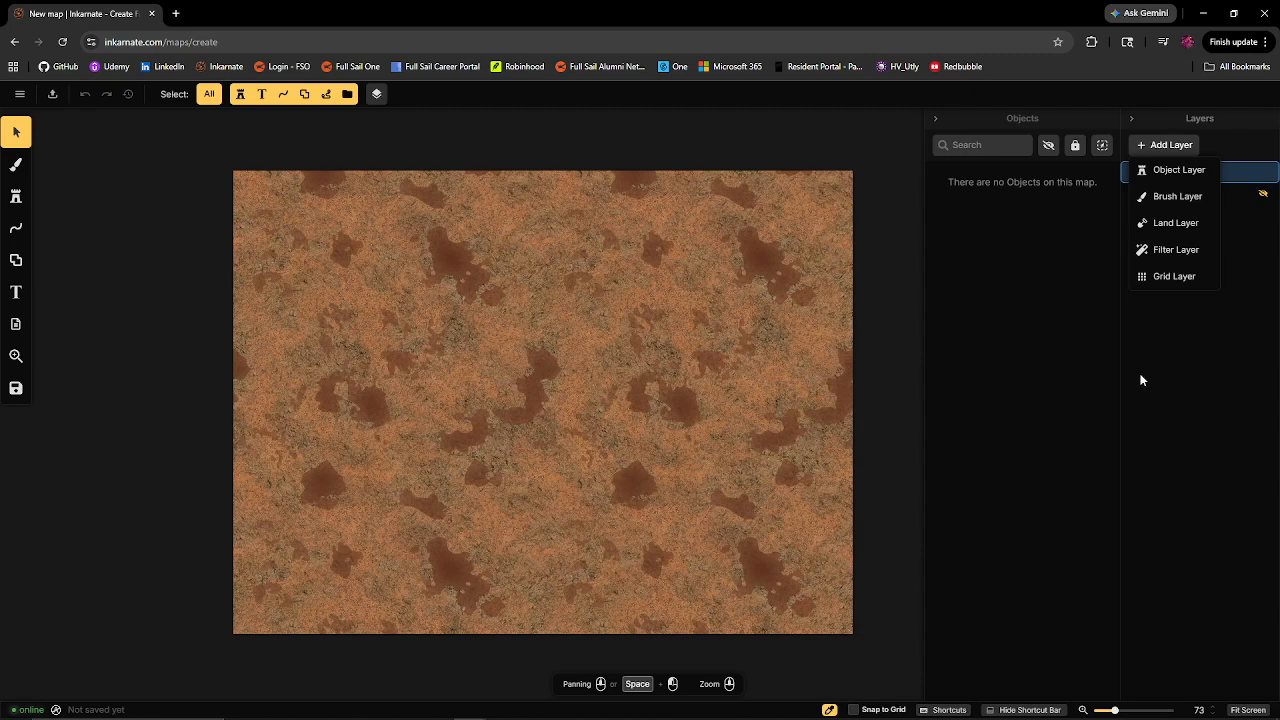
click(1176, 223)
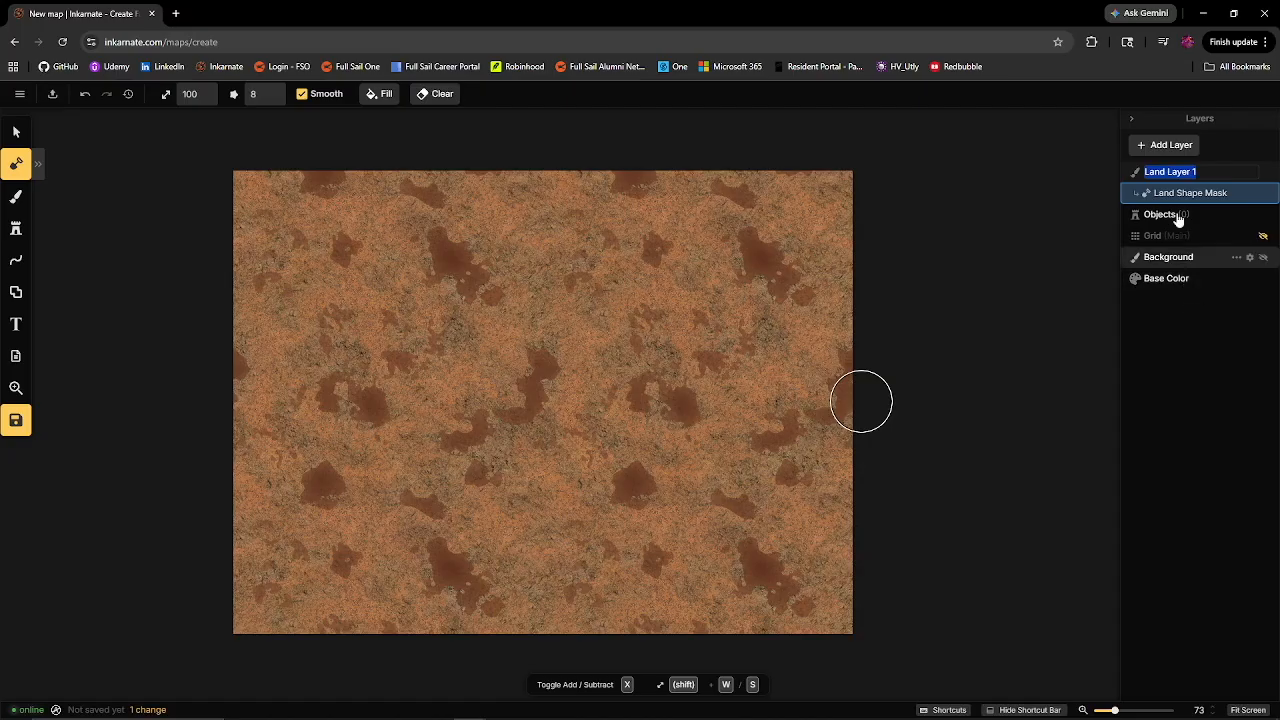
click(1195, 335)
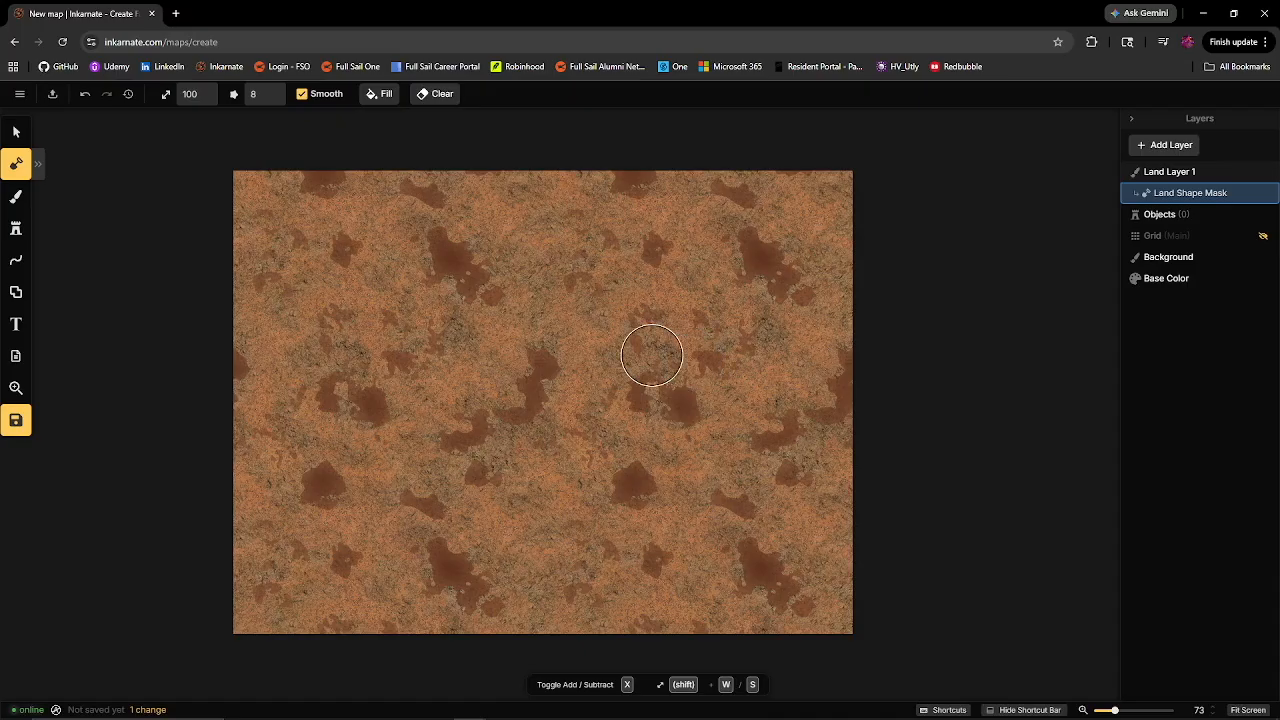
- Cover the entire map with grassy land, using the land brush at size 200
click(688, 255)
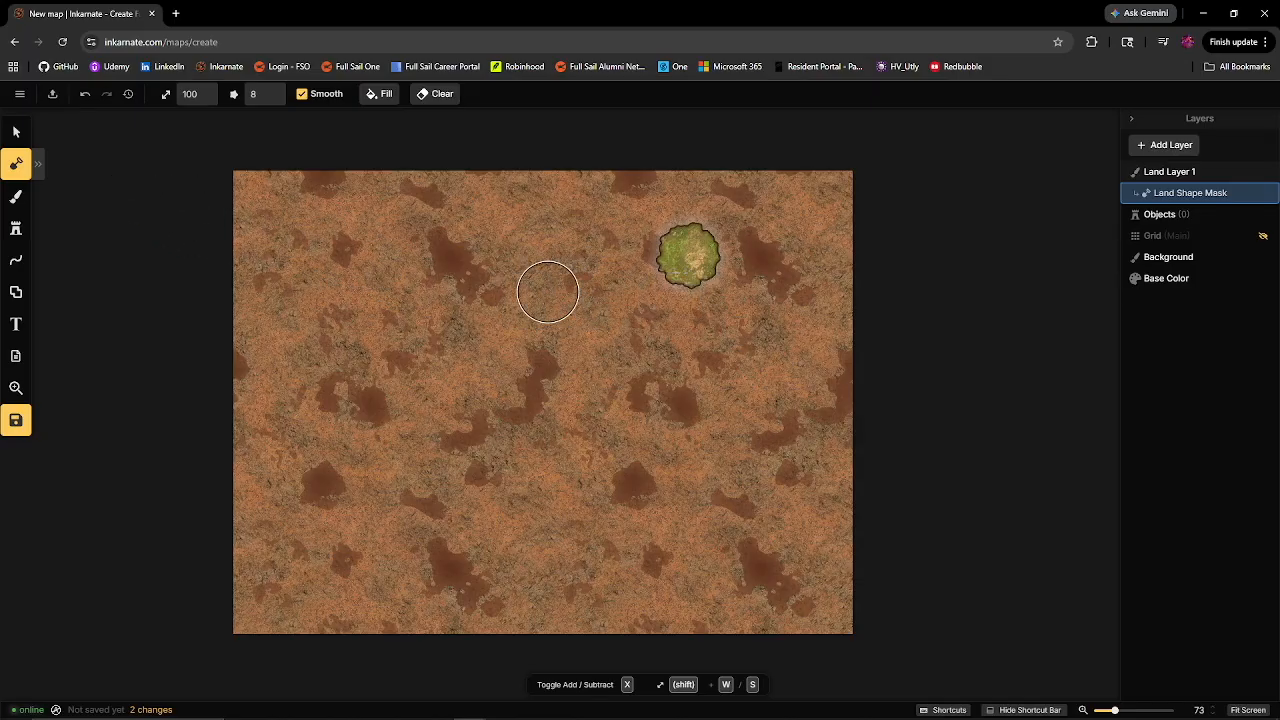
click(37, 163)
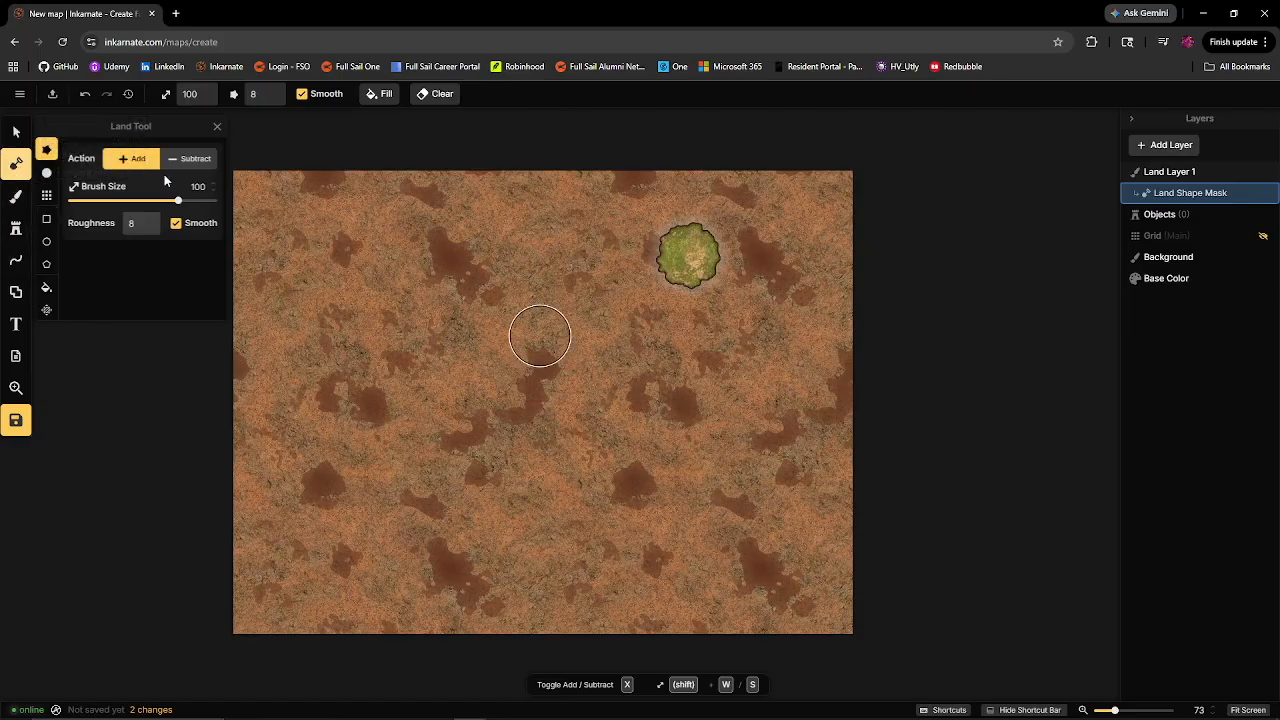
drag(177, 203, 213, 201)
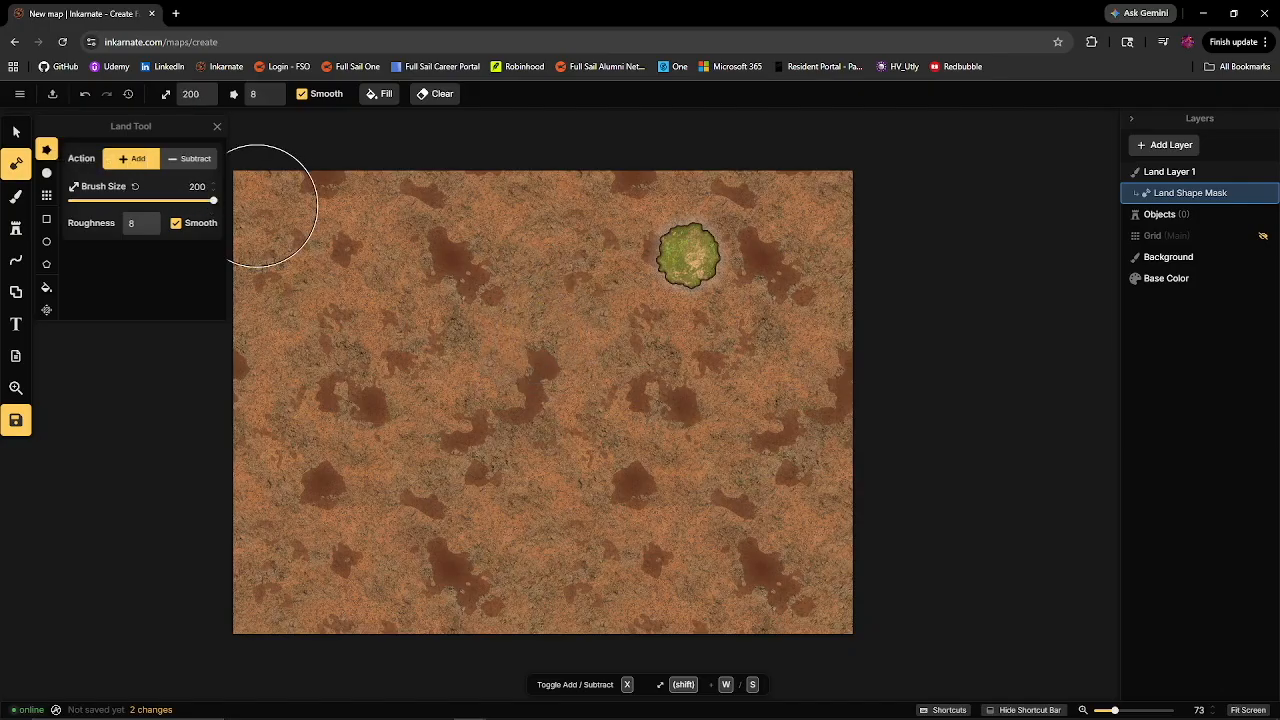
click(268, 213)
mouse_move(278, 213)
mouse_down()
mouse_move(851, 211)
mouse_move(839, 302)
mouse_move(286, 263)
mouse_move(537, 337)
mouse_move(240, 362)
mouse_move(905, 400)
mouse_move(849, 429)
mouse_move(857, 651)
mouse_move(474, 594)
mouse_move(232, 602)
mouse_move(286, 371)
mouse_move(314, 623)
mouse_move(471, 529)
mouse_move(470, 450)
mouse_move(591, 571)
mouse_move(709, 486)
mouse_up()
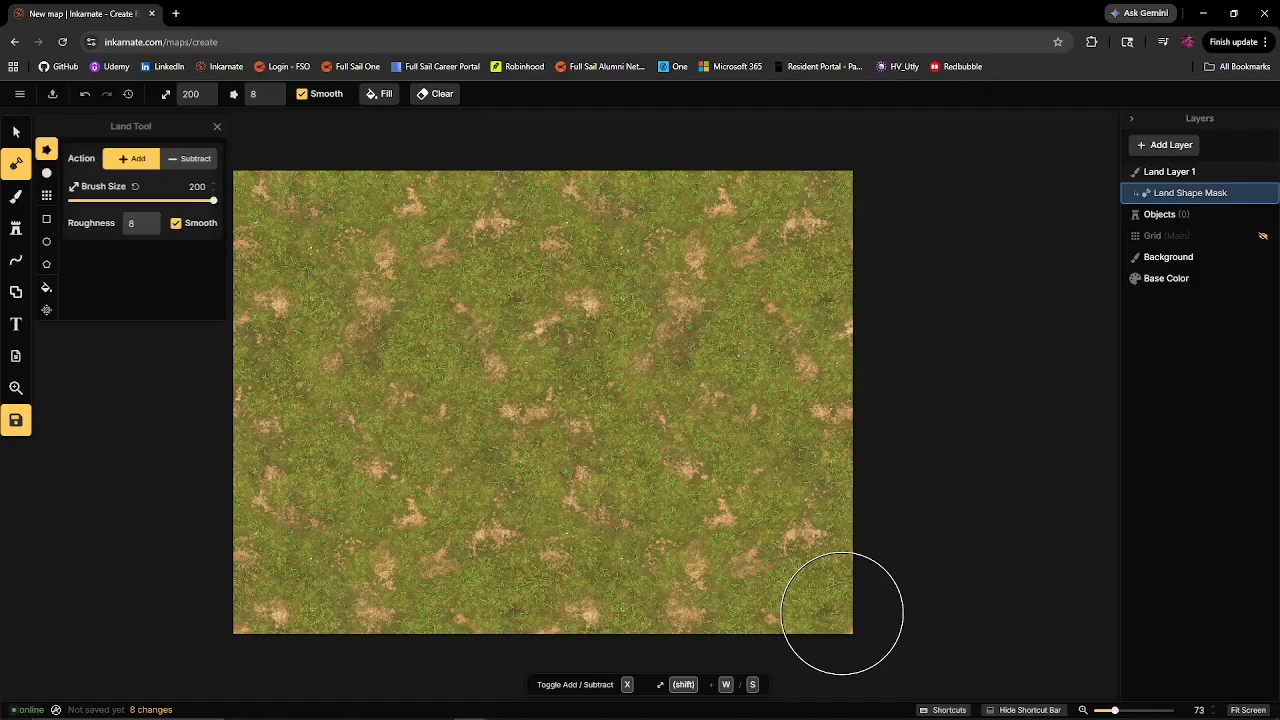
- With the rectangle land shape and Snap to Grid on, subtract a large room from the grass near the map's upper centre
key(v)
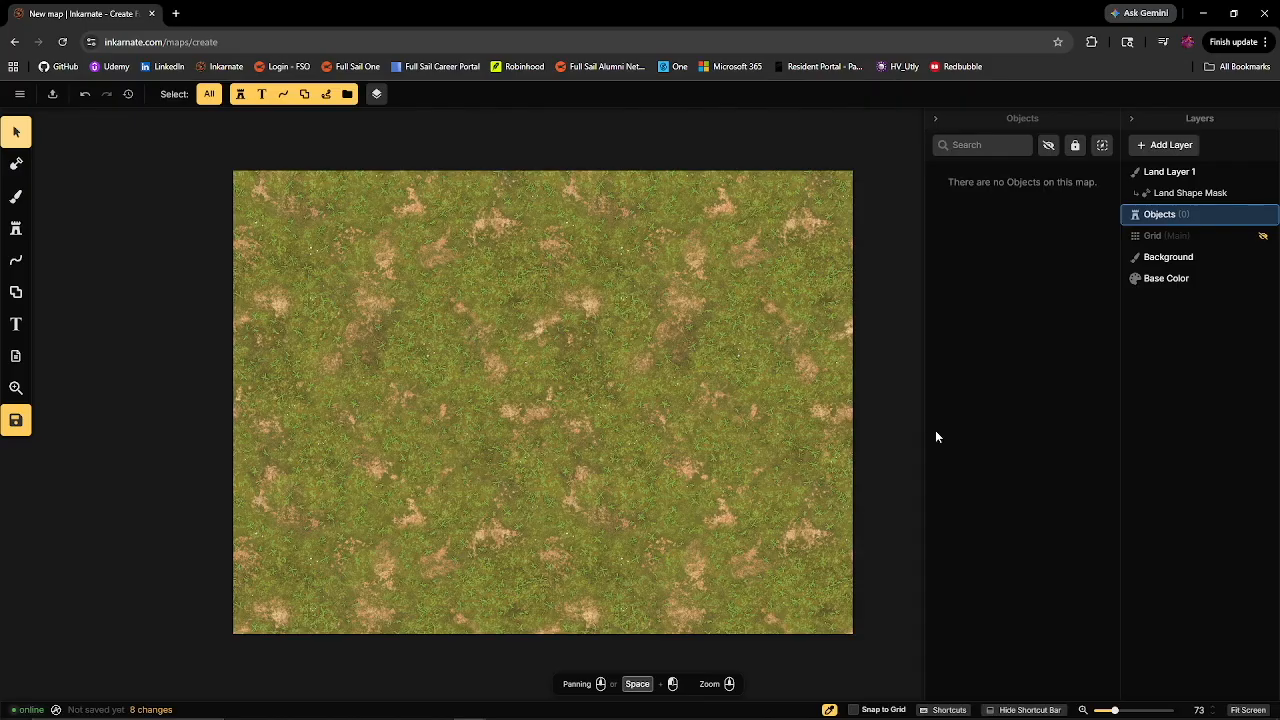
click(27, 166)
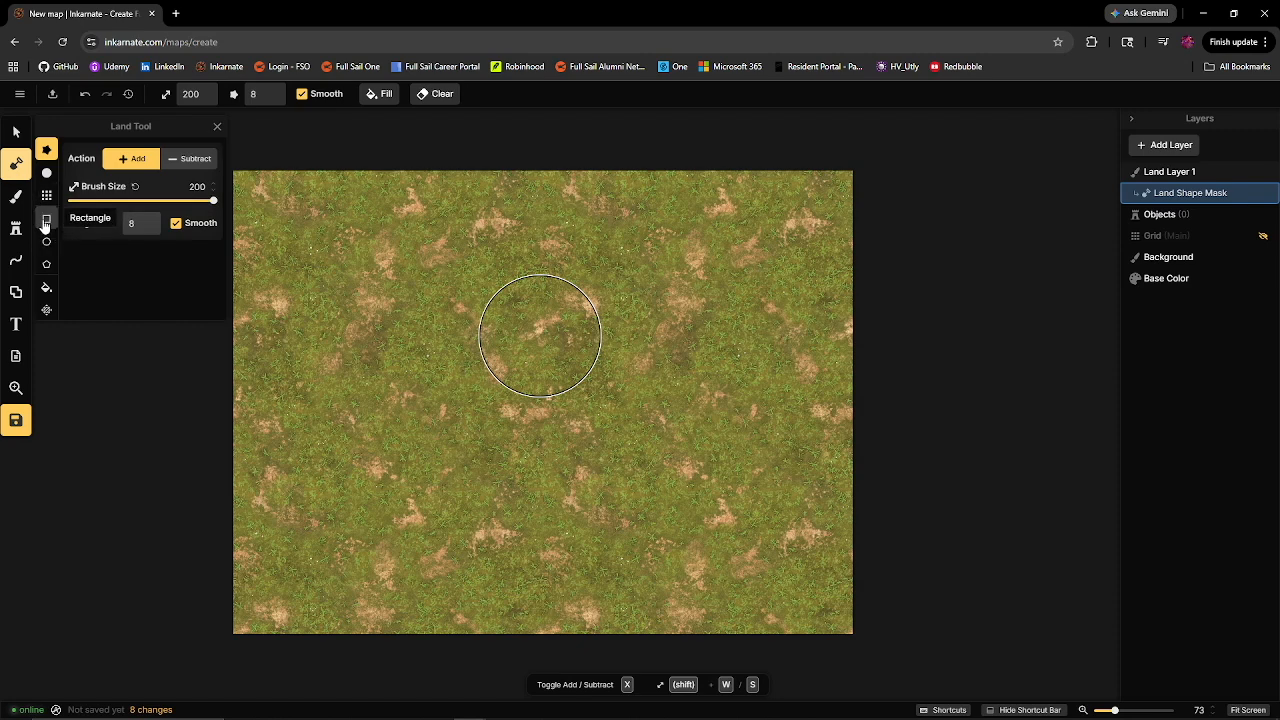
click(47, 220)
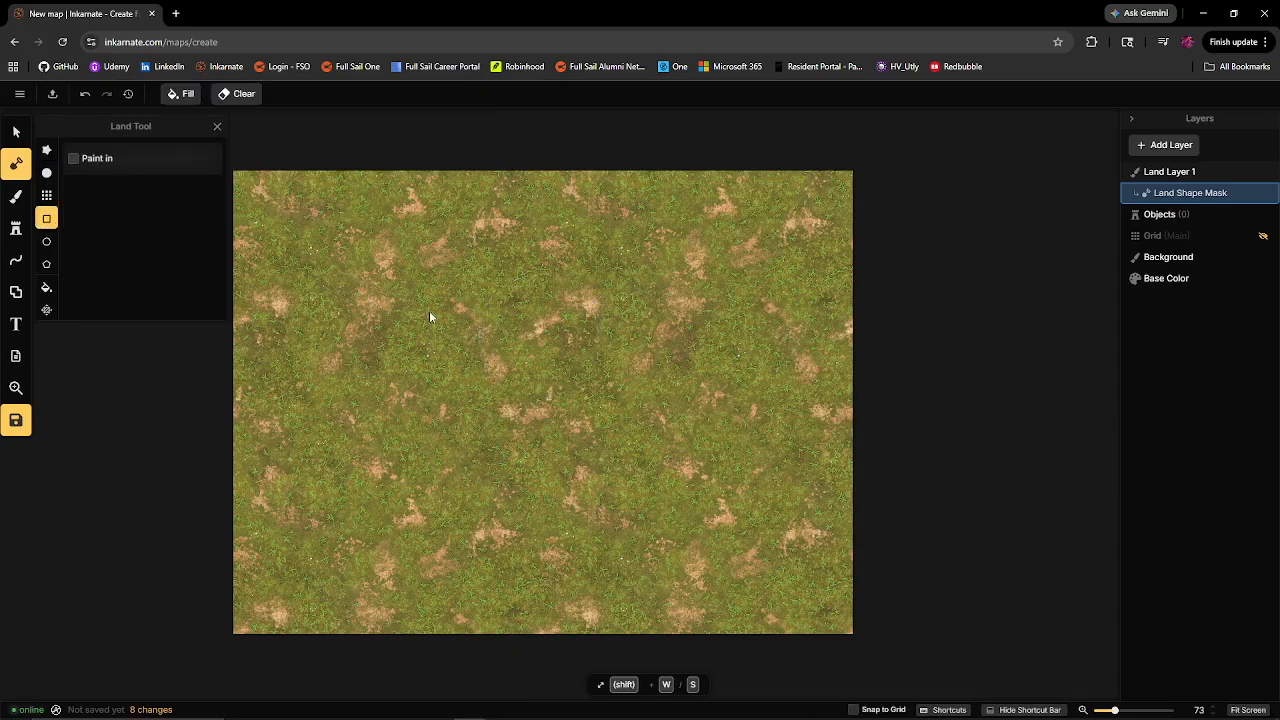
click(853, 709)
click(217, 126)
drag(418, 246, 638, 419)
drag(602, 408, 682, 426)
drag(591, 340, 580, 337)
mouse_move(557, 394)
mouse_down()
mouse_move(558, 359)
mouse_move(563, 398)
mouse_up()
mouse_move(676, 434)
mouse_down()
mouse_move(658, 420)
mouse_move(664, 447)
mouse_move(660, 435)
mouse_up()
click(573, 459)
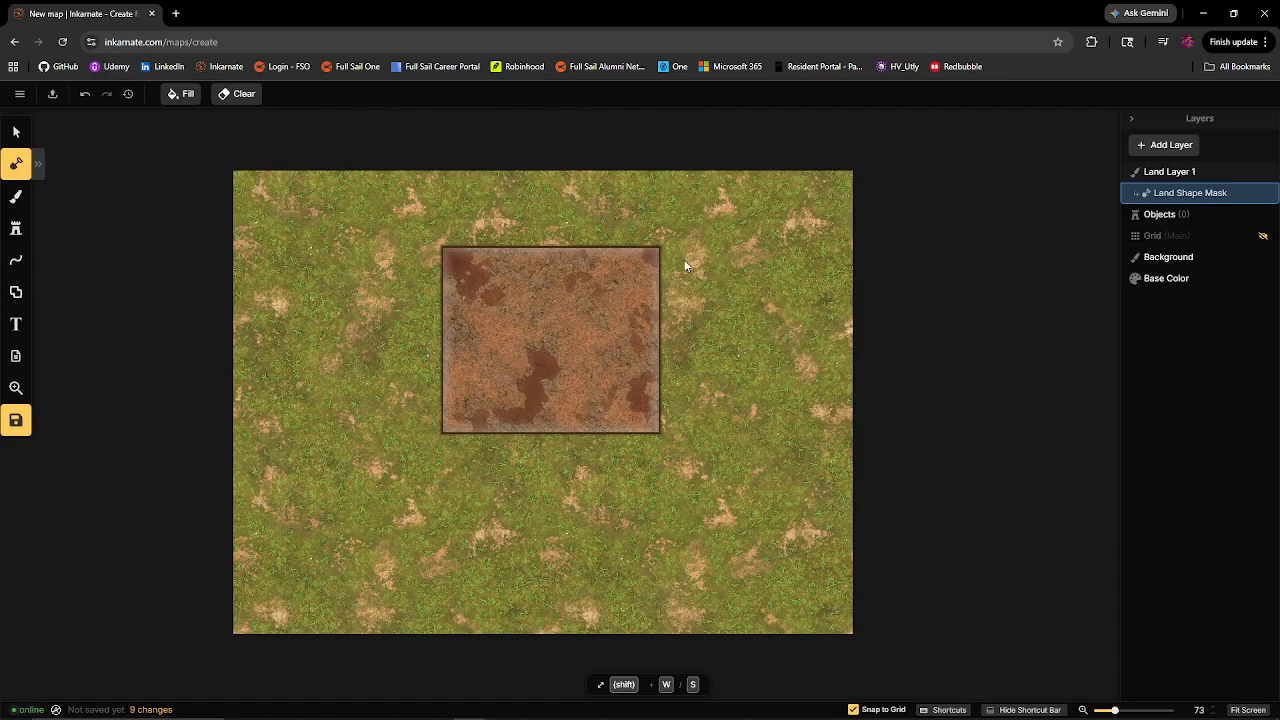
- Subtract a smaller rectangular room just right of the main room, leaving a thin wall between them
drag(683, 263, 745, 305)
drag(710, 347, 712, 340)
mouse_move(752, 296)
mouse_down()
mouse_move(708, 340)
mouse_move(708, 371)
mouse_up()
click(727, 398)
- Subtract two doorways through the wall between the main room and the smaller room to its right
scroll(655, 296, up, 3)
mouse_move(661, 255)
mouse_down()
mouse_move(673, 288)
mouse_move(647, 267)
mouse_move(648, 287)
mouse_up()
scroll(680, 284, up, 4)
click(675, 315)
scroll(645, 315, down, 3)
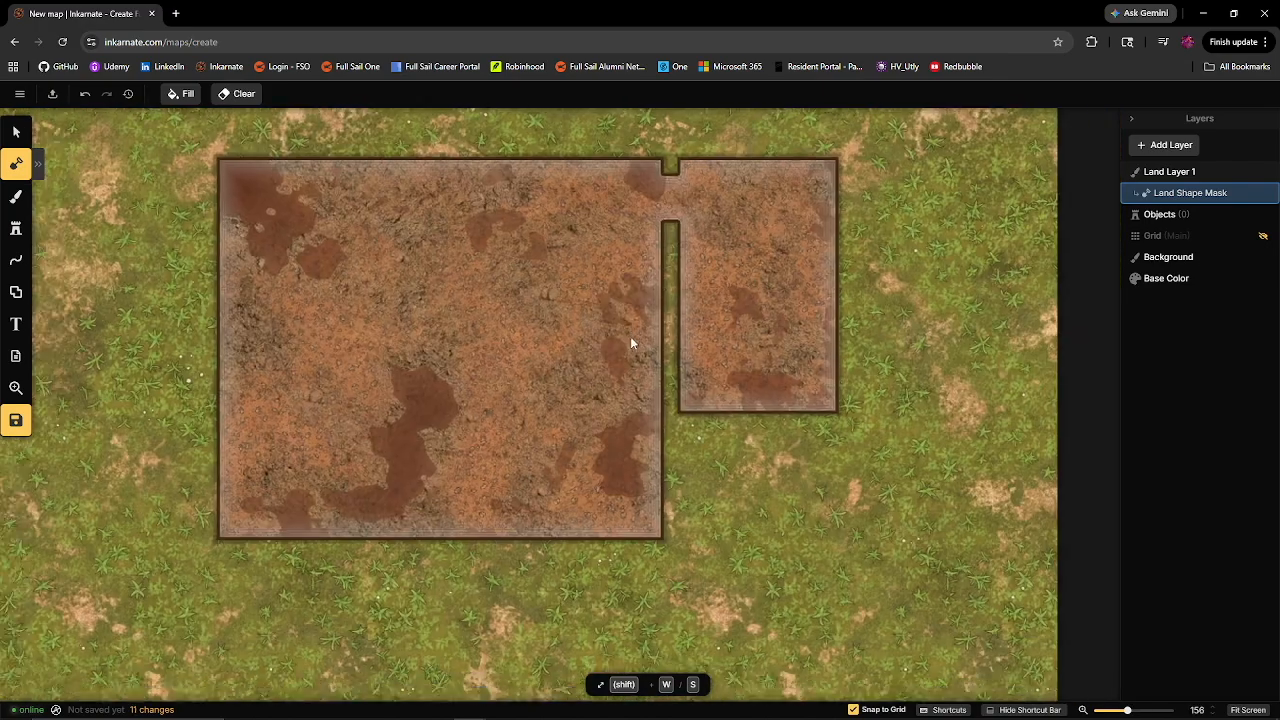
drag(617, 420, 578, 406)
drag(586, 332, 623, 378)
click(647, 406)
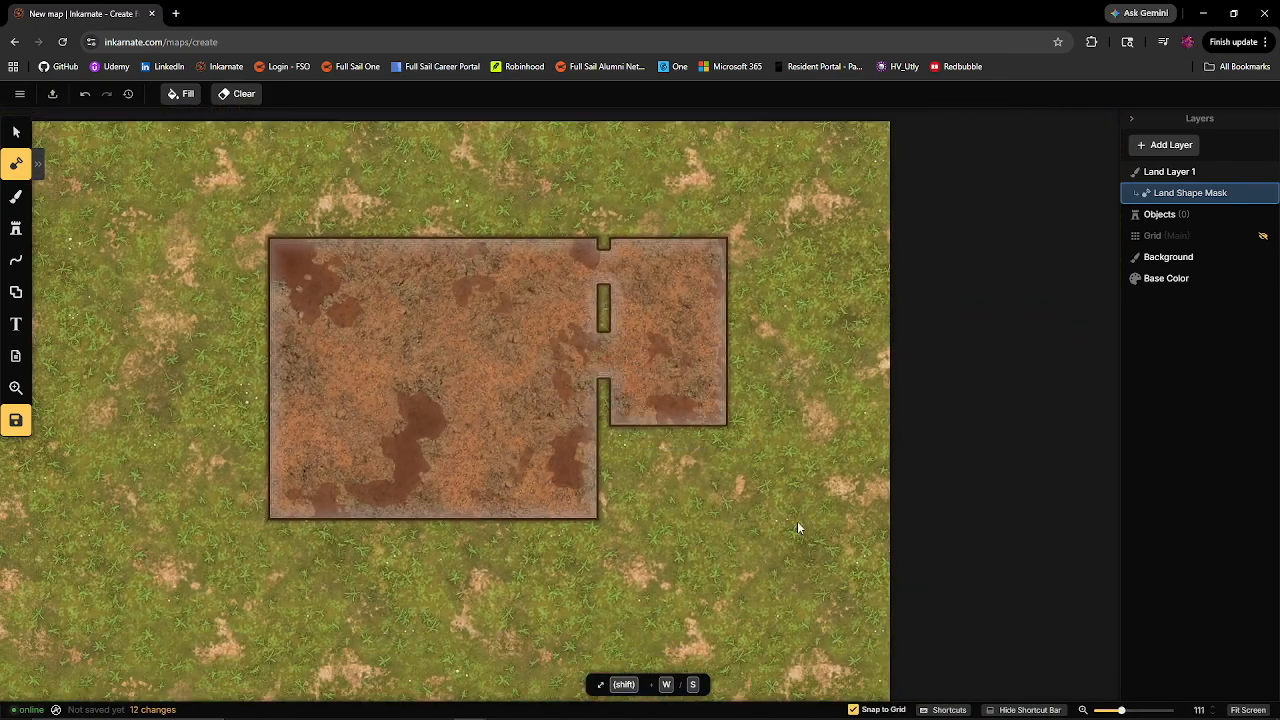
- Subtract a wide, shallow rectangular room just below the main room, leaving a thin wall between them
drag(638, 519, 686, 392)
drag(386, 451, 658, 492)
drag(583, 461, 583, 470)
drag(518, 507, 518, 515)
click(538, 543)
- Subtract a central doorway between the main room and the shallow room below it
click(780, 490)
drag(581, 468, 591, 430)
drag(491, 386, 533, 398)
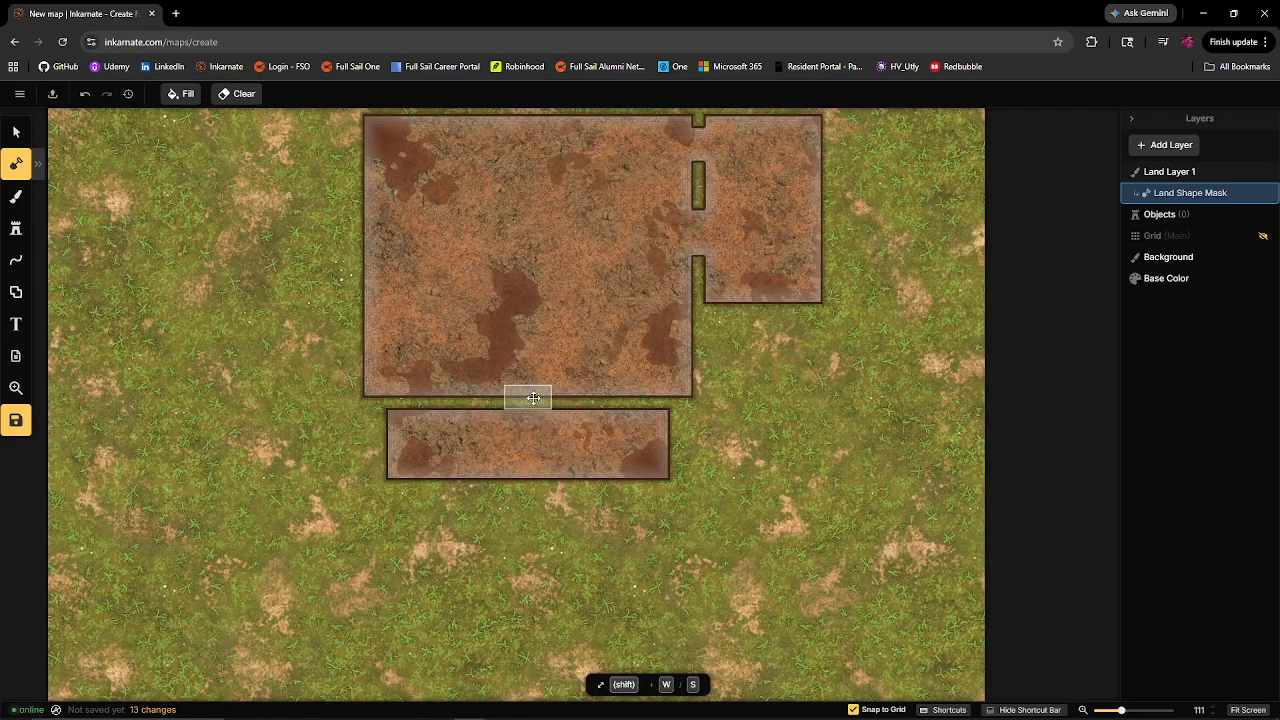
click(546, 434)
scroll(497, 386, down, 2)
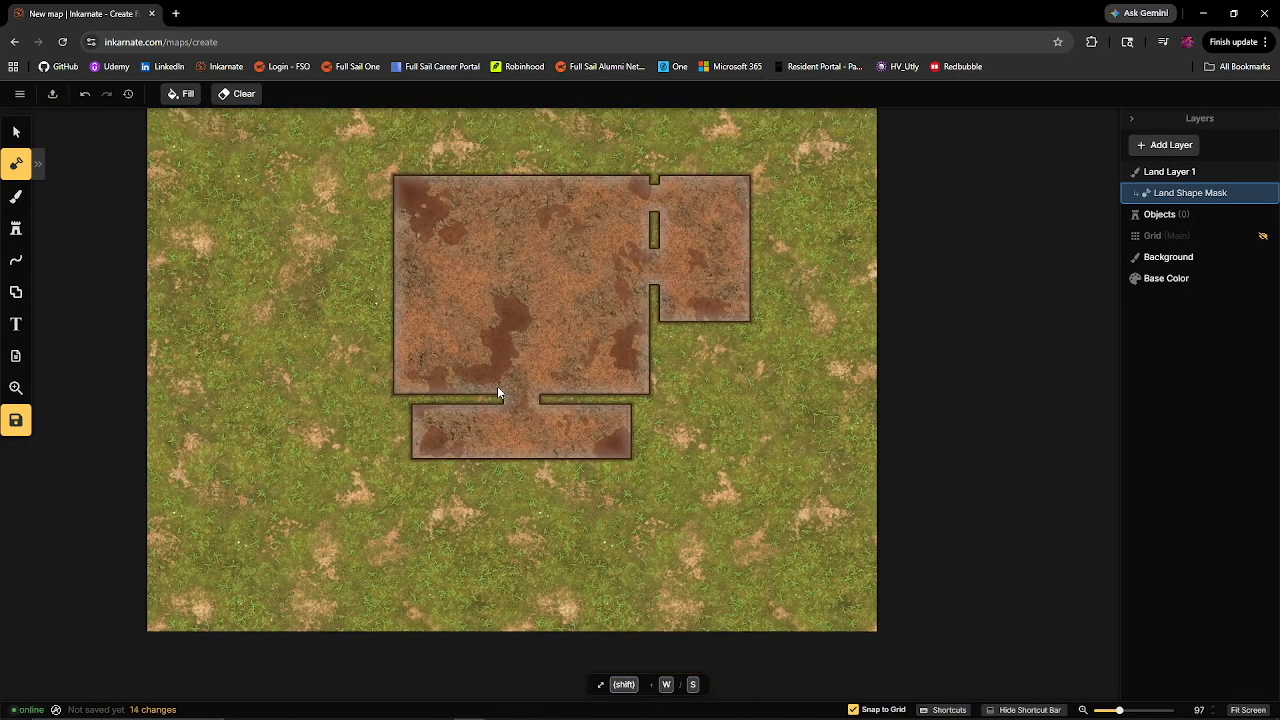
- Subtract a tall rectangular room from the land at the main room's upper-left side
drag(497, 386, 514, 437)
drag(272, 162, 356, 291)
drag(336, 162, 336, 153)
drag(502, 245, 514, 309)
drag(371, 307, 371, 297)
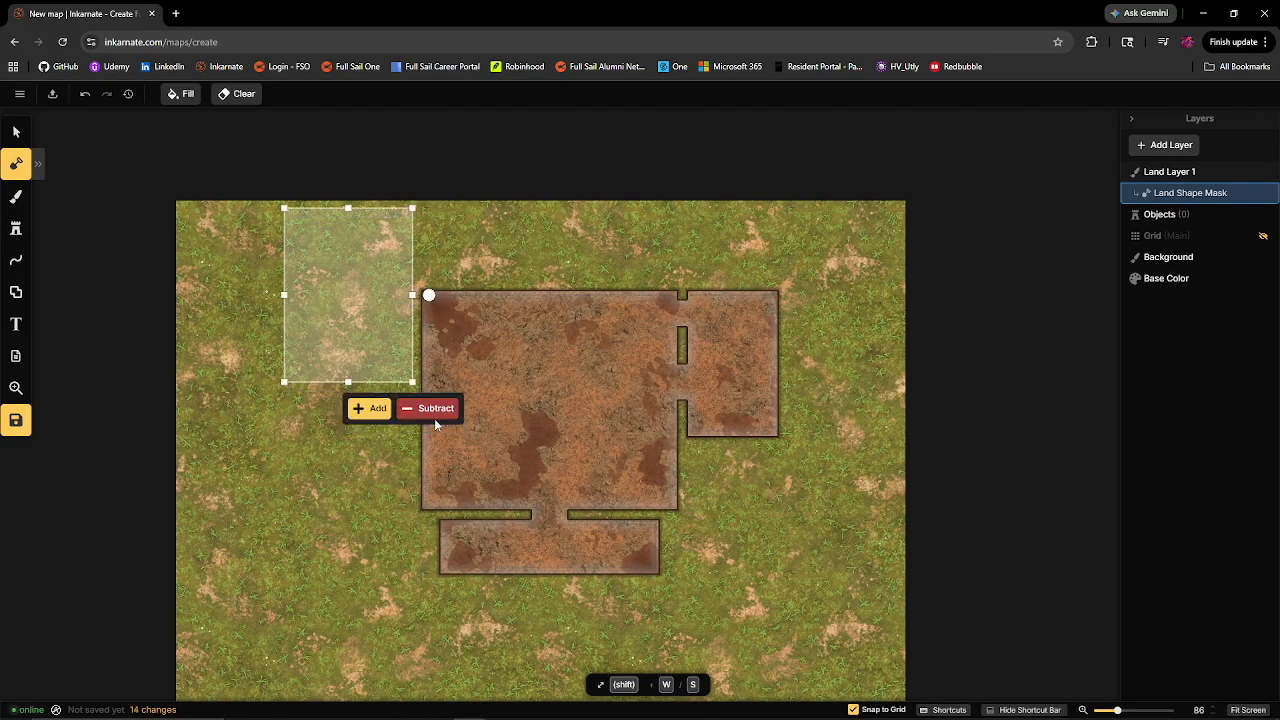
click(369, 408)
- Subtract two side-by-side rooms above the main room, a wide one and a smaller one to its right
mouse_move(428, 211)
mouse_down()
mouse_move(514, 286)
mouse_move(500, 279)
mouse_move(536, 280)
mouse_up()
click(499, 307)
drag(467, 235, 540, 244)
drag(593, 240, 473, 237)
drag(549, 244, 620, 244)
click(520, 308)
mouse_move(531, 244)
mouse_down()
mouse_move(604, 244)
mouse_move(589, 256)
mouse_up()
click(650, 308)
scroll(565, 248, up, 1)
click(606, 282)
- Subtract doorways joining the wide upper room to the small room on its right and the tall room on its left
drag(394, 234, 405, 254)
key(ctrl+z)
drag(578, 235, 589, 266)
mouse_move(578, 235)
mouse_down()
mouse_move(568, 224)
mouse_move(372, 224)
mouse_up()
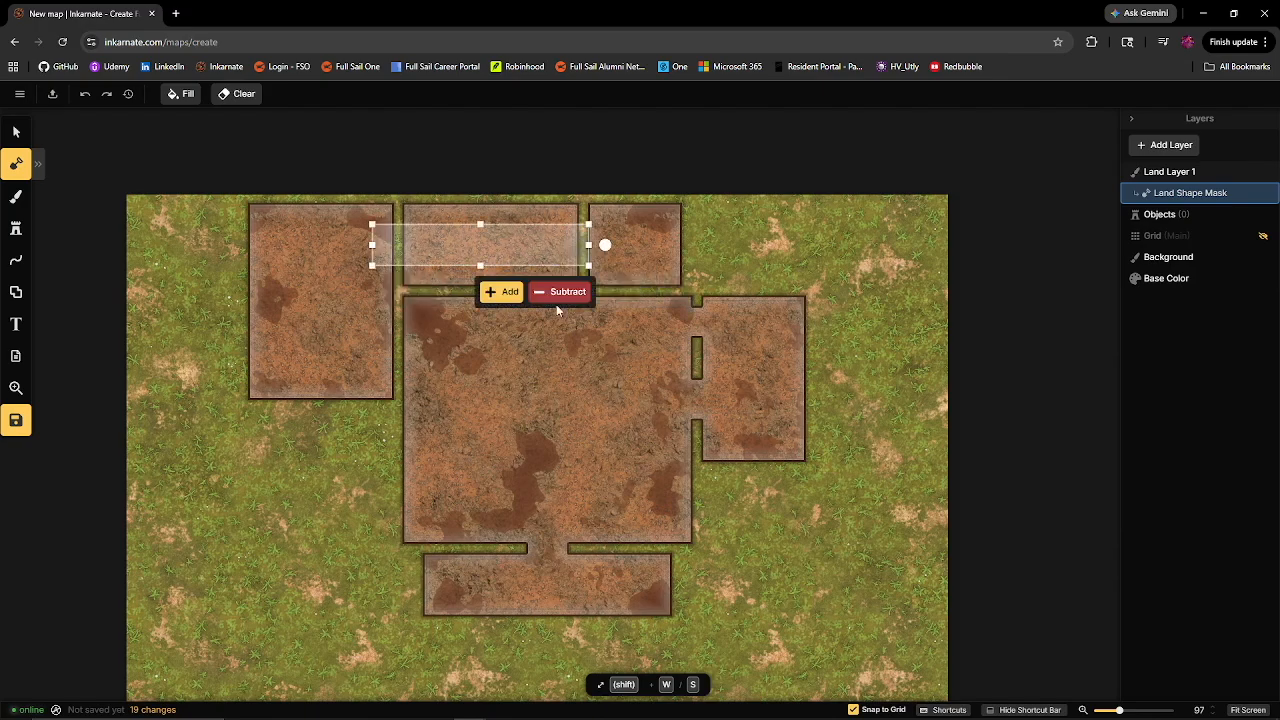
mouse_move(599, 266)
mouse_down()
mouse_move(579, 237)
mouse_move(592, 283)
mouse_up()
scroll(587, 254, up, 5)
drag(562, 271, 534, 271)
click(596, 338)
drag(180, 264, 310, 297)
drag(157, 177, 243, 263)
click(223, 288)
- Subtract a shallow doorway recess from the lower wall of the tall left room
scroll(480, 371, down, 2)
mouse_move(261, 368)
mouse_down()
mouse_move(390, 407)
mouse_move(379, 389)
mouse_up()
click(342, 433)
scroll(384, 450, down, 2)
mouse_move(384, 453)
mouse_down()
mouse_move(389, 381)
mouse_move(384, 447)
mouse_up()
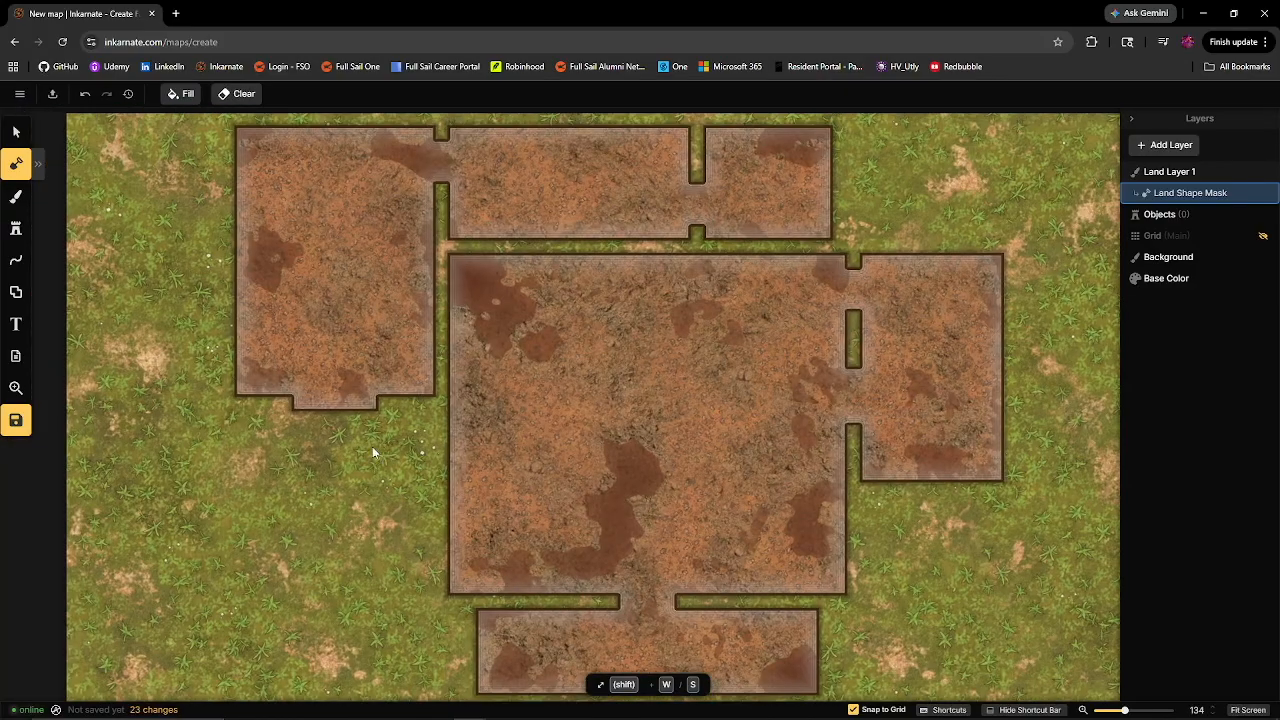
- Choose the Wooden Floor texture from the Home pack for painting the background layer
scroll(383, 446, down, 2)
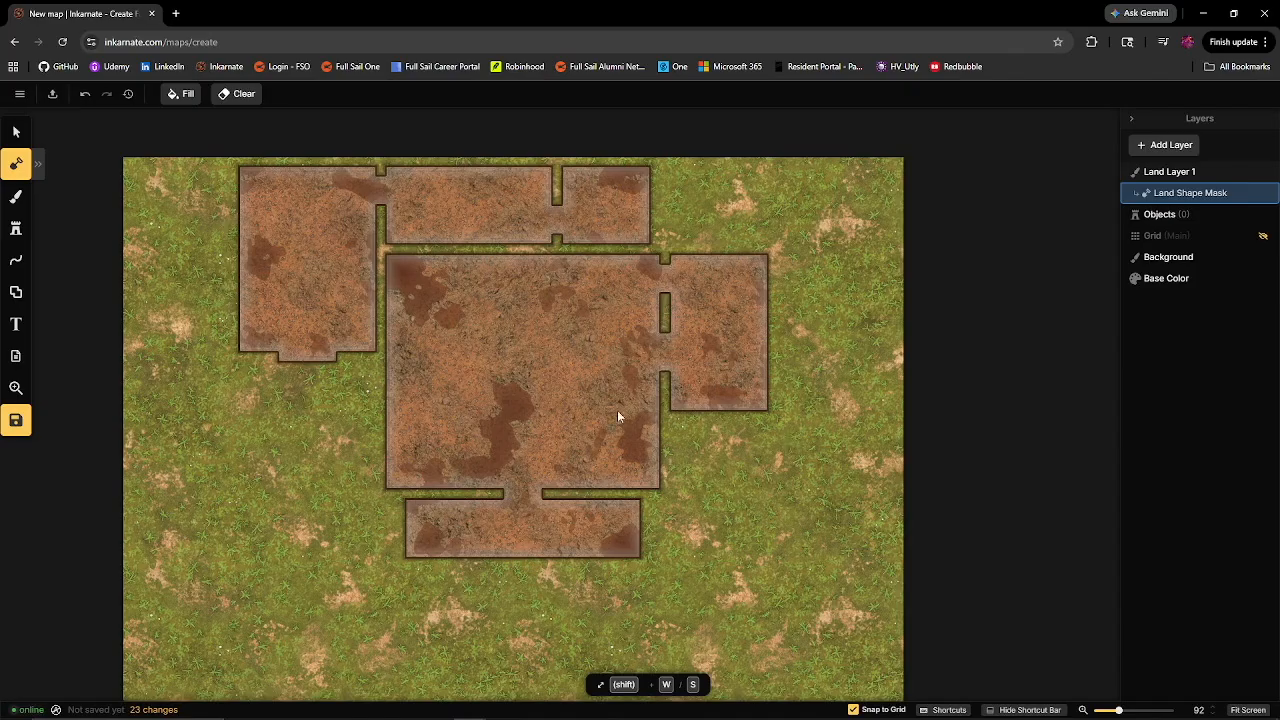
scroll(690, 470, down, 2)
scroll(640, 530, down, 1)
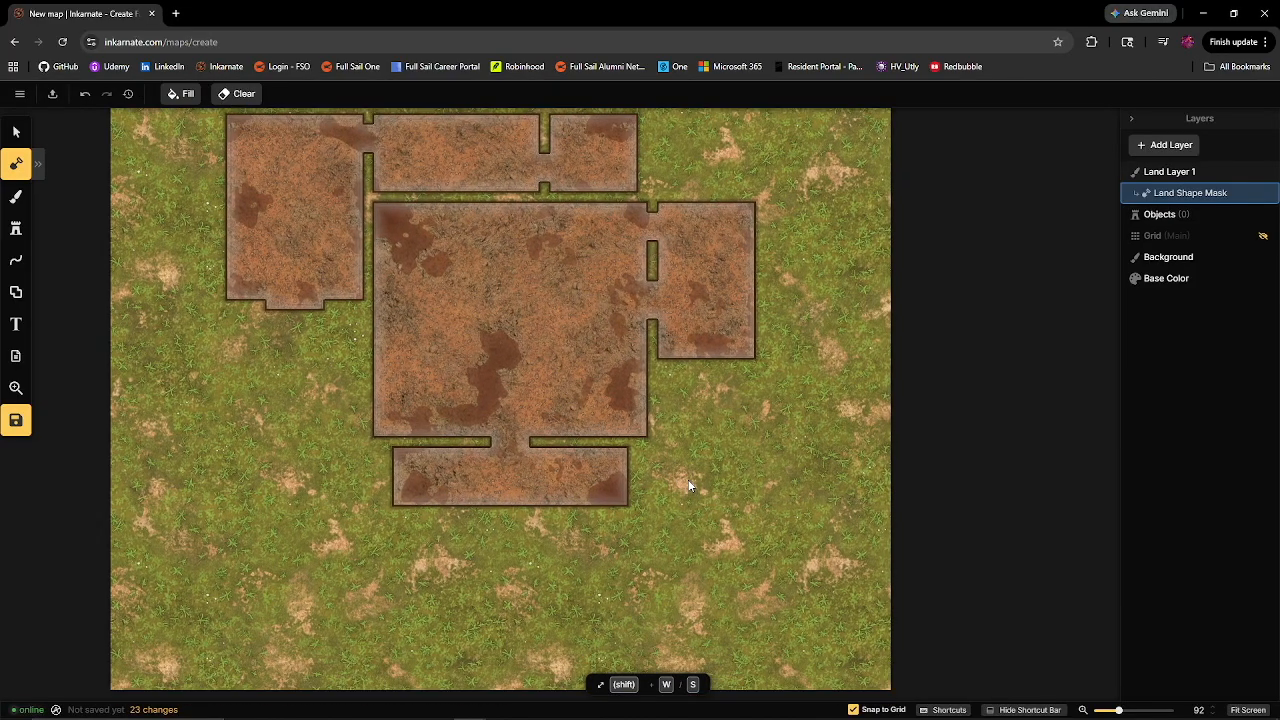
scroll(680, 475, up, 2)
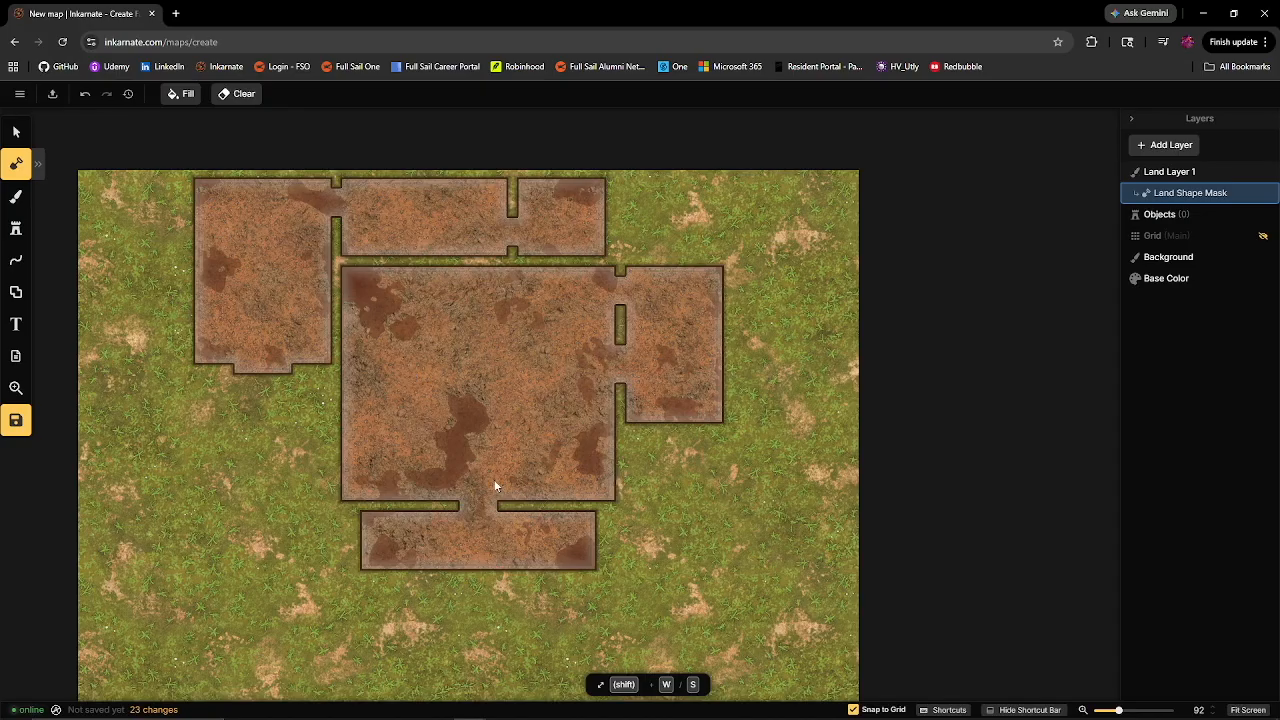
click(17, 196)
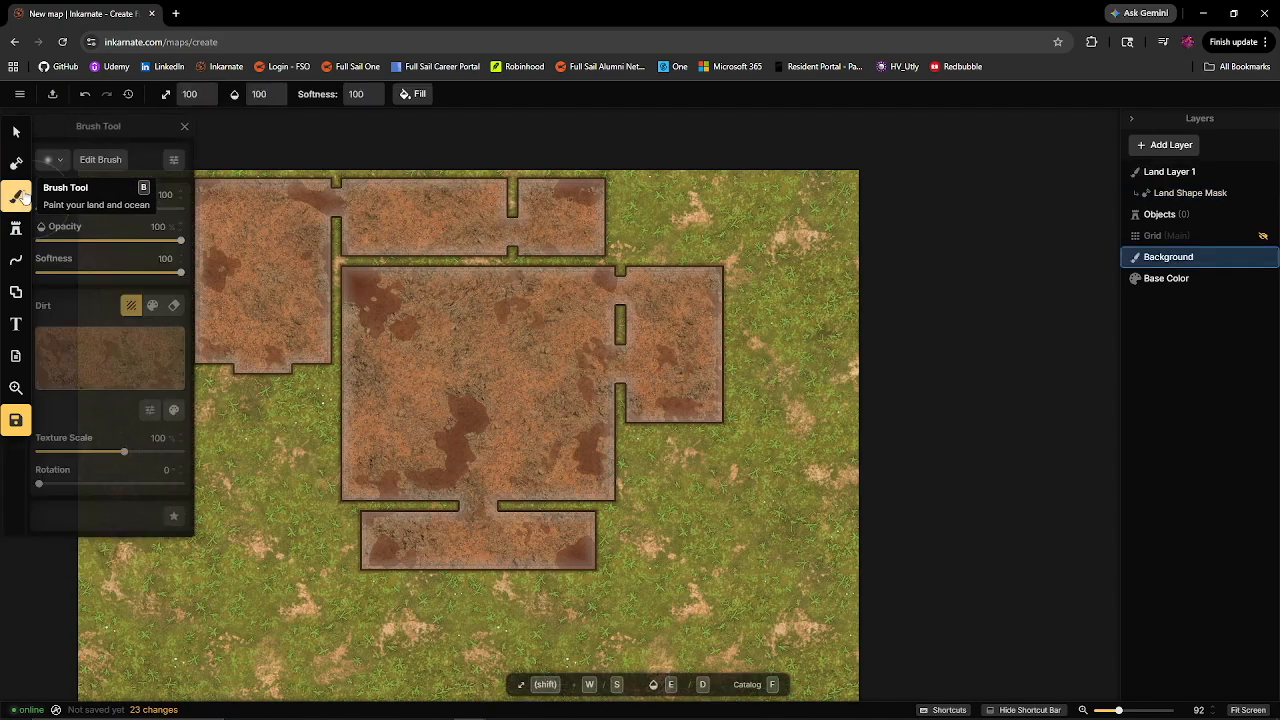
click(115, 364)
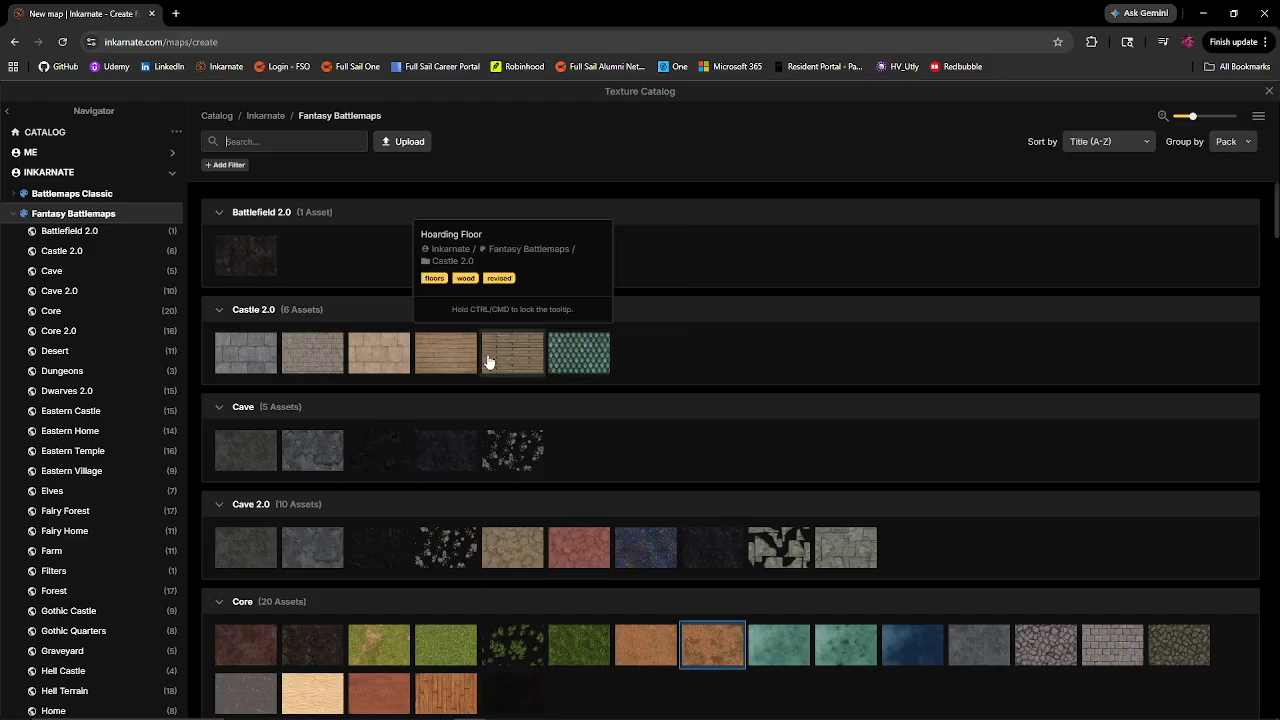
scroll(961, 334, down, 5)
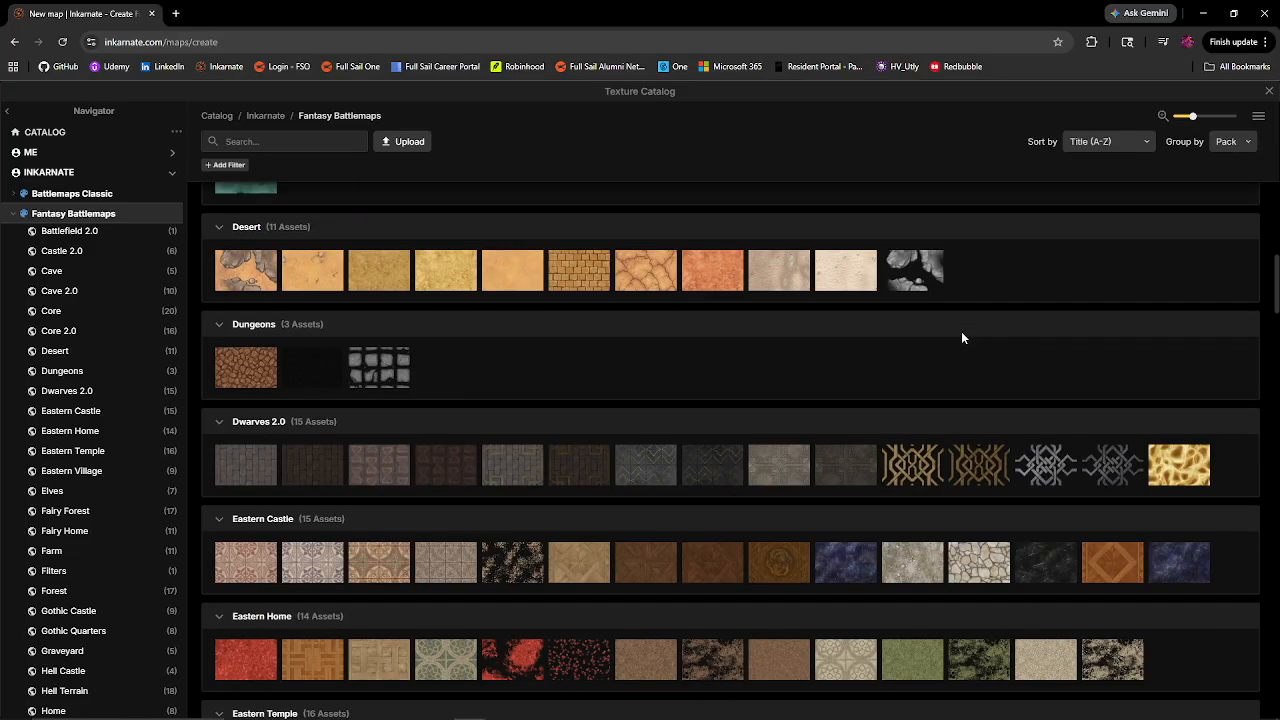
scroll(961, 338, down, 5)
scroll(961, 340, down, 10)
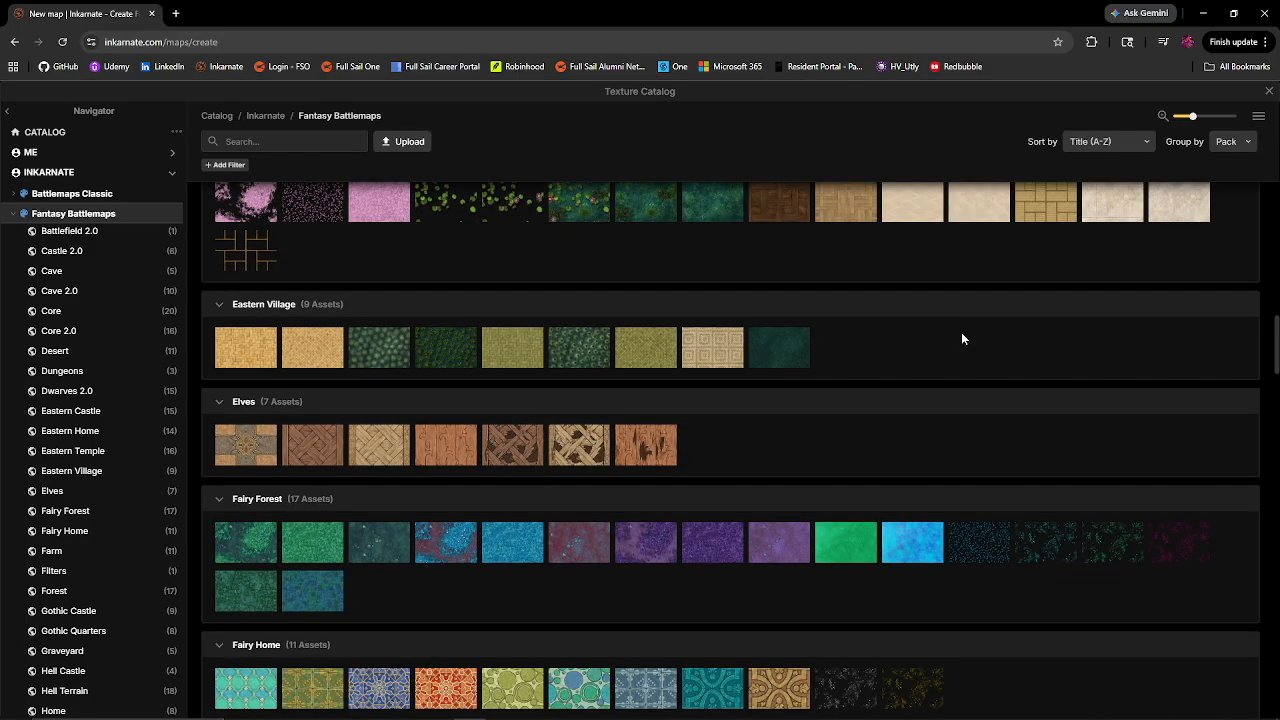
scroll(961, 338, down, 3)
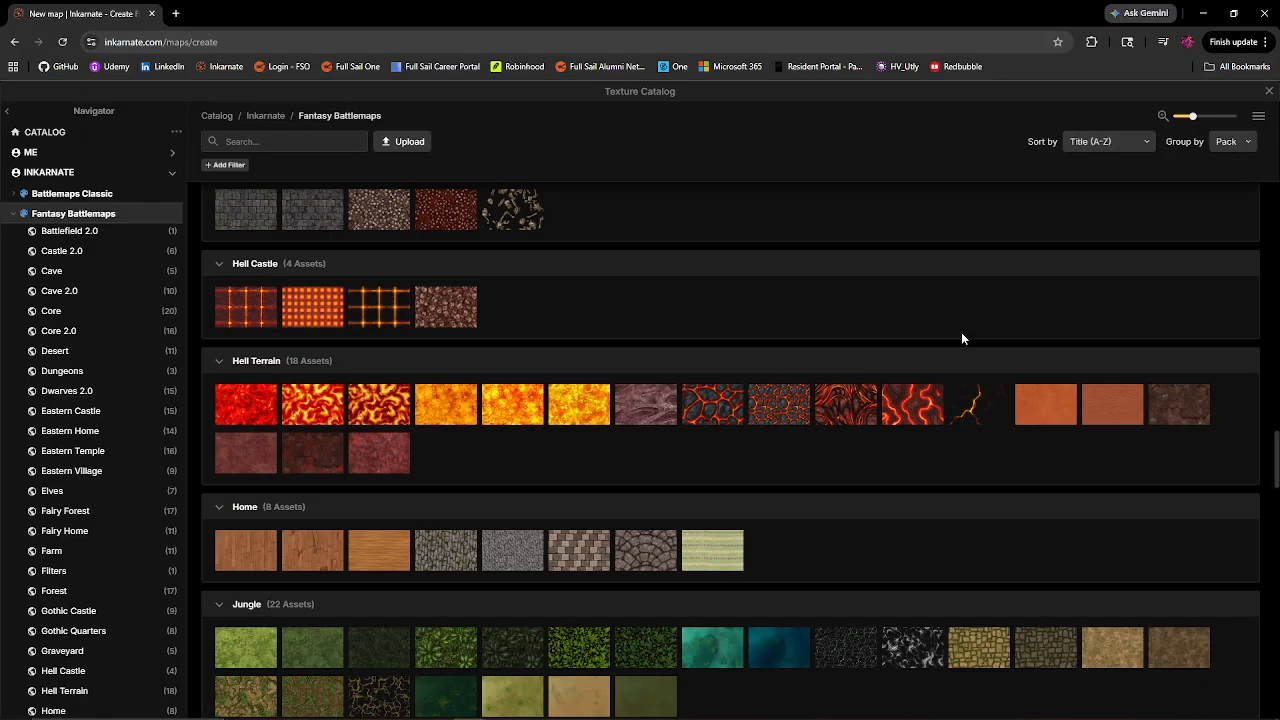
scroll(961, 338, down, 2)
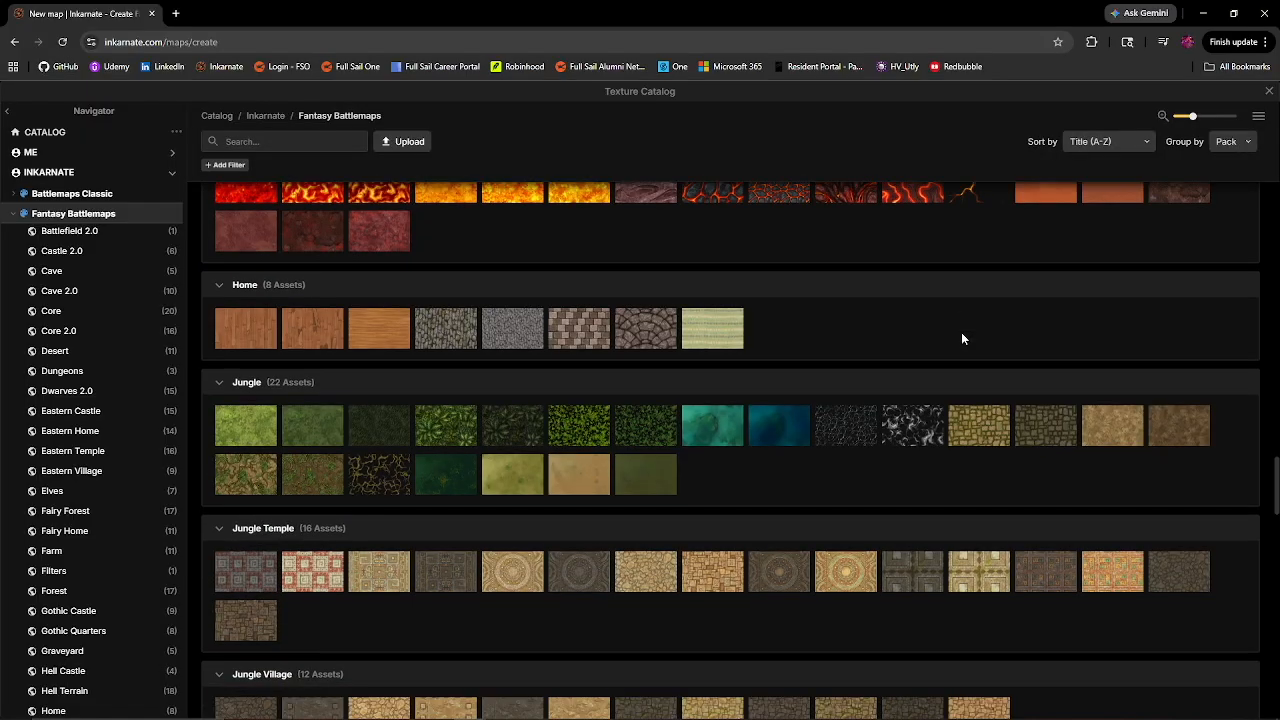
click(245, 330)
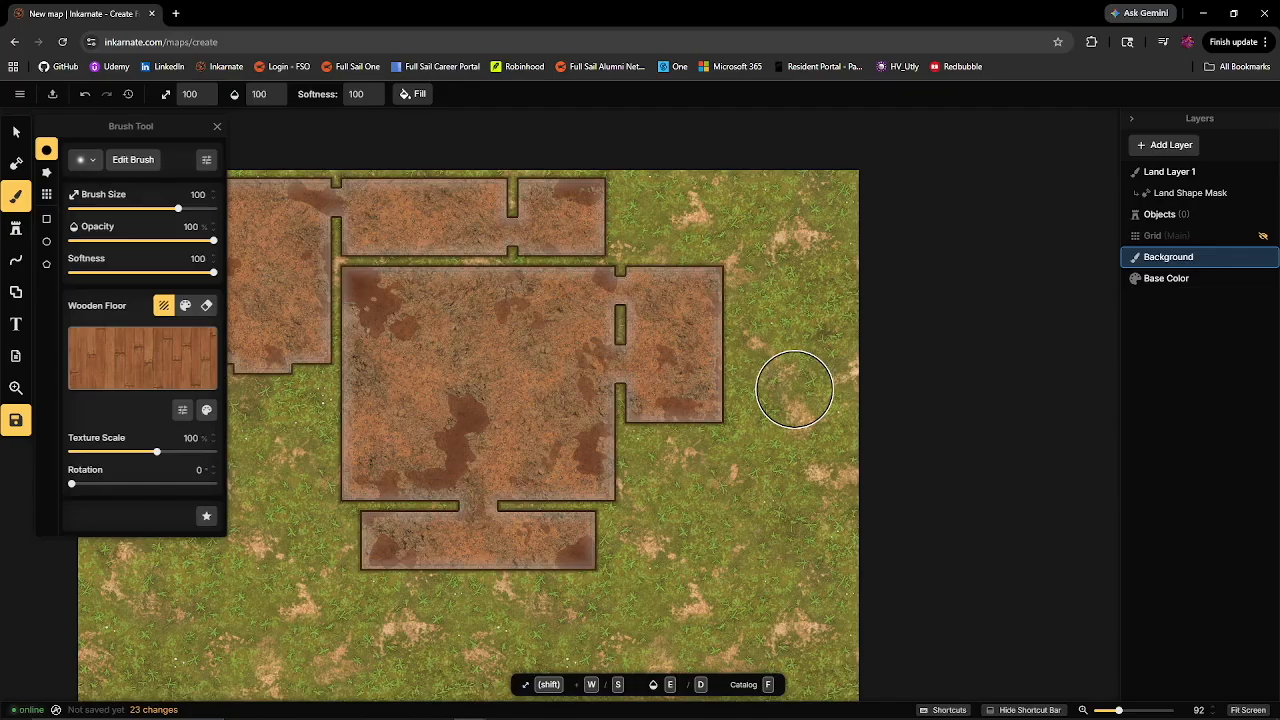
- Undo the trial floor stroke in the main room and set the Wooden Floor texture scale to 60%
mouse_move(478, 352)
mouse_down()
mouse_move(451, 414)
mouse_move(603, 412)
mouse_move(662, 492)
mouse_up()
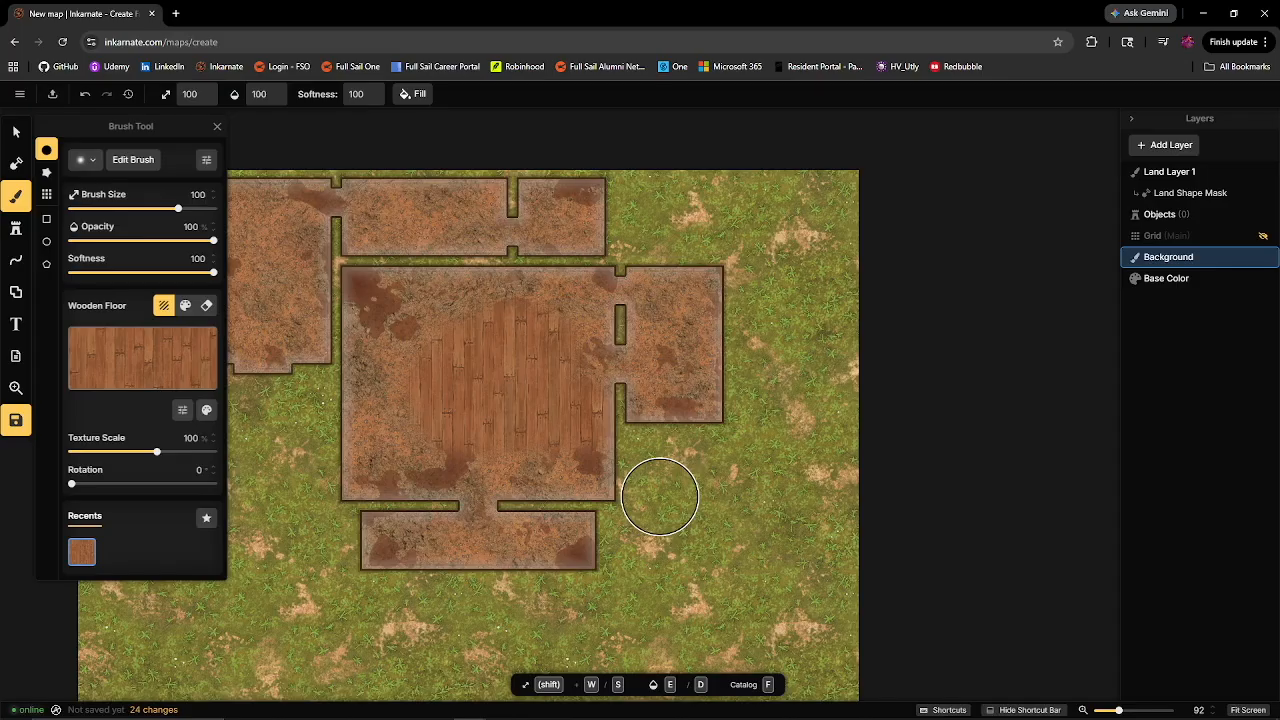
key(ctrl+z)
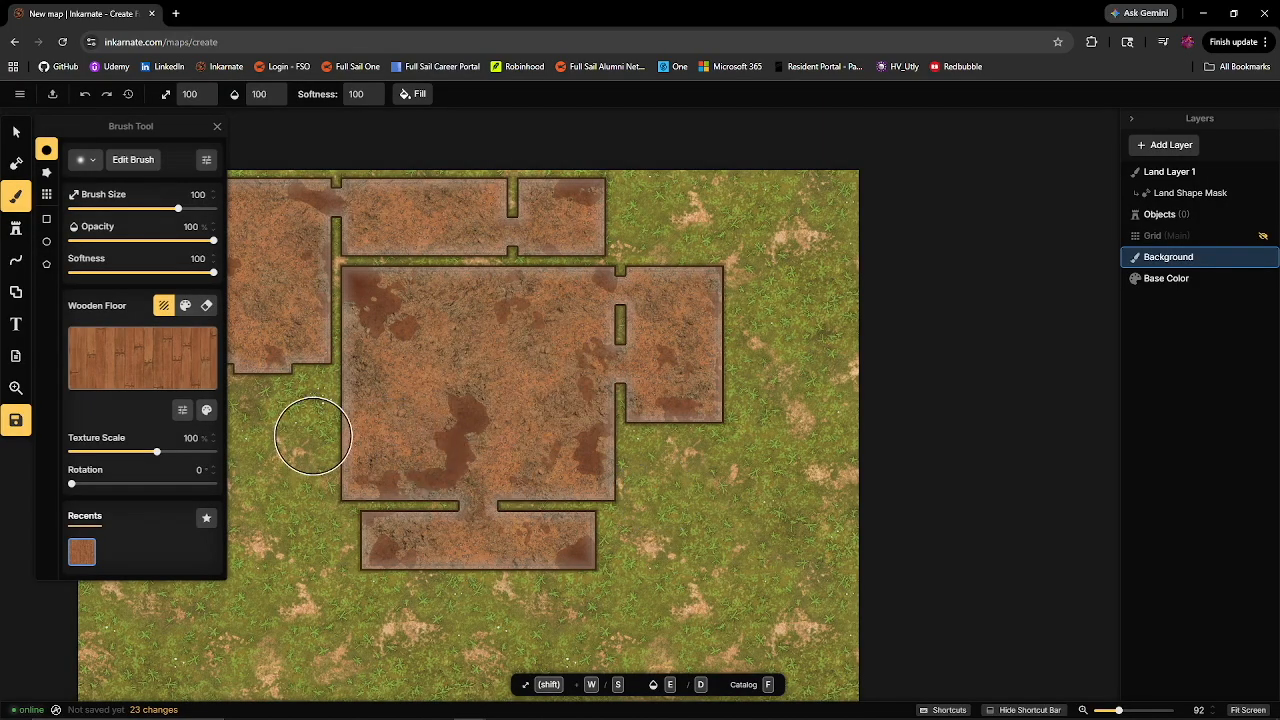
drag(157, 452, 137, 462)
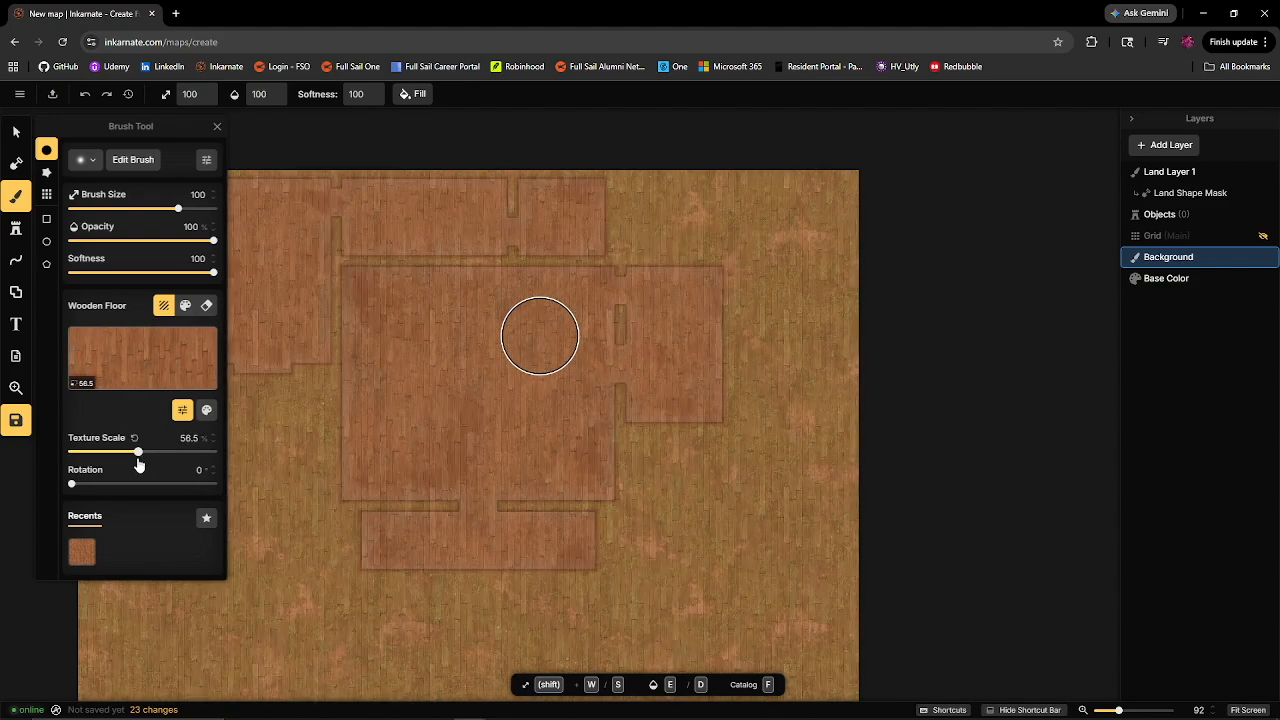
click(196, 441)
text(75)
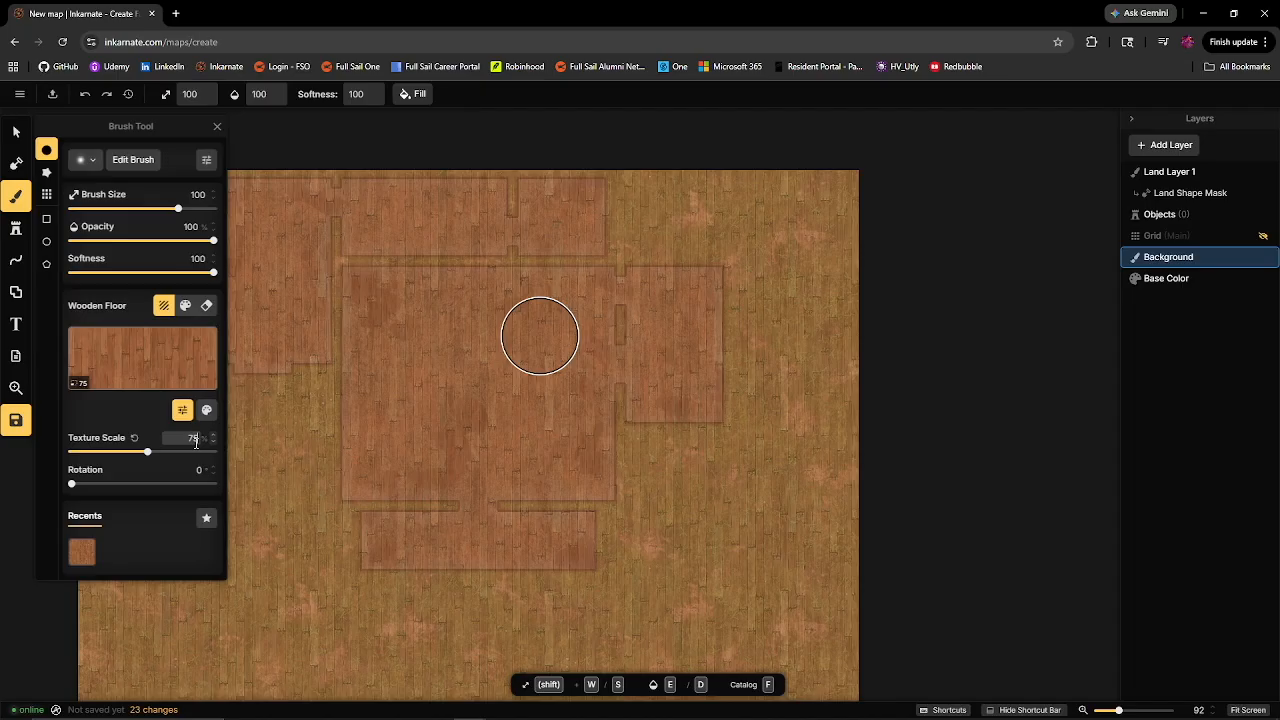
key(BackSpace)
key(BackSpace)
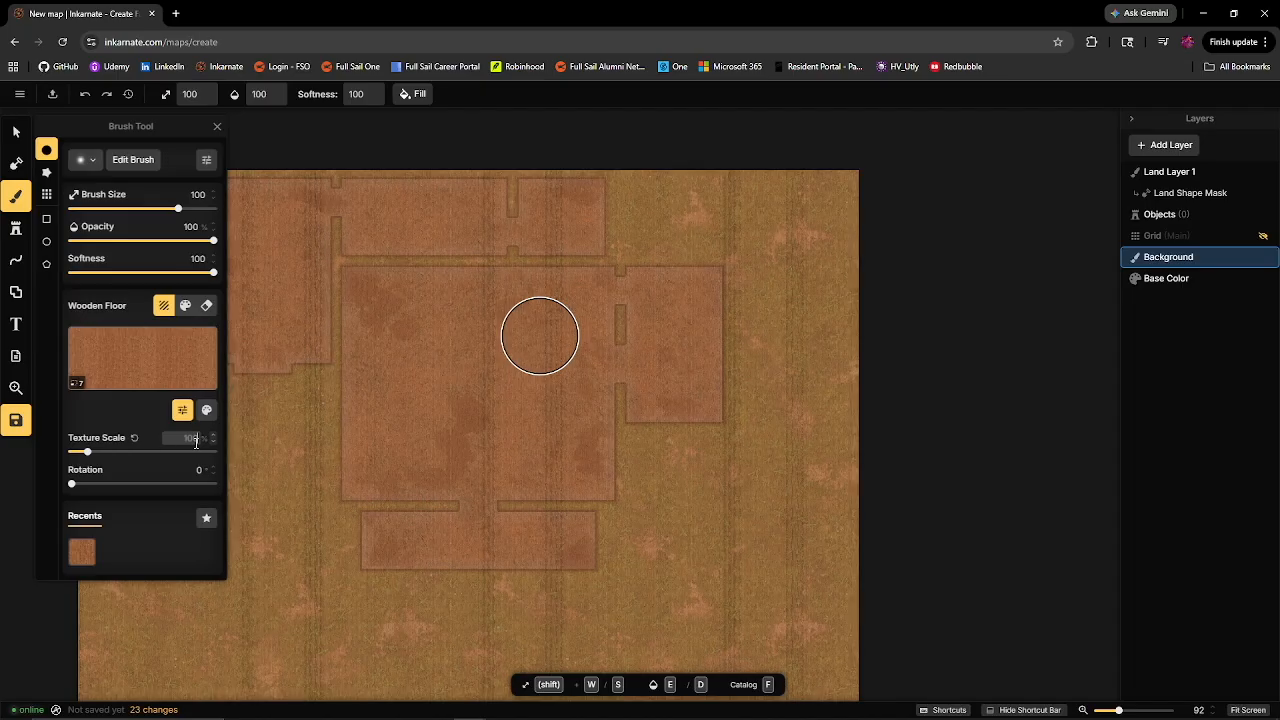
text(60)
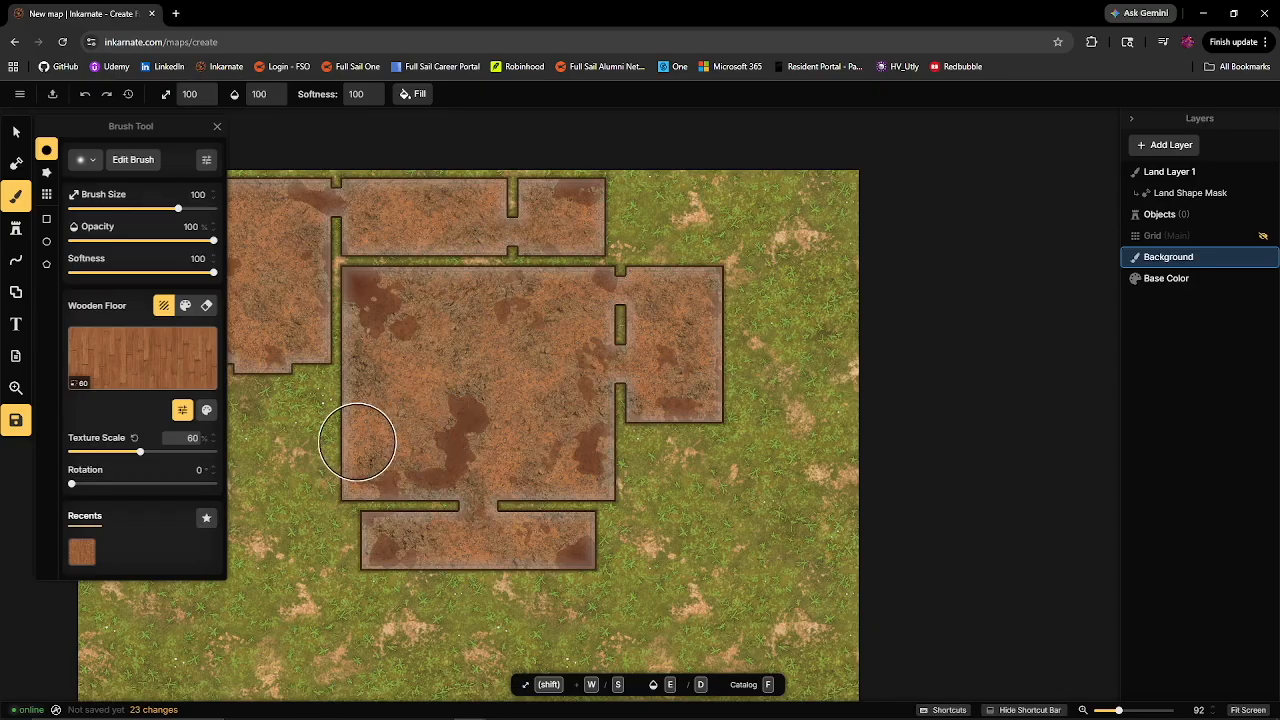
- Set the brush softness to 0 for hard-edged floor painting
click(357, 94)
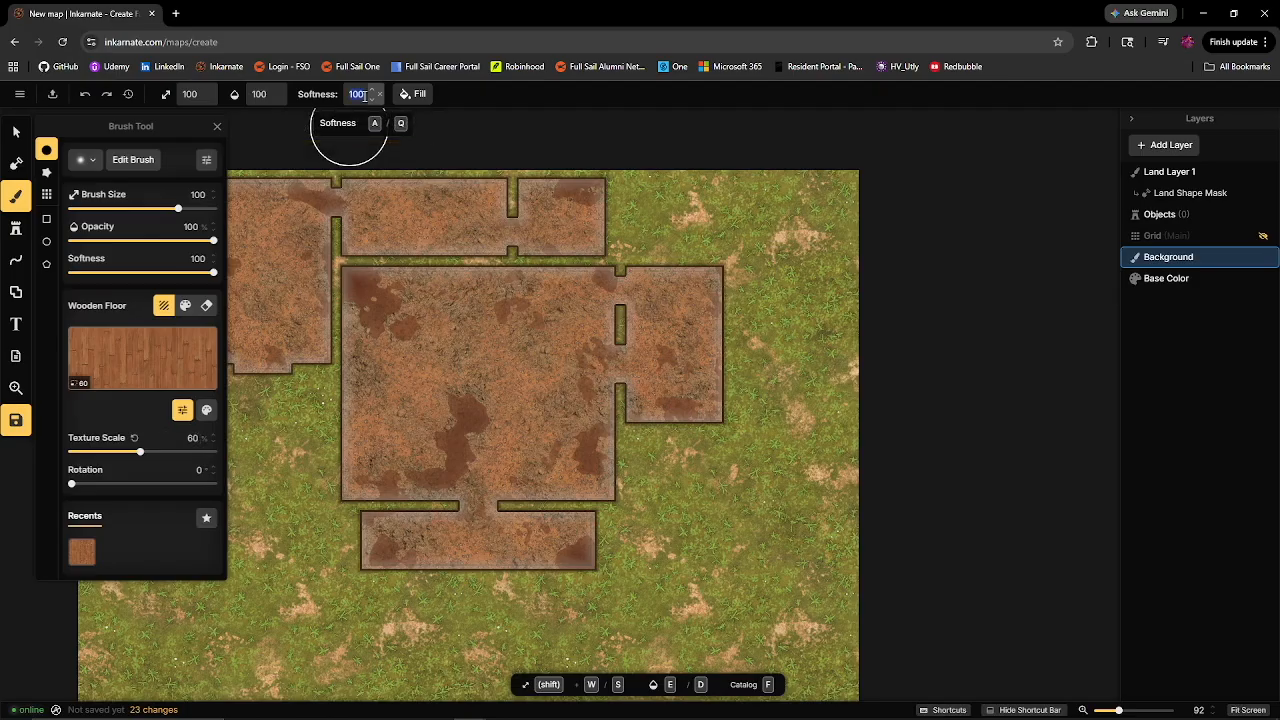
text(0)
click(365, 96)
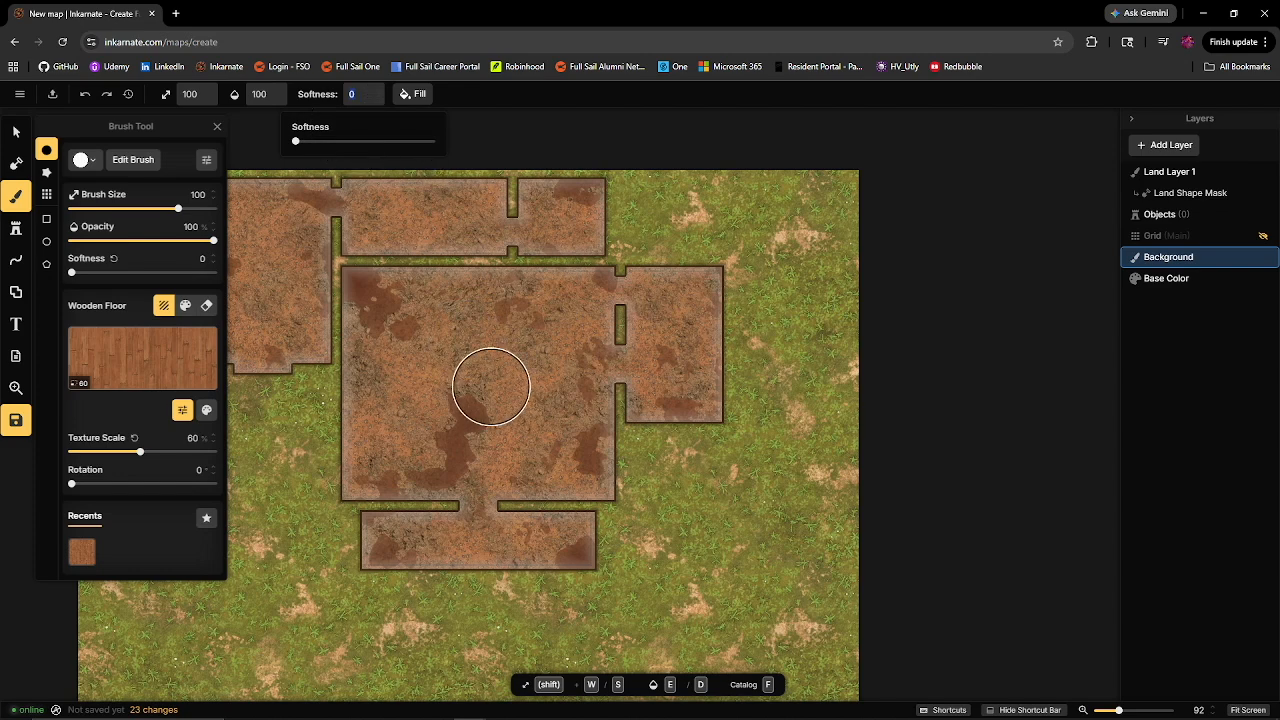
- Paint the Wooden Floor texture across the main room and all adjoining rooms, with the planks running vertically
click(472, 384)
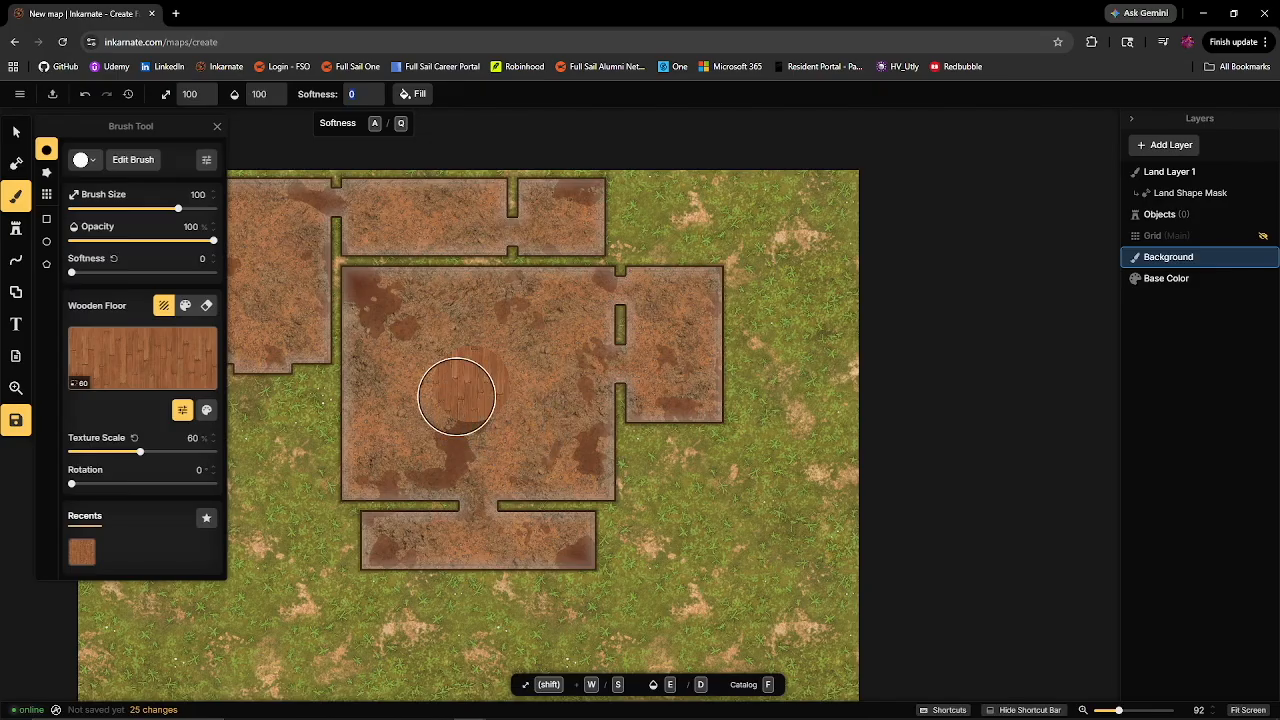
mouse_move(586, 371)
mouse_down()
mouse_move(505, 454)
mouse_move(707, 437)
mouse_move(445, 523)
mouse_move(645, 540)
mouse_move(476, 560)
mouse_move(503, 533)
mouse_move(402, 511)
mouse_move(496, 521)
mouse_move(321, 536)
mouse_move(352, 570)
mouse_move(561, 555)
mouse_move(569, 528)
mouse_move(638, 506)
mouse_up()
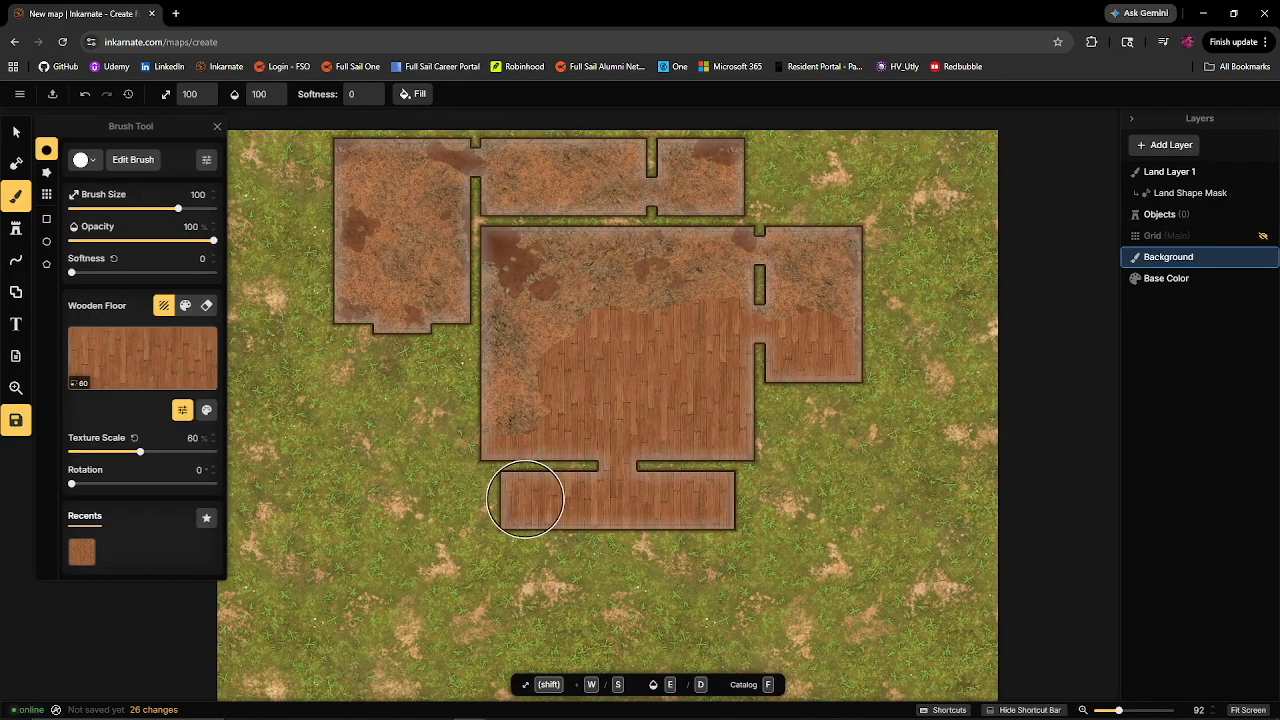
drag(731, 489, 685, 540)
mouse_move(658, 481)
mouse_down()
mouse_move(409, 479)
mouse_move(740, 435)
mouse_move(525, 440)
mouse_move(895, 433)
mouse_move(621, 447)
mouse_move(862, 416)
mouse_move(580, 408)
mouse_move(833, 351)
mouse_move(773, 328)
mouse_move(618, 325)
mouse_move(913, 309)
mouse_move(446, 307)
mouse_move(781, 298)
mouse_move(646, 378)
mouse_move(538, 335)
mouse_move(676, 353)
mouse_move(374, 406)
mouse_move(441, 437)
mouse_move(537, 439)
mouse_move(547, 520)
mouse_move(632, 410)
mouse_move(710, 364)
mouse_move(720, 299)
mouse_move(568, 353)
mouse_move(728, 320)
mouse_move(585, 343)
mouse_move(728, 297)
mouse_move(484, 379)
mouse_move(682, 315)
mouse_move(449, 343)
mouse_move(609, 295)
mouse_move(381, 341)
mouse_move(556, 376)
mouse_move(373, 301)
mouse_move(392, 406)
mouse_move(386, 248)
mouse_move(310, 401)
mouse_move(355, 308)
mouse_move(389, 516)
mouse_move(425, 369)
mouse_move(340, 497)
mouse_move(484, 349)
mouse_move(509, 392)
mouse_up()
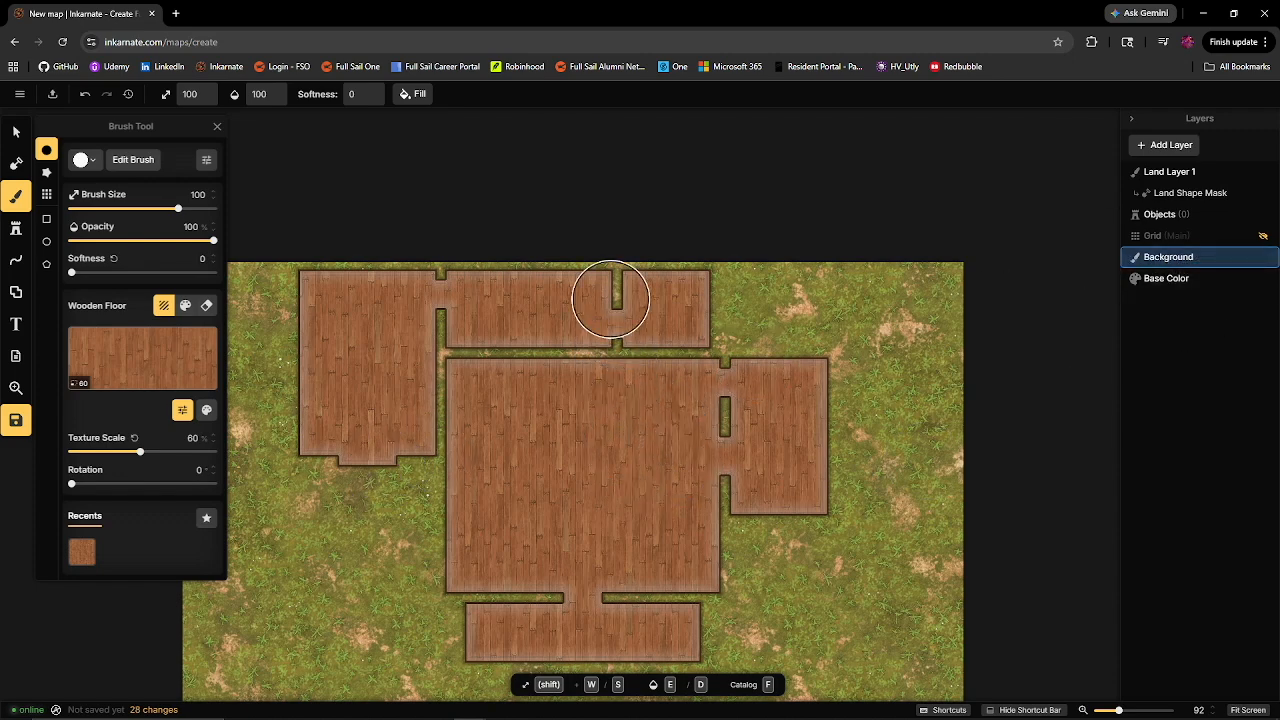
click(540, 478)
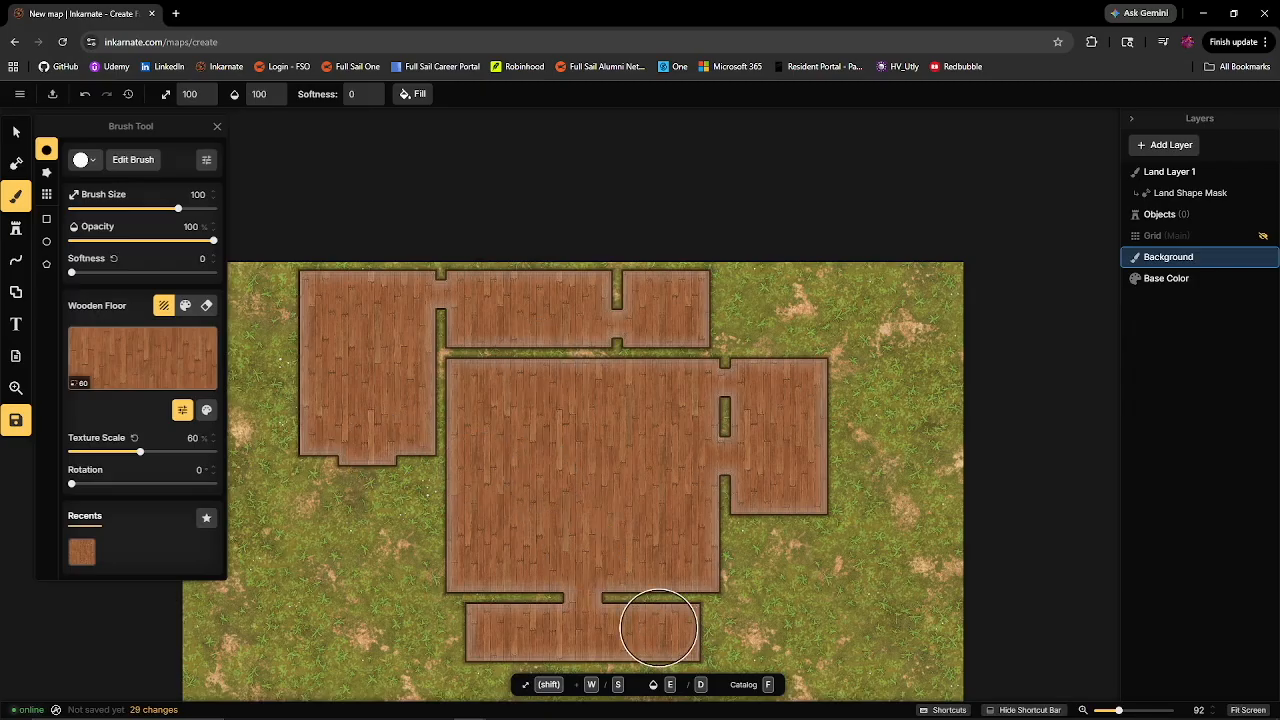
drag(643, 572, 642, 453)
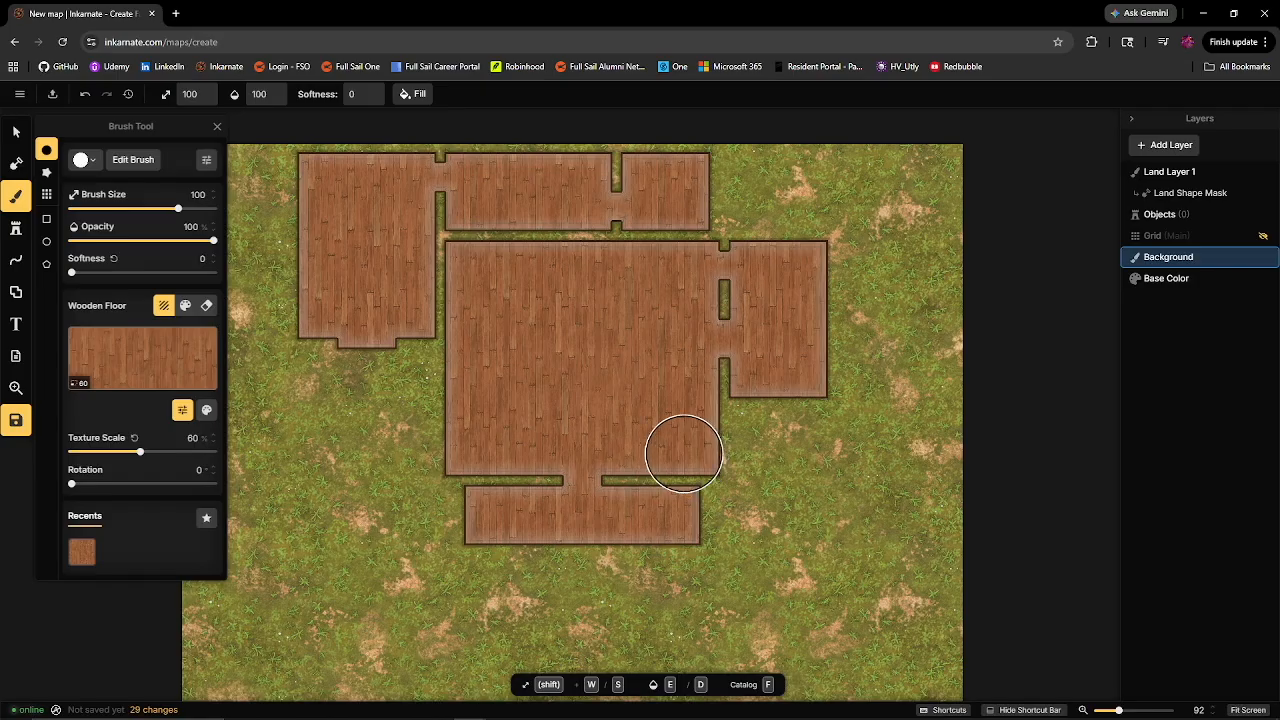
- Set the Wooden Floor texture rotation to 90° and repaint all the room floors with horizontal planks
scroll(673, 450, down, 1)
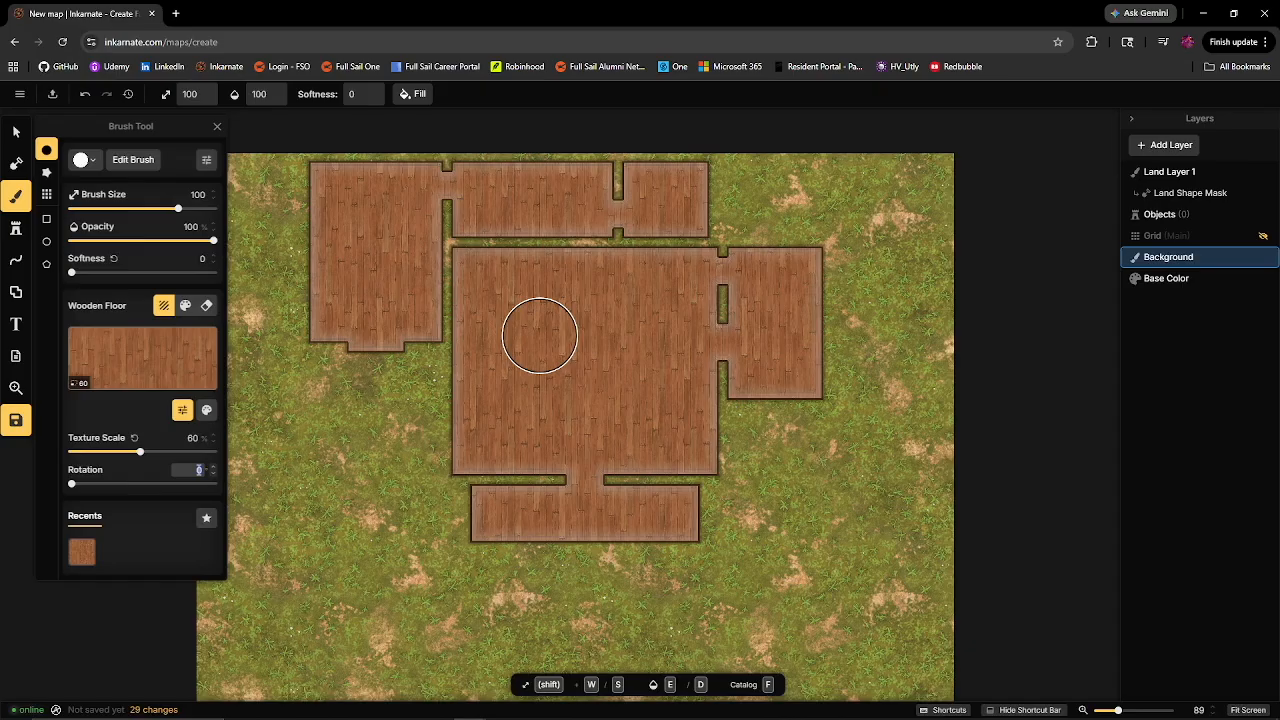
text(90)
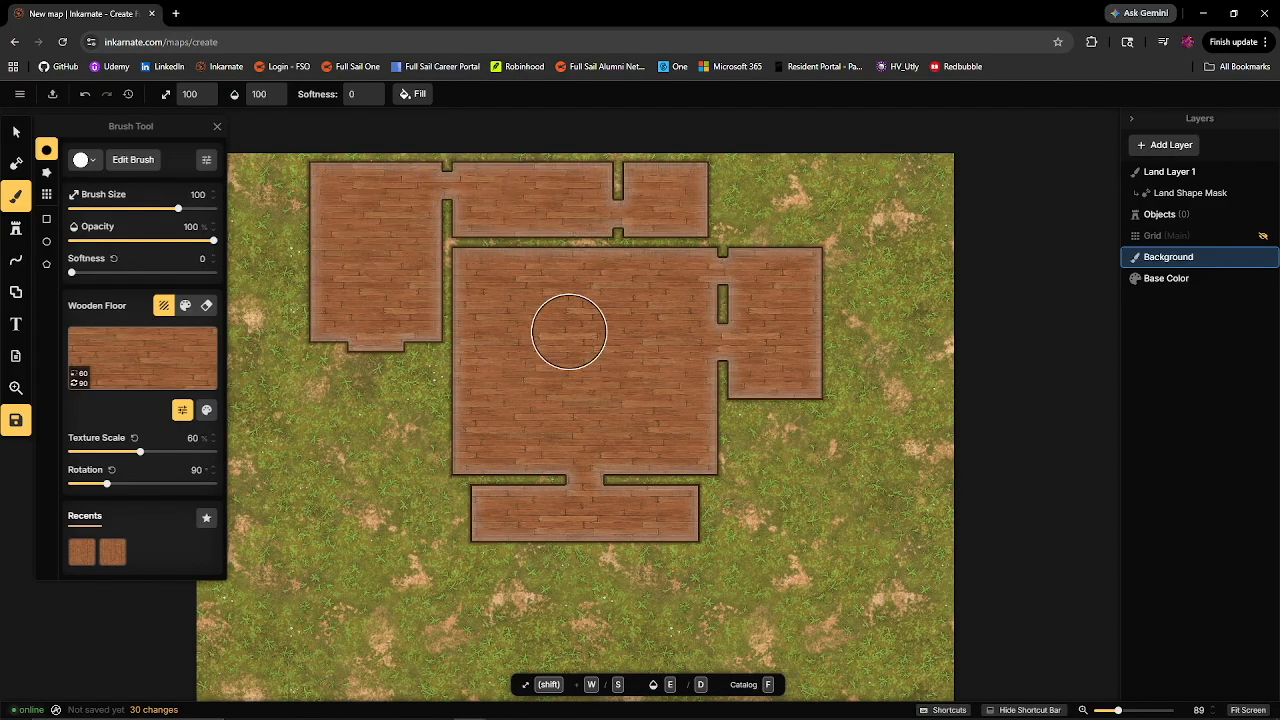
drag(706, 375, 694, 425)
- Subtract a doorway from the wall between the main room and the wide upper room, near its left end
click(16, 164)
drag(460, 288, 495, 300)
click(504, 325)
- Subtract a shallow doorway recess from the middle of the right-hand room's lower wall
mouse_move(615, 466)
mouse_down()
mouse_move(537, 497)
mouse_move(511, 434)
mouse_up()
drag(640, 408, 675, 427)
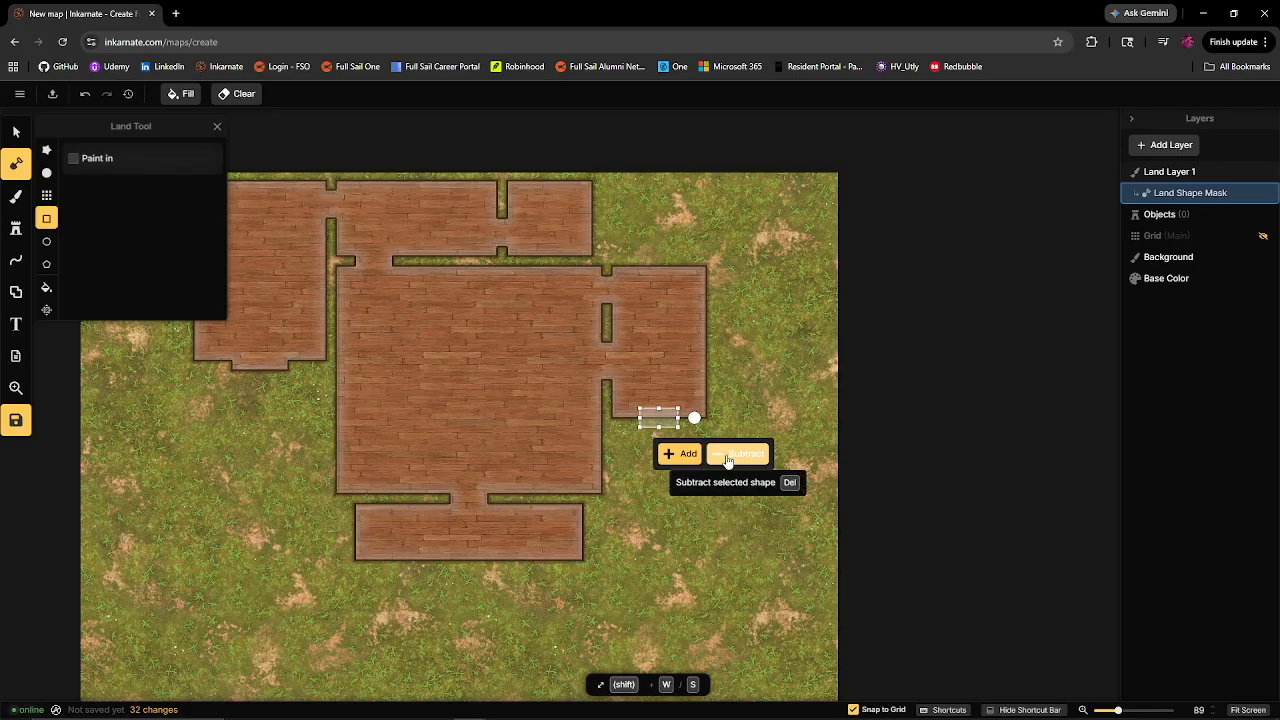
click(680, 453)
drag(511, 475, 572, 502)
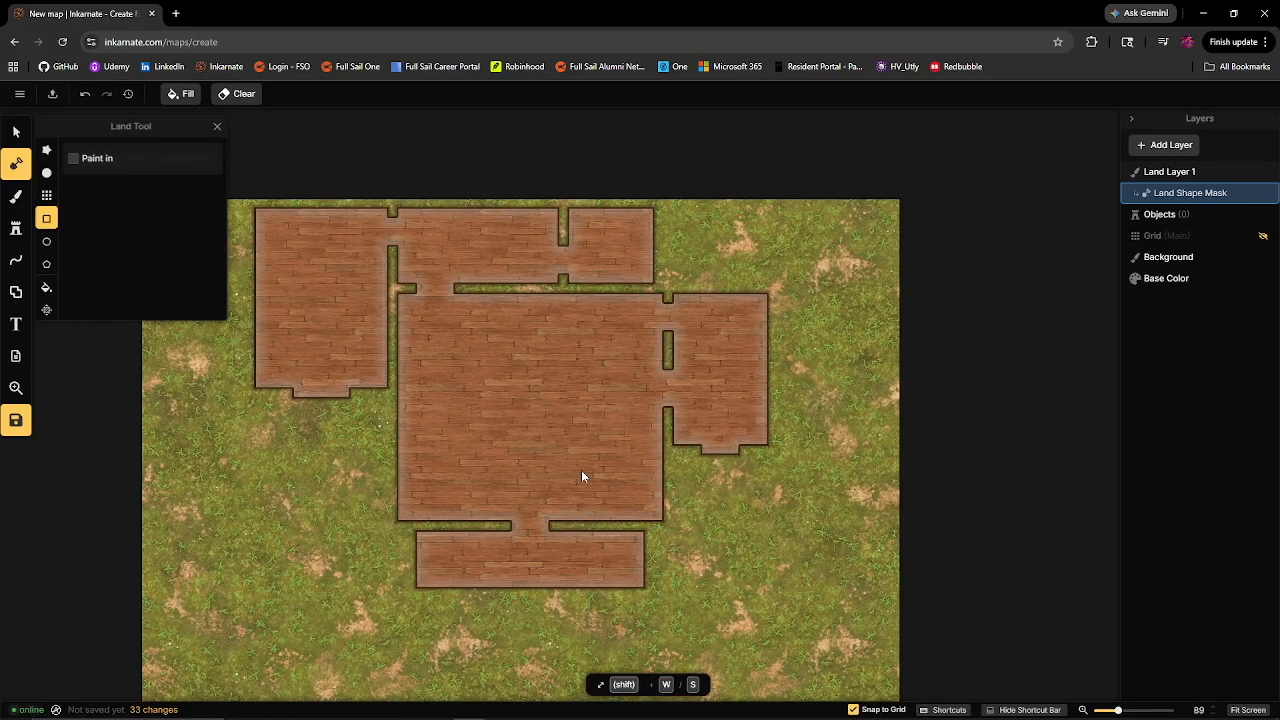
drag(431, 540, 672, 590)
drag(672, 265, 786, 481)
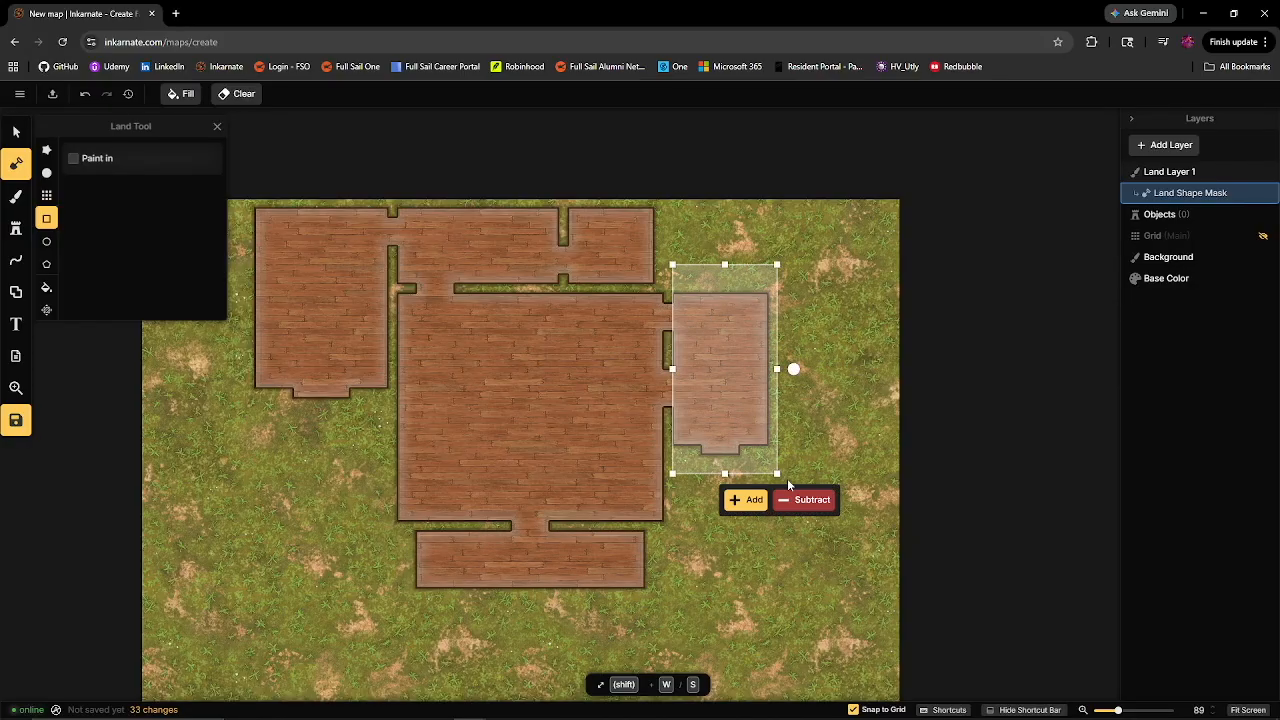
drag(408, 531, 663, 588)
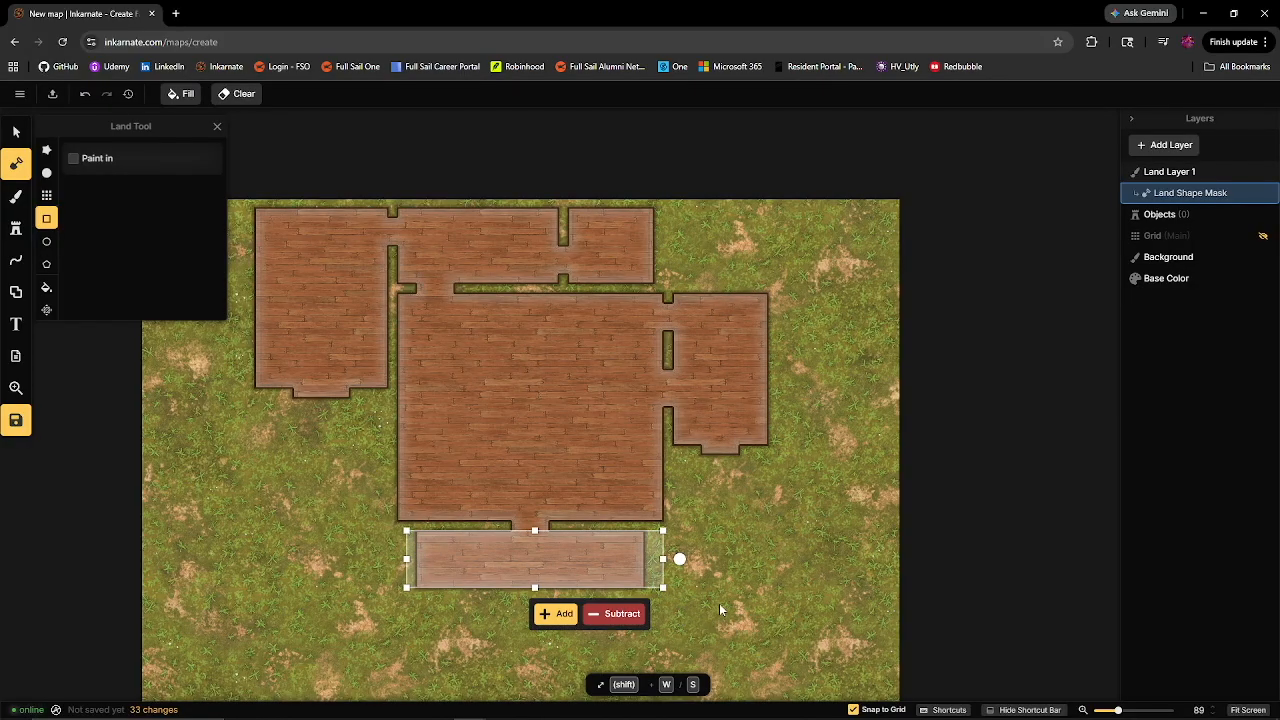
drag(672, 265, 768, 473)
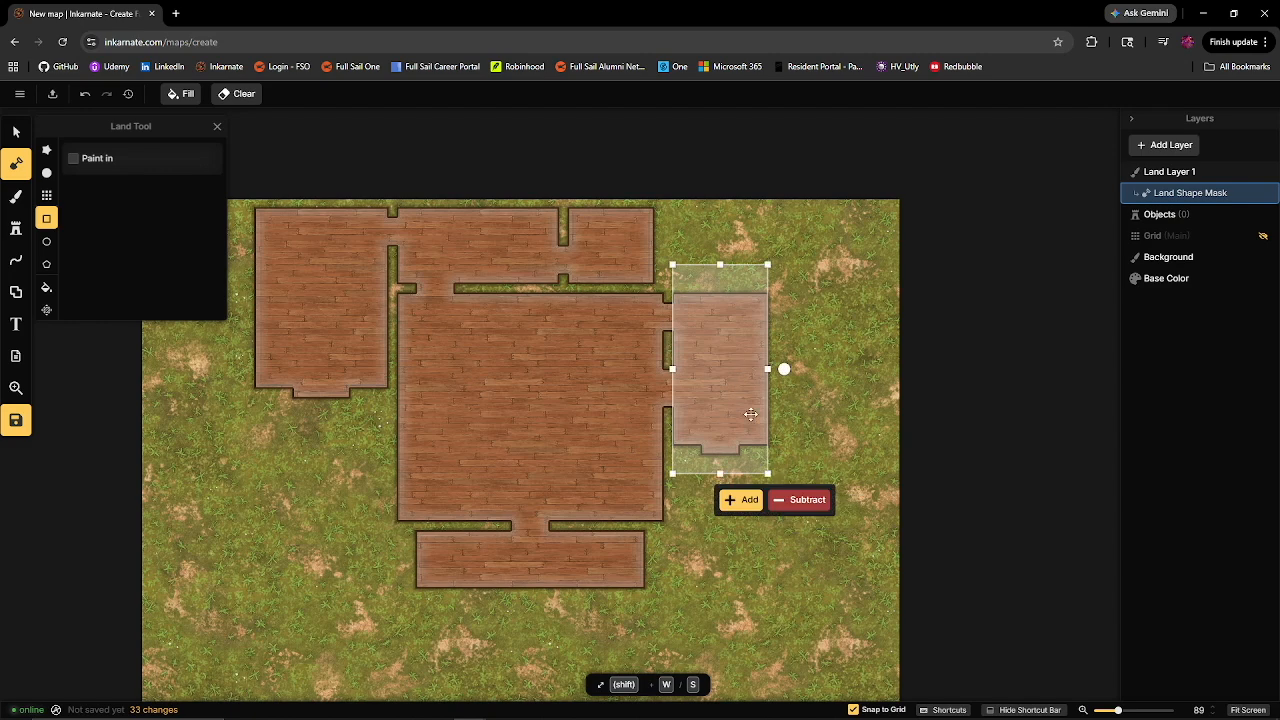
click(816, 383)
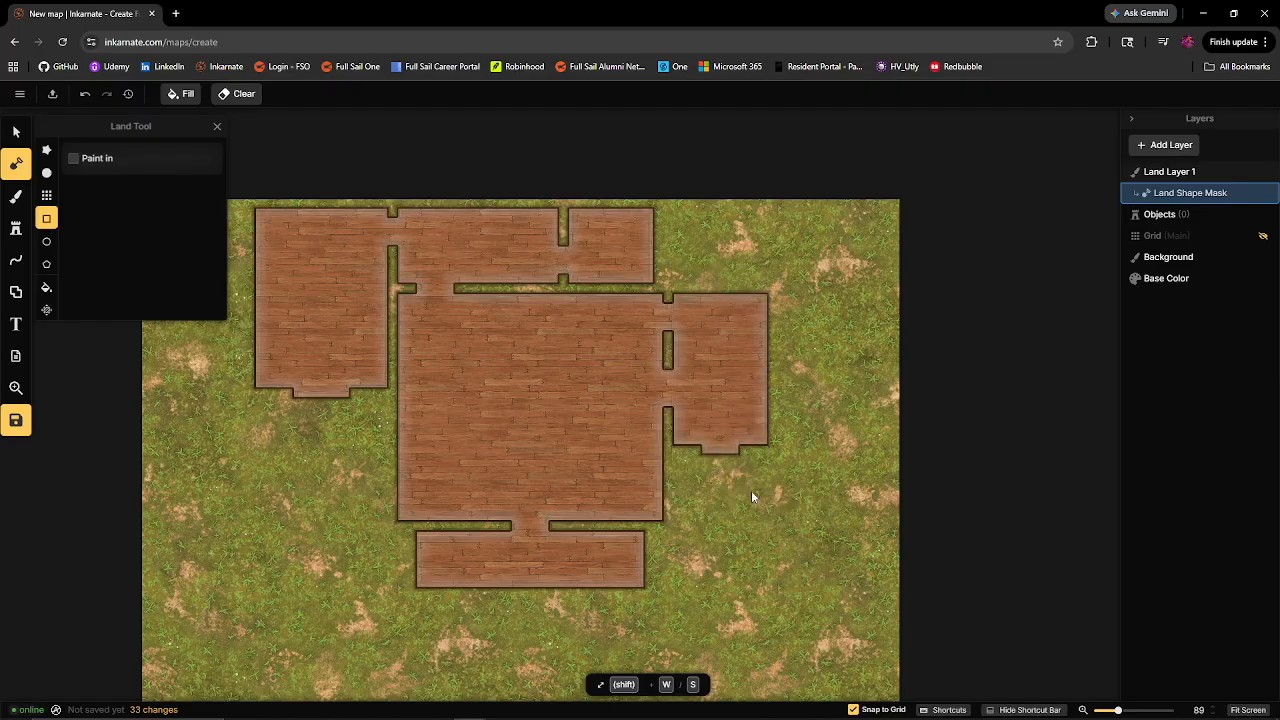
- Paint the right-hand room's floor with the Stone texture from the Core pack, using a rectangle brush
click(15, 196)
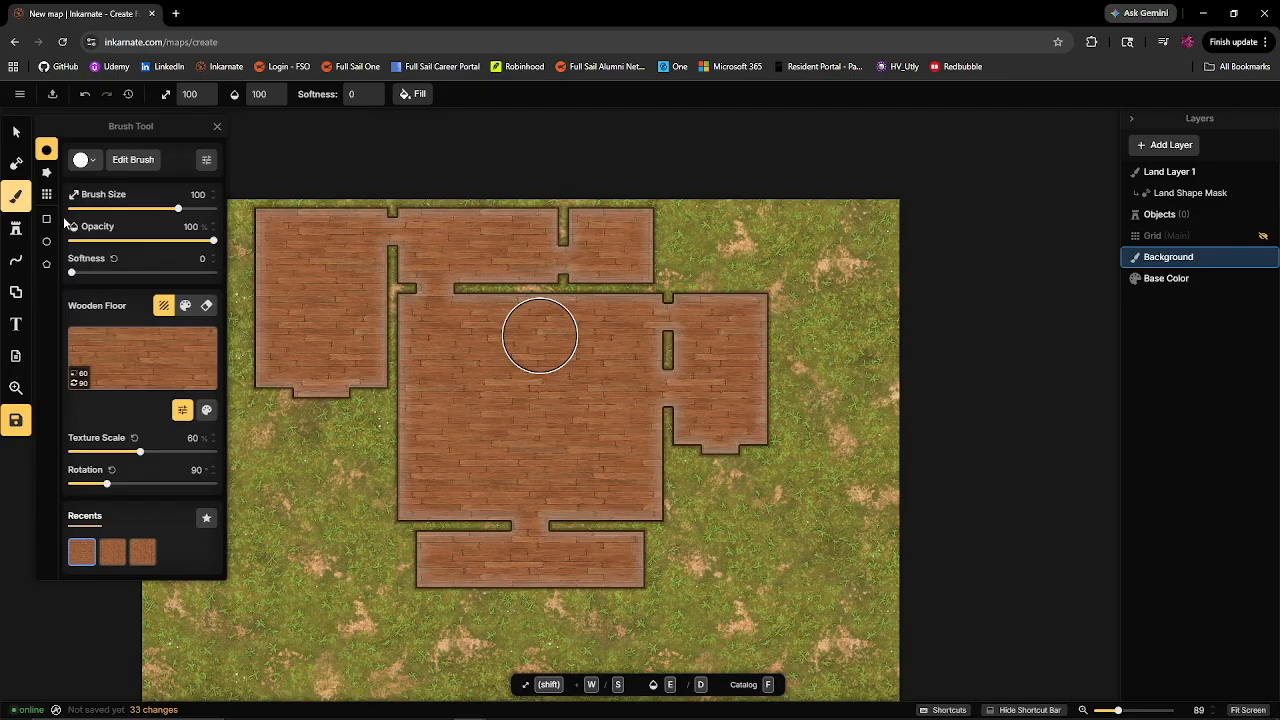
click(139, 363)
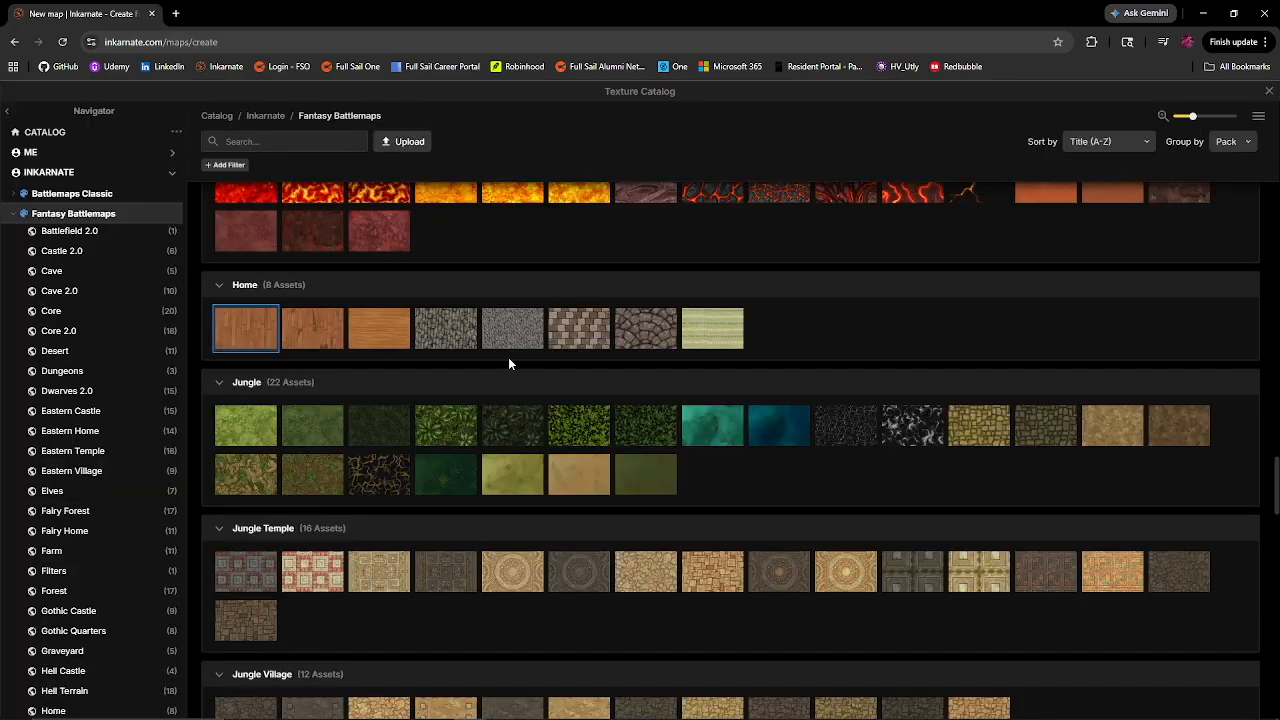
scroll(1001, 520, down, 20)
scroll(797, 506, up, 20)
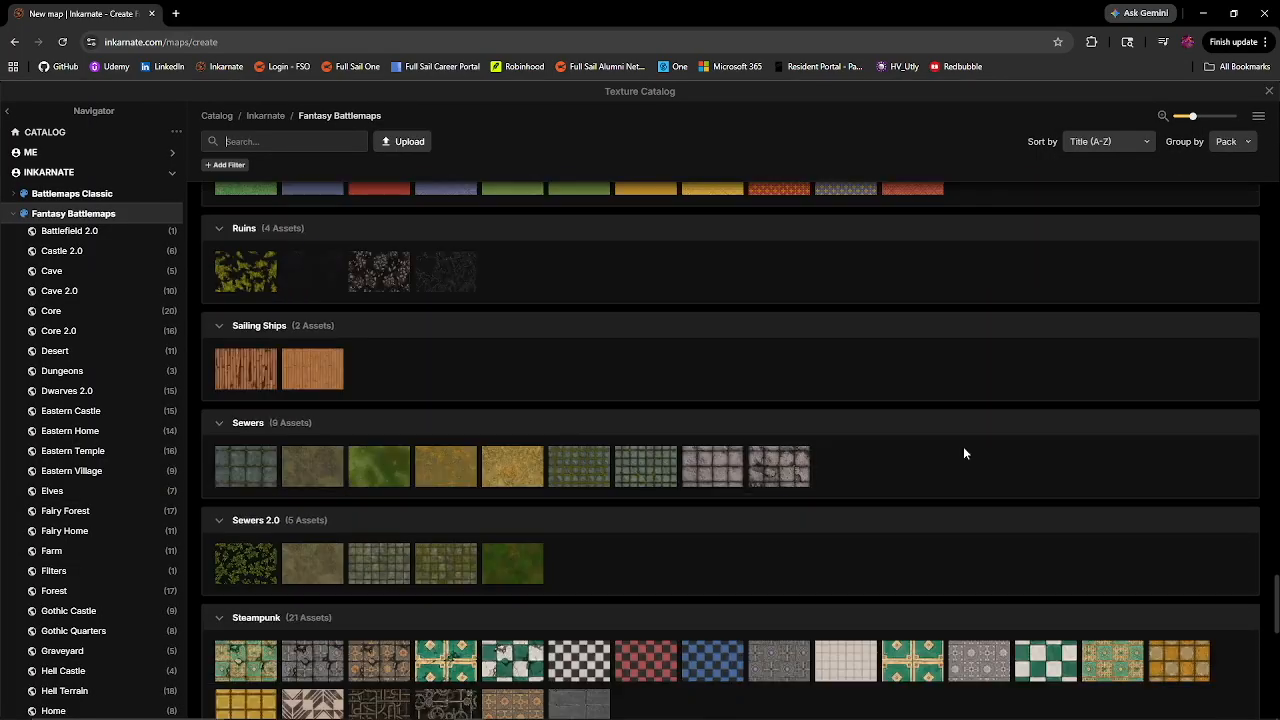
scroll(839, 479, up, 10)
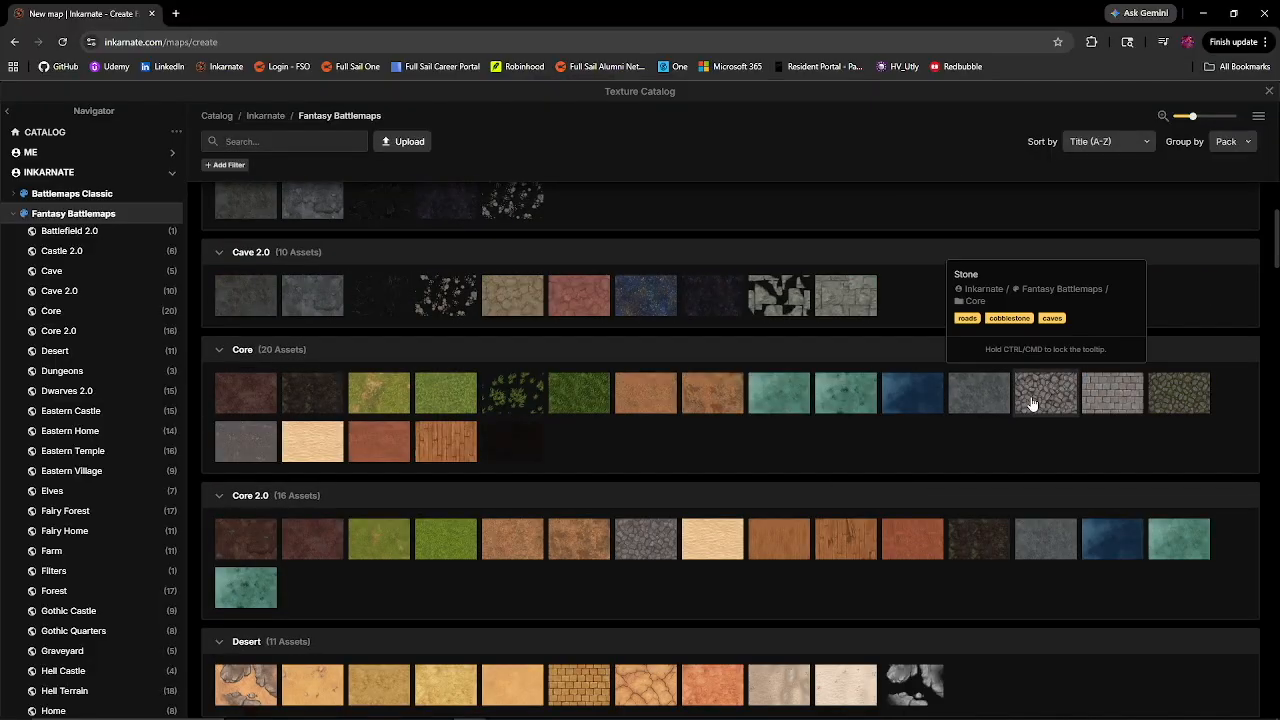
click(1031, 402)
click(46, 218)
drag(672, 285, 776, 455)
click(735, 487)
drag(705, 399, 709, 377)
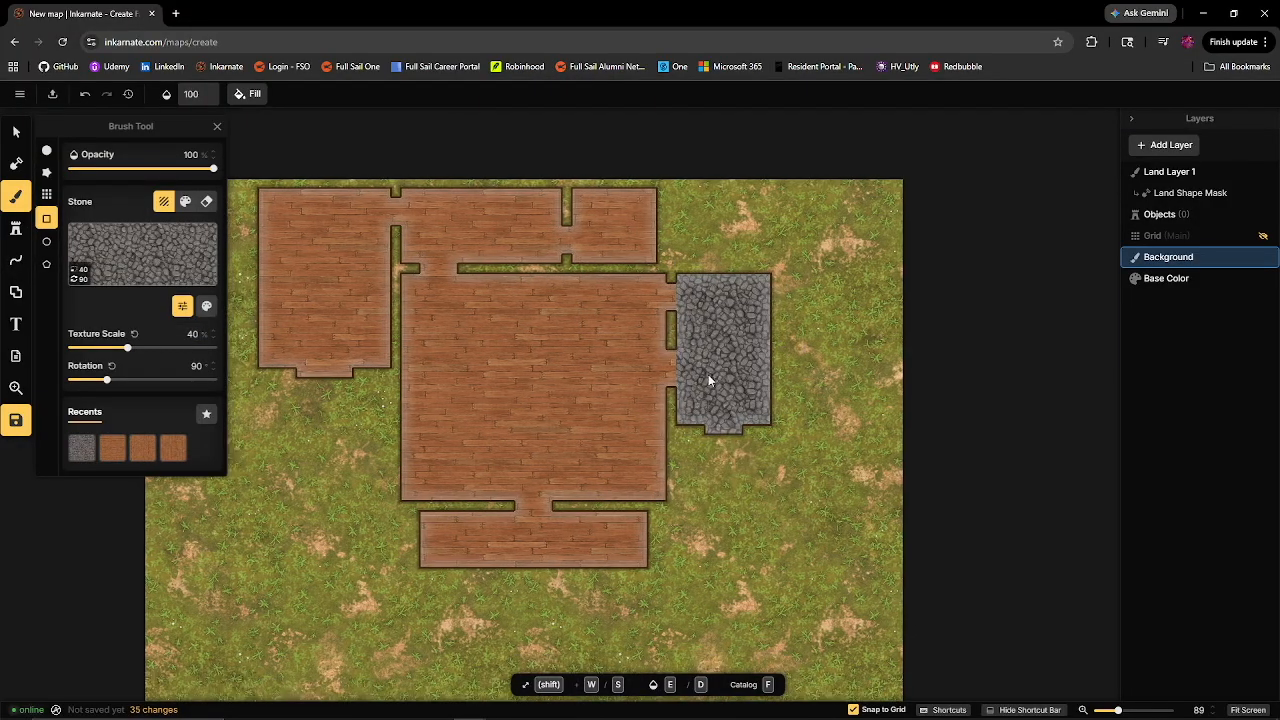
- Turn off grid snapping and extend the Stone texture to the right-hand room's edges and doorways
click(853, 709)
scroll(708, 325, up, 5)
drag(591, 256, 633, 388)
click(612, 415)
mouse_move(593, 441)
mouse_down()
mouse_move(619, 574)
mouse_move(691, 380)
mouse_move(768, 286)
mouse_up()
click(606, 601)
scroll(672, 582, down, 5)
- Paint the long bottom room's floor with the Wooden Floor Broken texture
click(154, 267)
scroll(1029, 459, down, 10)
scroll(960, 450, down, 10)
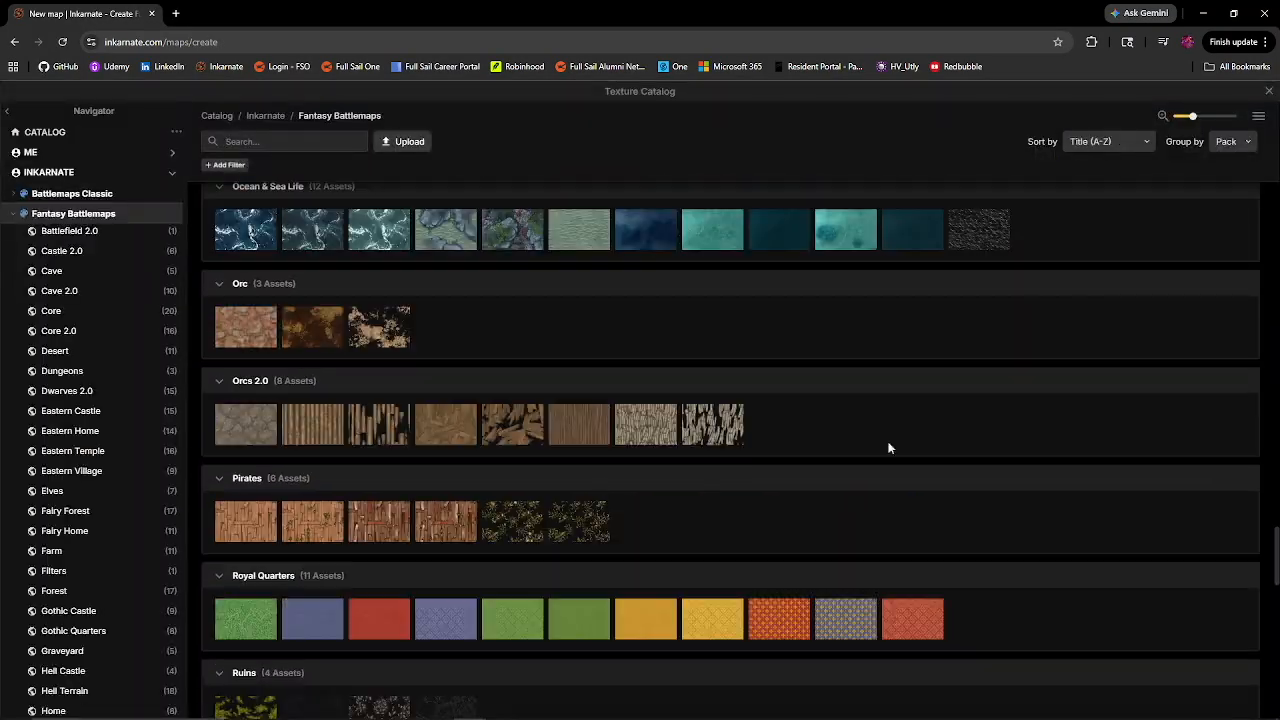
scroll(771, 446, down, 5)
scroll(720, 469, up, 10)
click(720, 469)
drag(374, 432, 717, 545)
click(548, 571)
- Adjust the Wooden Floor Broken texture's colour to a darker tone and repaint the long bottom room with it
click(207, 306)
drag(316, 339, 300, 339)
drag(316, 307, 307, 314)
drag(316, 371, 311, 372)
drag(376, 432, 515, 499)
scroll(779, 512, down, 2)
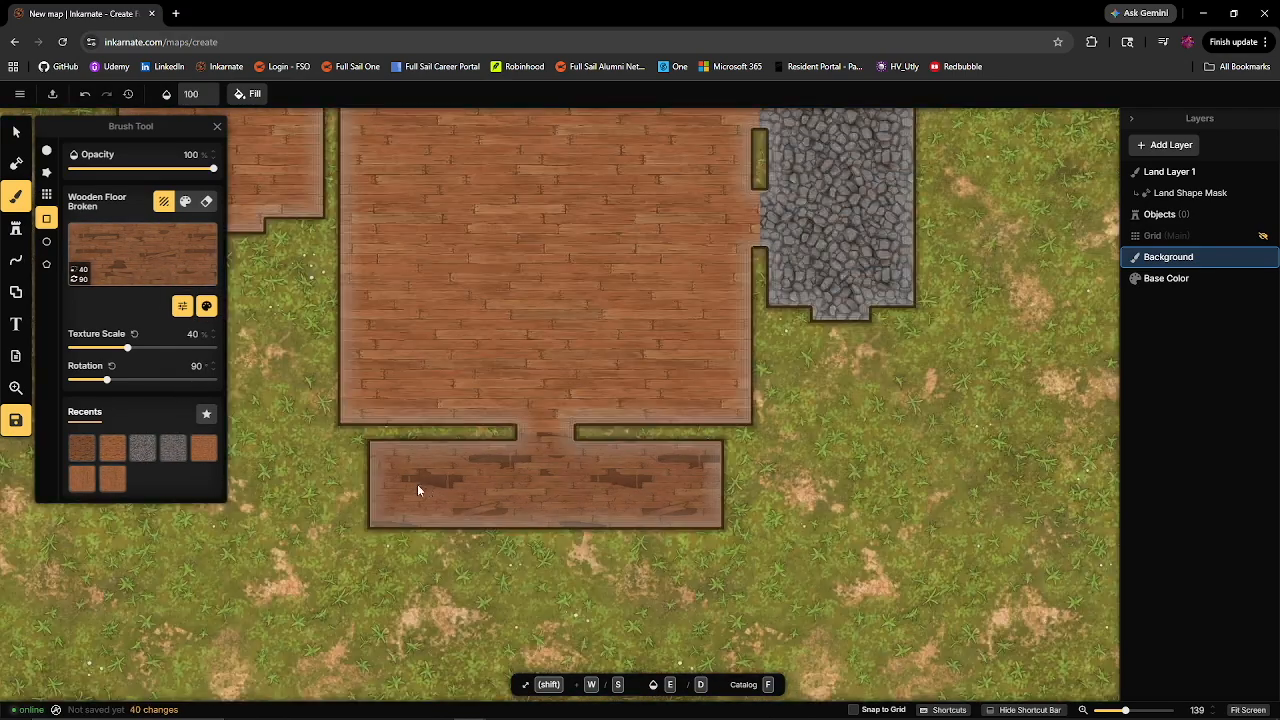
scroll(417, 484, down, 4)
click(16, 132)
scroll(646, 377, down, 3)
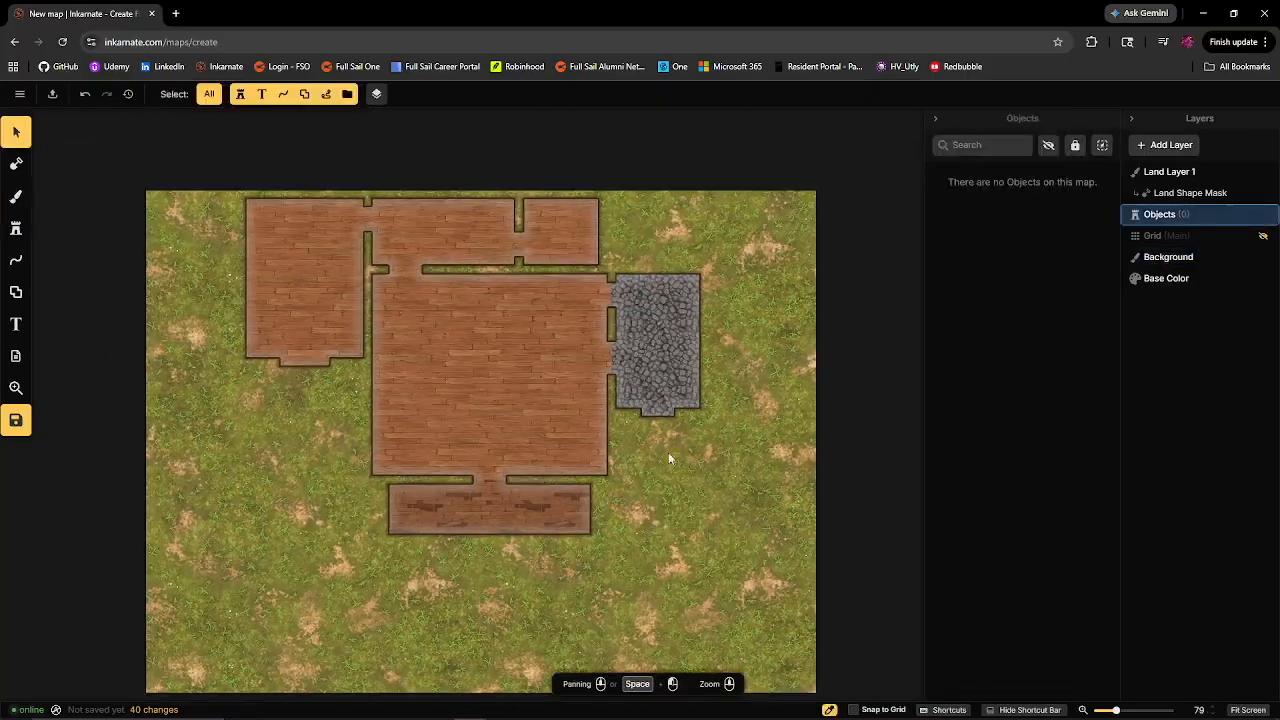
scroll(602, 488, up, 3)
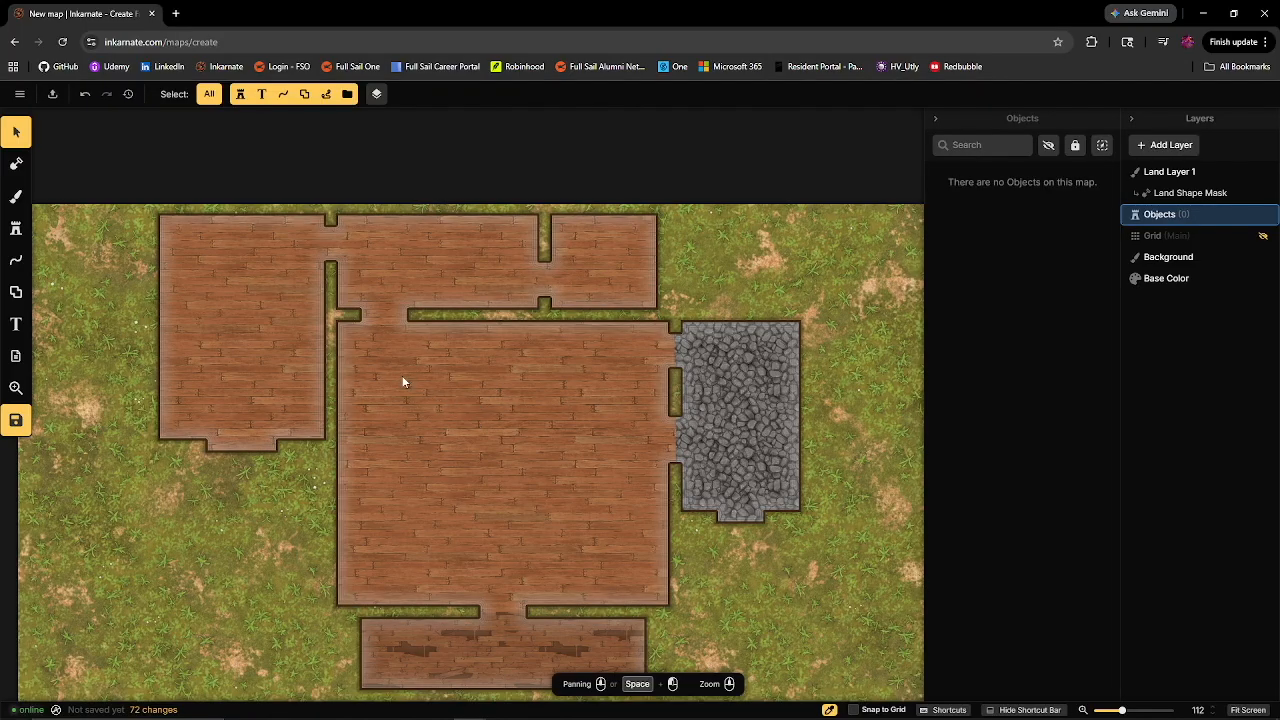
- Browse the Fantasy Battlemaps stamp catalog for stamps suited to building the tavern walls
click(17, 234)
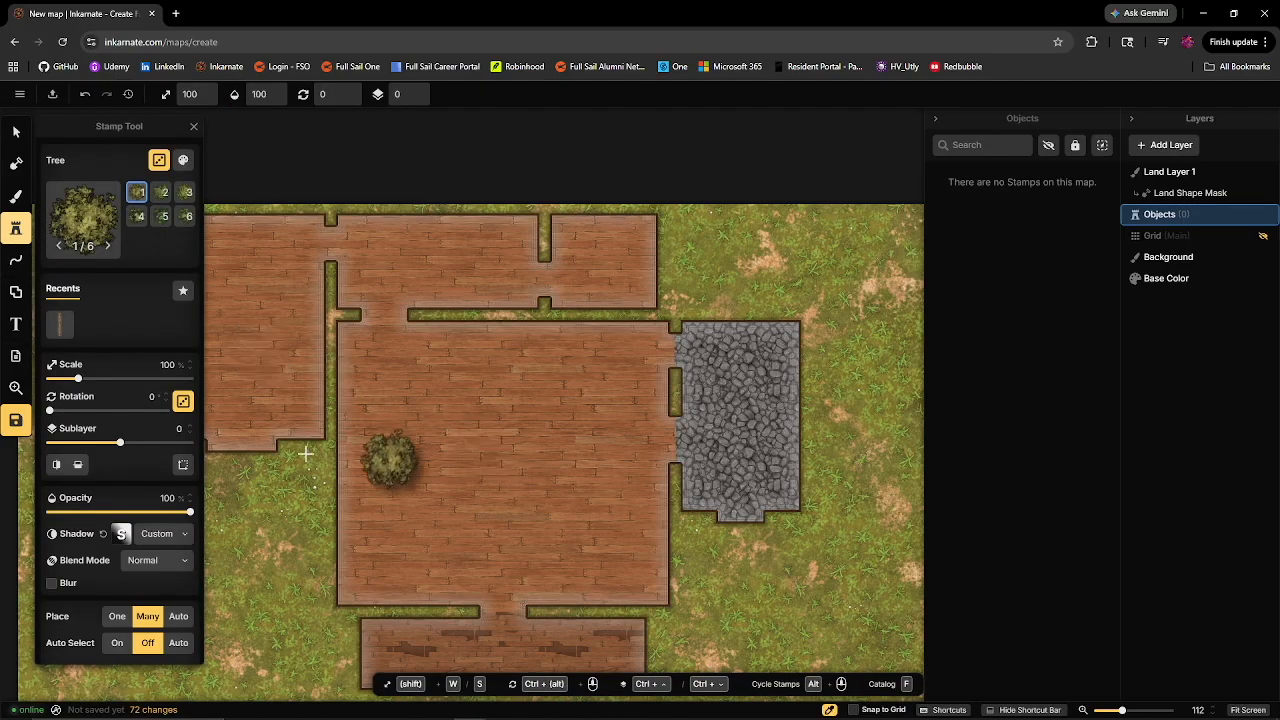
click(79, 231)
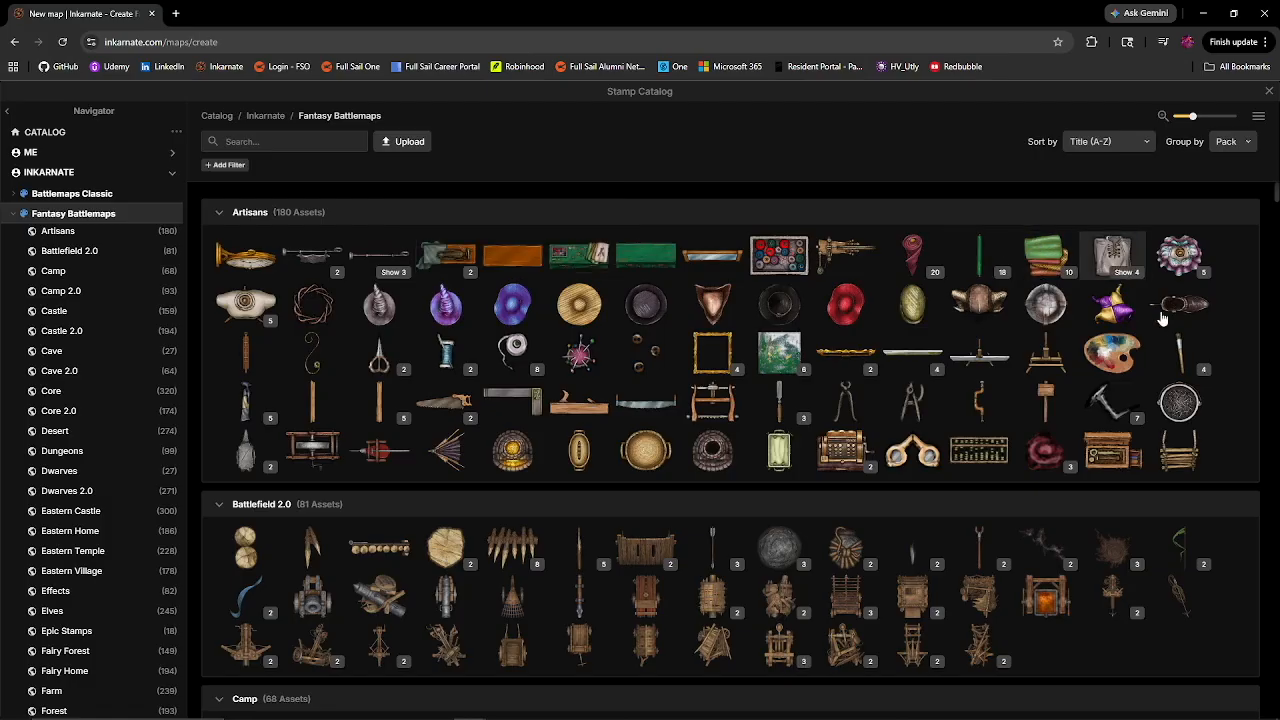
scroll(1247, 399, down, 3)
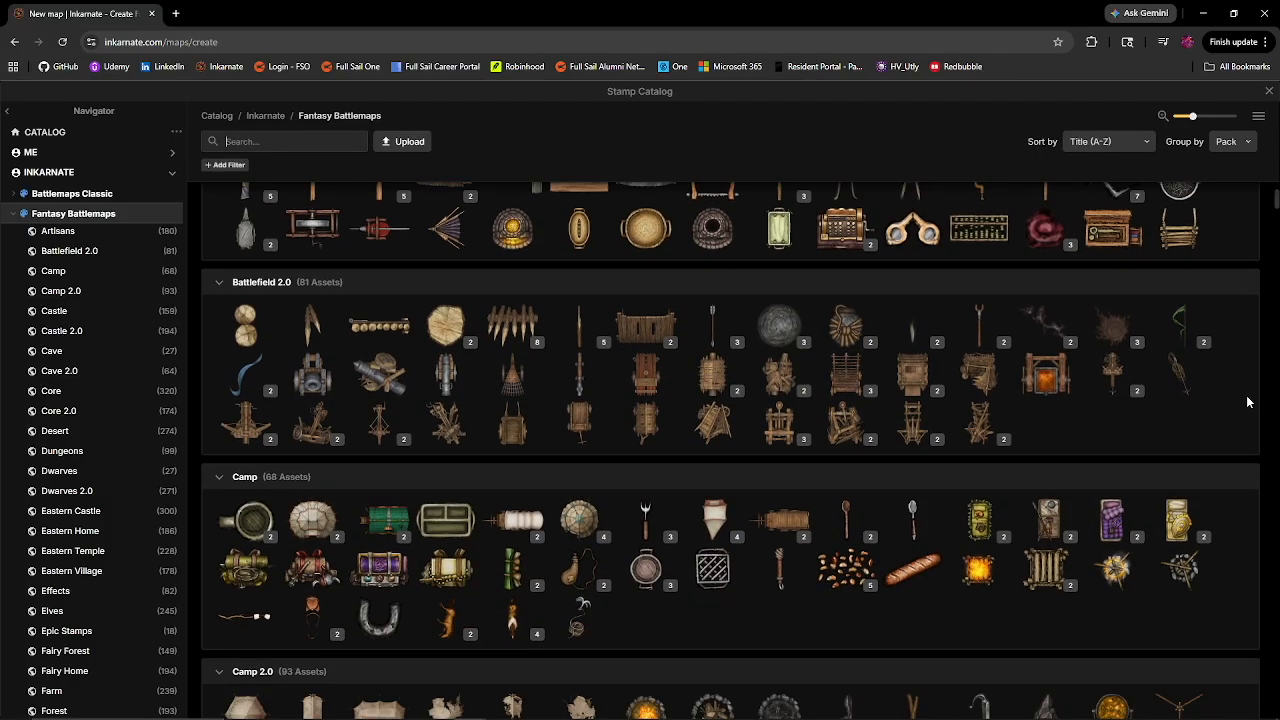
scroll(1247, 402, down, 4)
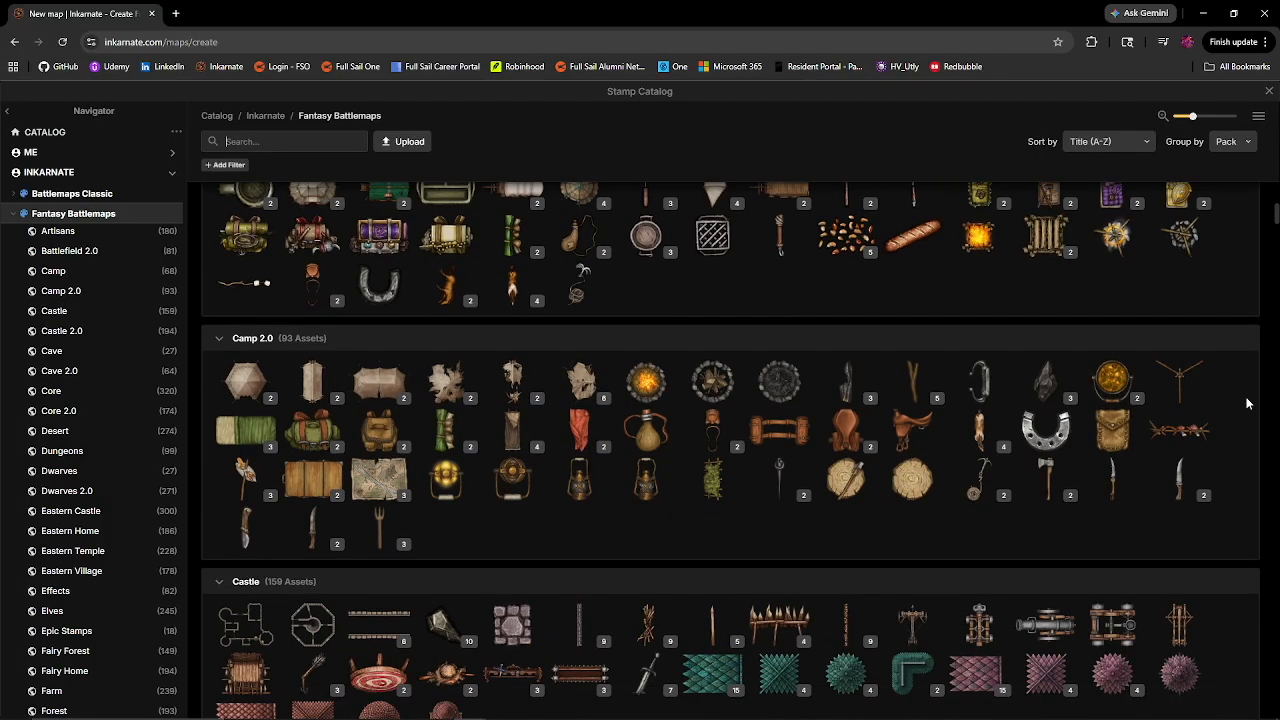
scroll(1247, 403, down, 3)
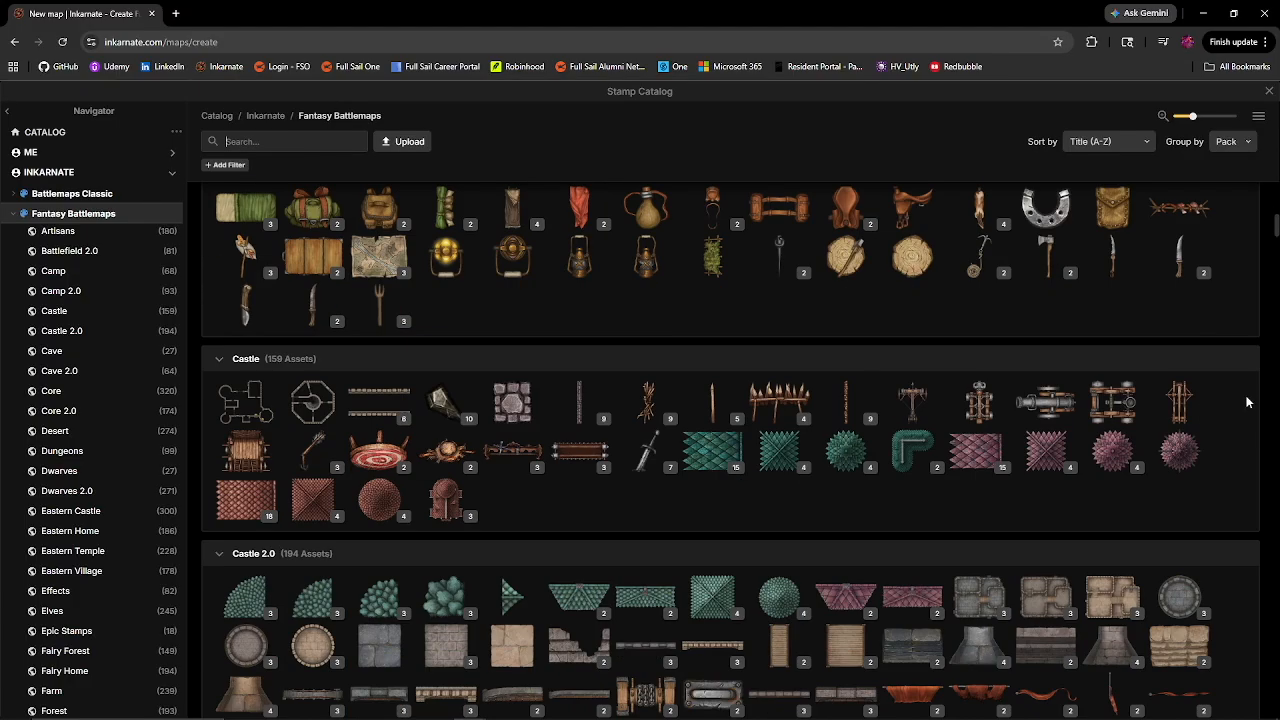
scroll(1180, 418, up, 1)
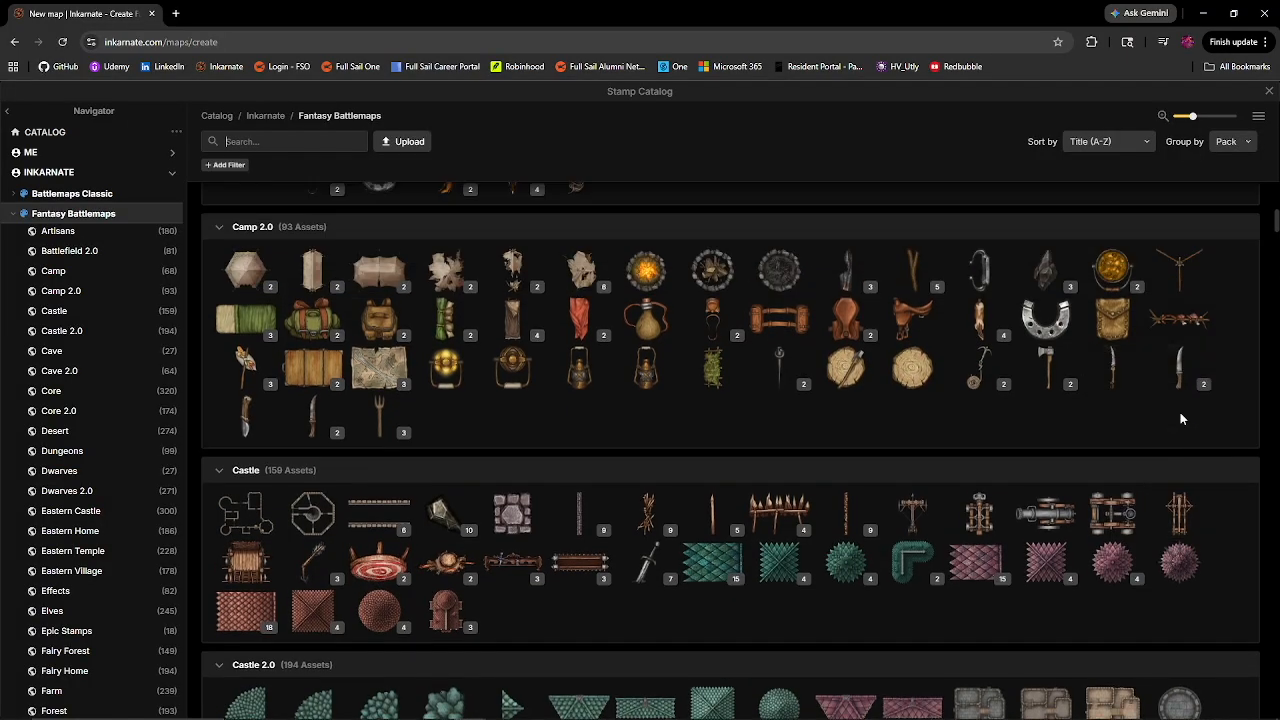
scroll(1180, 418, down, 1)
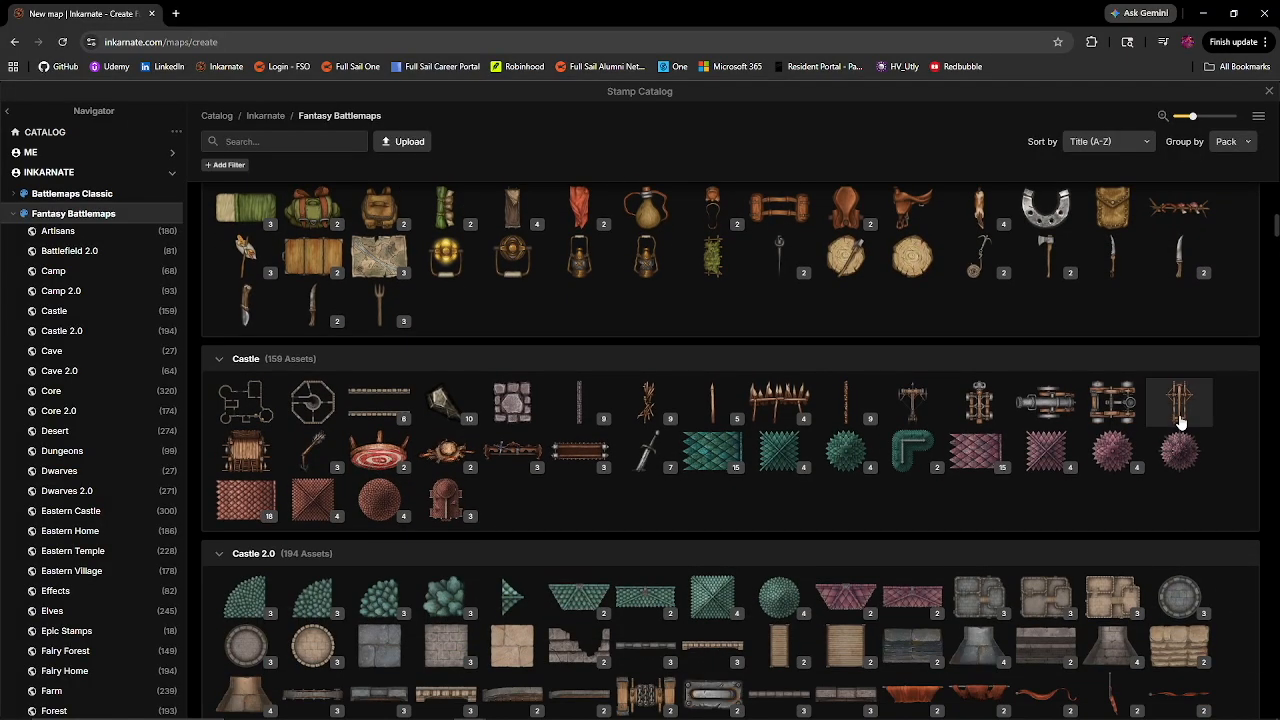
scroll(1180, 422, down, 2)
scroll(1180, 422, down, 1)
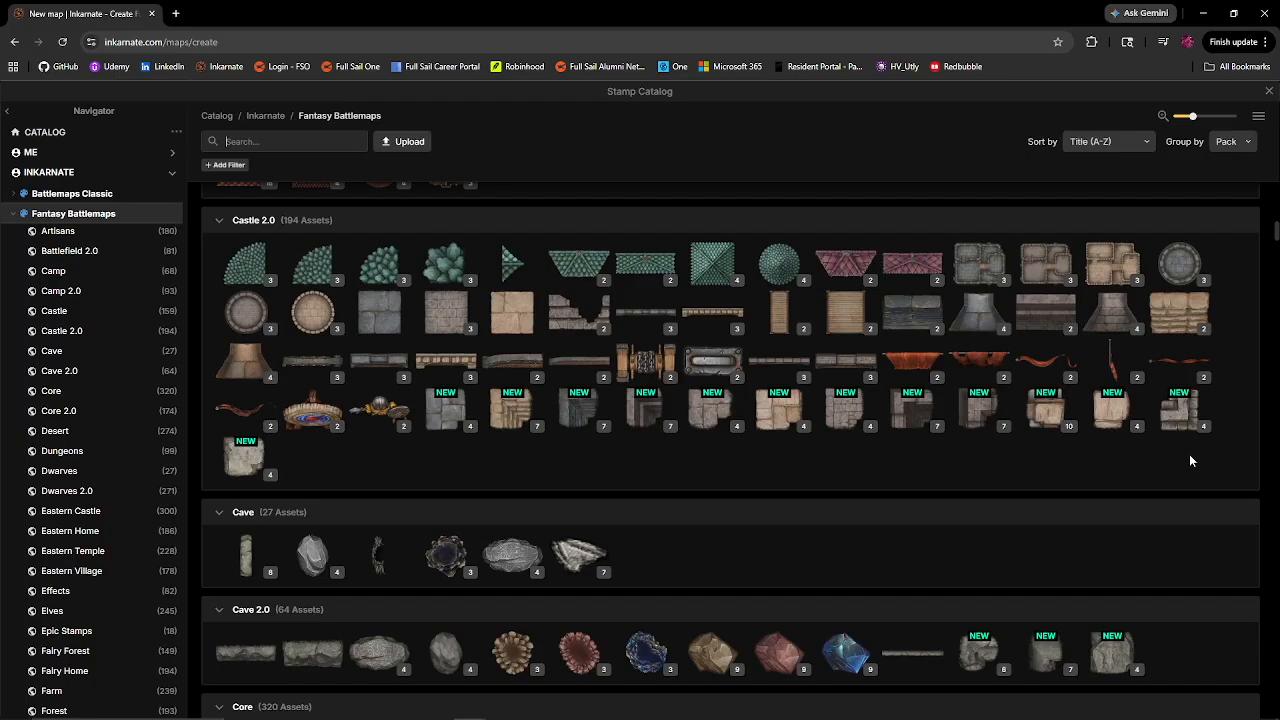
scroll(1189, 454, down, 15)
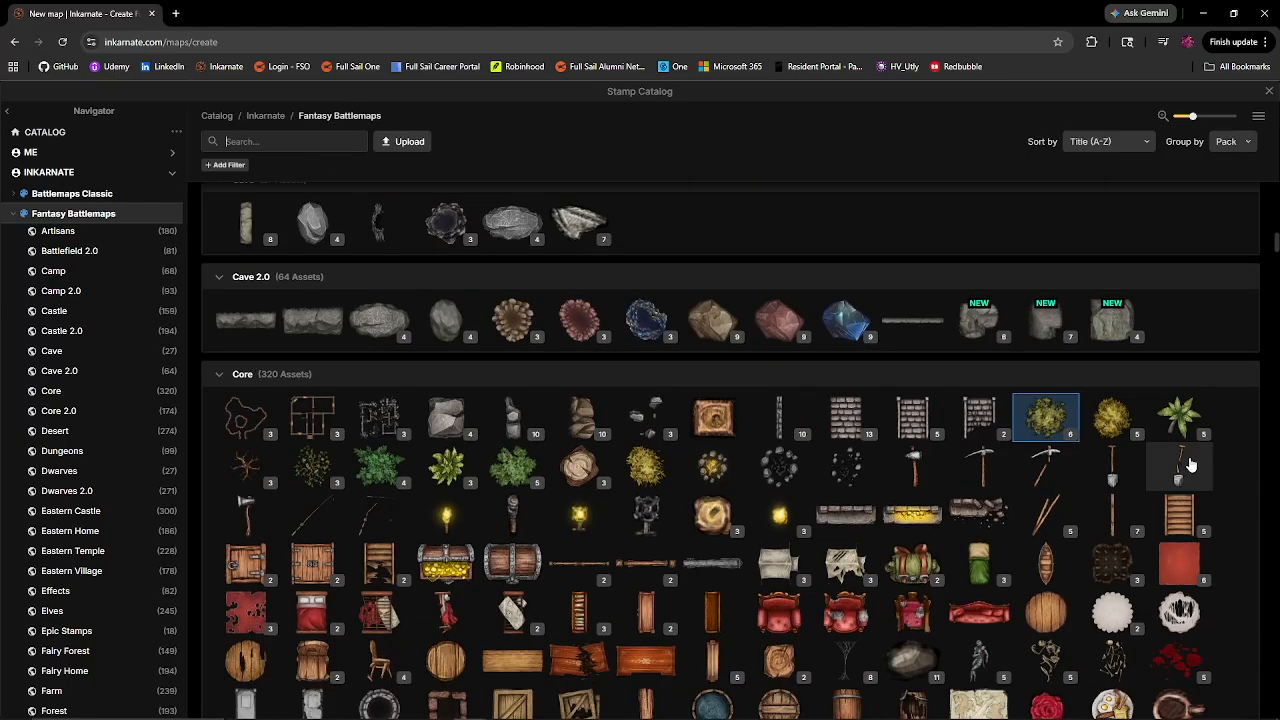
scroll(1189, 462, up, 2)
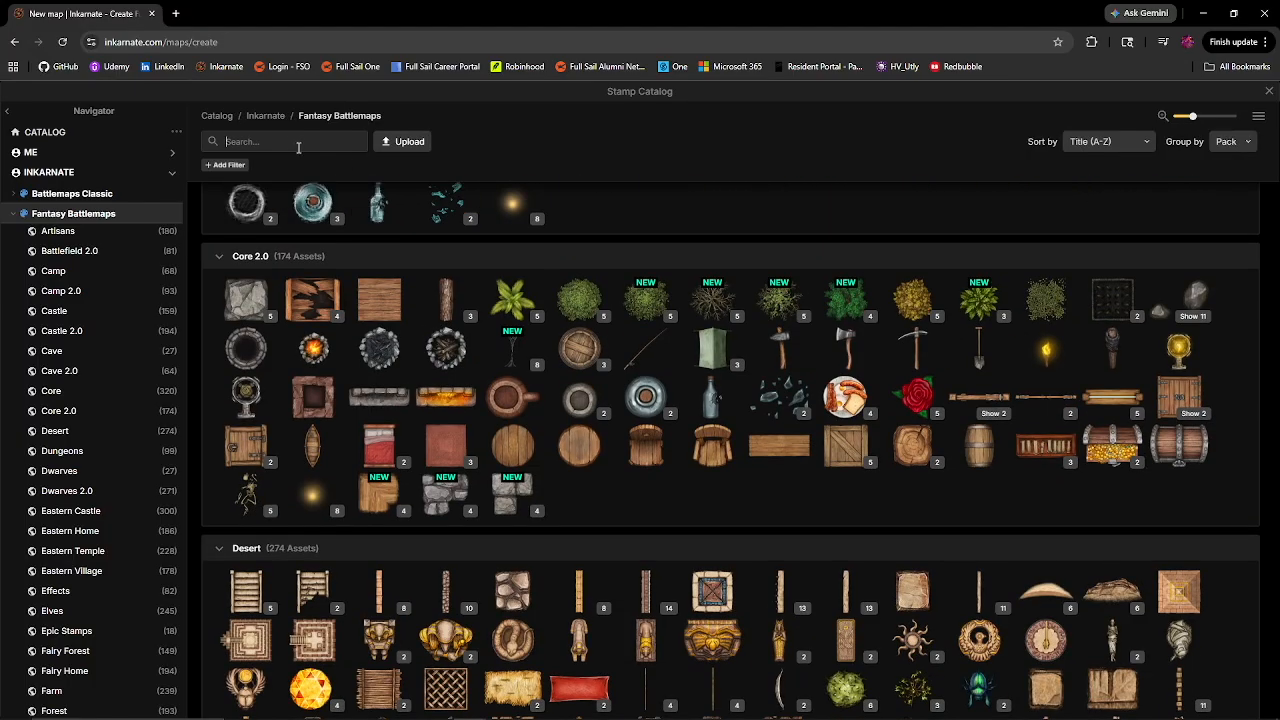
- Search the stamp catalog for "wall" and choose the first Tudor Wall stamp from the Home pack
text(wall)
key(Return)
scroll(908, 237, down, 5)
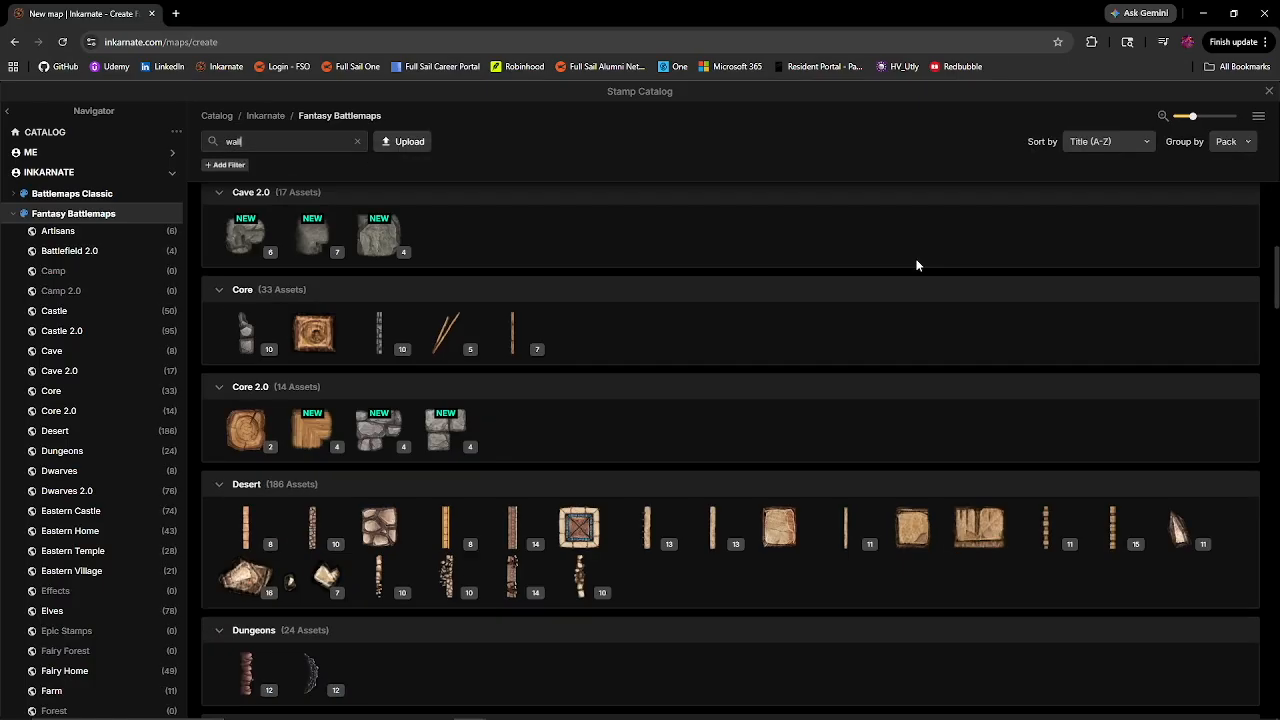
scroll(916, 265, down, 6)
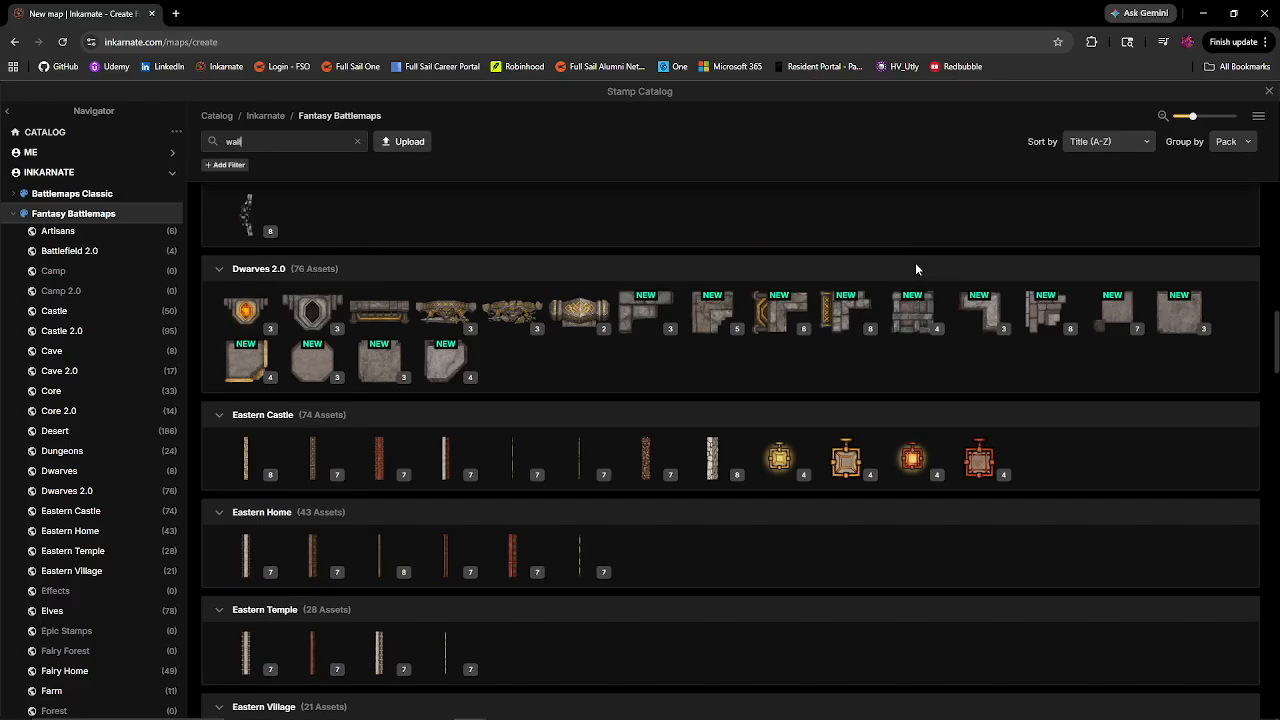
scroll(981, 288, down, 12)
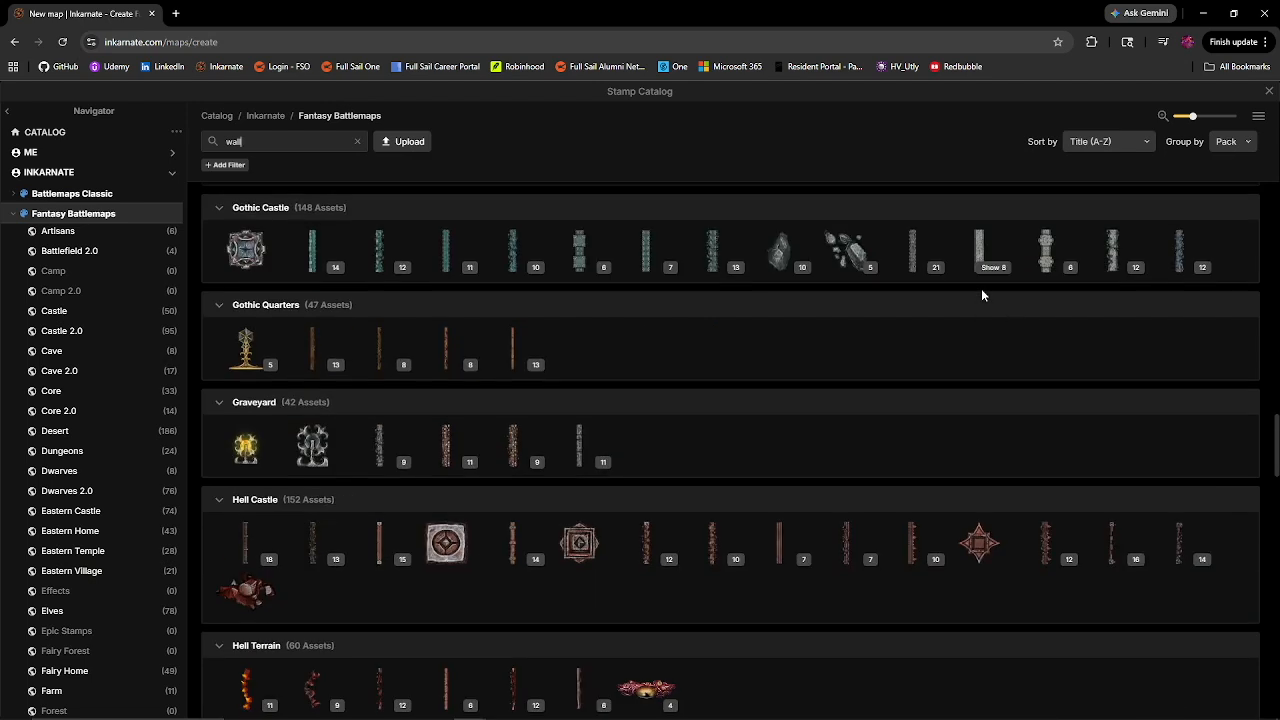
scroll(981, 295, down, 2)
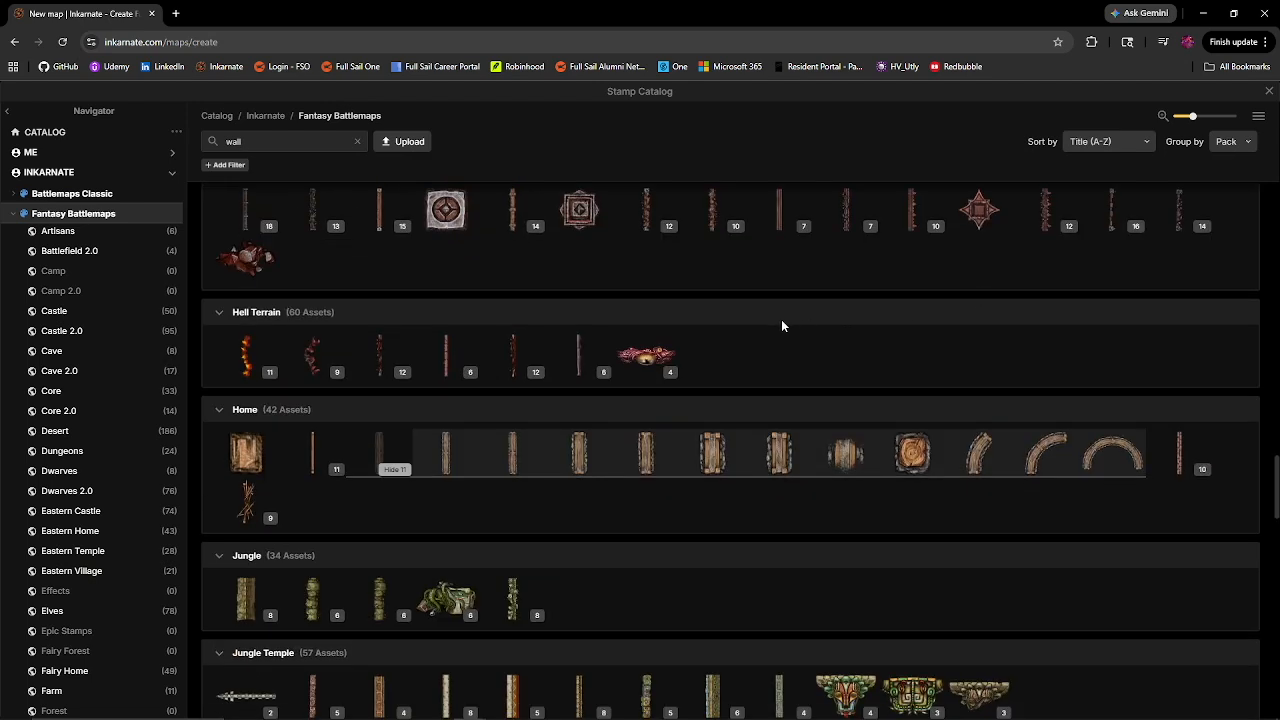
scroll(783, 325, up, 4)
scroll(836, 530, down, 4)
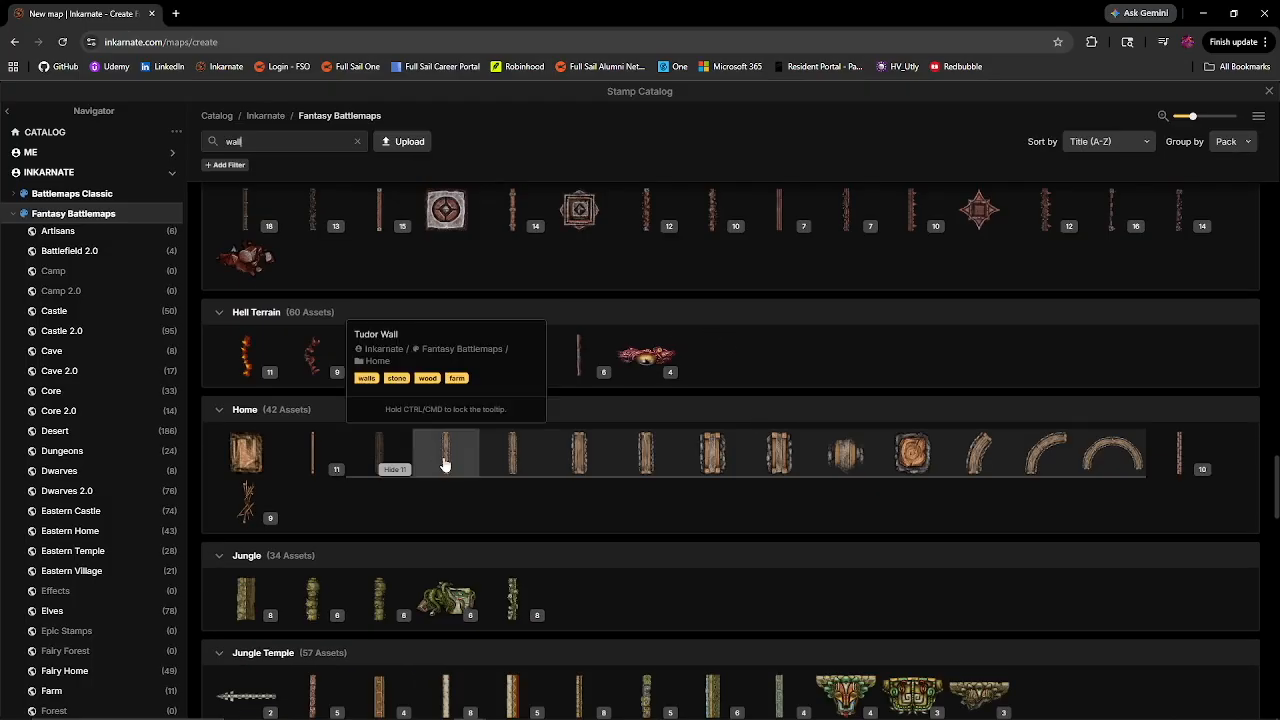
click(445, 463)
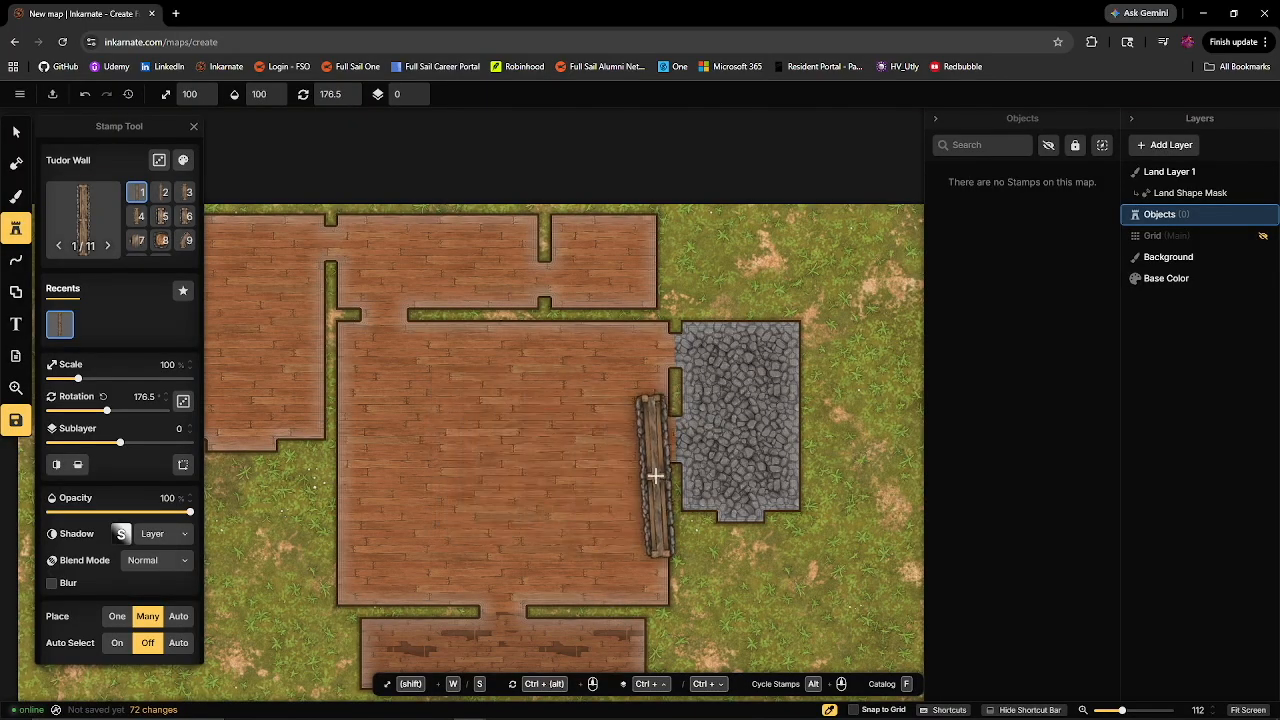
- Set the Tudor Wall stamp's rotation to 0° and its scale to 55%
drag(683, 518, 671, 454)
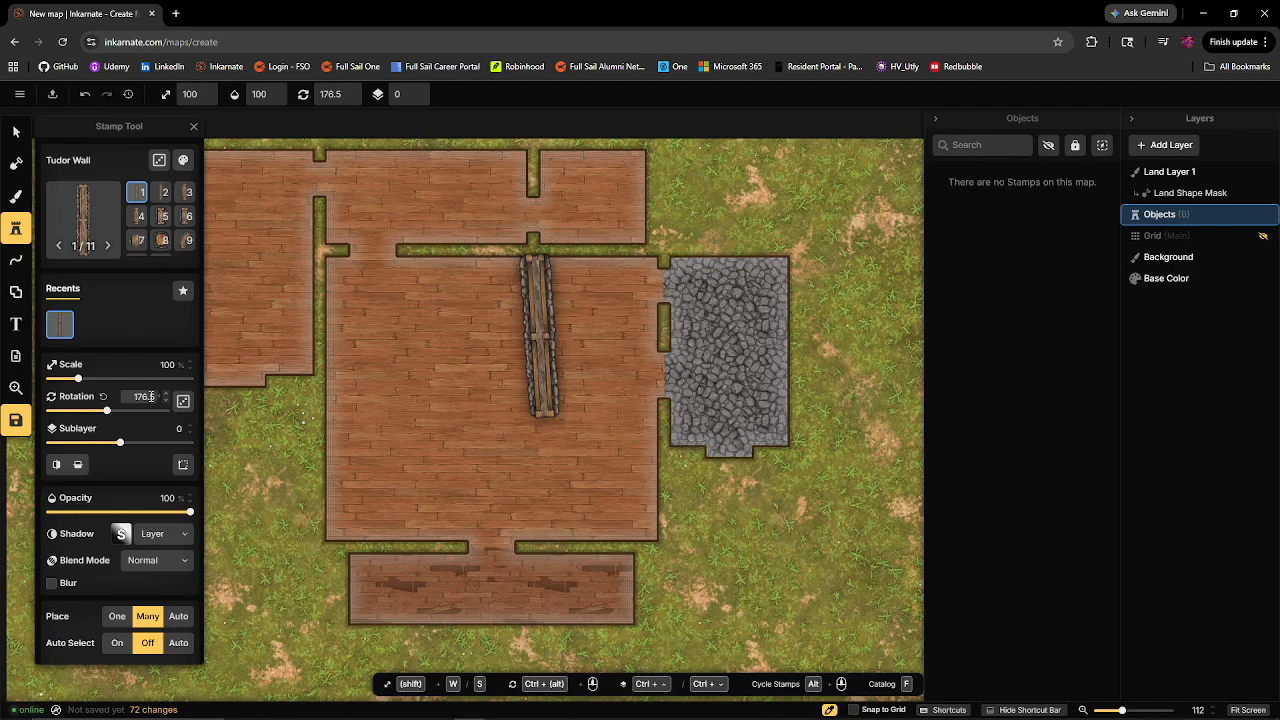
key(BackSpace)
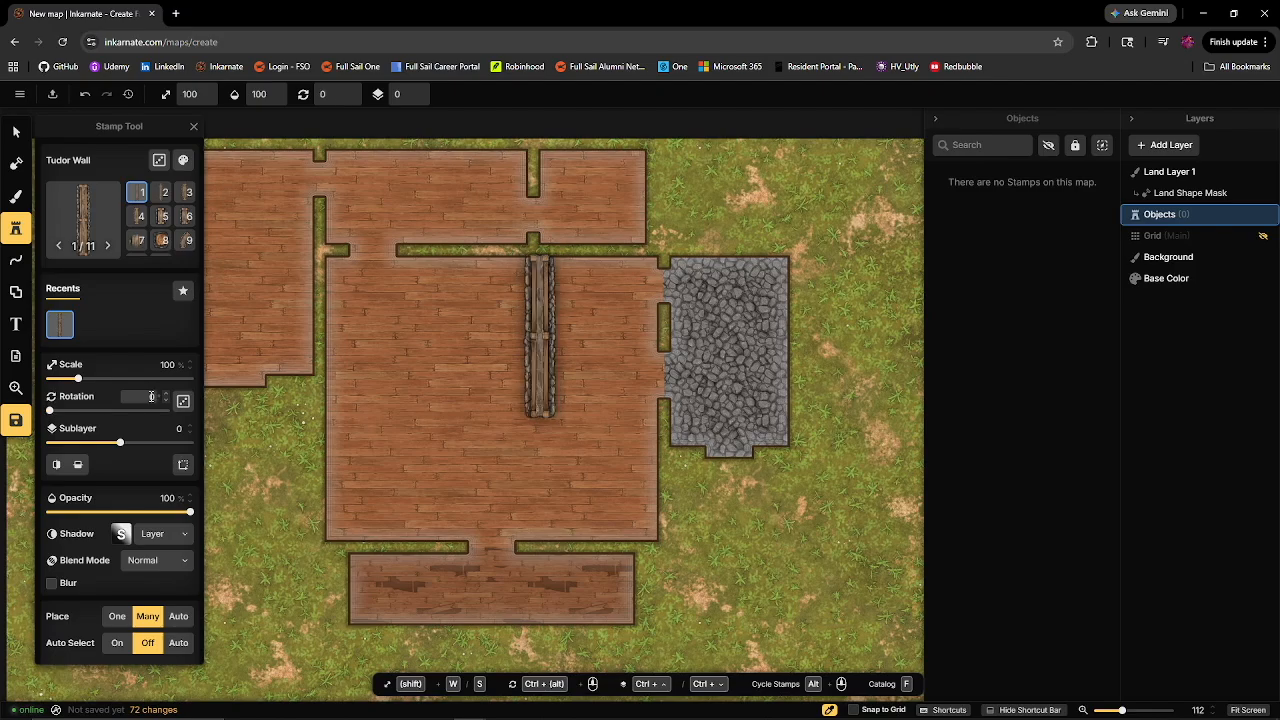
text(0)
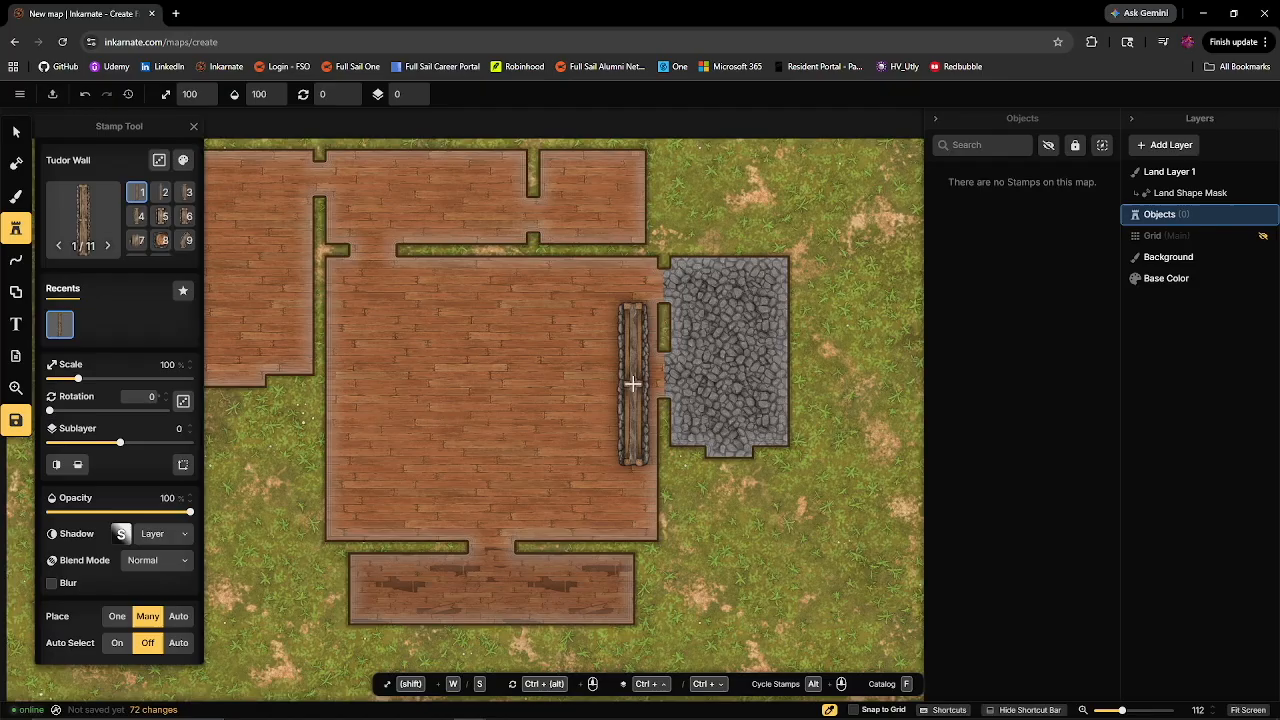
click(171, 365)
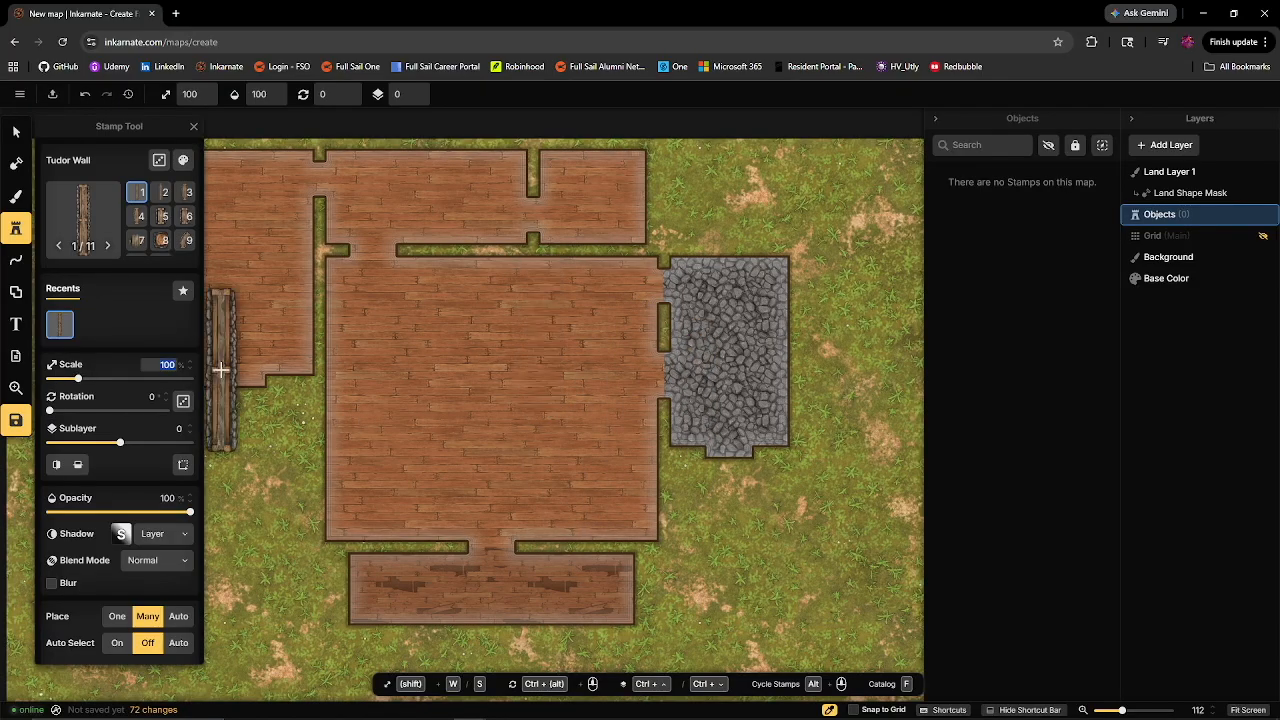
text(50)
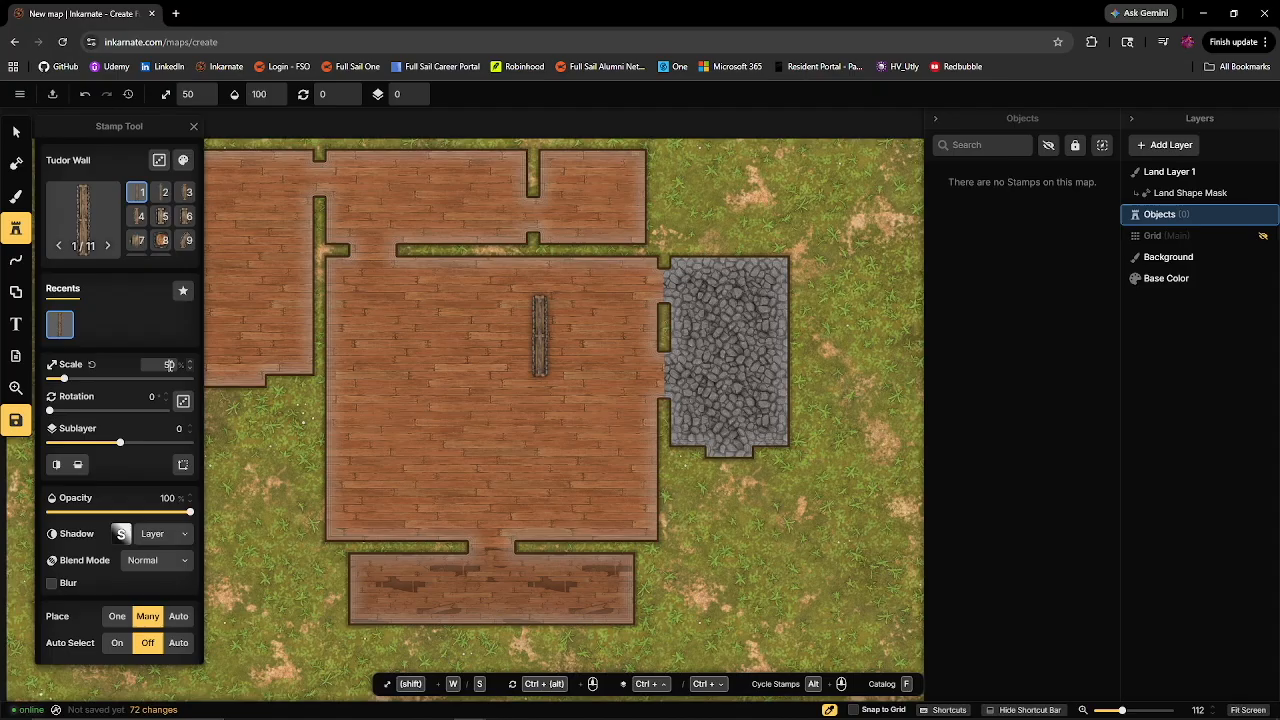
click(171, 365)
text(55)
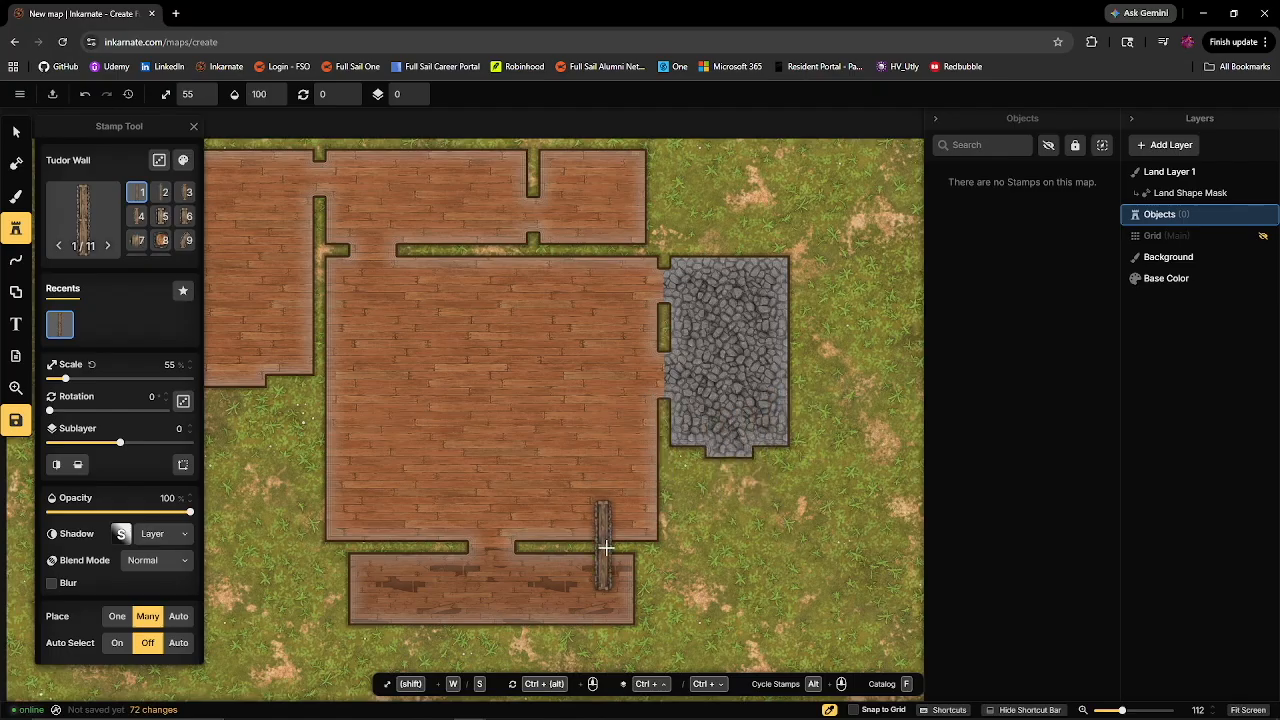
- Place a vertical Tudor Wall stamp on the stone room's right-hand wall with grid snapping off
click(874, 710)
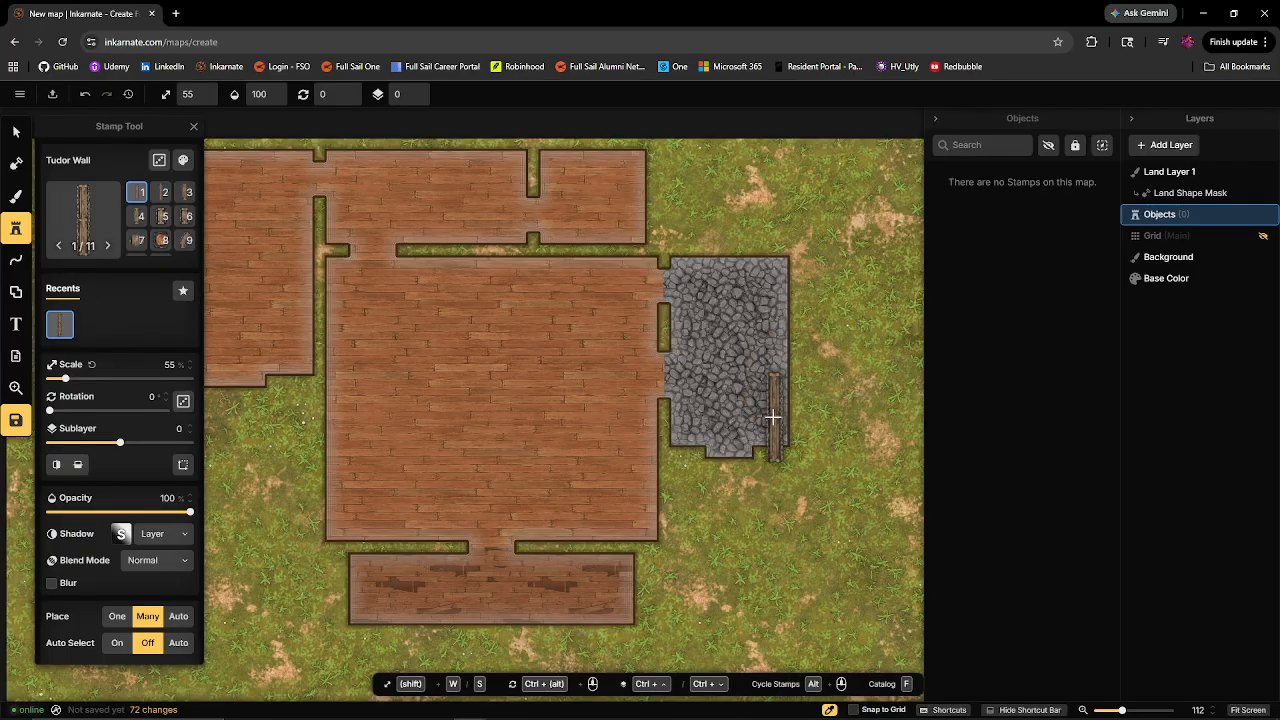
scroll(797, 403, up, 5)
scroll(797, 403, up, 2)
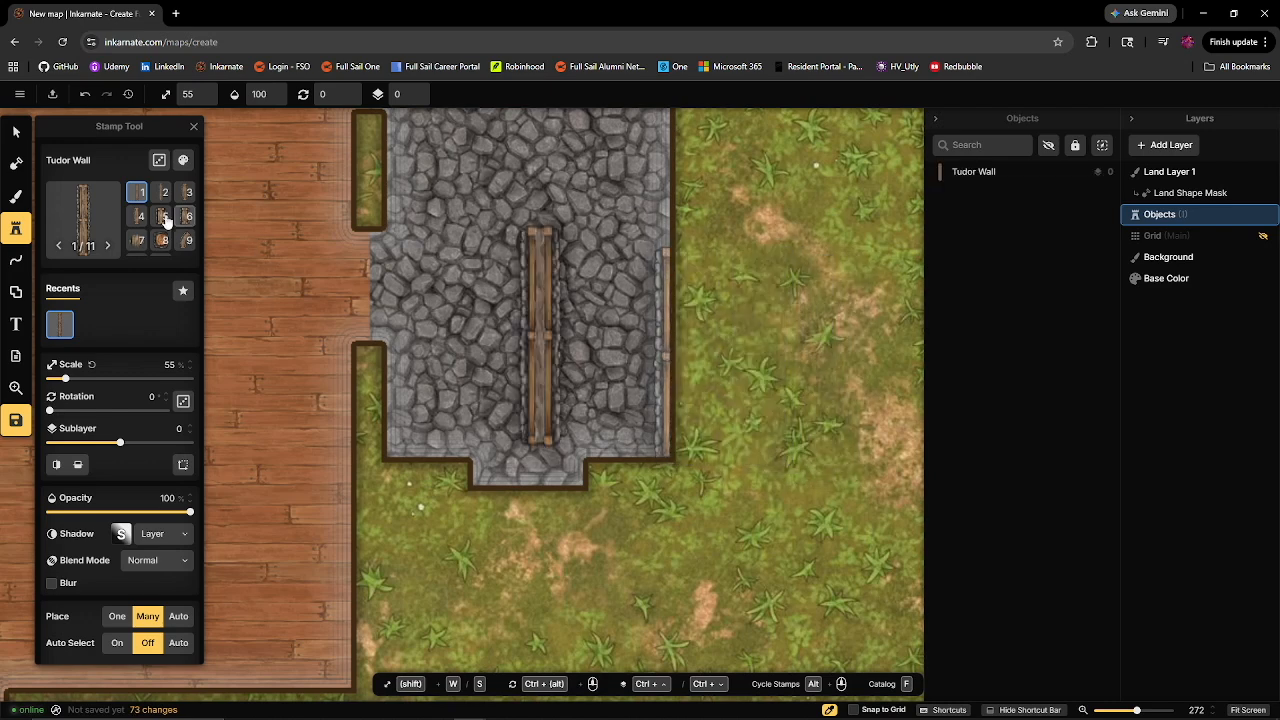
- Select the placed Tudor Wall stamp to examine how it sits against the land edge, and deselect it
click(16, 140)
click(670, 281)
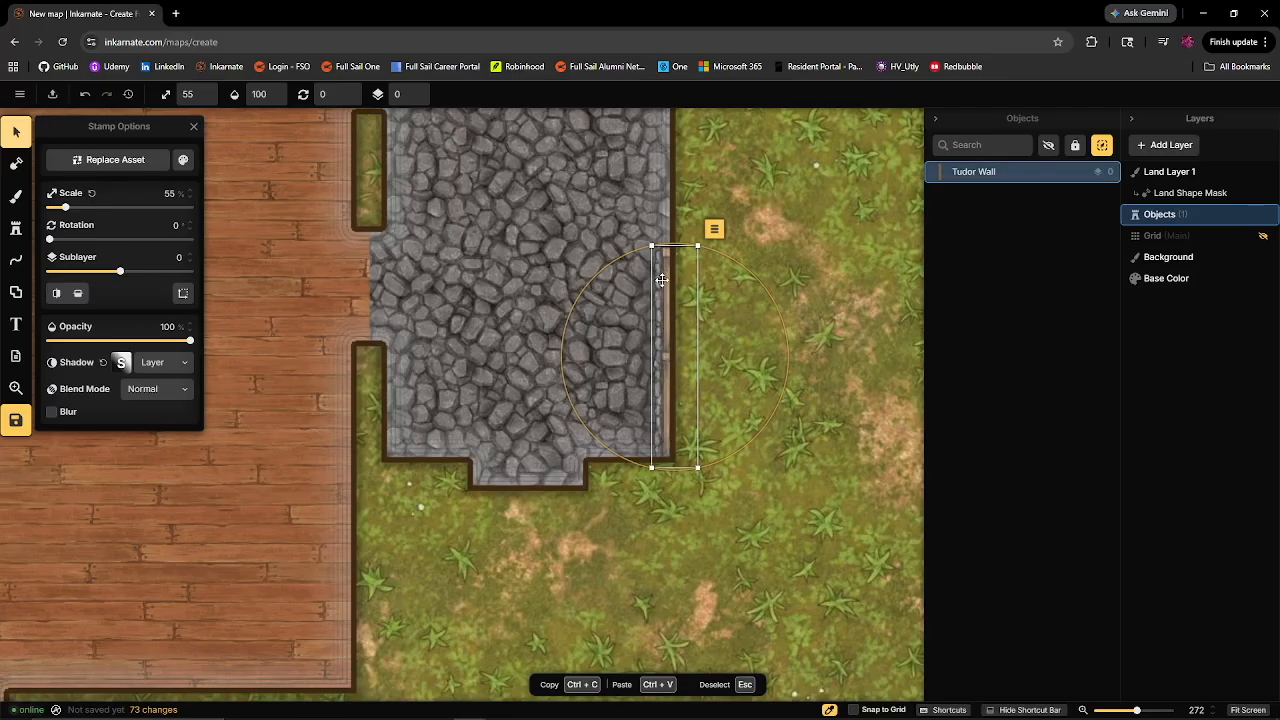
scroll(788, 519, down, 1)
click(686, 567)
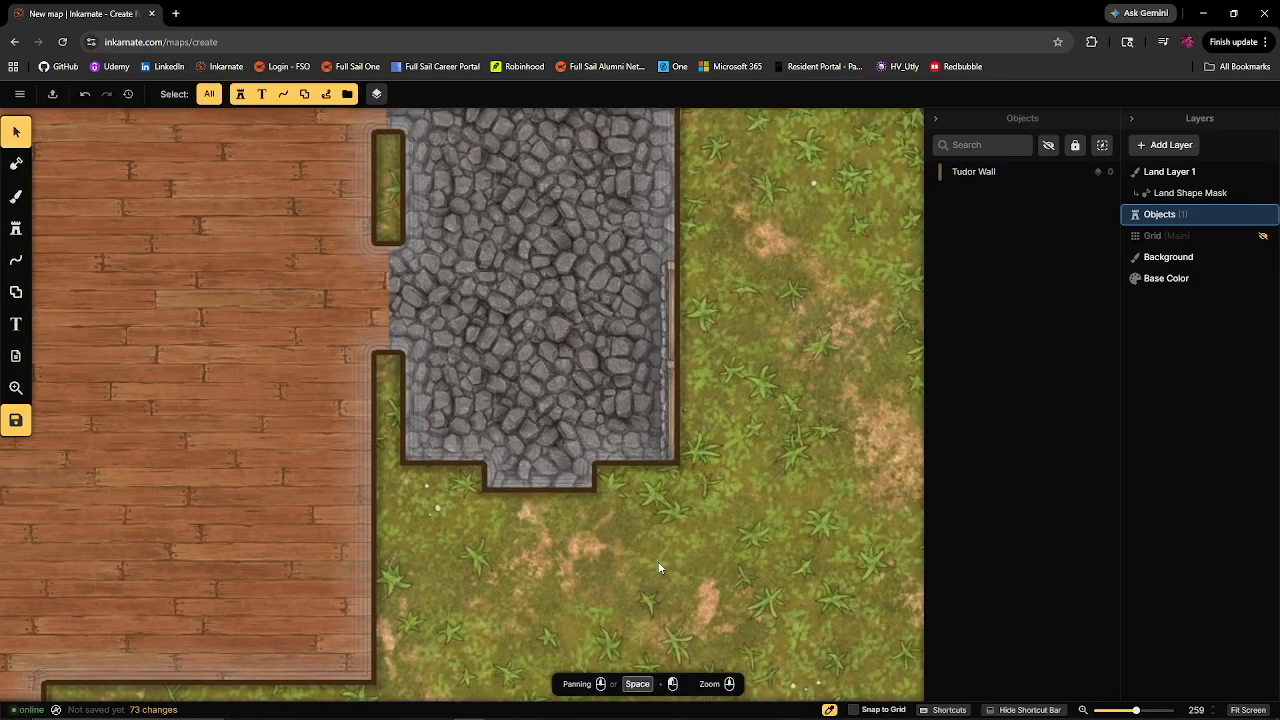
- Move the Objects layer above Land Layer 1 in the layer stack
drag(575, 548, 603, 407)
scroll(606, 398, down, 1)
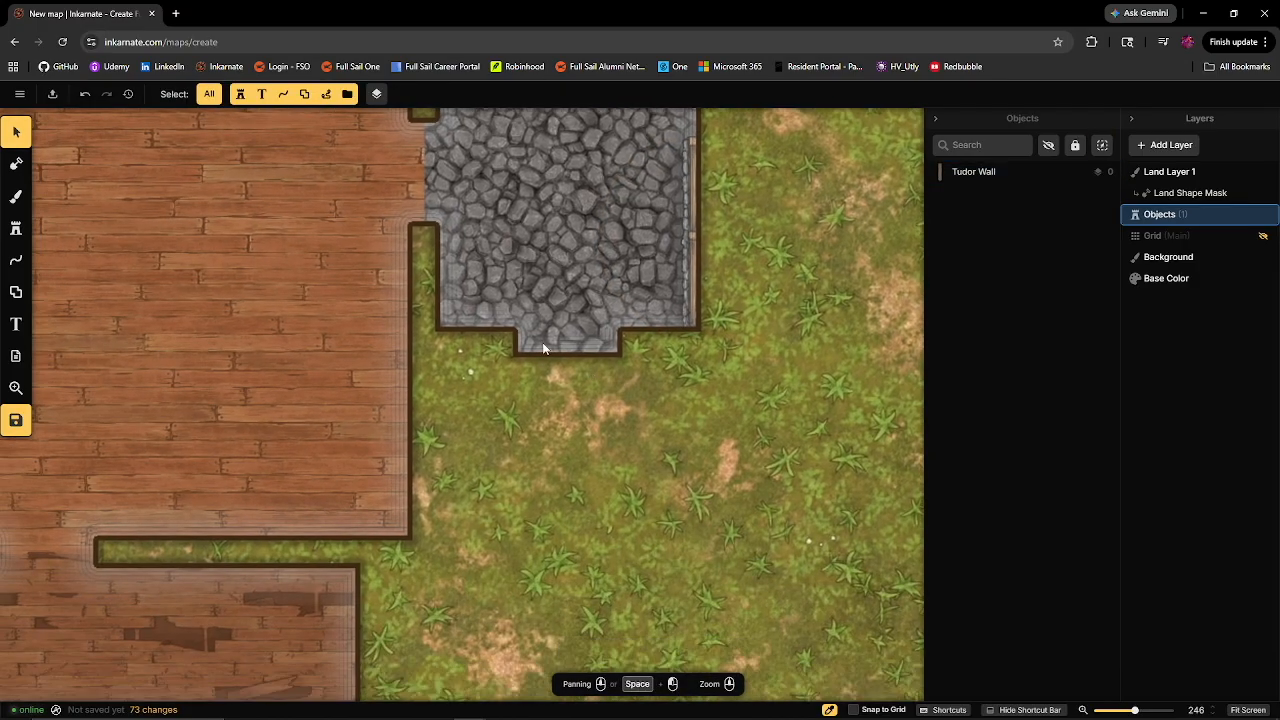
scroll(538, 398, down, 2)
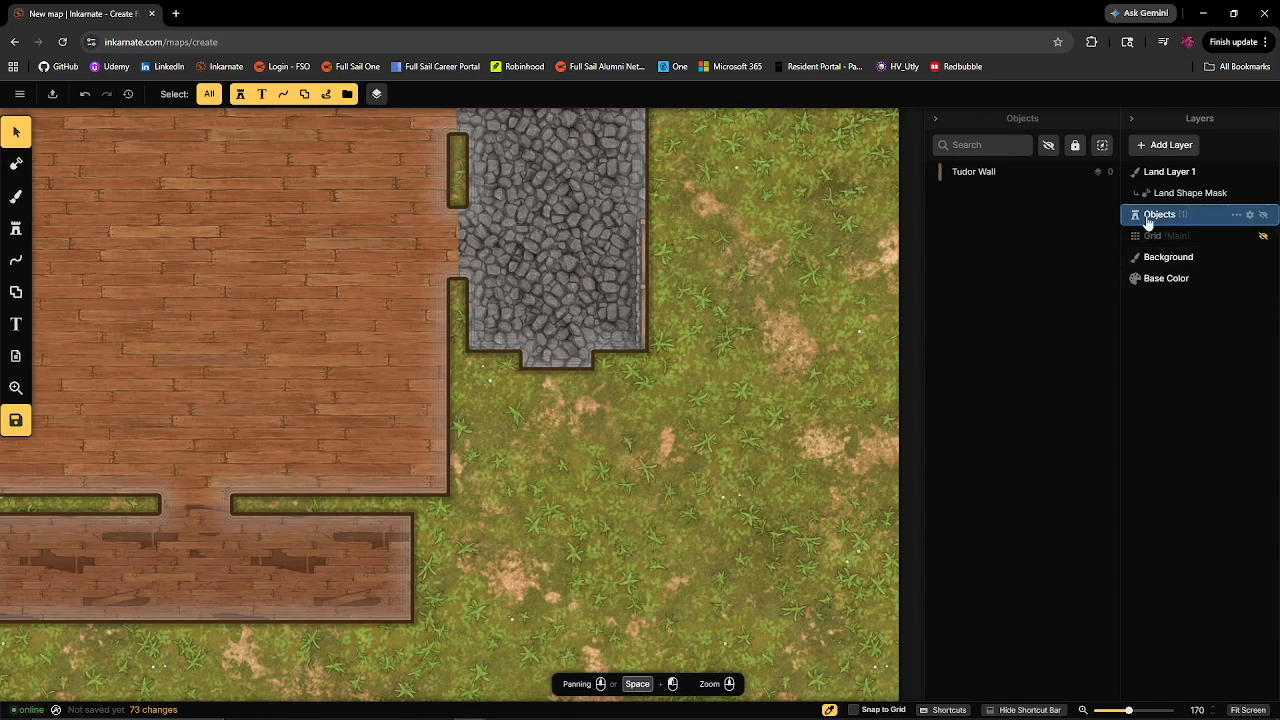
drag(1148, 215, 1149, 182)
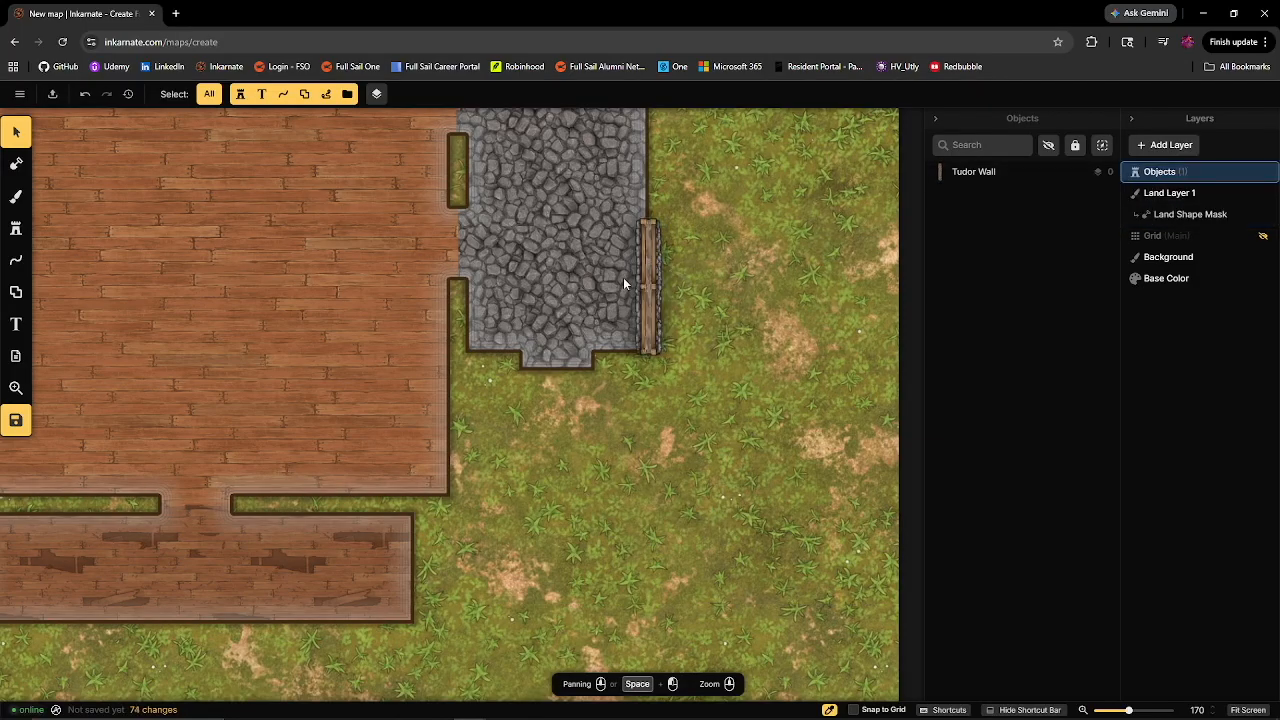
- Place a second vertical Tudor Wall stamp directly above the first one along the stone room's right-hand wall
drag(729, 221, 711, 356)
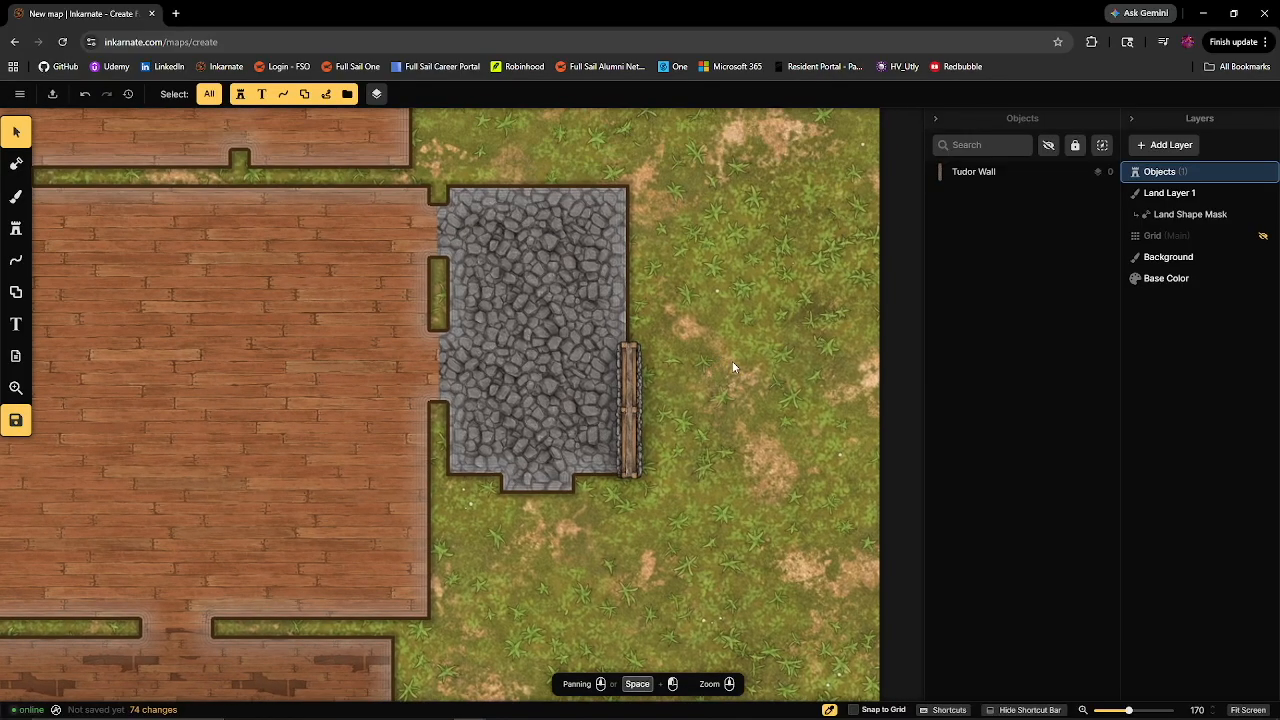
scroll(741, 366, down, 3)
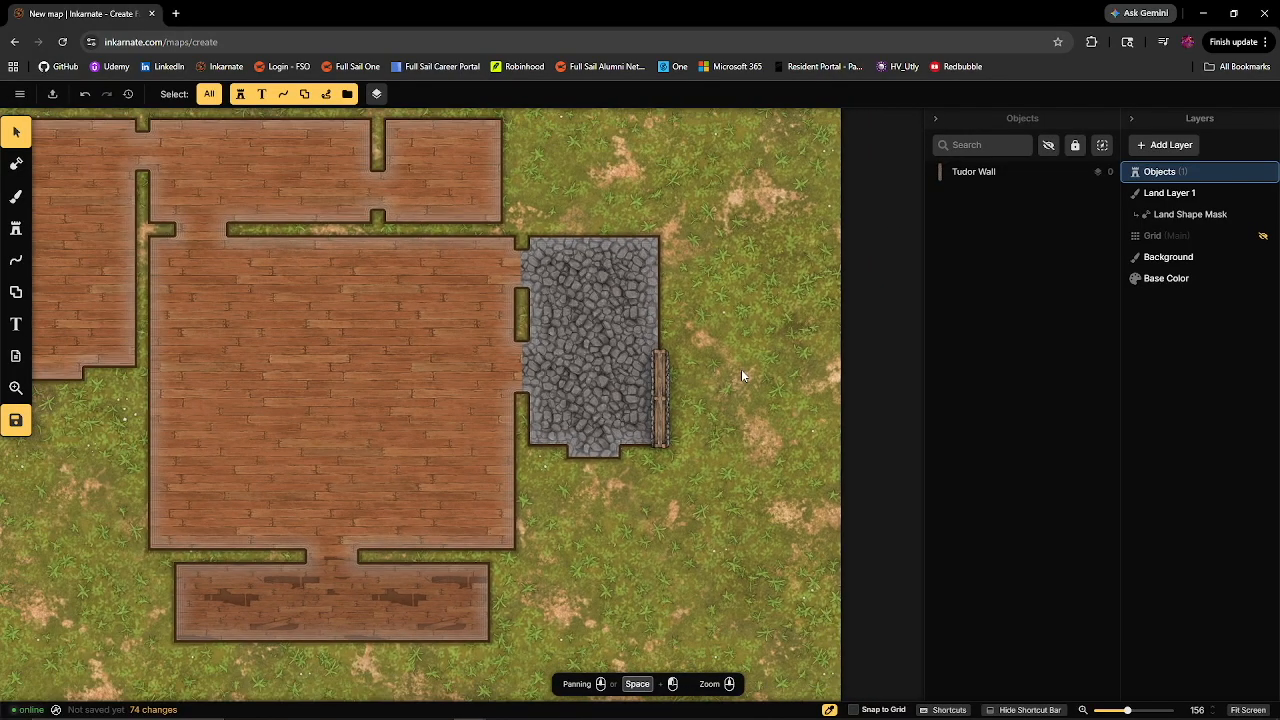
scroll(741, 376, down, 2)
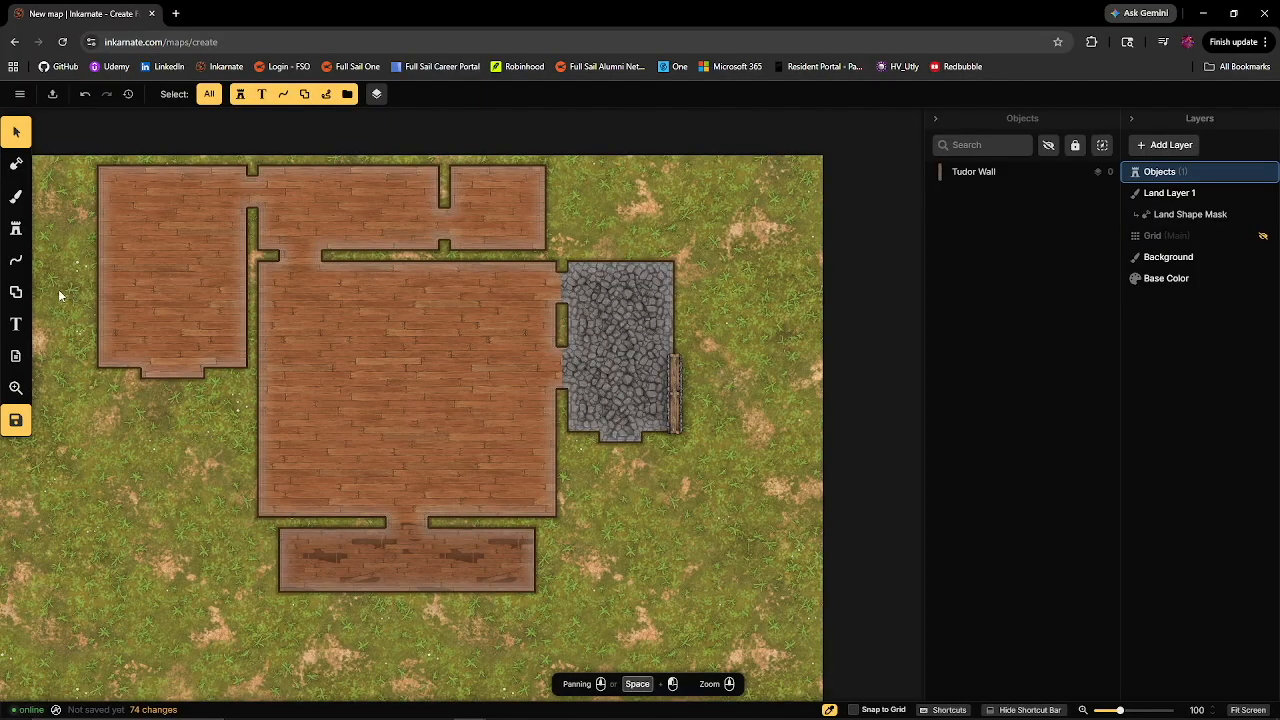
click(16, 228)
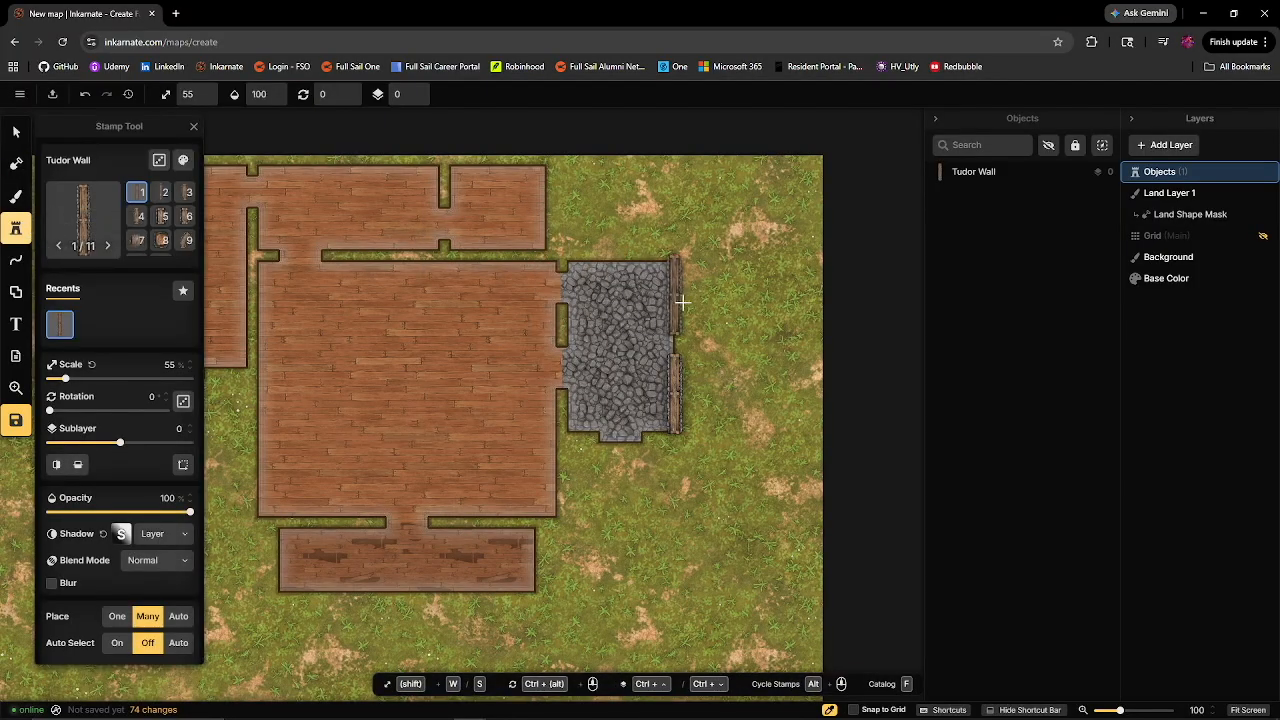
scroll(683, 313, up, 1)
scroll(683, 313, up, 8)
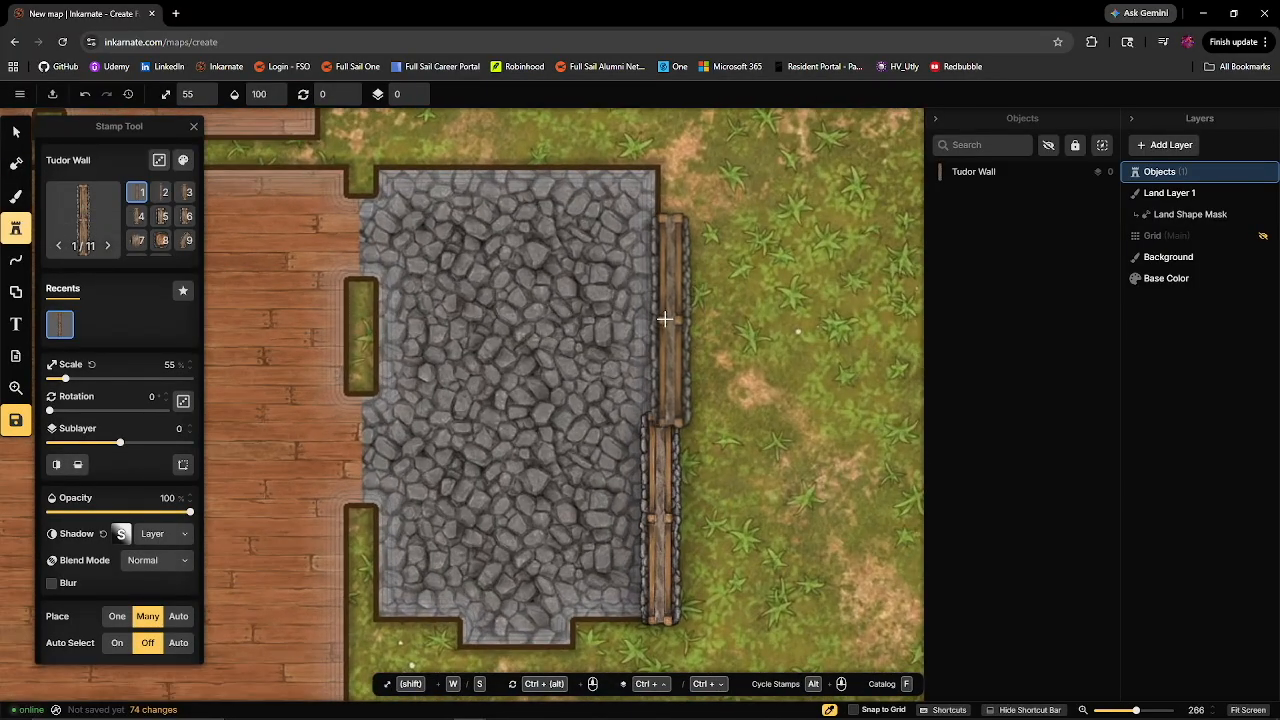
click(659, 314)
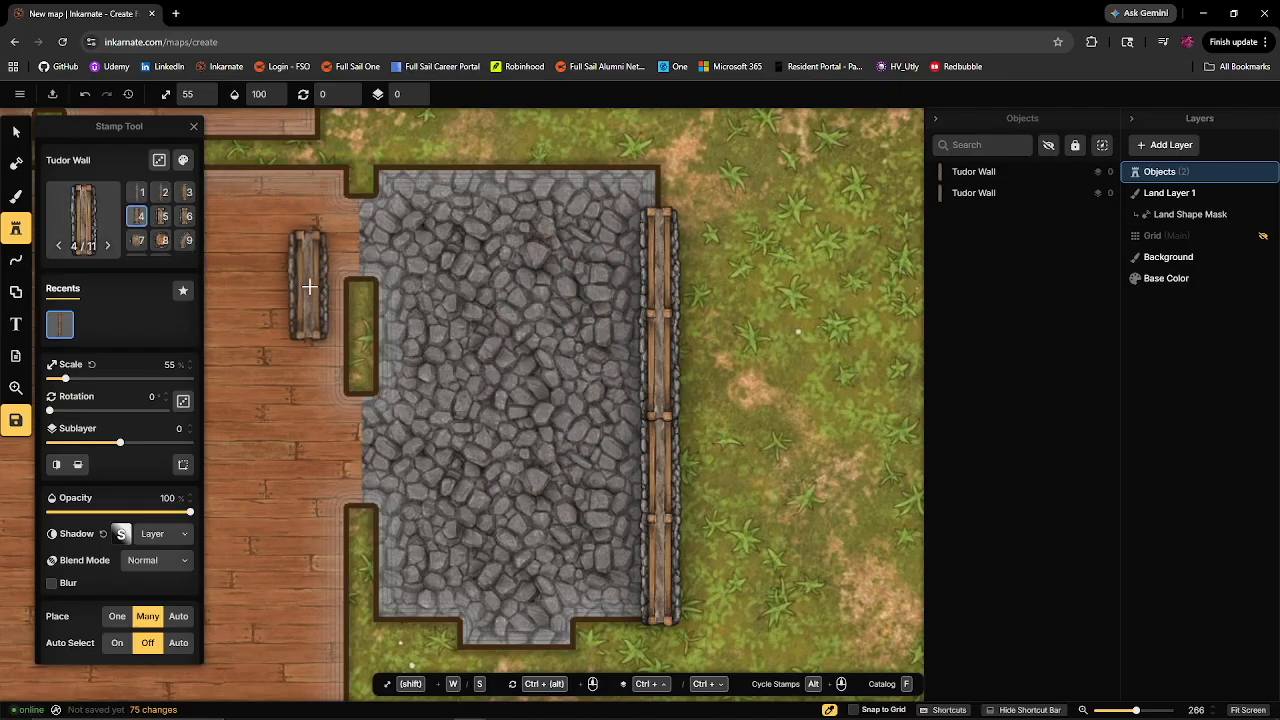
- Complete the upper end of the stone room's right-hand wall with Tudor Wall variant 6
click(163, 216)
click(164, 243)
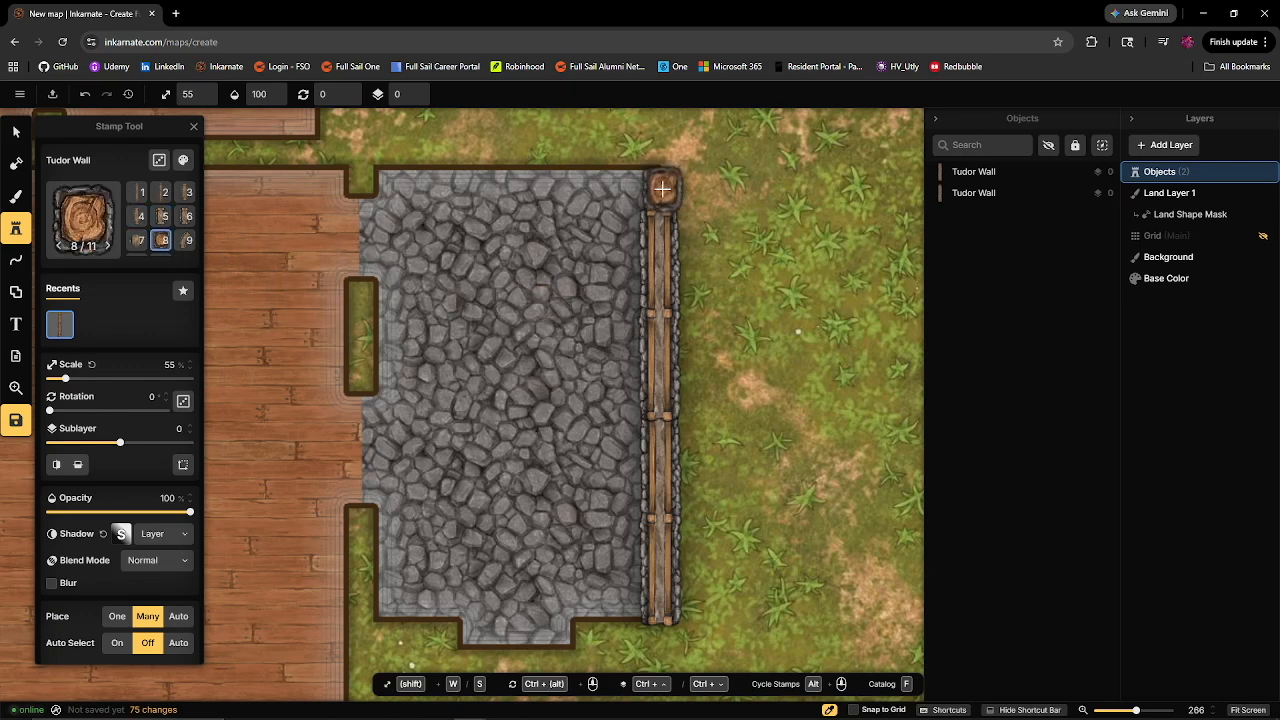
click(186, 241)
click(187, 216)
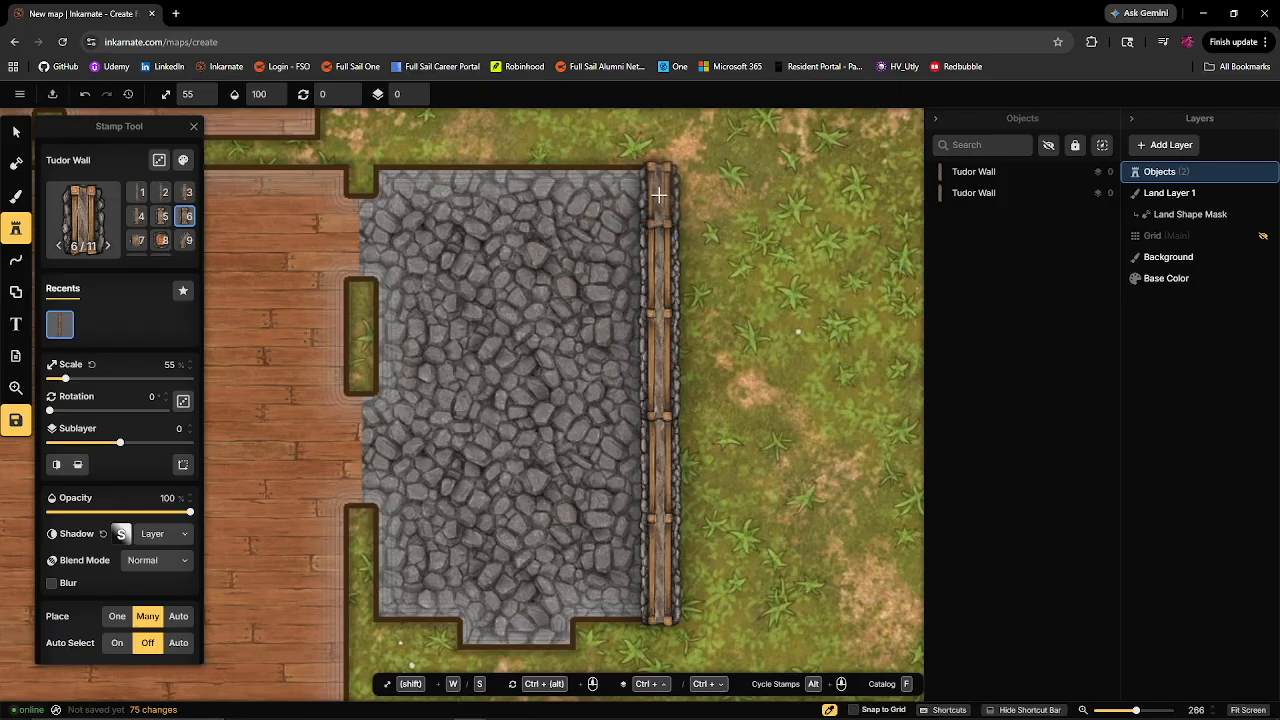
click(659, 195)
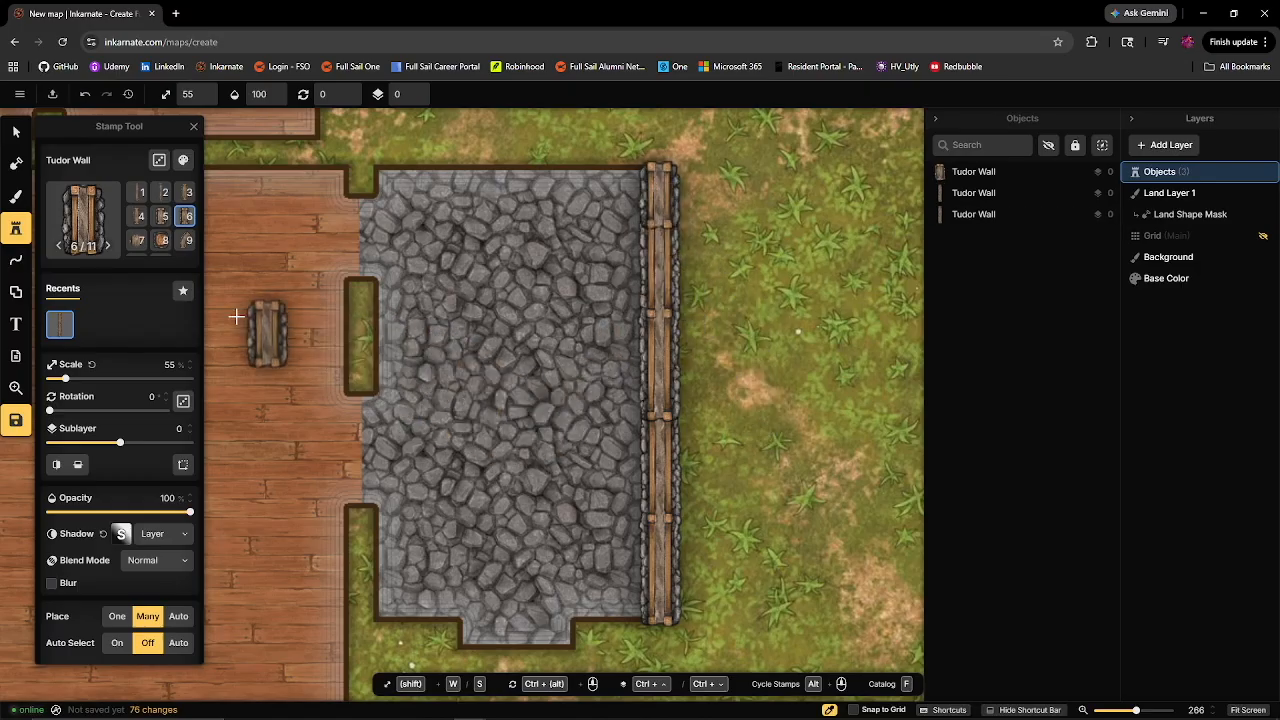
- Cover the joints along the stone room's right-hand wall with Tudor Wall variant 7
key(7)
click(660, 313)
click(660, 222)
drag(692, 536, 673, 452)
click(645, 304)
click(645, 407)
drag(777, 429, 767, 559)
- Line the stone room's top and bottom walls with Tudor Wall variants 1 and 3 rotated to 90°
click(140, 195)
scroll(451, 251, down, 6)
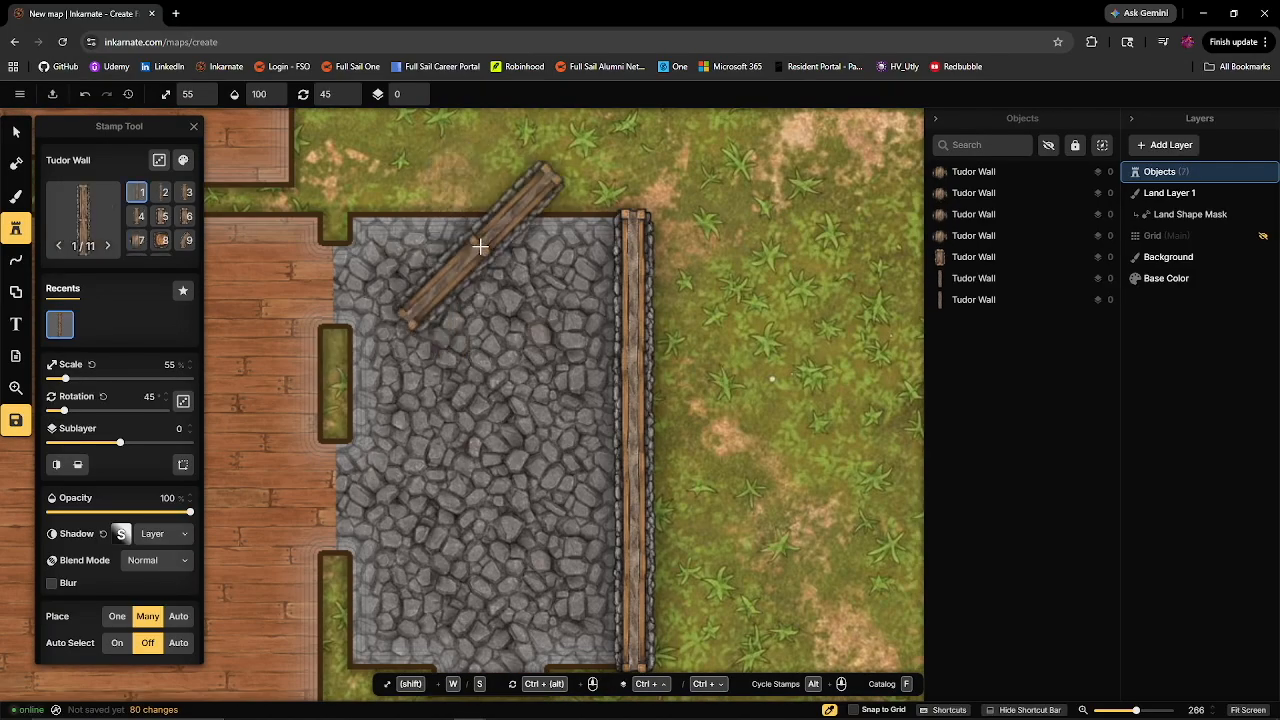
click(548, 212)
drag(548, 212, 652, 184)
click(185, 197)
click(508, 186)
click(741, 551)
click(531, 552)
- Line the wall sections between the main hall and the stone room with Tudor Wall variants 1 and 3
click(140, 195)
click(541, 477)
click(185, 195)
click(521, 242)
click(511, 231)
click(16, 132)
click(16, 228)
- Finish the main hall's upper wall with Tudor Wall variant 6 and cover its joints with variant 7 at 90°
click(187, 216)
click(350, 296)
click(138, 240)
click(589, 304)
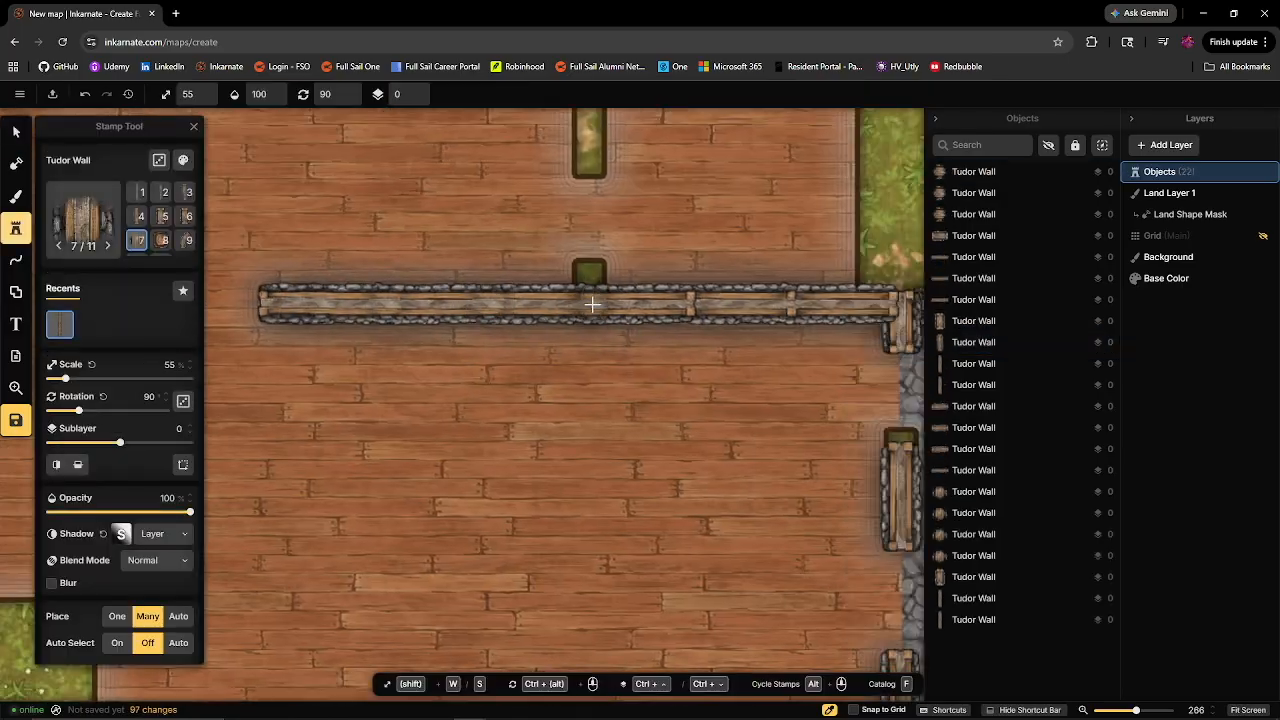
click(659, 309)
click(713, 311)
click(591, 400)
- Line the wall between the main hall and the porch on both sides of the doorway with Tudor Wall variant 1
click(140, 195)
click(600, 366)
click(138, 240)
click(140, 195)
click(503, 349)
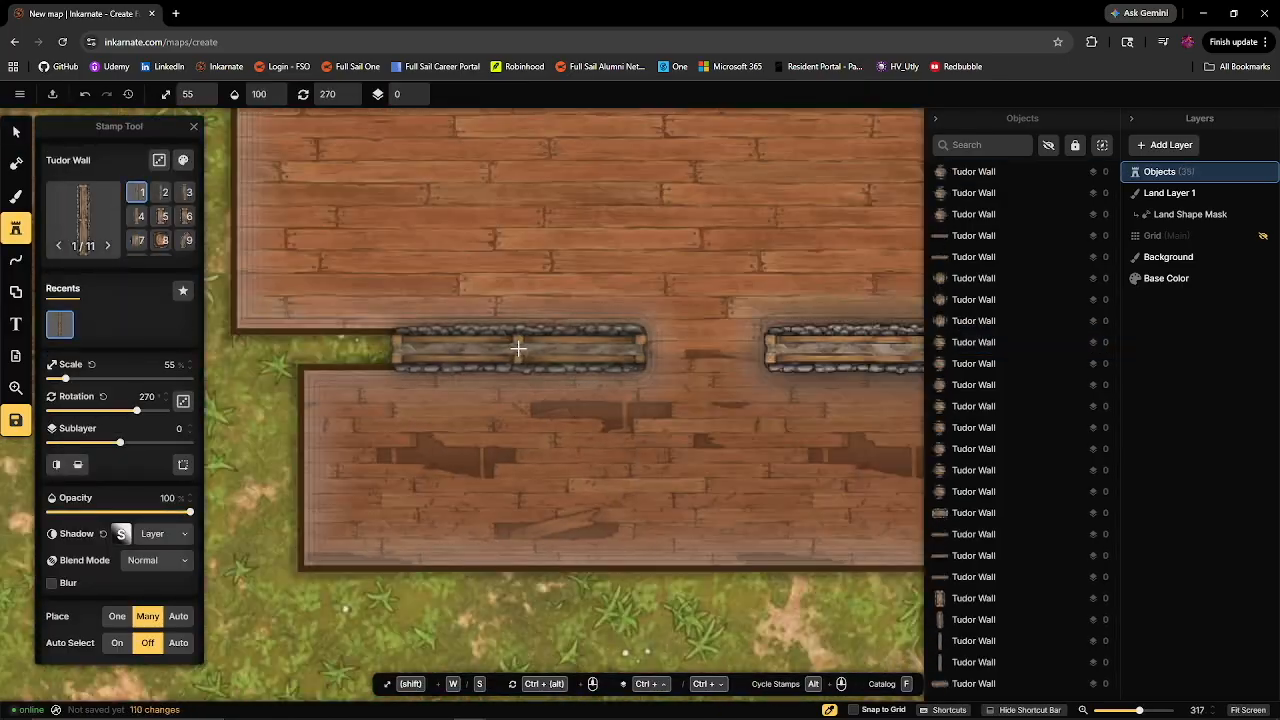
- Start the main hall's left-hand wall with vertical Tudor Wall stamps in variant 5, covering a joint with variant 7
click(138, 240)
click(163, 216)
click(103, 397)
click(553, 335)
click(138, 240)
click(553, 420)
click(140, 193)
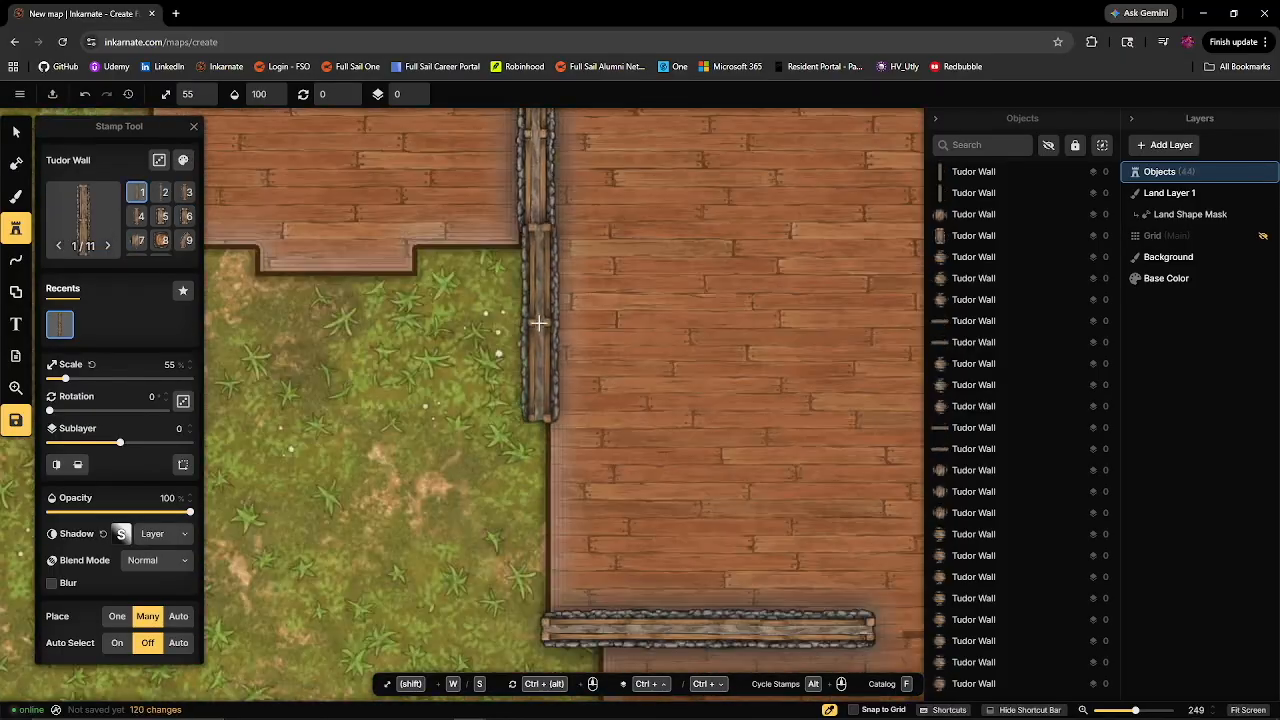
- Extend the vertical walls of the main hall and upper rooms with Tudor Wall variants 1 and 5
click(561, 400)
click(163, 216)
click(138, 193)
click(732, 406)
click(163, 216)
click(733, 300)
click(138, 193)
- Line the building's top edge with horizontal Tudor Wall stamps in variants 1 and 3
click(653, 284)
click(473, 289)
click(610, 318)
click(523, 323)
click(185, 192)
click(590, 434)
- Finish the left room's outer walls with Tudor Wall variants 3 and 6, covering a joint with variant 7
click(16, 132)
click(16, 228)
click(453, 432)
click(185, 216)
click(399, 432)
click(138, 240)
click(428, 432)
- Cover the joints along the building's top wall with Tudor Wall variant 7 rotated to 90°
click(480, 337)
click(551, 320)
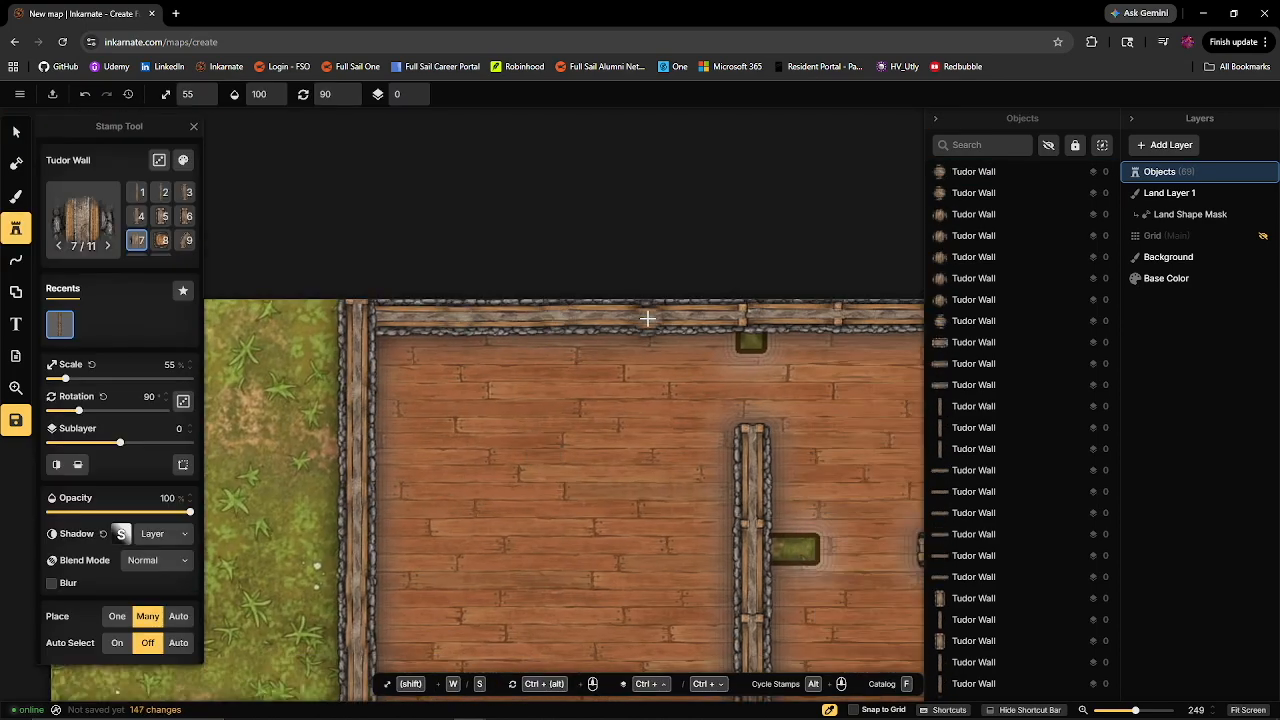
click(646, 320)
click(743, 320)
click(838, 320)
click(748, 321)
click(681, 415)
- Fill the remaining short interior wall sections of the upper rooms with Tudor Wall variants 3 and 5
click(16, 132)
click(16, 228)
click(185, 192)
click(561, 356)
click(162, 216)
click(564, 511)
click(314, 266)
click(357, 477)
click(185, 216)
click(16, 132)
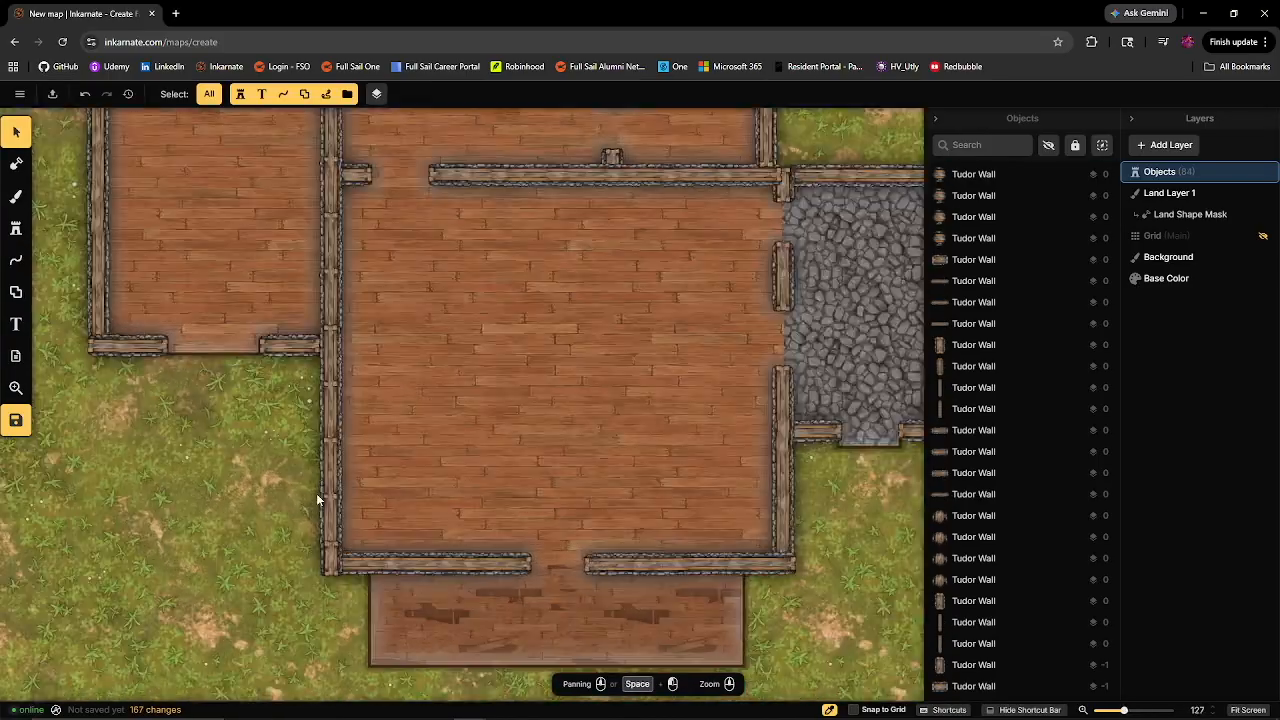
- Cover the remaining joints on the main hall's left-hand wall with Tudor Wall variant 7
scroll(317, 500, up, 4)
click(16, 228)
click(138, 240)
click(438, 437)
click(437, 303)
click(162, 240)
scroll(606, 500, down, 3)
click(16, 132)
scroll(838, 555, down, 5)
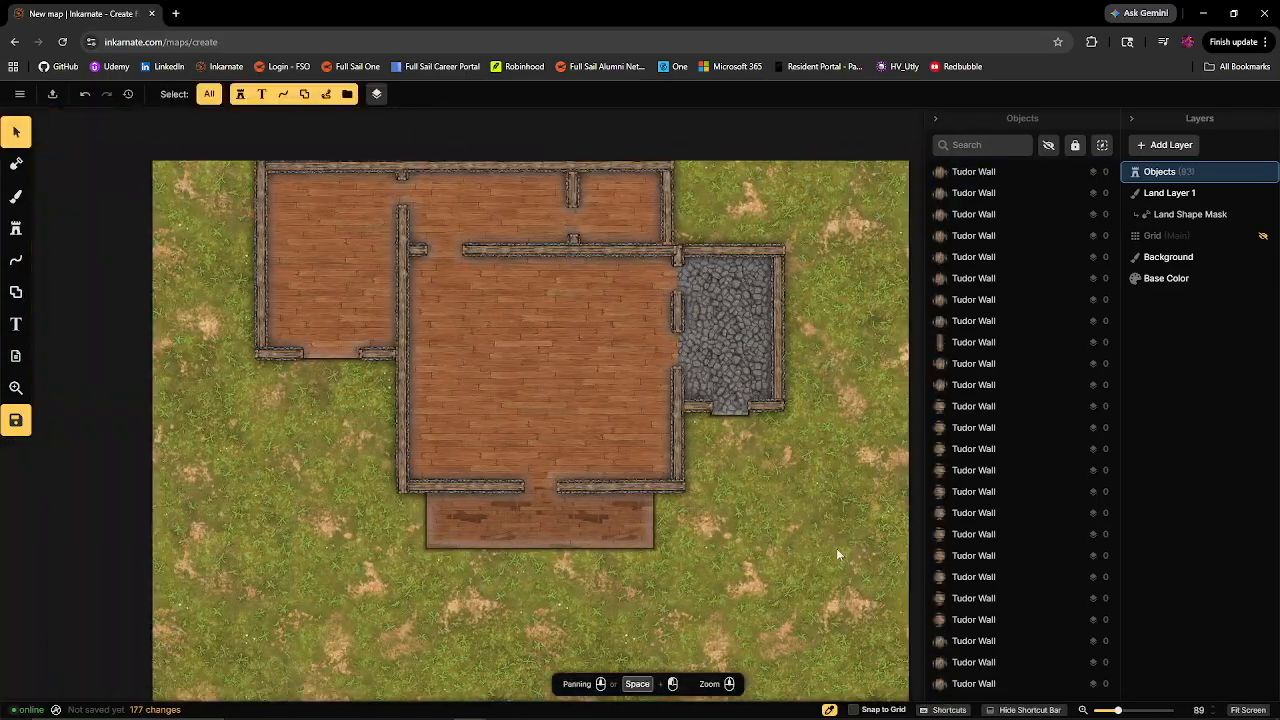
- Choose the Dirt texture from the Core pack as the brush texture for the Background layer
drag(805, 533, 750, 572)
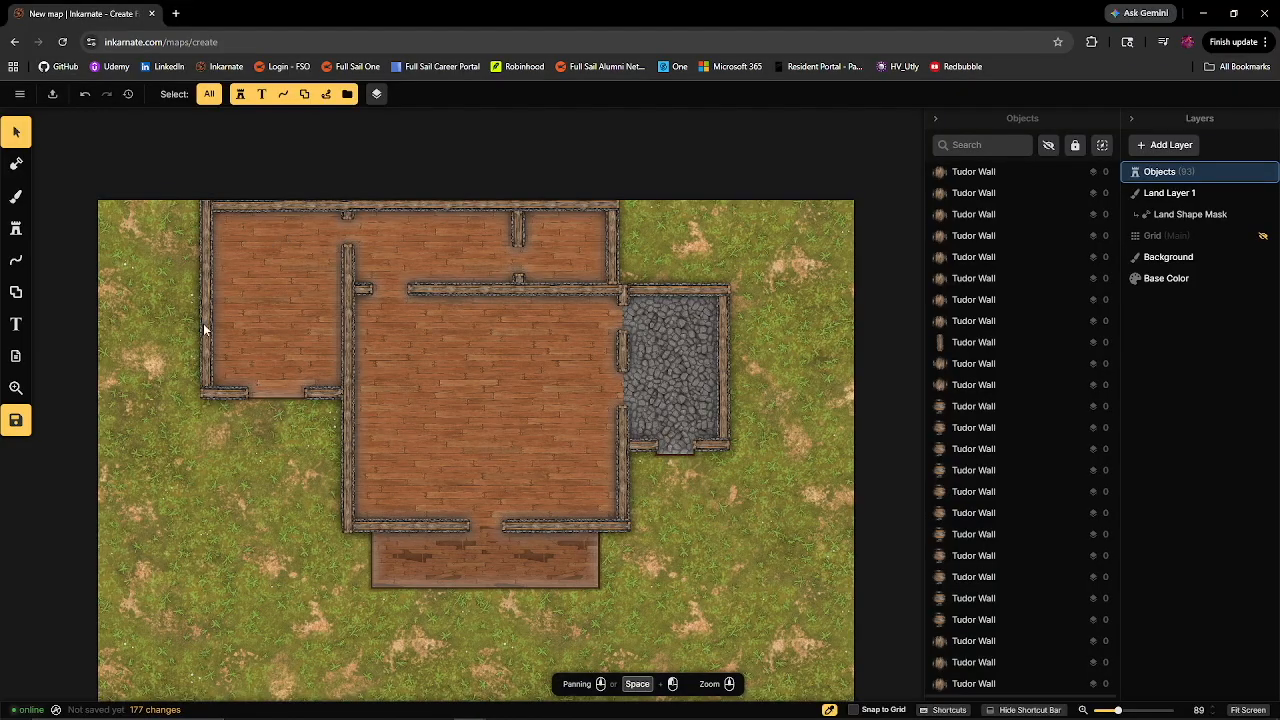
click(1167, 258)
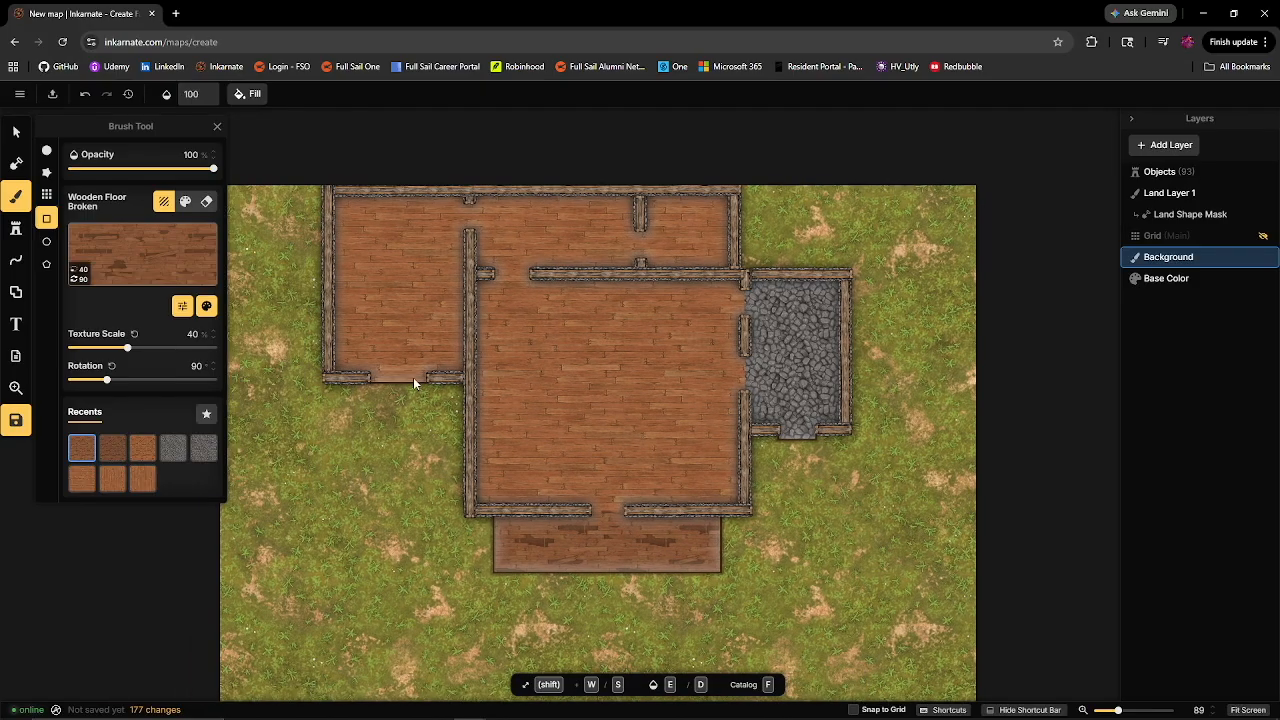
click(142, 256)
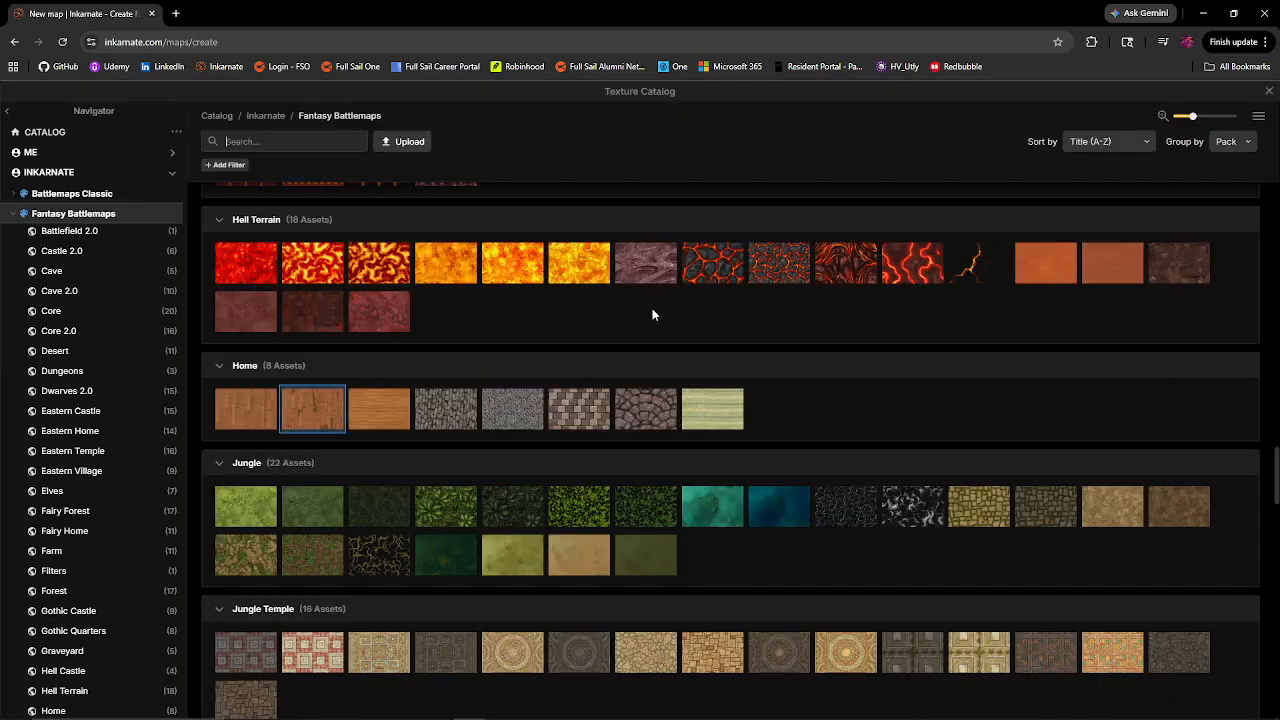
scroll(982, 398, down, 15)
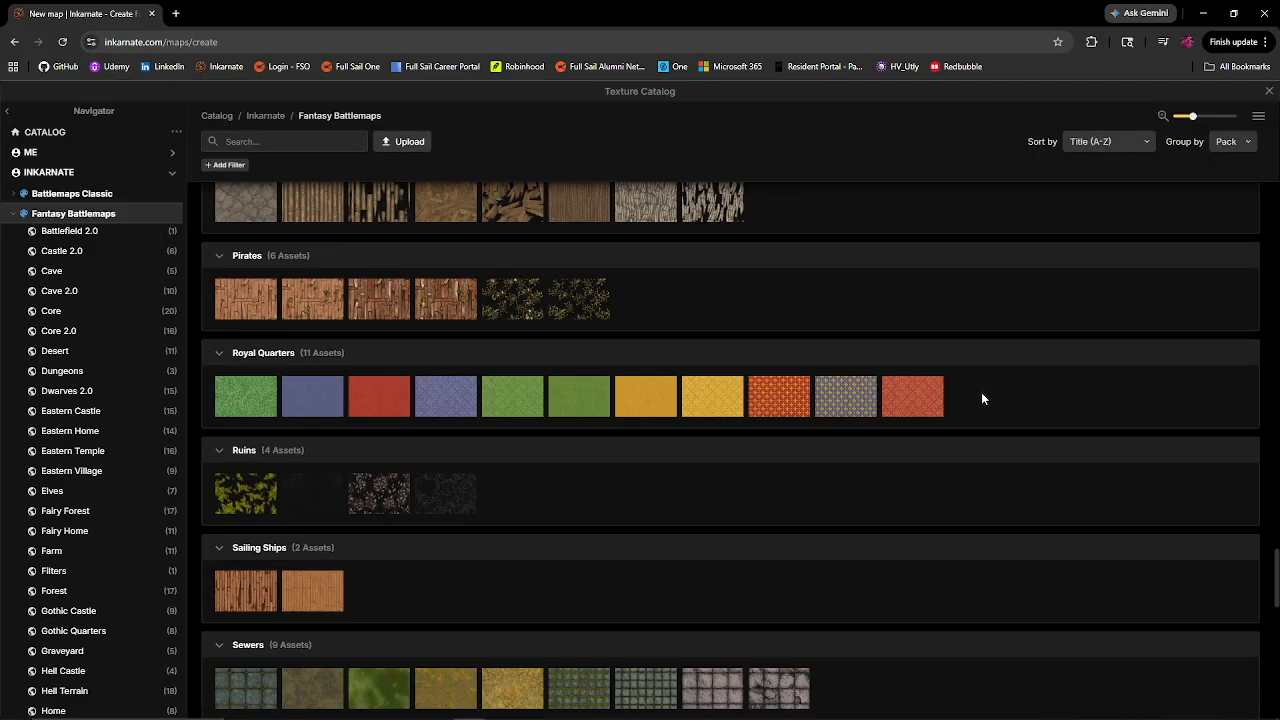
scroll(981, 398, down, 10)
scroll(981, 398, up, 3)
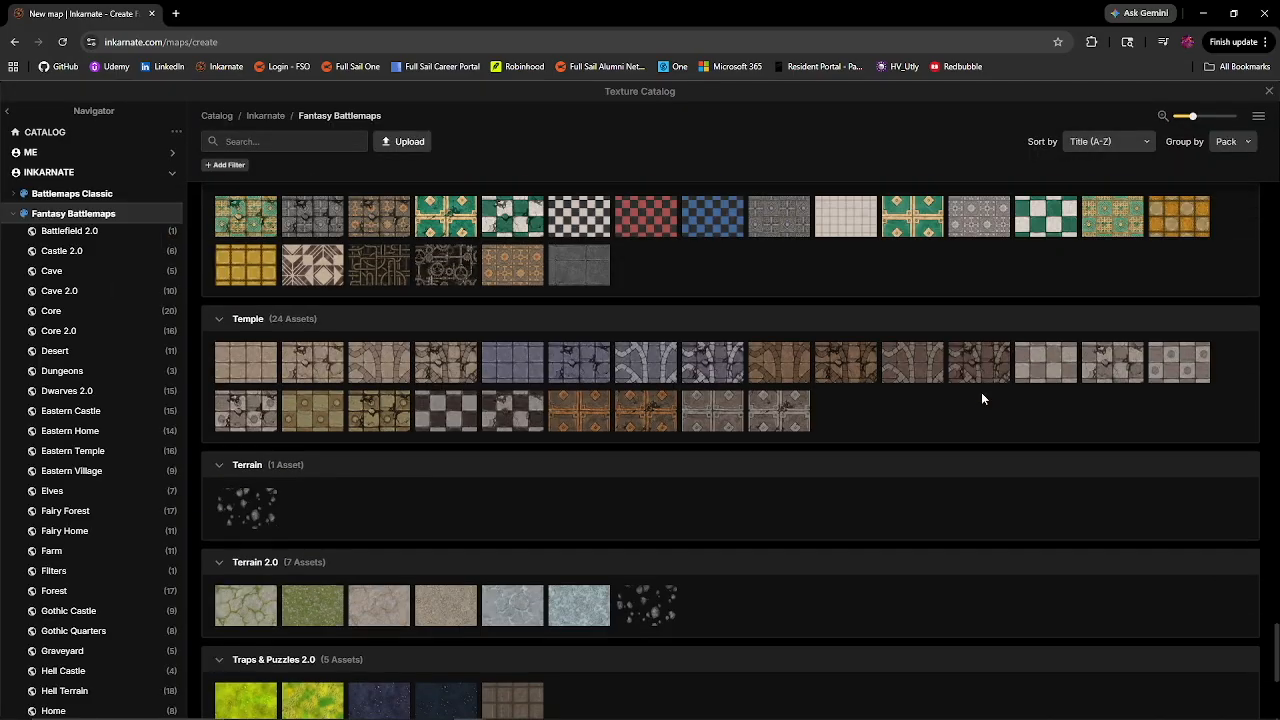
scroll(981, 398, up, 15)
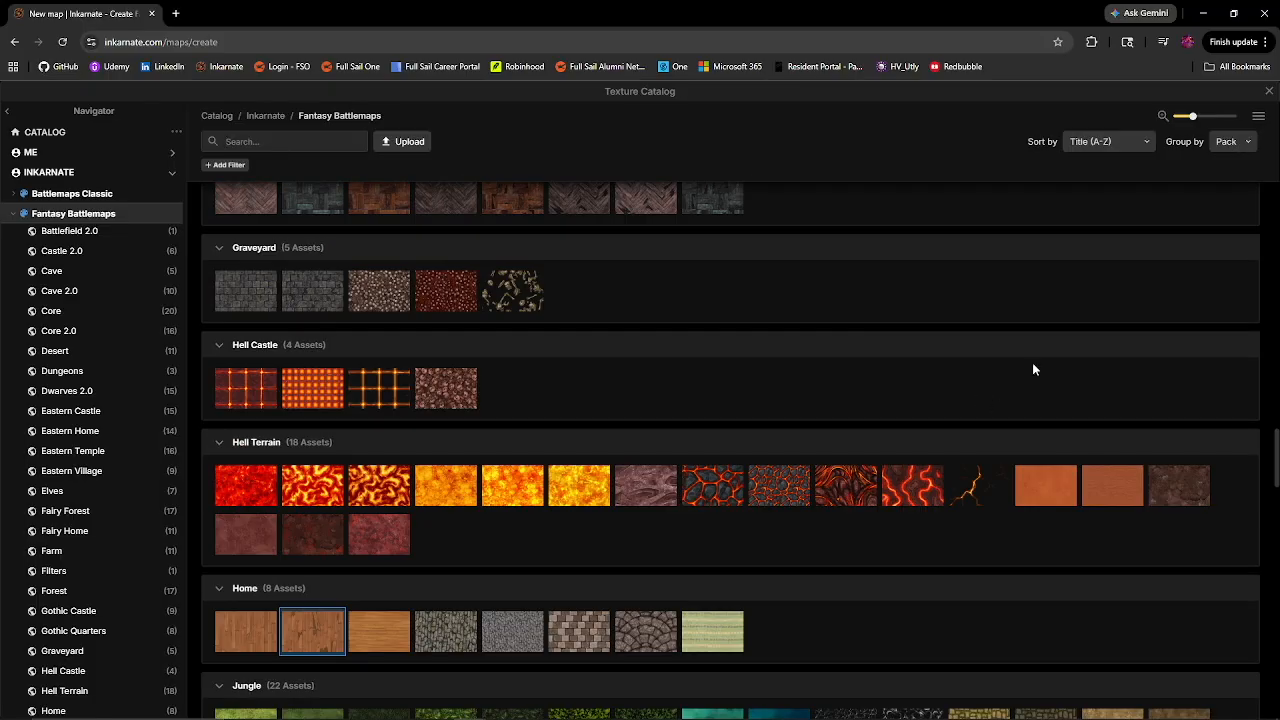
scroll(1050, 390, up, 5)
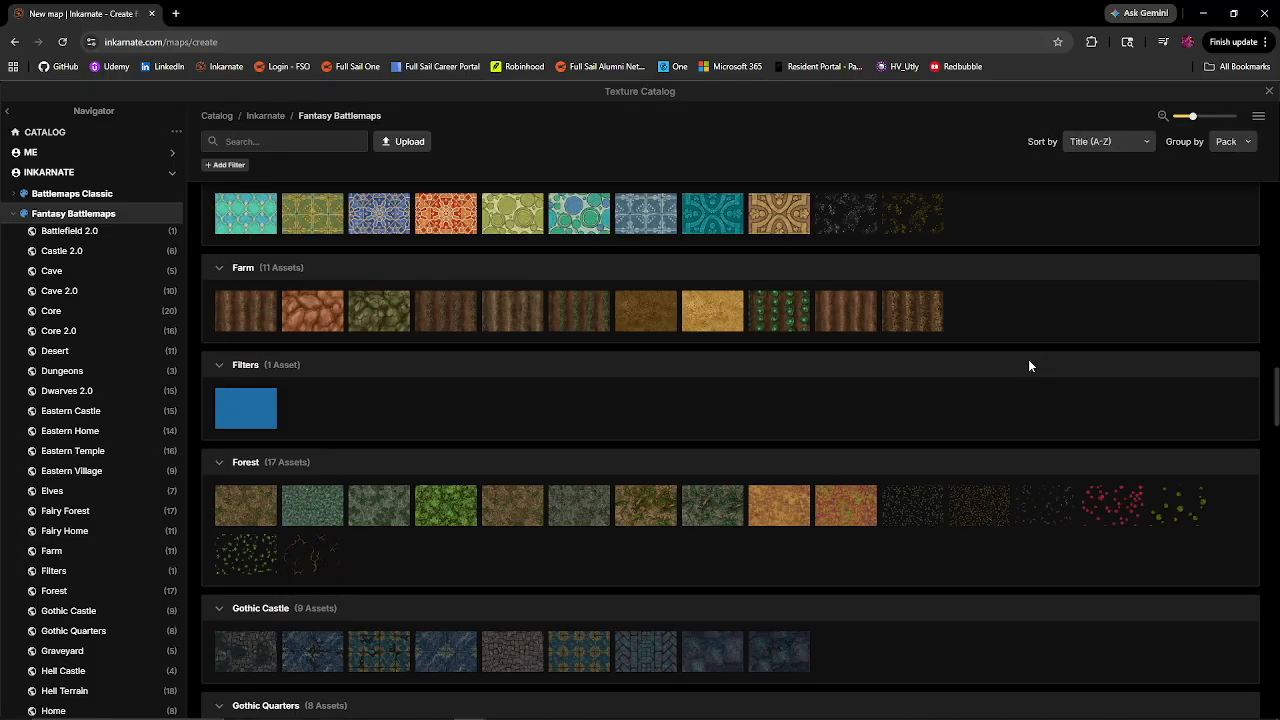
scroll(1020, 360, up, 8)
scroll(979, 393, up, 10)
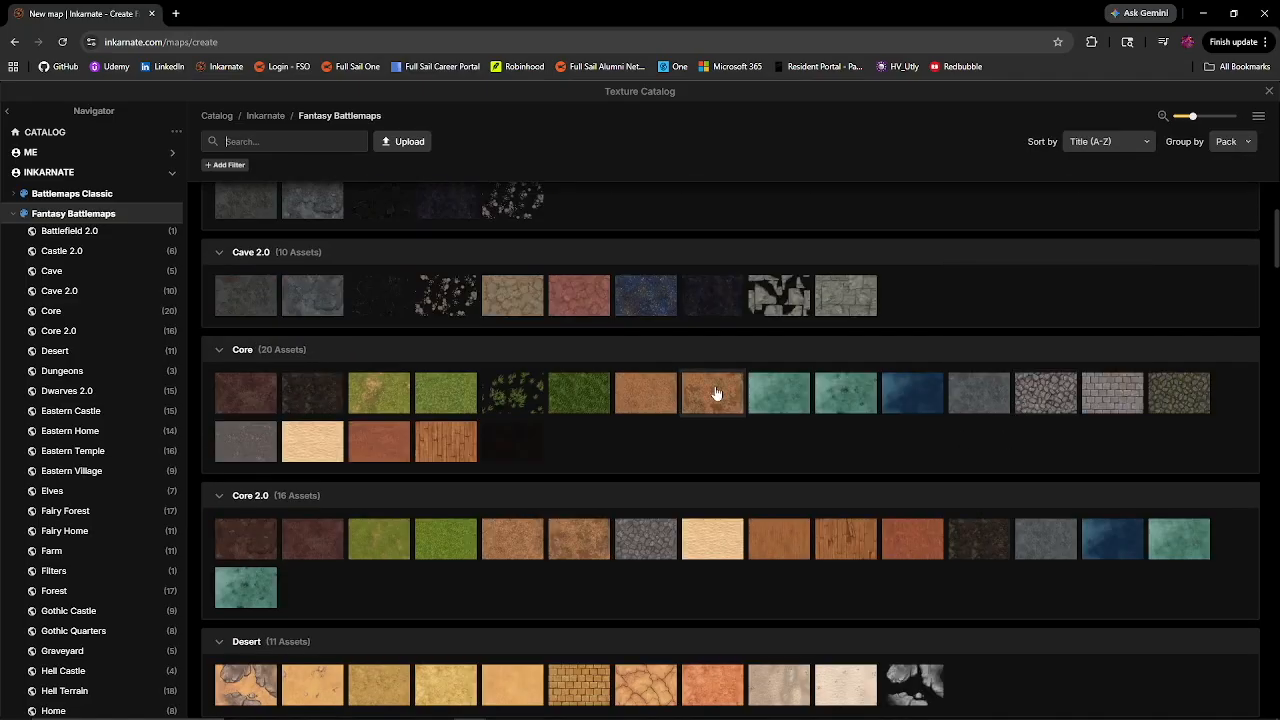
click(711, 391)
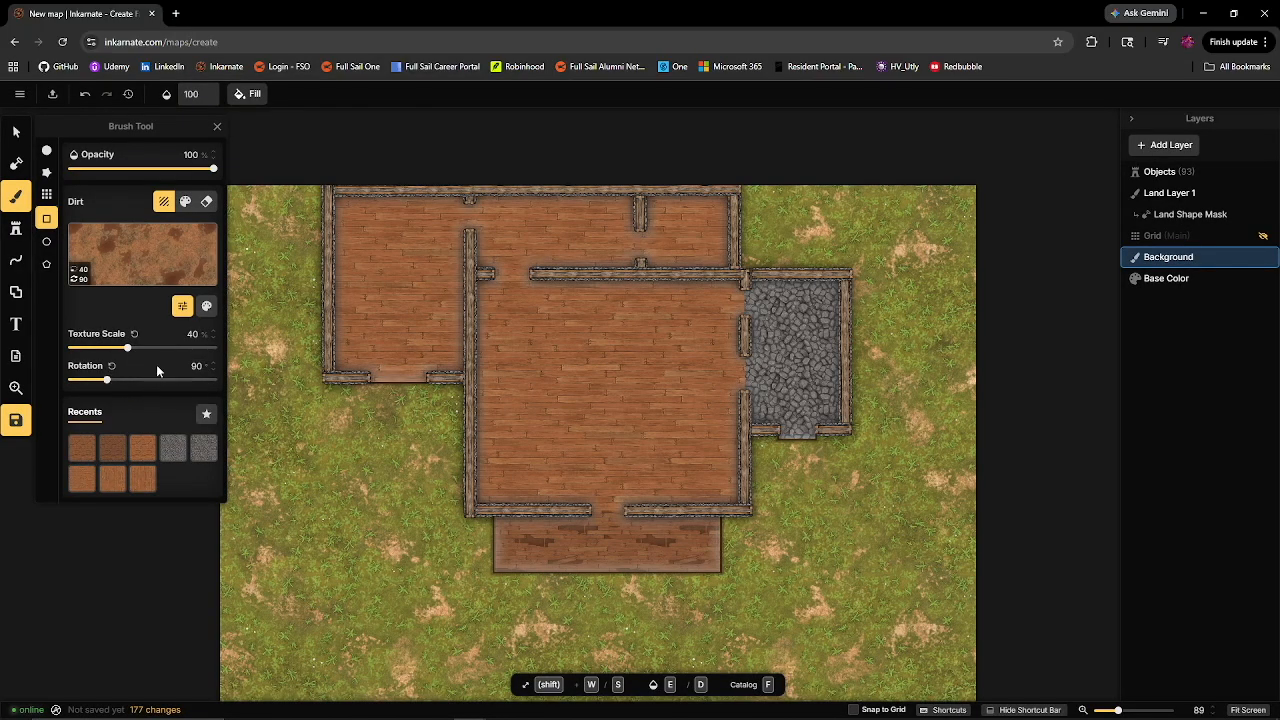
- Set the Dirt texture's brightness to 80 and paint it as a rectangle over the left room's floor
click(206, 306)
drag(316, 341, 301, 348)
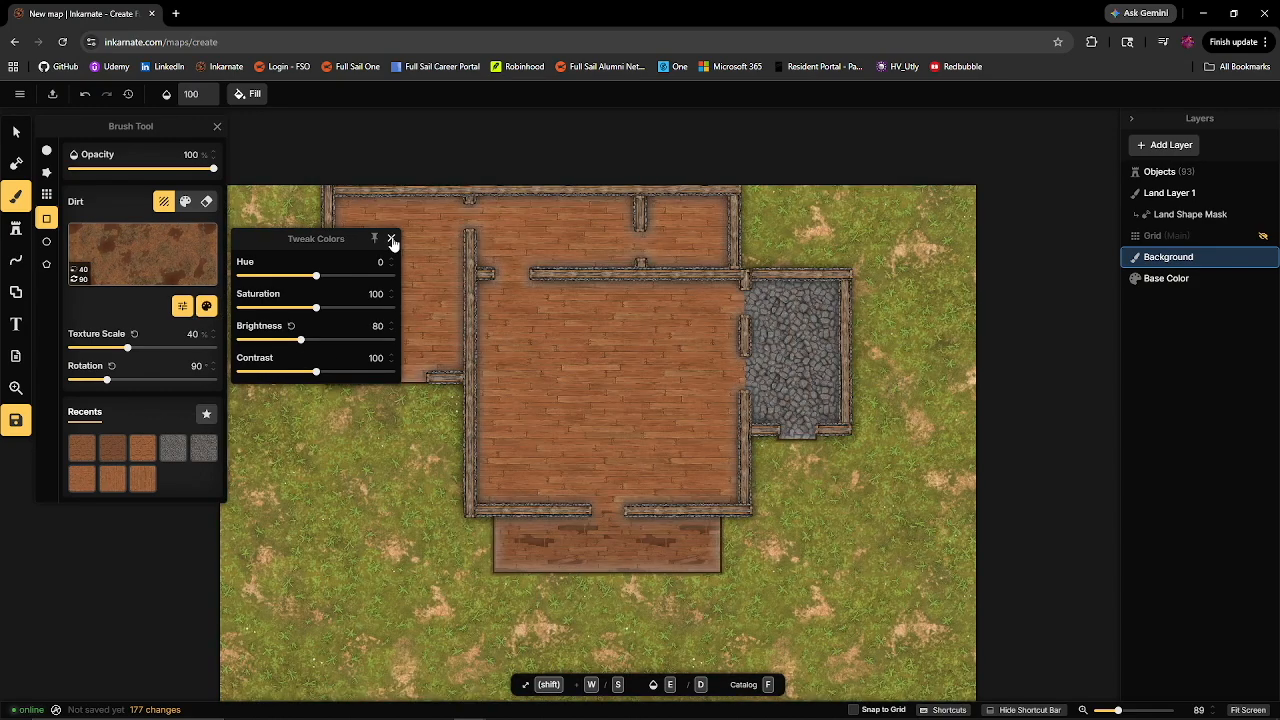
click(47, 219)
mouse_move(346, 219)
mouse_down()
mouse_move(420, 306)
mouse_move(480, 443)
mouse_move(489, 434)
mouse_up()
click(417, 457)
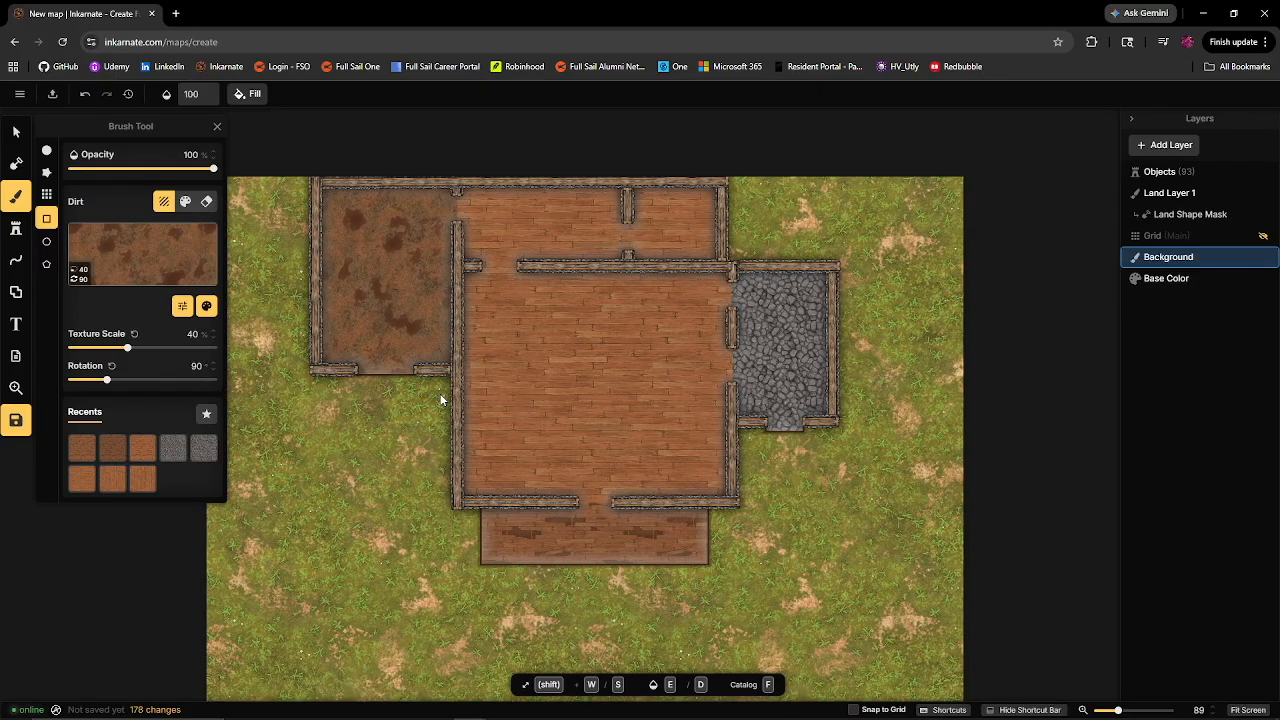
click(219, 128)
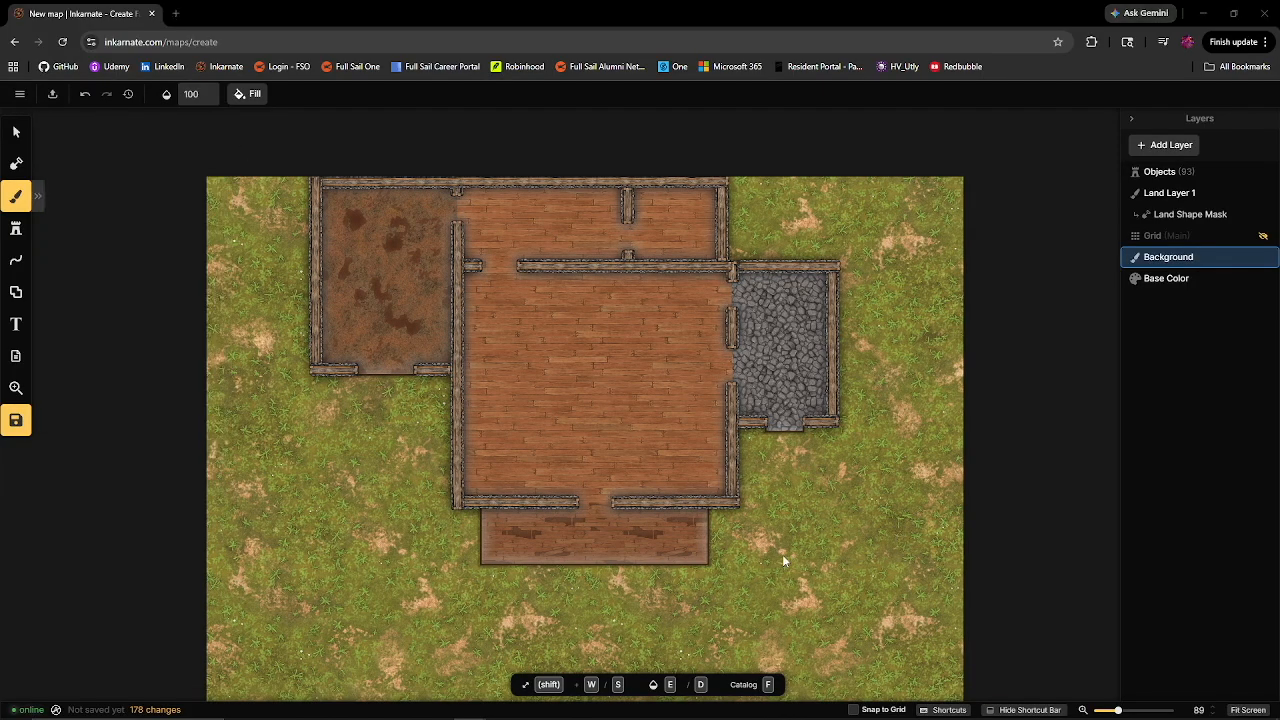
- Search the stamp catalog for "door" and place a Wooden Double Door Open stamp at 40% scale in the left room's lower doorway
scroll(812, 492, up, 1)
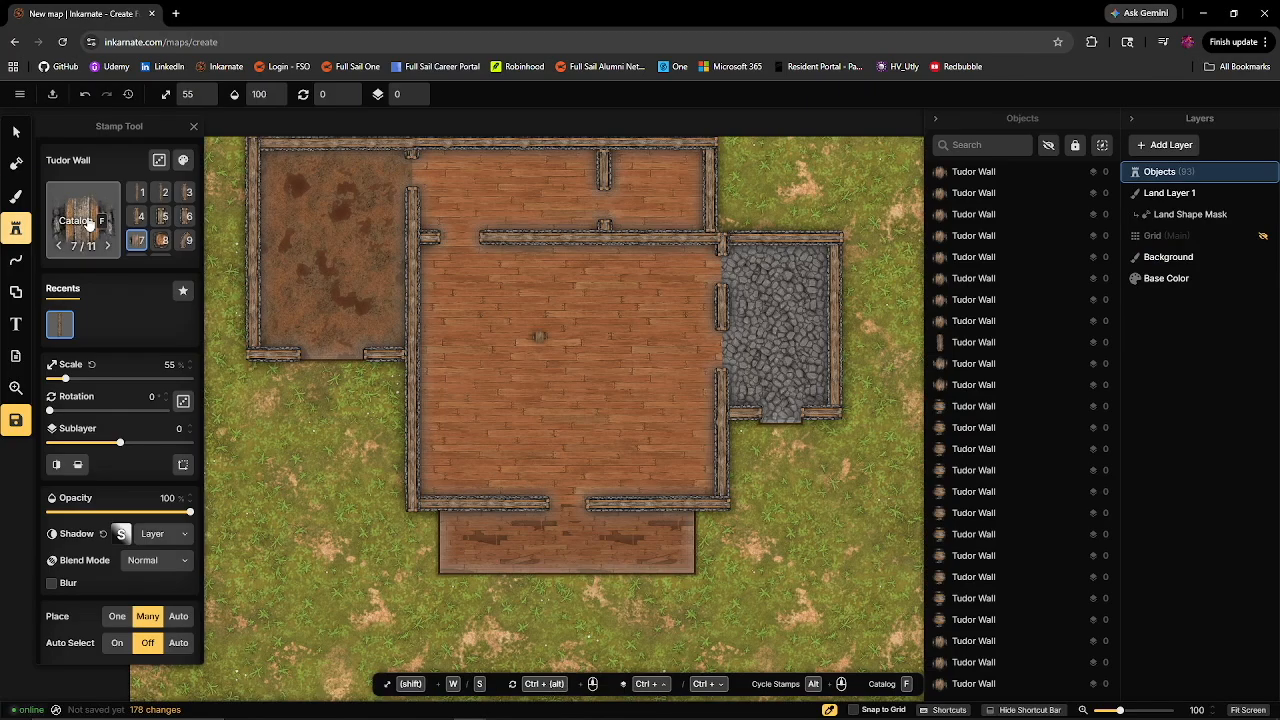
text(f)
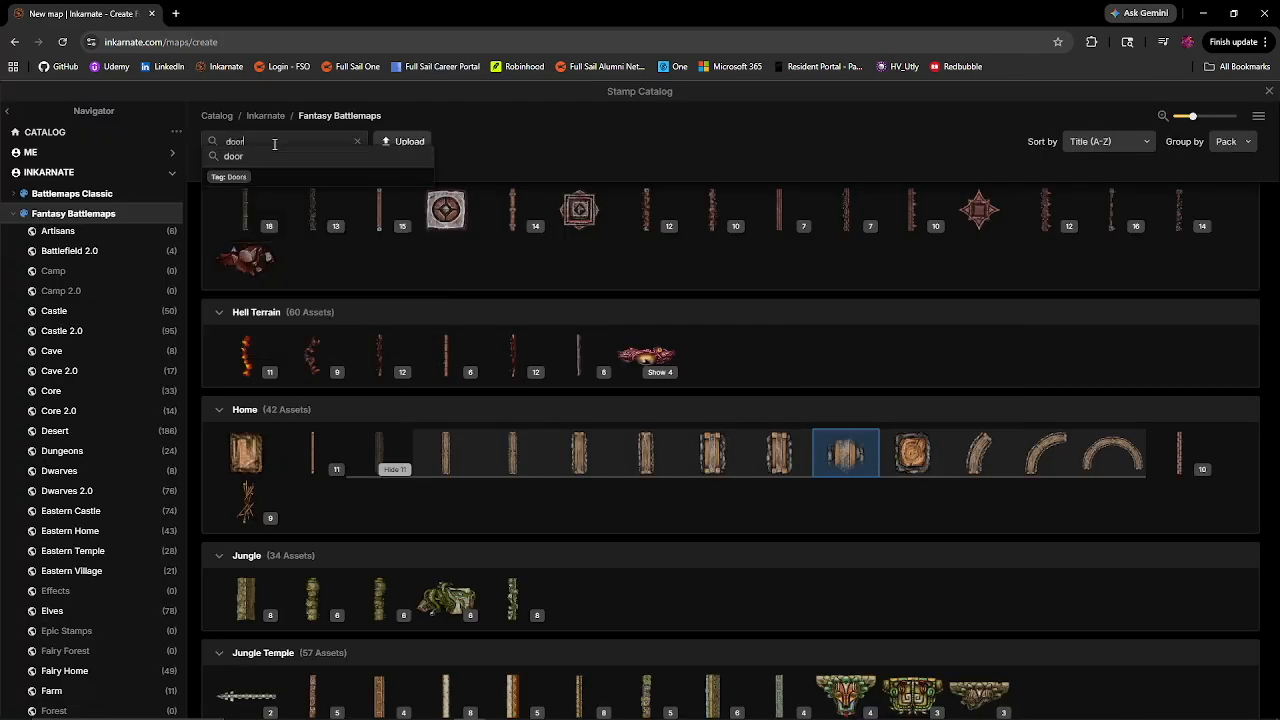
text(door)
click(440, 565)
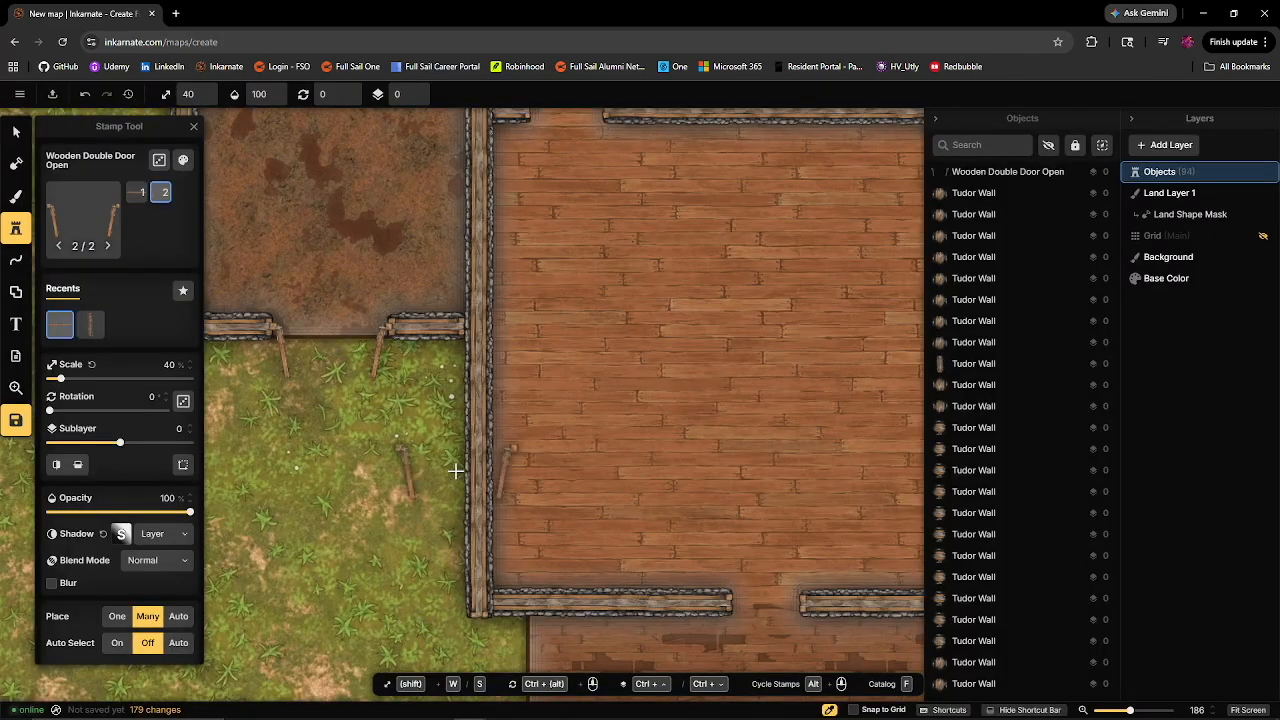
scroll(440, 470, down, 2)
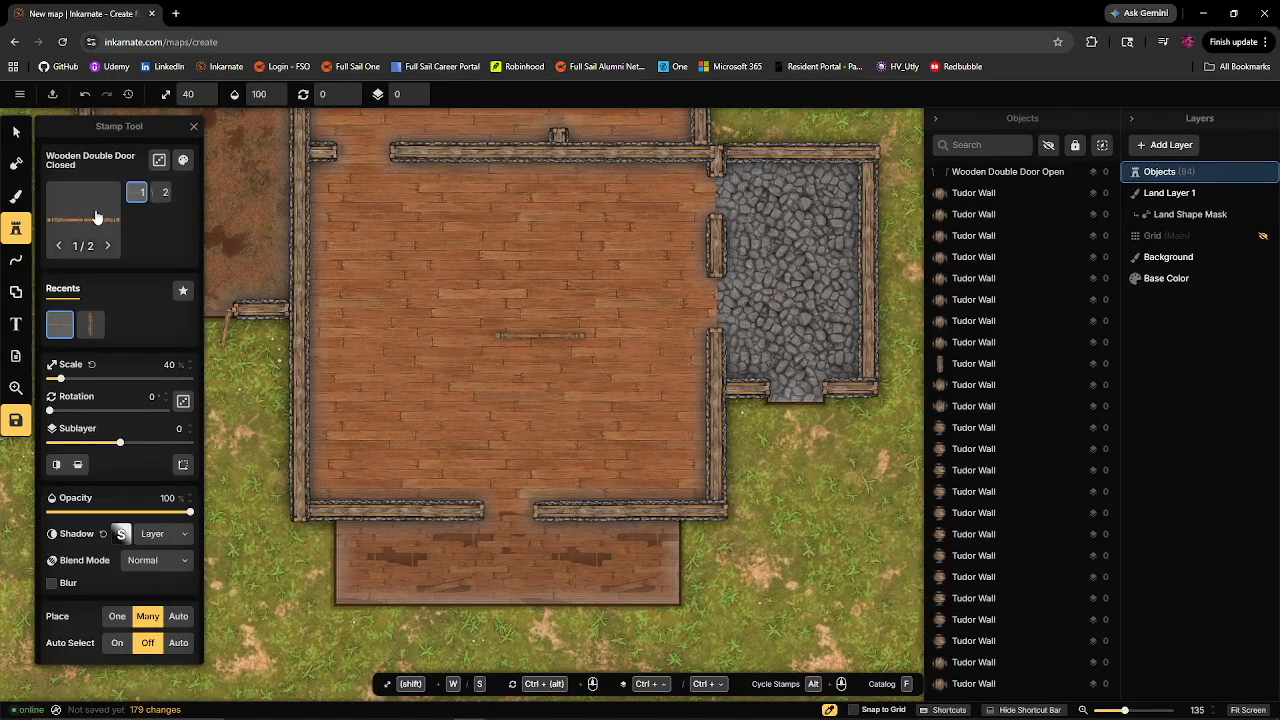
- Choose the Wooden Door Closed stamp from the Core 2.0 pack, with 45% scale and sublayer -1
click(100, 214)
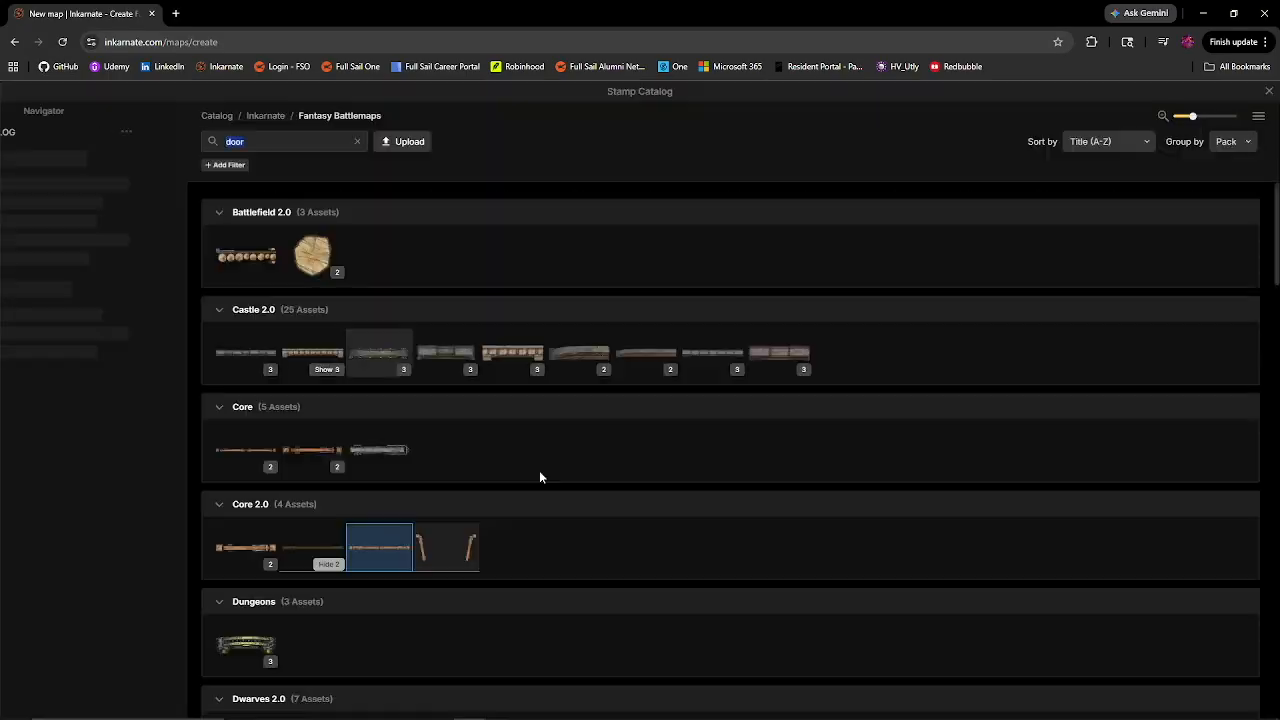
click(246, 550)
scroll(515, 510, up, 4)
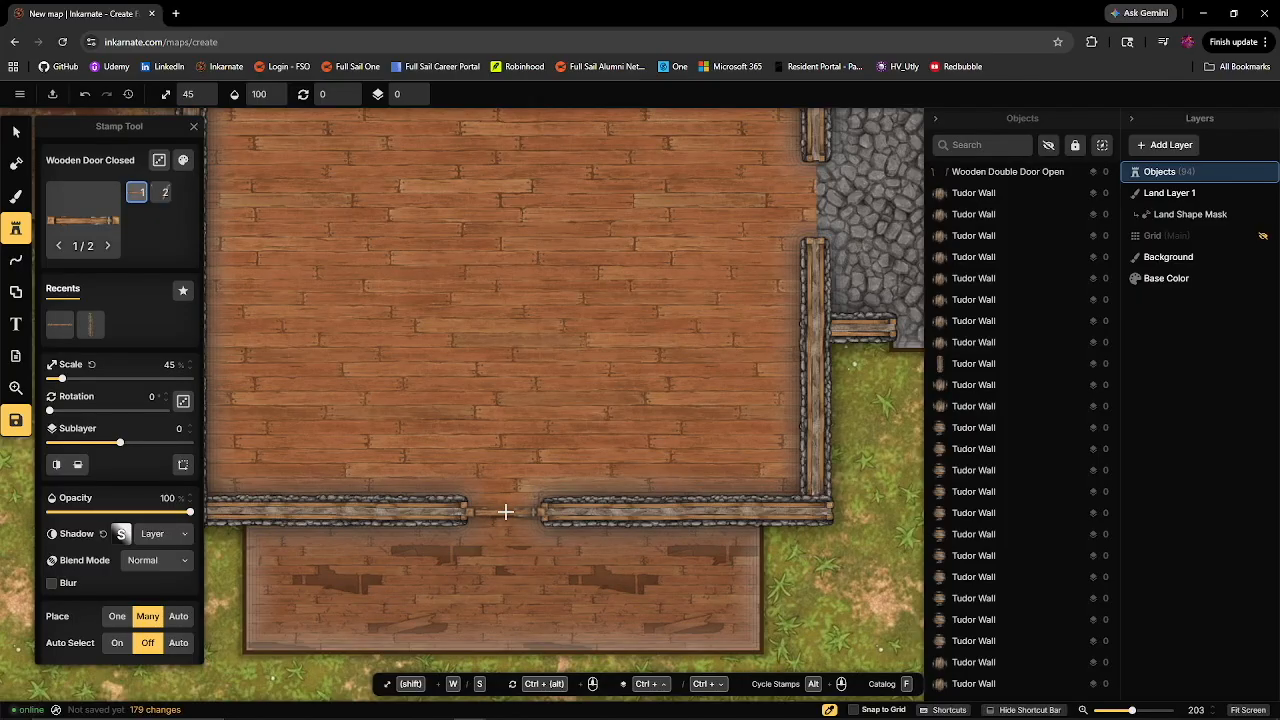
click(190, 433)
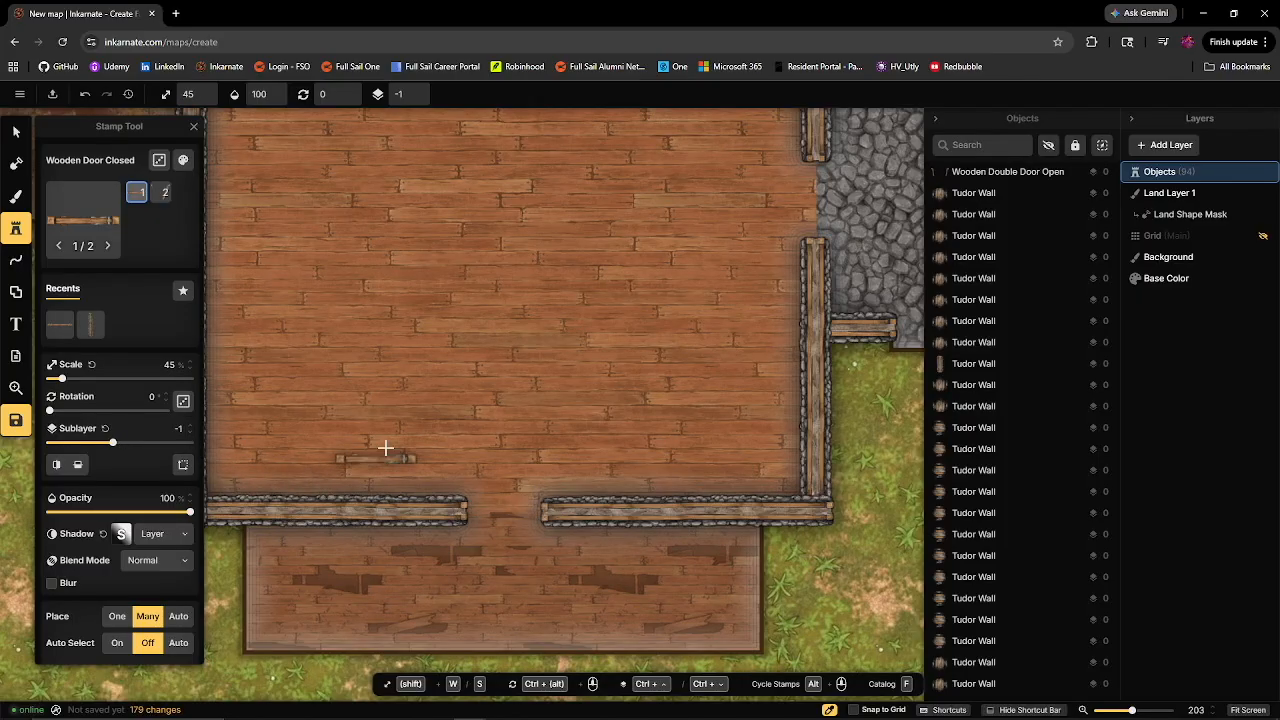
- Set the sublayer of the open double door in the left room's lower doorway to -1
drag(386, 450, 843, 423)
drag(546, 275, 541, 363)
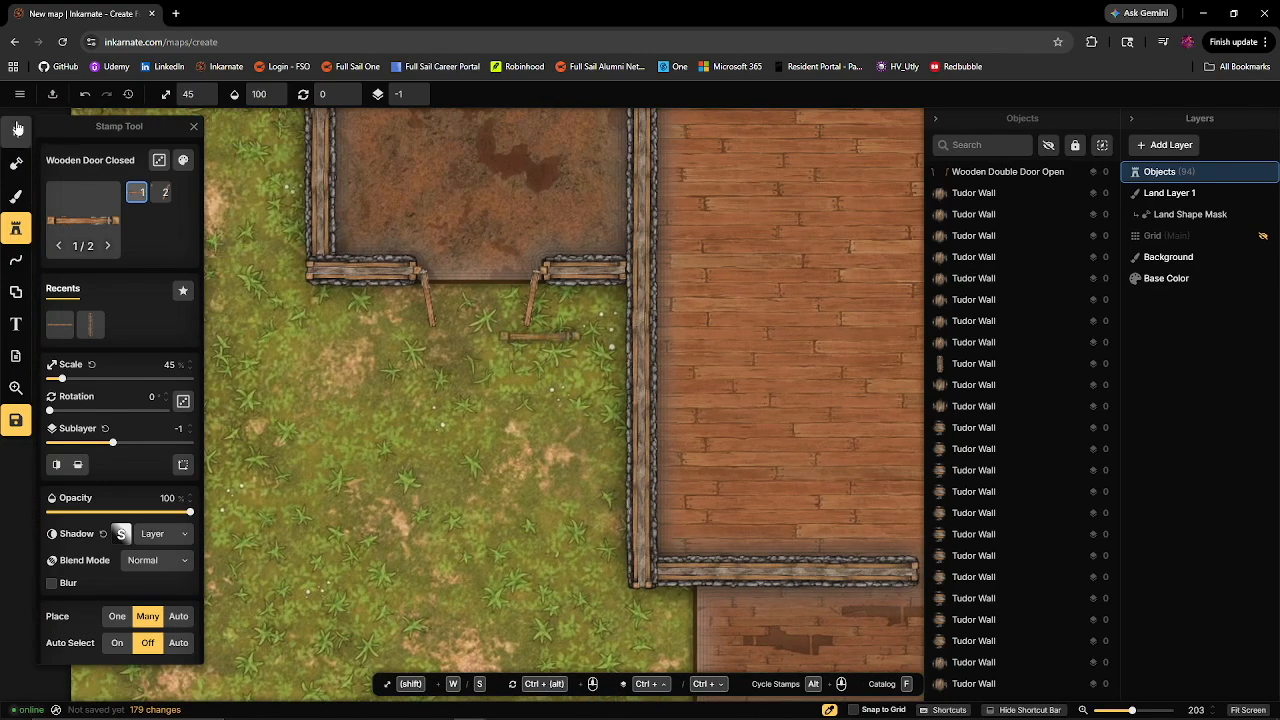
click(16, 132)
click(459, 268)
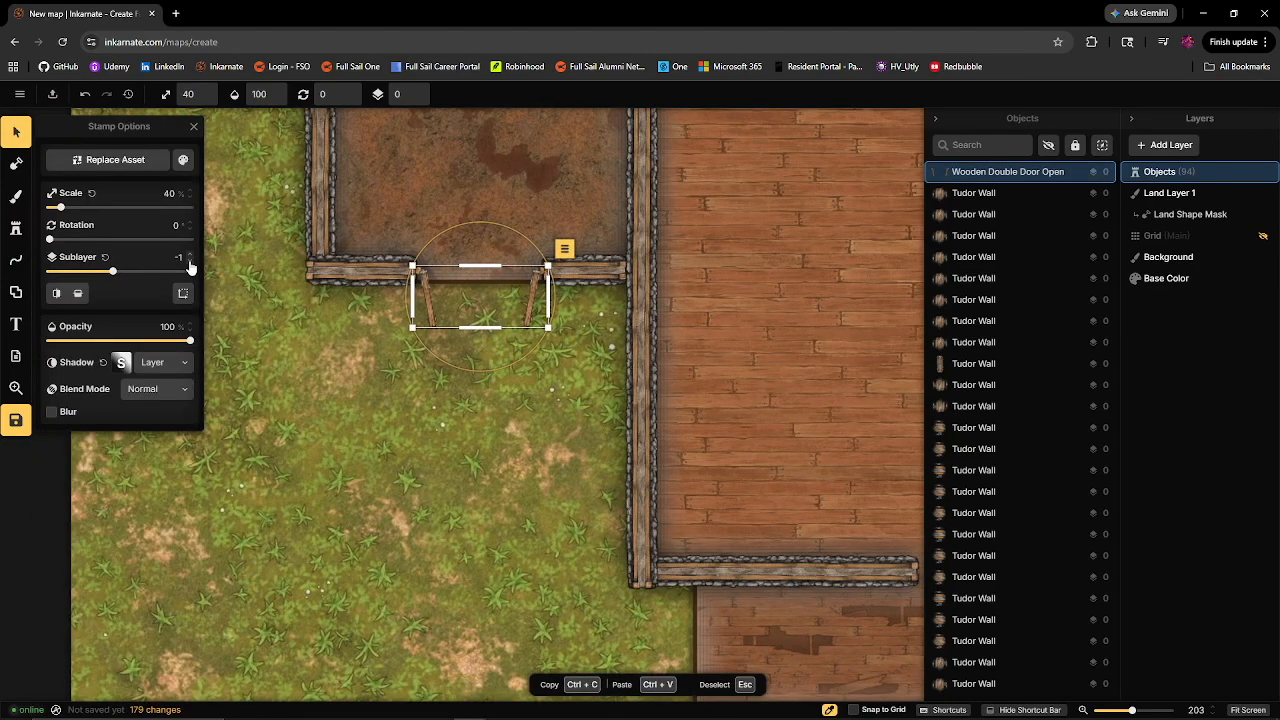
scroll(517, 292, up, 1)
scroll(517, 292, up, 1)
click(540, 414)
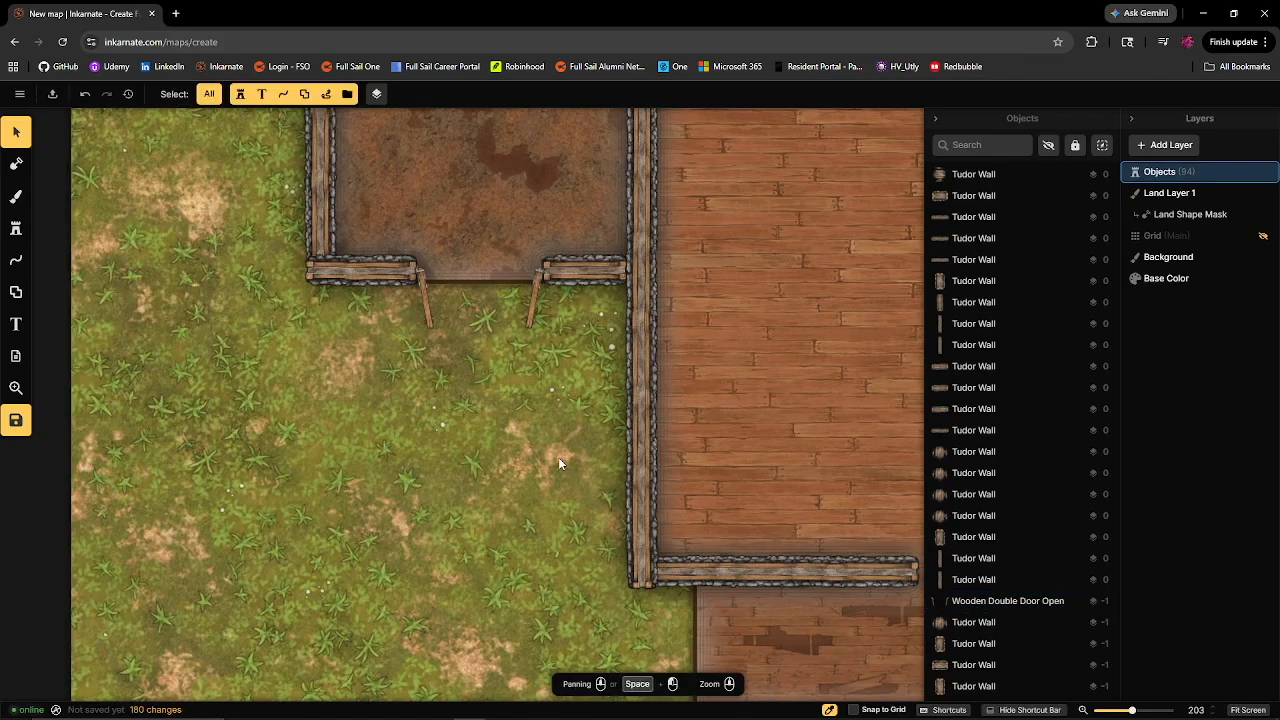
- Resize the Wooden Door Closed stamp to fit and place it in the main hall's front doorway above the porch
drag(553, 455, 334, 357)
click(15, 231)
drag(738, 475, 578, 432)
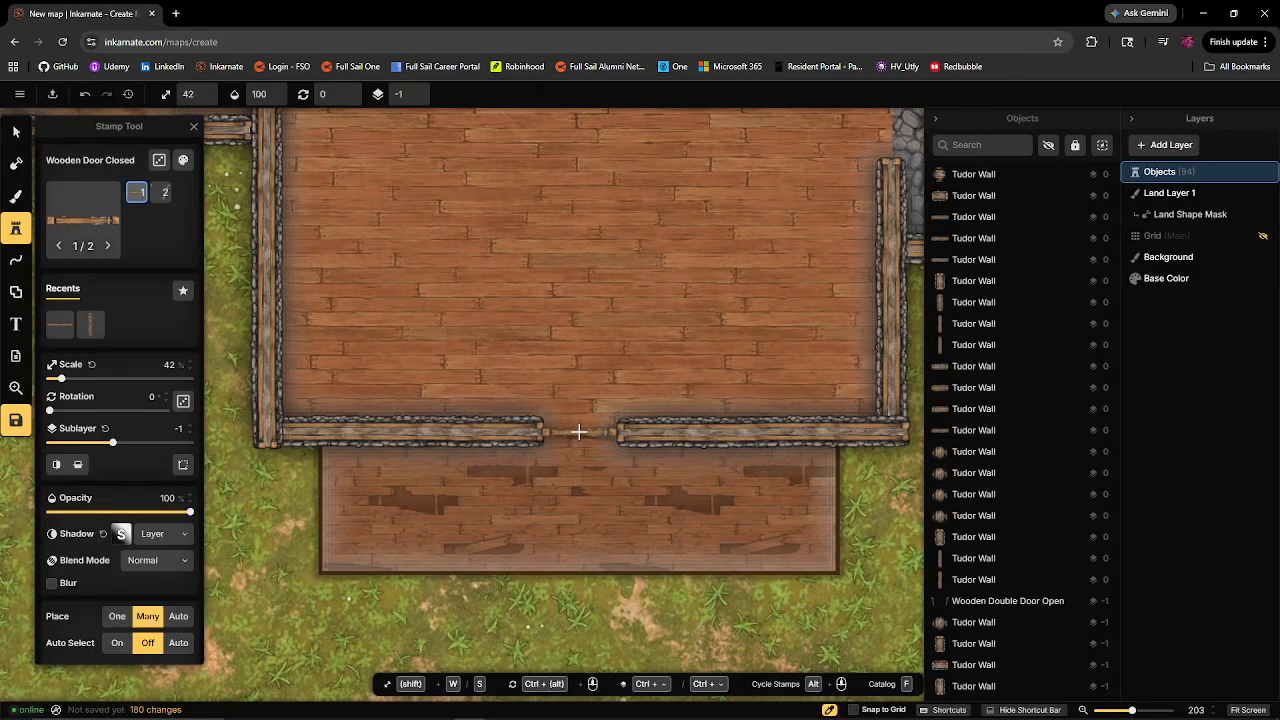
key(w)
key(w)
key(w)
key(w)
click(580, 432)
- Place Wooden Door Closed stamps in the stone room's lower doorway and in the main hall's upper doorway
drag(706, 331, 403, 473)
click(706, 394)
scroll(703, 397, up, 1)
drag(543, 117, 870, 439)
scroll(384, 353, up, 1)
click(384, 353)
- Place closed doors at 270° and 42% scale between the left and upper rooms, between the two upper rooms, and between hall and stone room
key(s)
key(s)
key(s)
key(s)
scroll(287, 228, up, 1)
click(287, 223)
drag(676, 292, 518, 320)
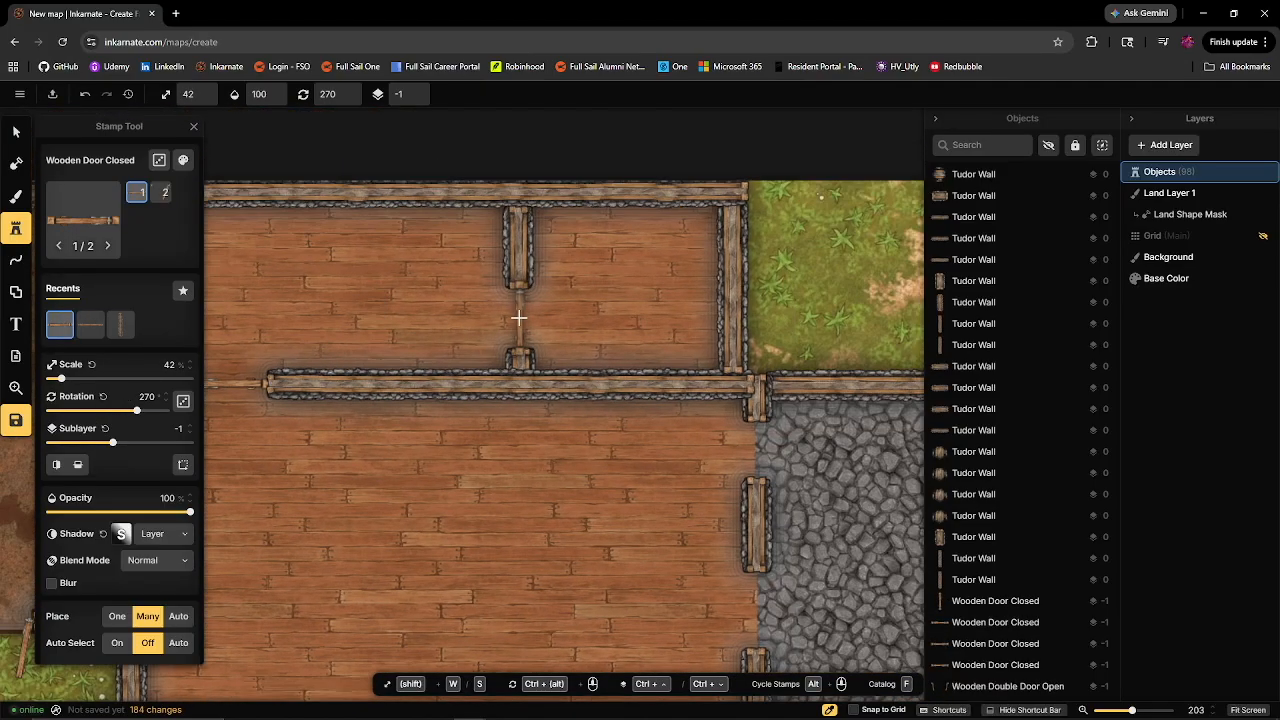
click(518, 320)
drag(755, 450, 539, 333)
key(ctrl+Down)
click(539, 333)
click(16, 132)
scroll(480, 410, down, 3)
scroll(617, 566, up, 1)
drag(579, 590, 600, 534)
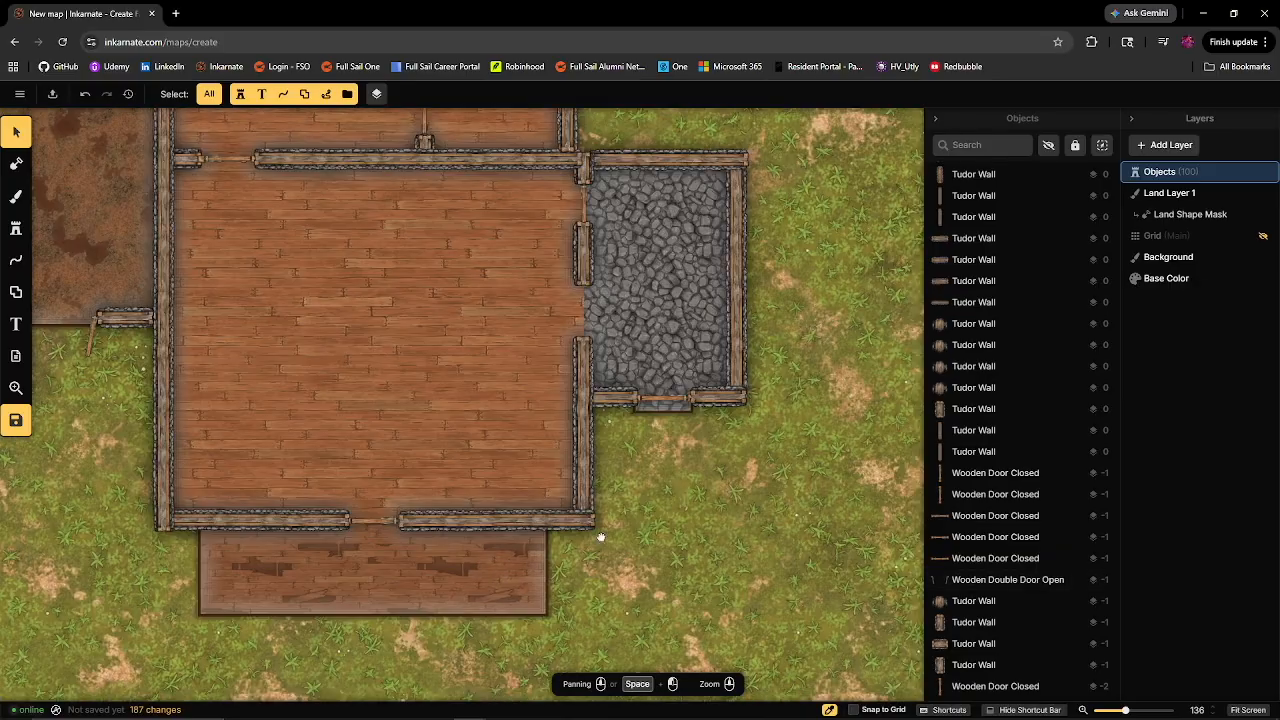
scroll(669, 462, up, 3)
click(1189, 214)
click(1169, 193)
drag(604, 367, 715, 398)
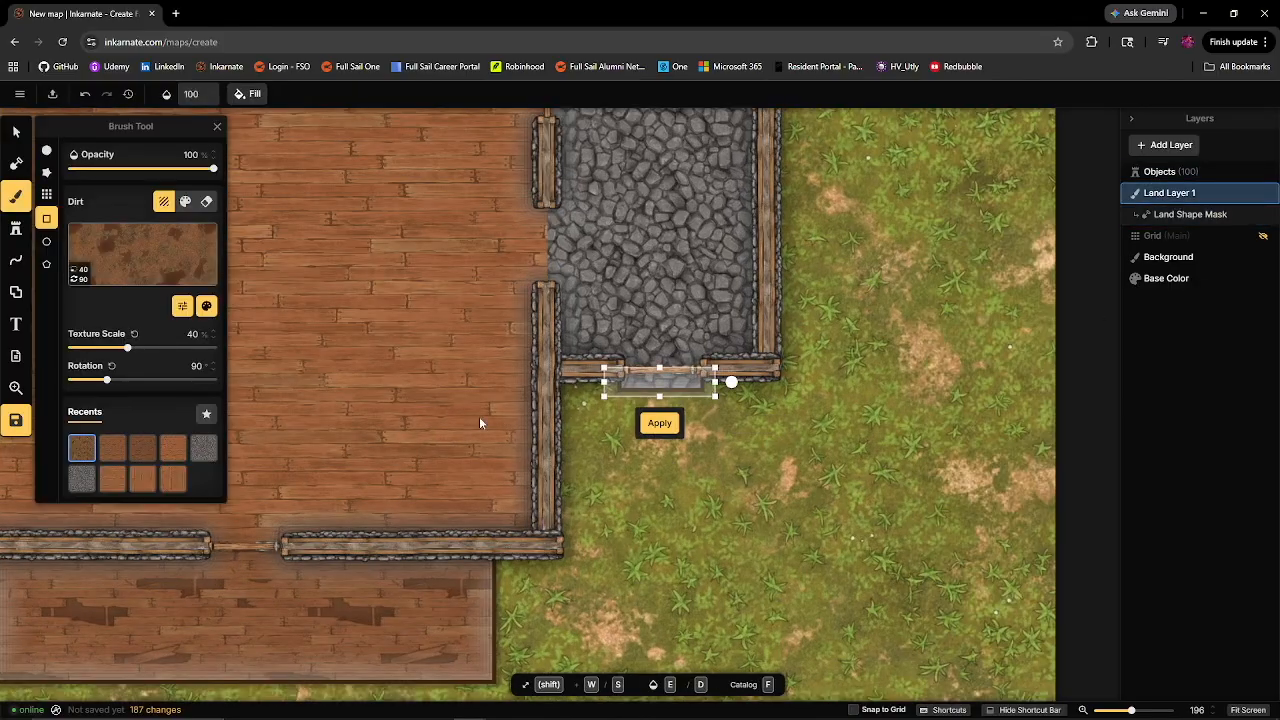
drag(660, 372, 660, 371)
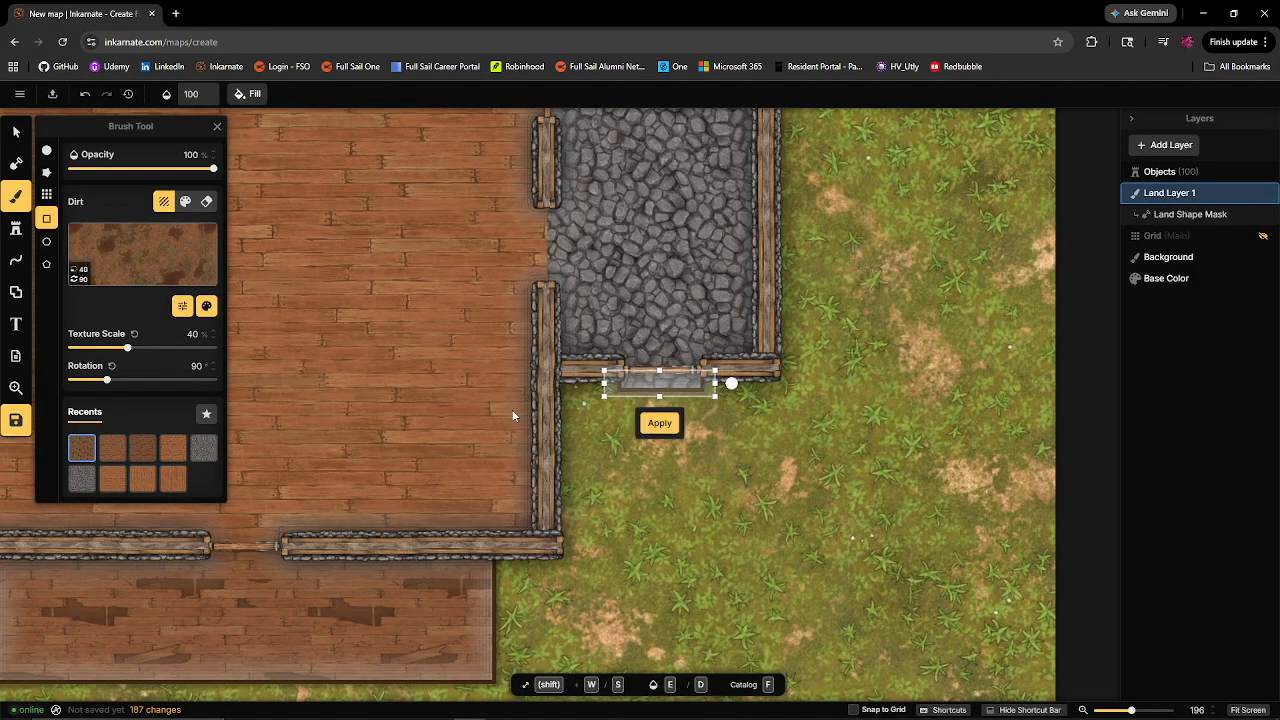
- Add land rectangles to the Land Shape Mask over the stone floor protruding outside the stone room's lower doorway
click(16, 164)
drag(623, 374, 707, 415)
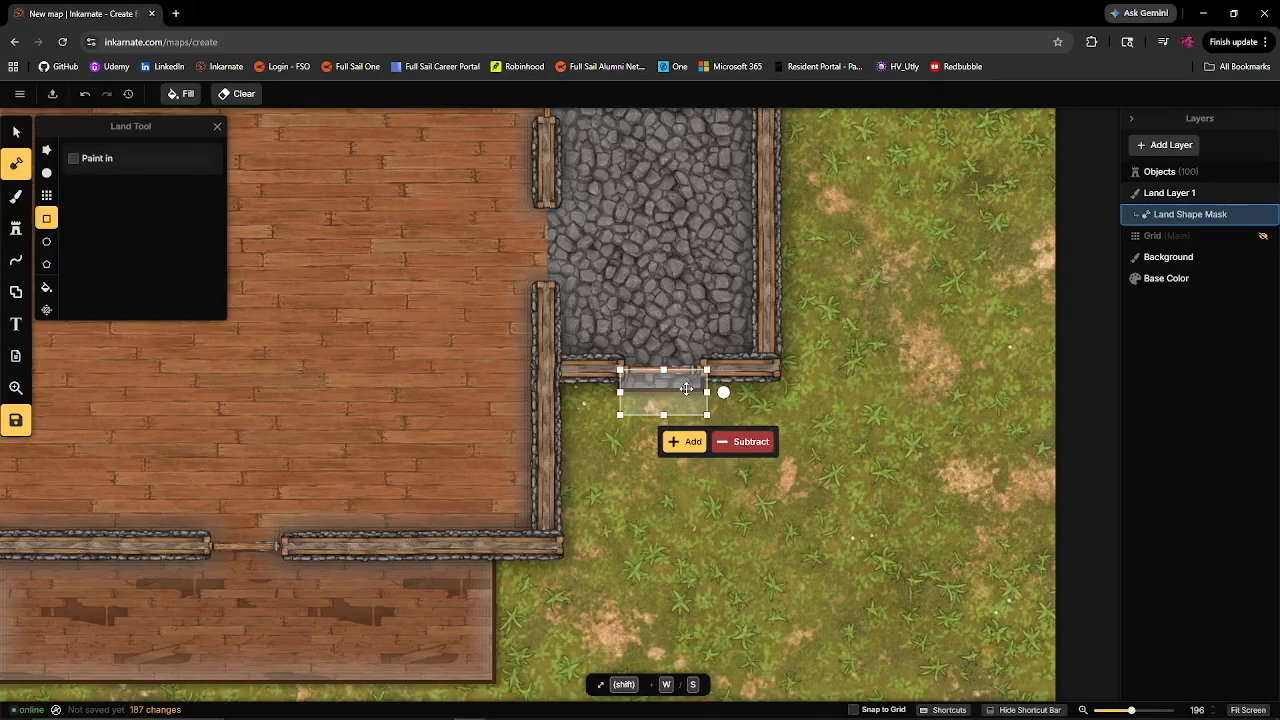
click(680, 442)
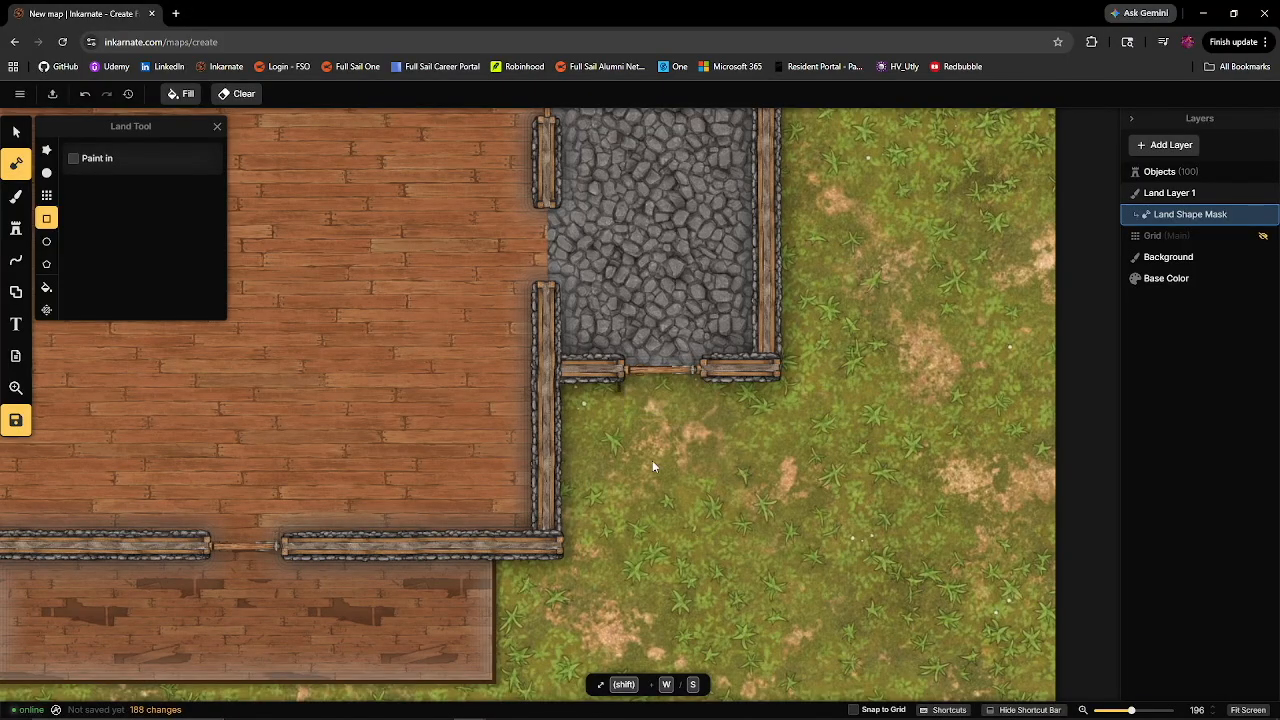
drag(590, 377, 728, 428)
click(682, 451)
drag(679, 525, 682, 528)
- Replace the open double door in the left room's doorway with a Wooden Double Door Closed stamp at 44% scale and sublayer -1
scroll(623, 512, down, 4)
drag(612, 497, 984, 485)
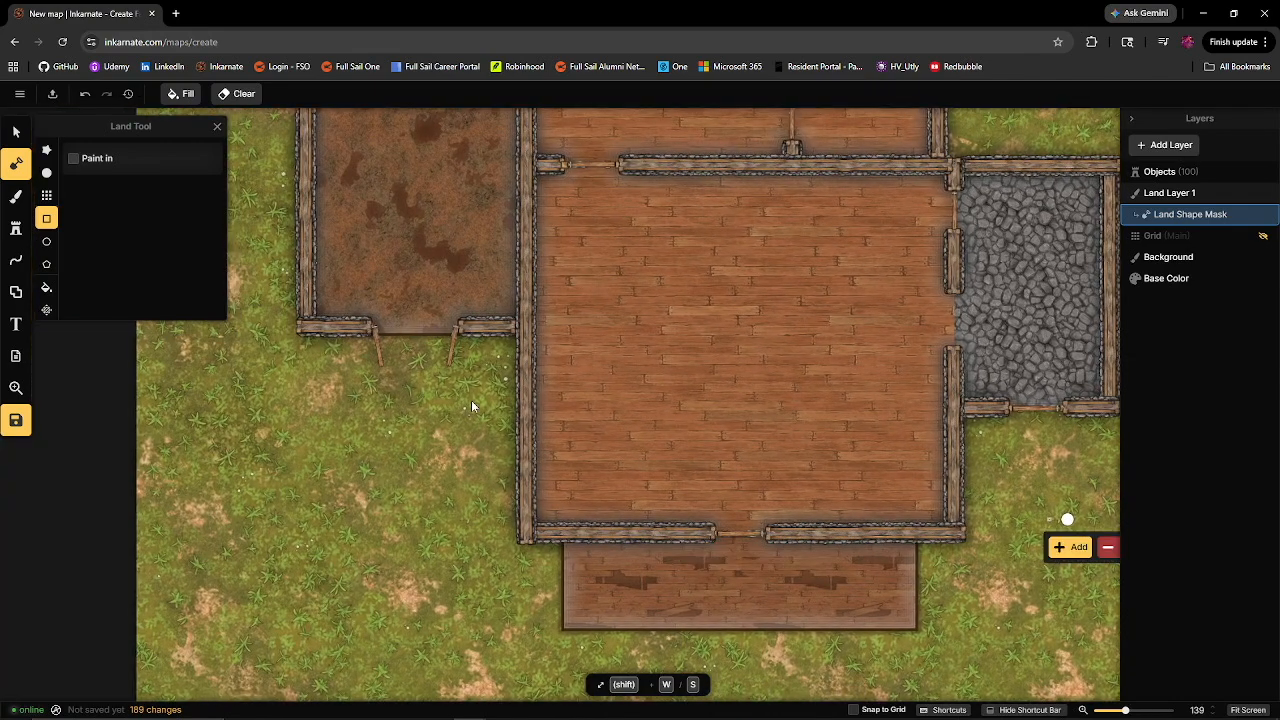
scroll(460, 383, up, 1)
scroll(458, 385, up, 1)
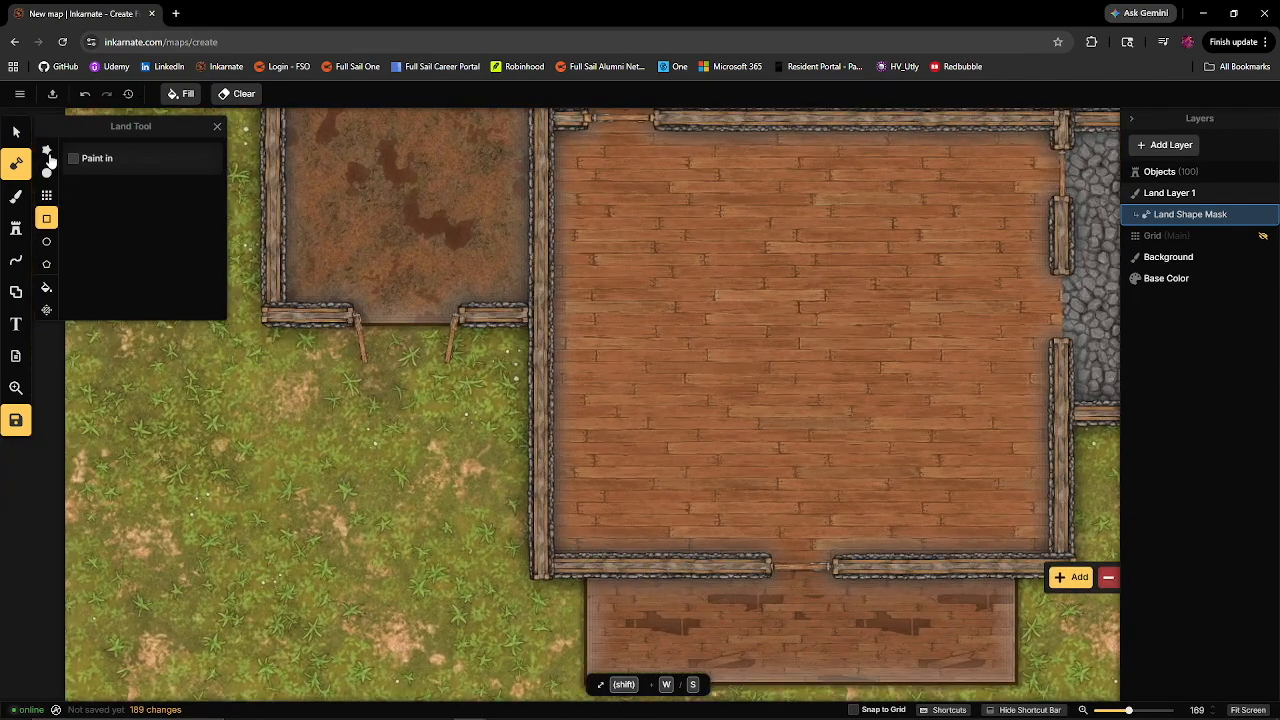
click(15, 131)
click(359, 340)
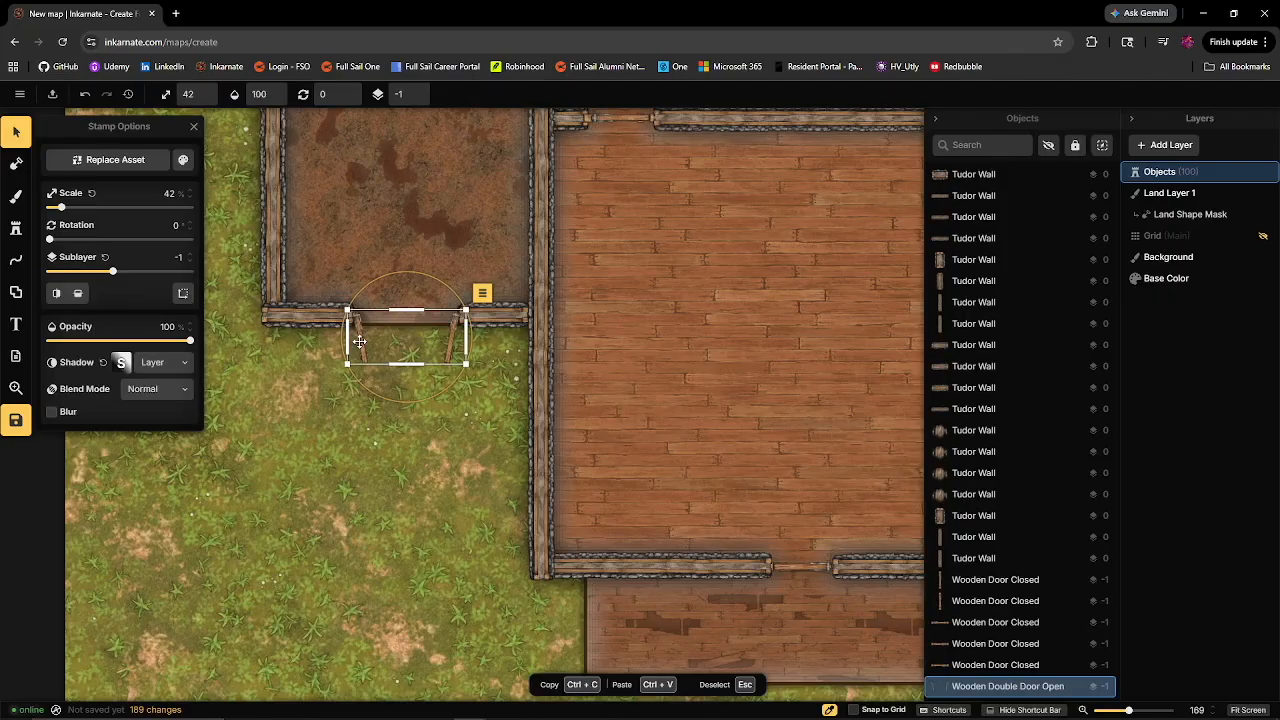
key(Delete)
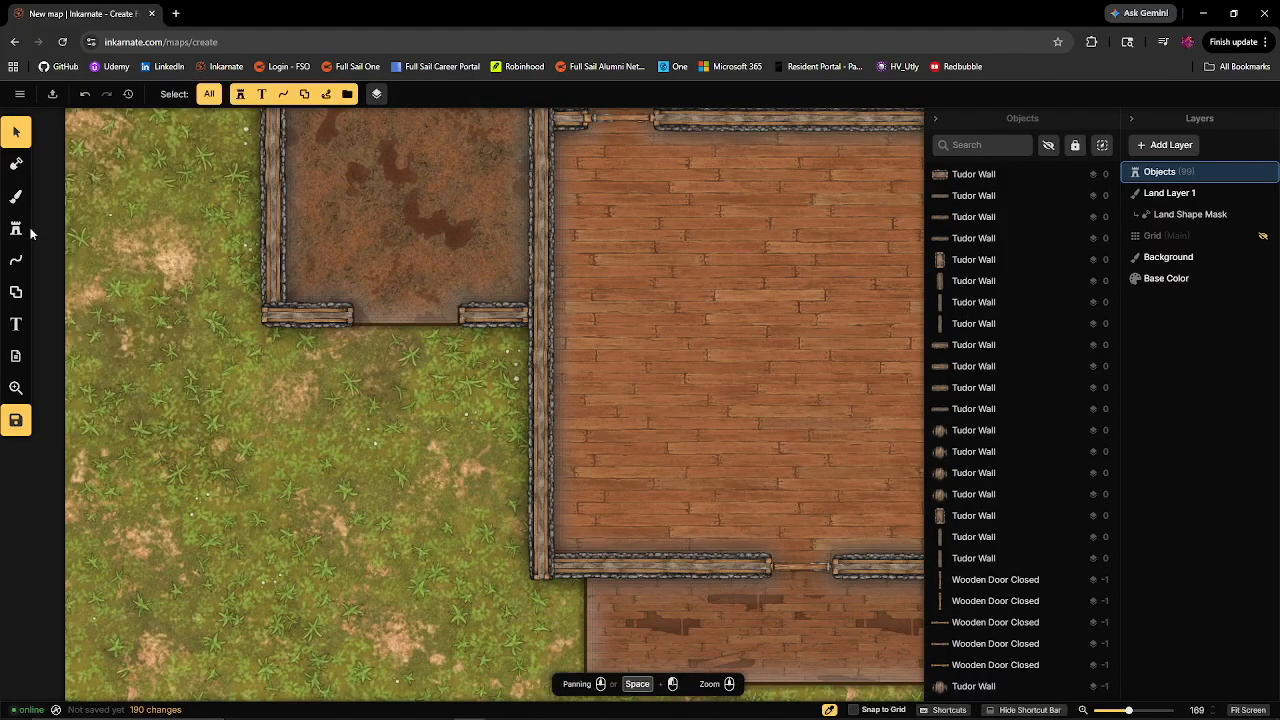
click(15, 228)
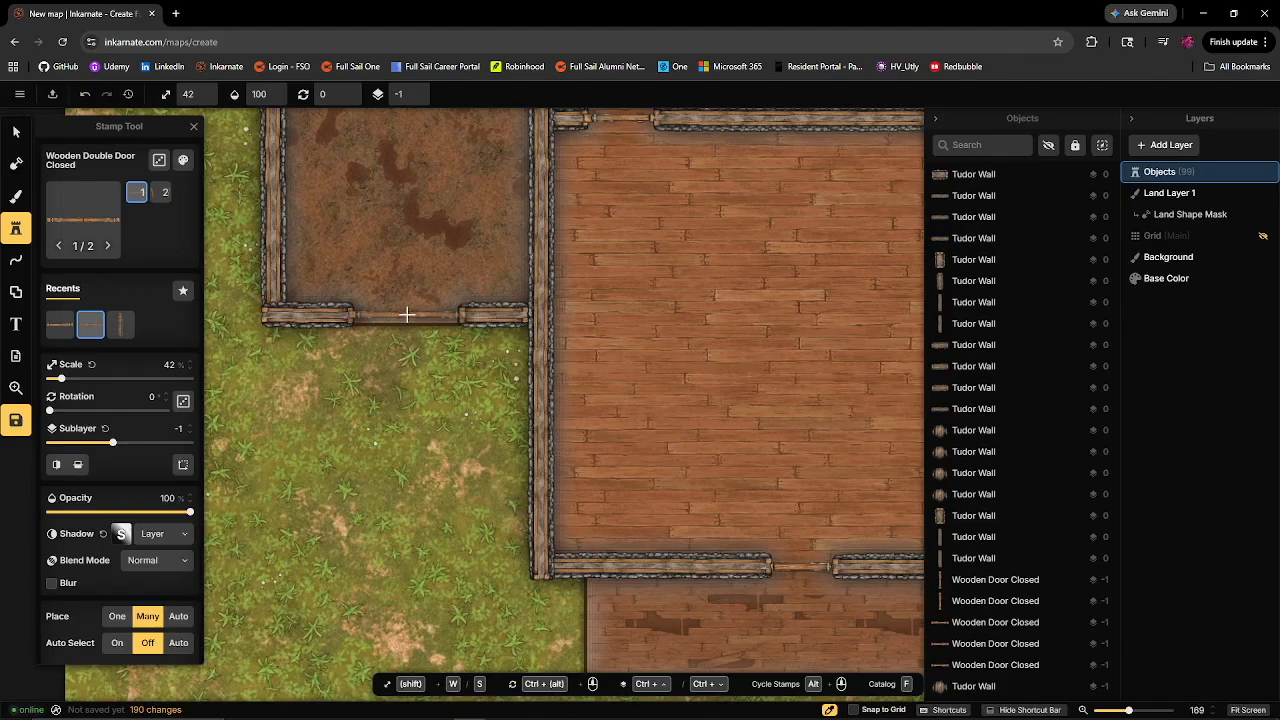
click(407, 315)
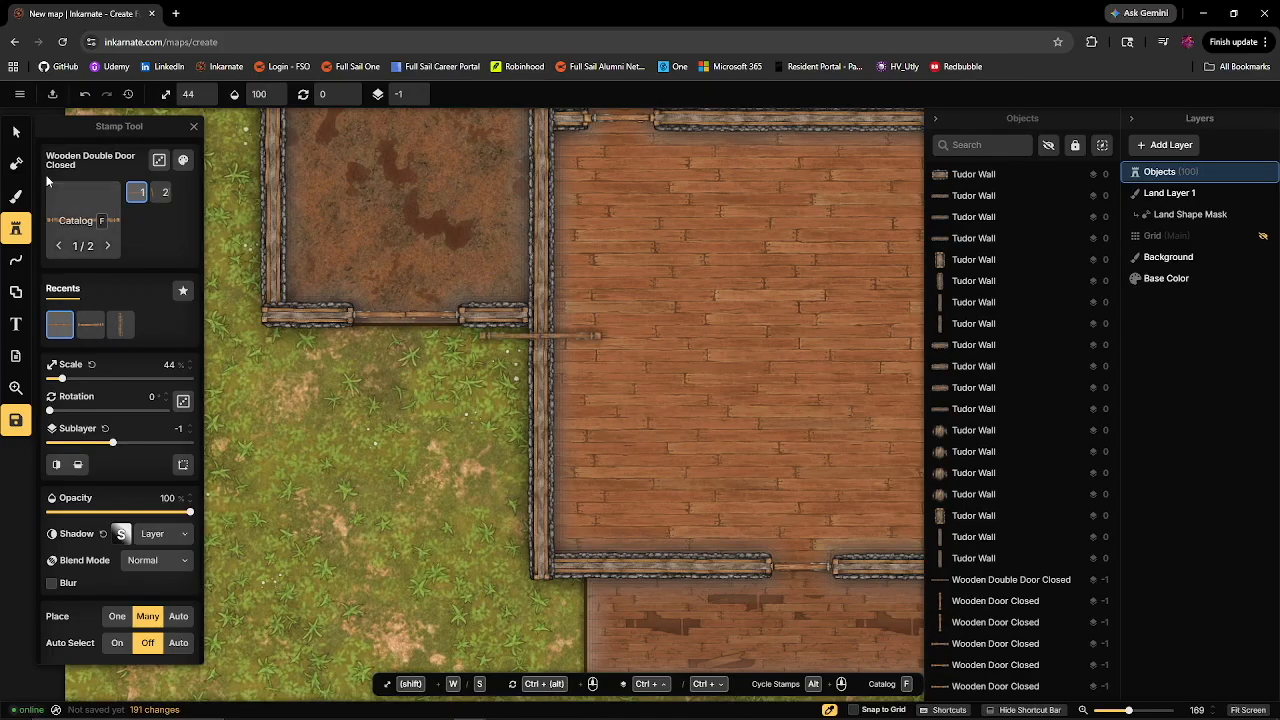
- Add a land rectangle over the floor strip protruding outside the left room's lower doorway
click(16, 164)
drag(334, 340, 469, 317)
click(426, 370)
scroll(791, 361, down, 3)
drag(791, 361, 444, 412)
scroll(508, 490, down, 1)
drag(508, 490, 645, 435)
scroll(645, 440, down, 1)
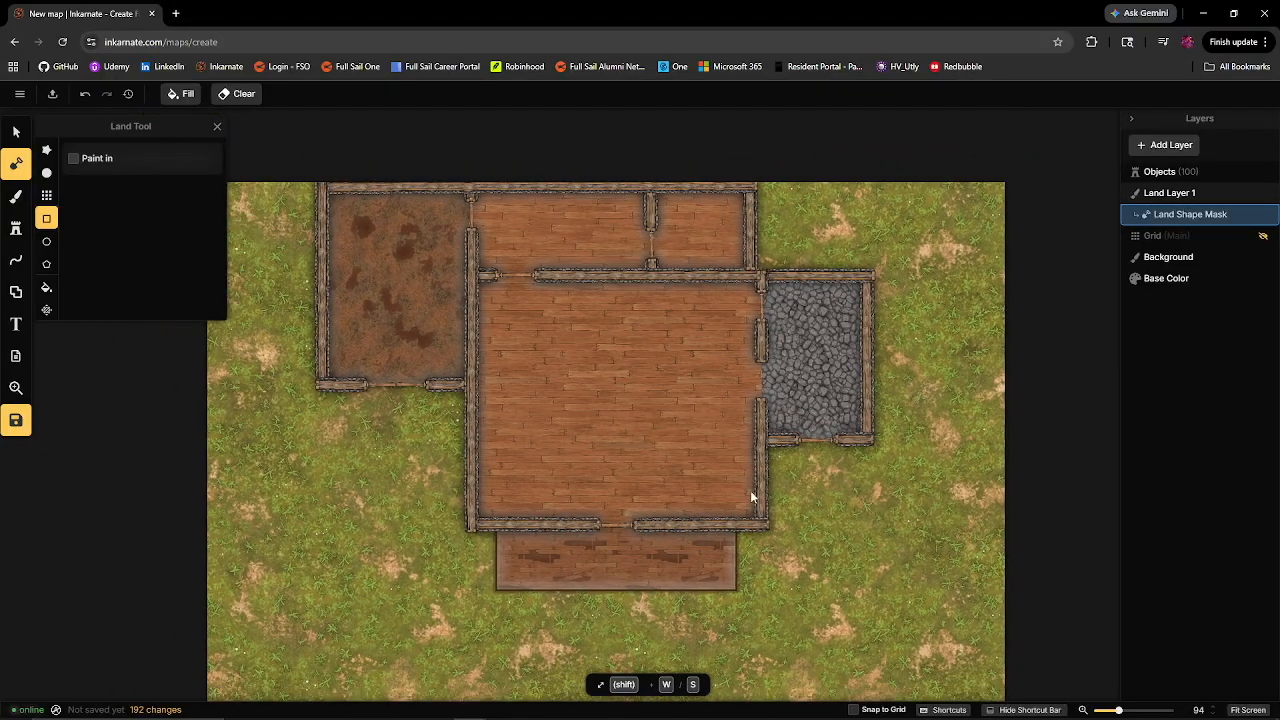
- Search the stamp catalog for "fire" and choose the Fireplace Lit stamp from the Tavern 2.0 pack
scroll(775, 396, up, 8)
drag(798, 397, 678, 397)
click(16, 228)
click(140, 186)
text(fire)
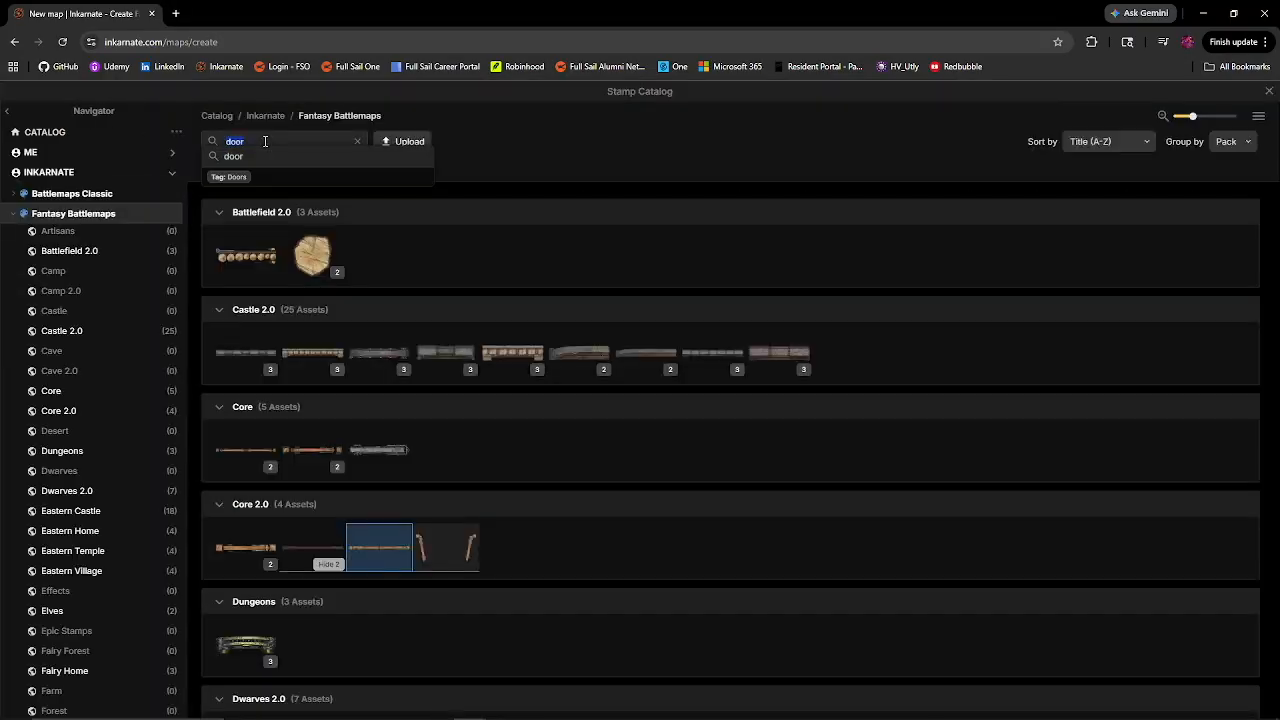
key(Return)
scroll(470, 420, down, 2)
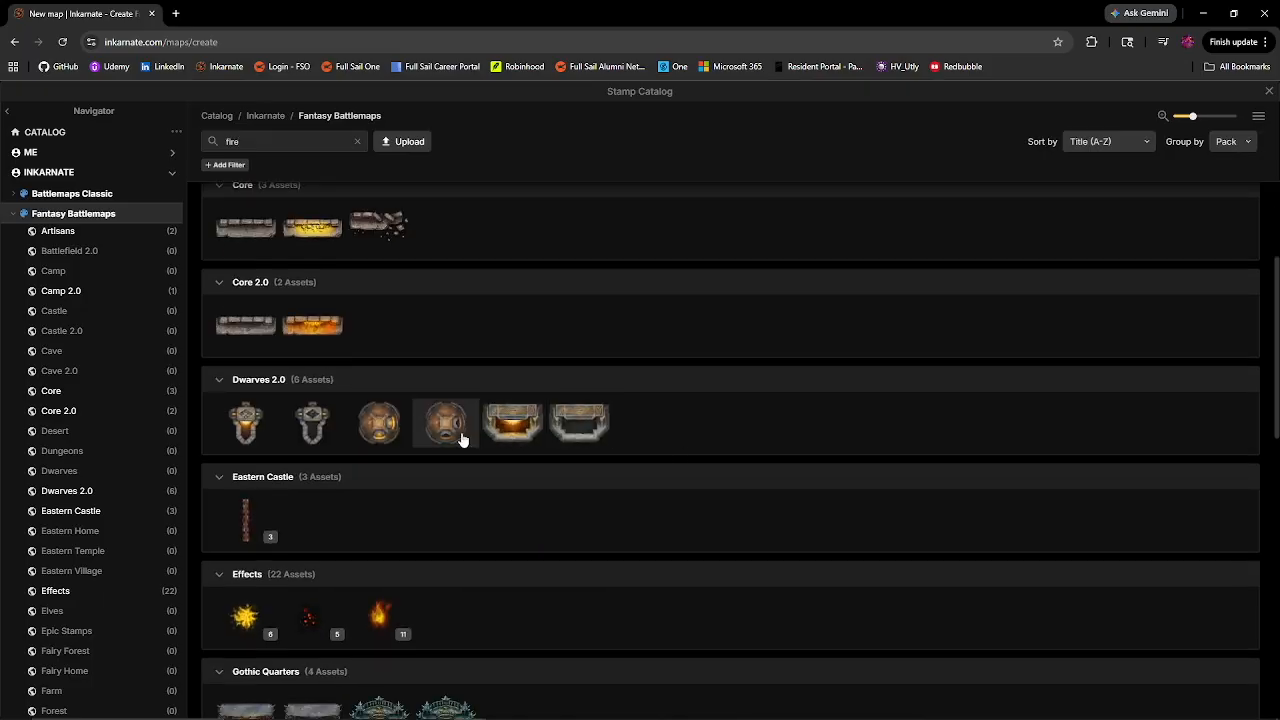
scroll(463, 437, down, 8)
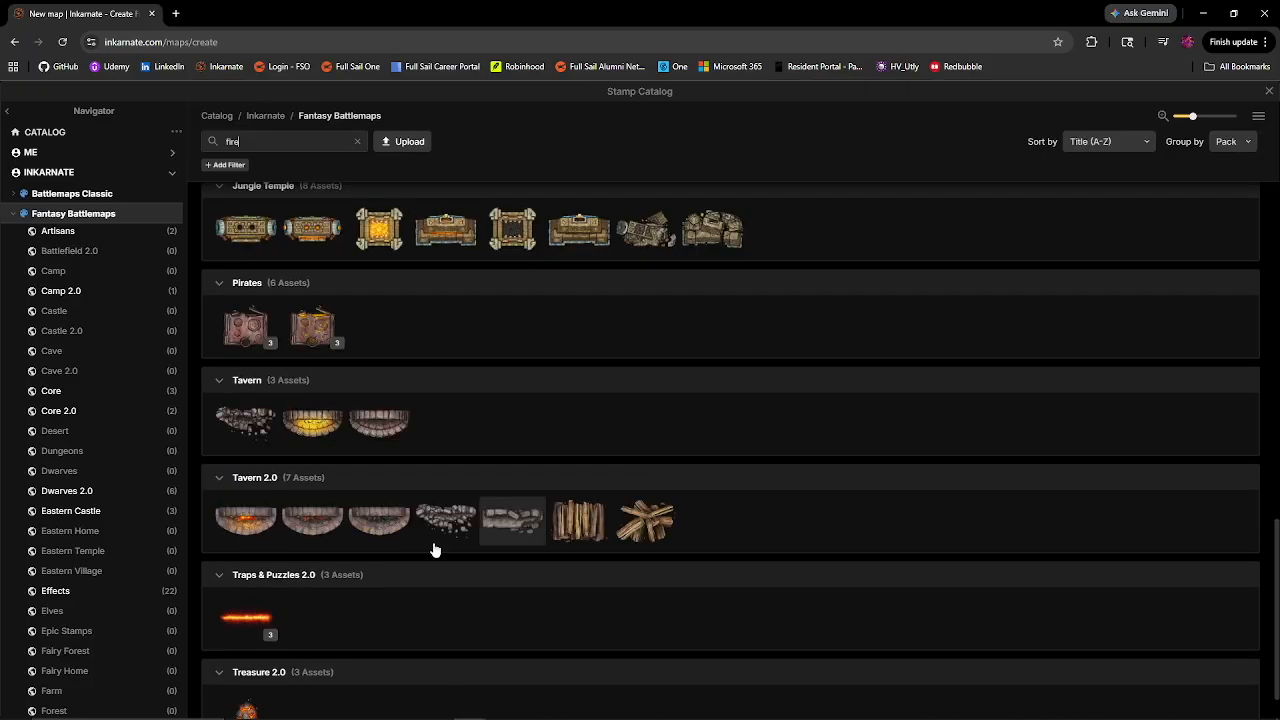
click(278, 507)
- Place the Fireplace Lit stamp at 44% scale and 270° rotation on the stone room side of the wall gap
scroll(646, 346, down, 10)
click(631, 365)
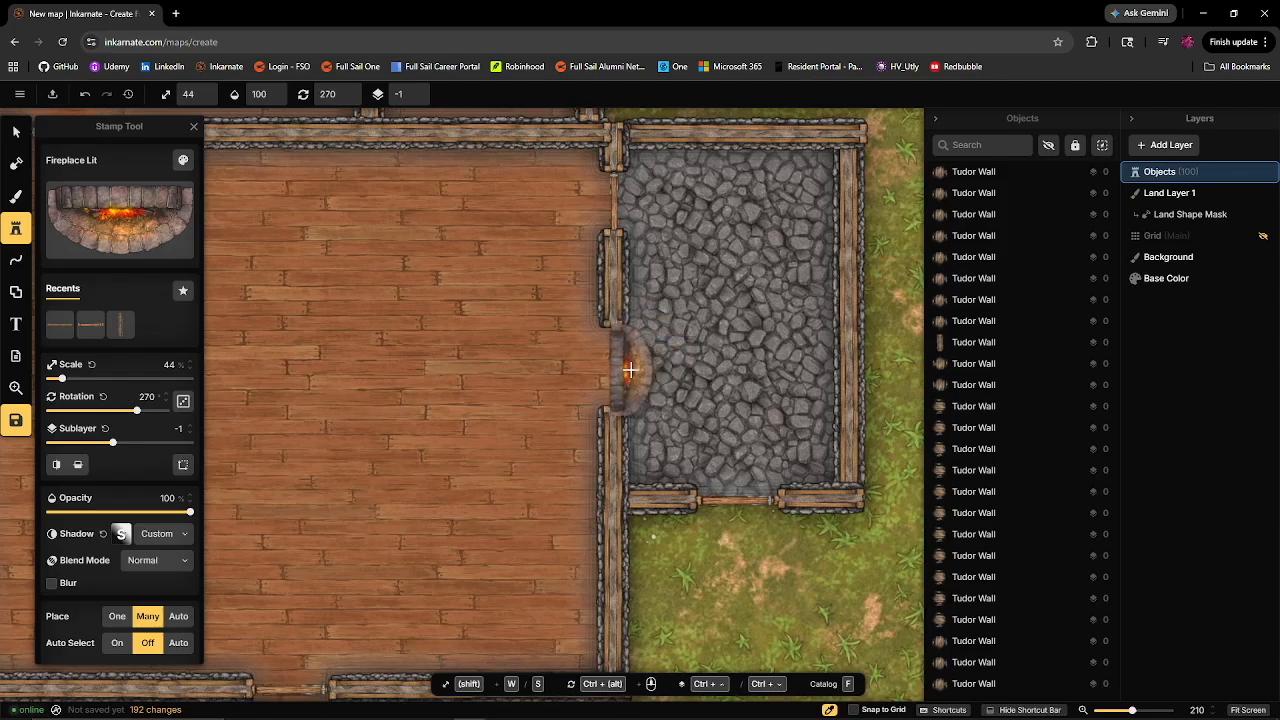
key(v)
click(630, 360)
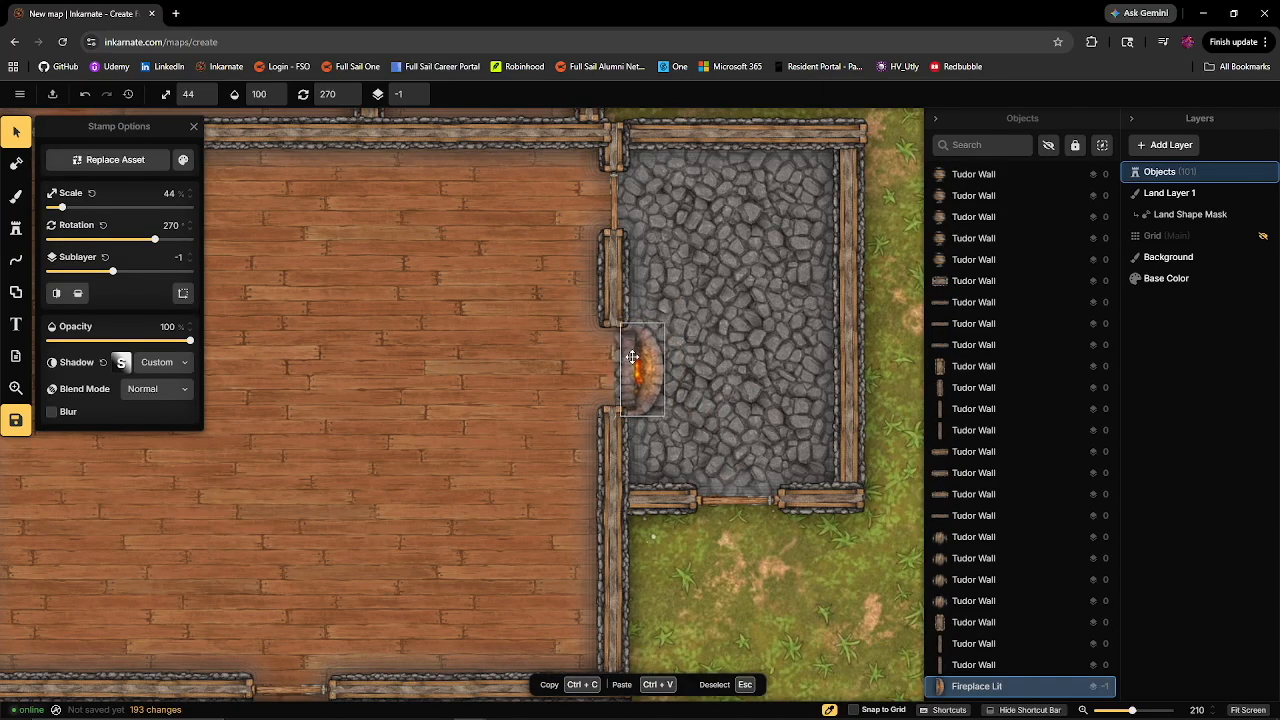
- Choose the lit fireplace stamp from the Core pack in the "fire" search results
click(16, 228)
click(120, 220)
scroll(604, 400, down, 1)
scroll(580, 460, up, 1)
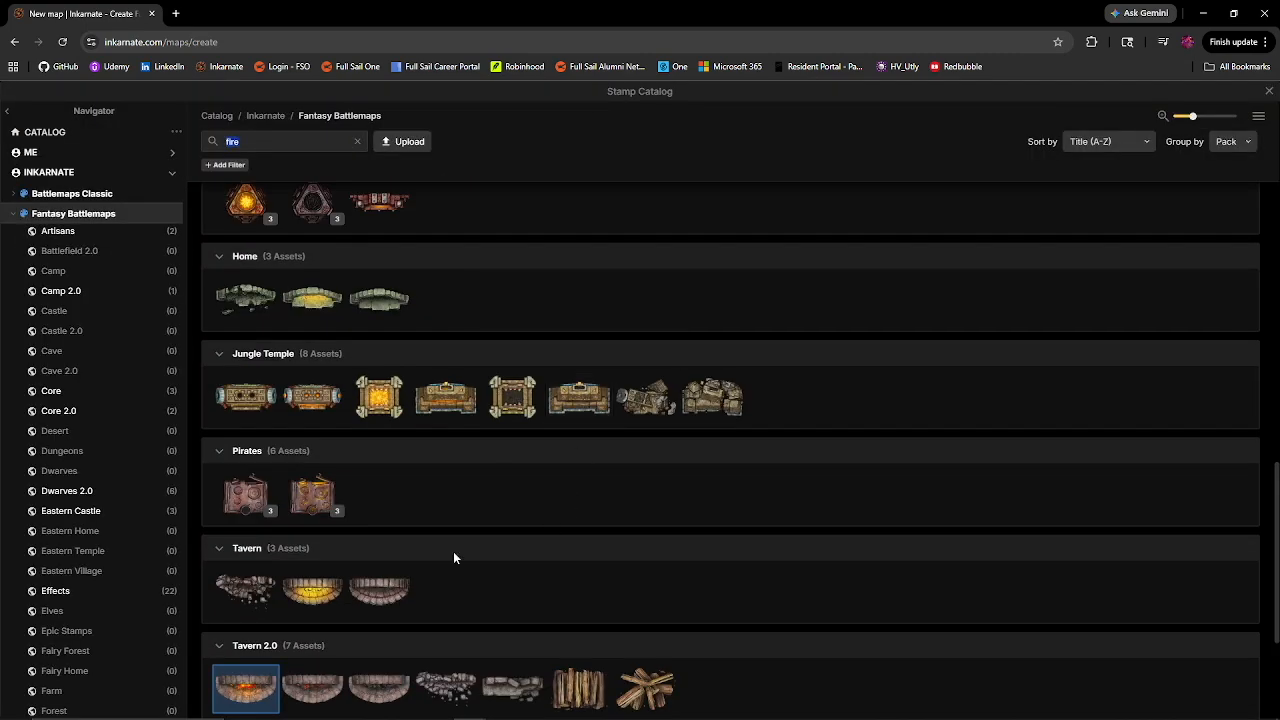
scroll(460, 550, up, 3)
scroll(474, 534, up, 5)
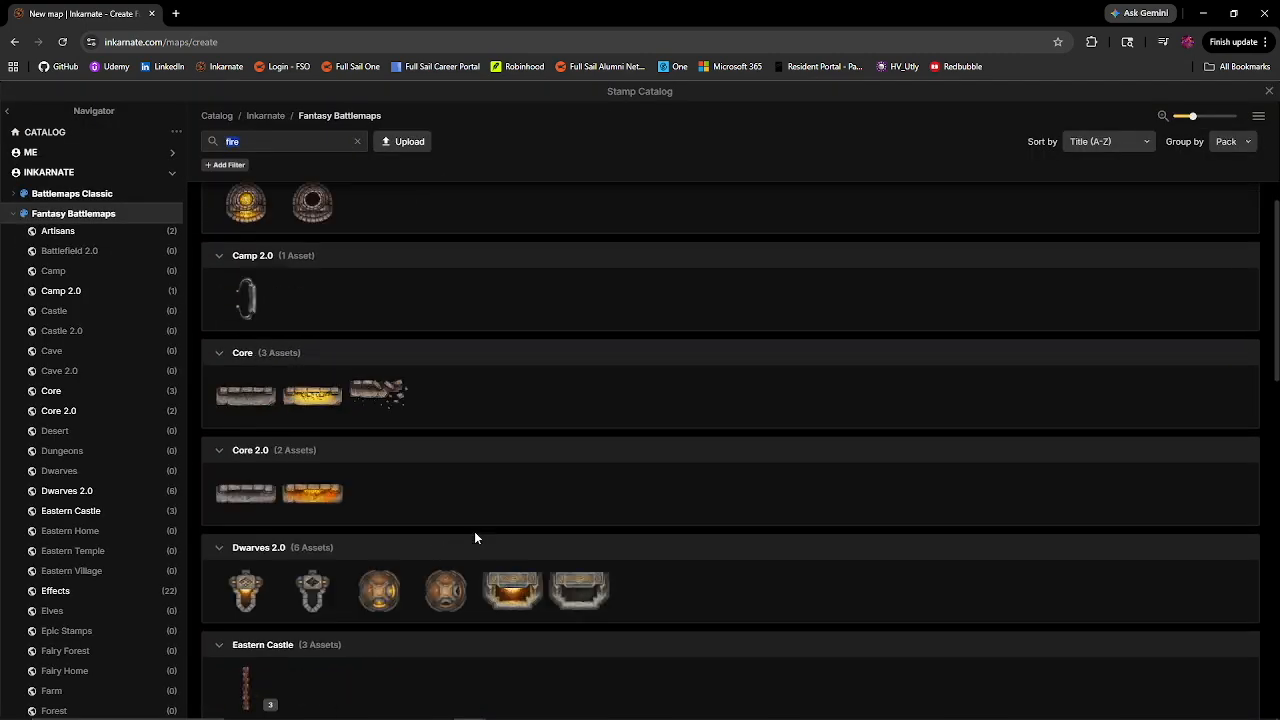
click(306, 391)
- Place the Core fireplace at 53% scale and 90° rotation on the main hall side of the wall gap
scroll(585, 366, down, 6)
key(w)
key(w)
key(w)
key(w)
key(w)
key(w)
key(w)
key(w)
key(w)
click(595, 358)
- Raise the sublayer of the stone room's Fireplace Lit stamp to 0
click(16, 132)
click(647, 370)
scroll(644, 375, up, 1)
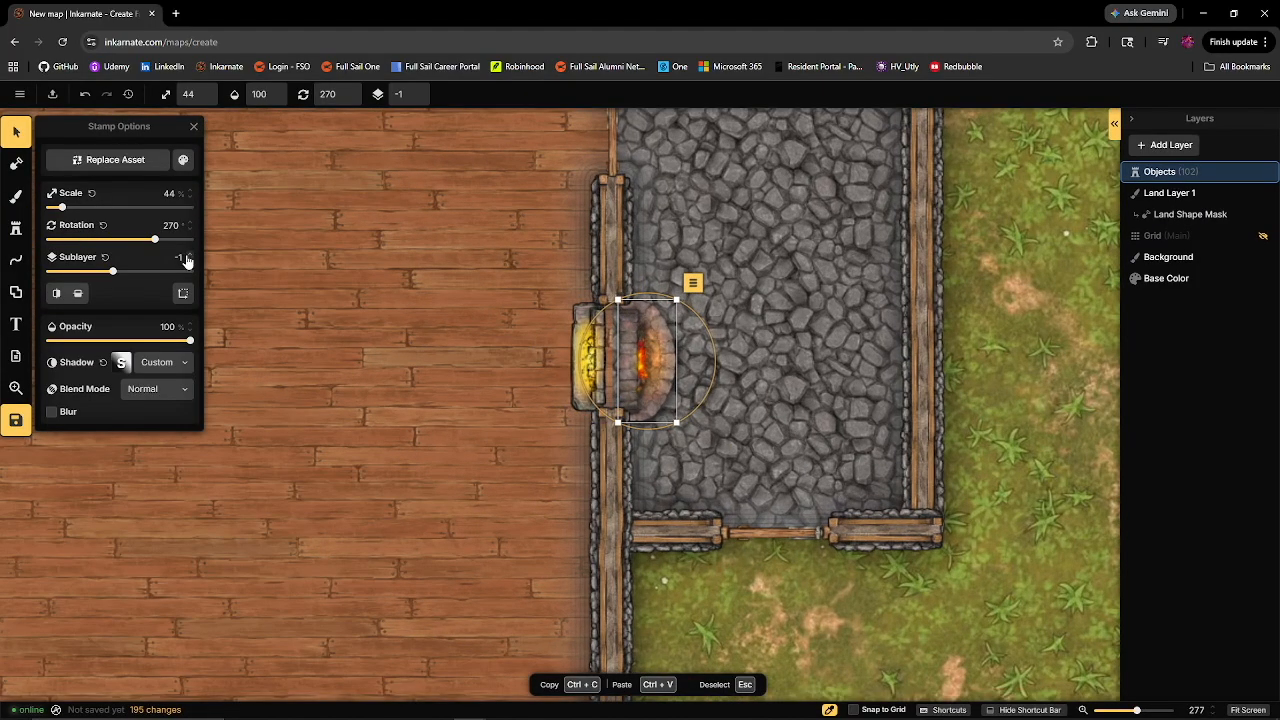
drag(529, 349, 543, 339)
- Search the stamp catalog for "stone" and choose a straight Stone Wall stamp from the Core pack
click(16, 228)
click(102, 228)
text(stone)
scroll(829, 417, down, 15)
scroll(1060, 505, up, 20)
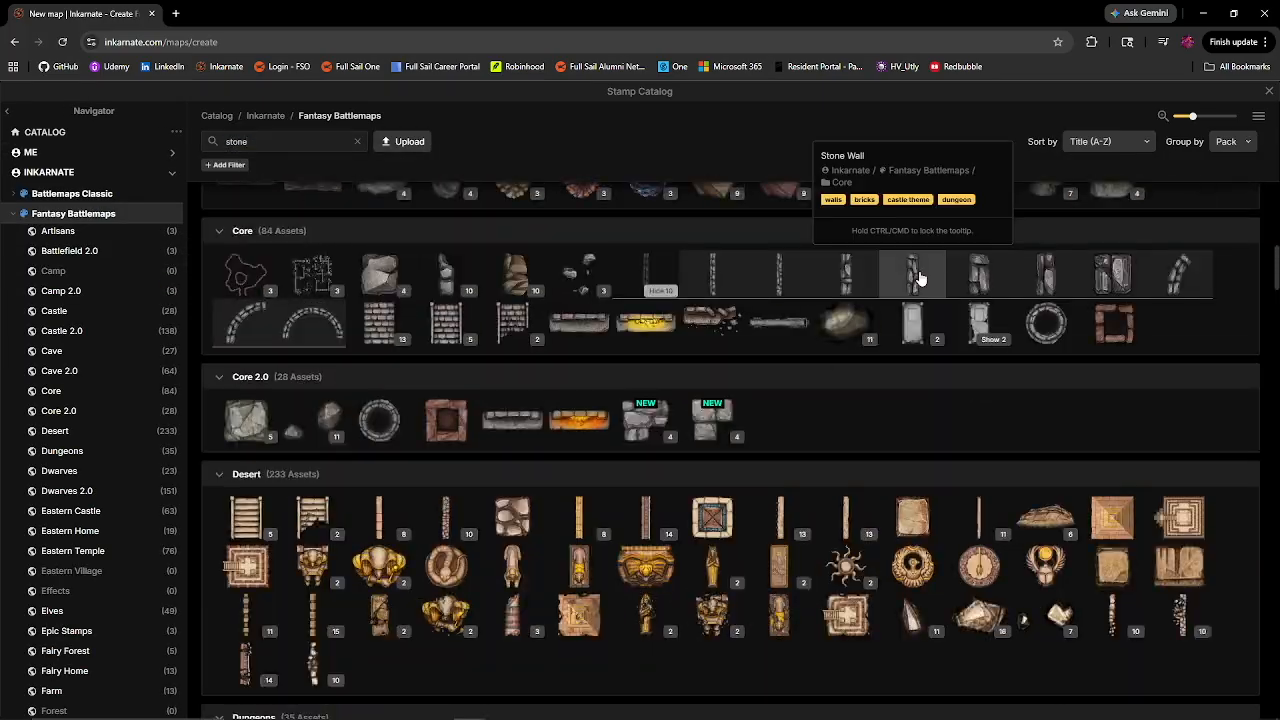
click(917, 276)
- Raise the Stone Wall stamp's sublayer and place two pieces in the wall gap between the two fireplaces
scroll(631, 354, up, 1)
double_click(191, 426)
click(627, 341)
click(626, 357)
scroll(626, 372, down, 5)
key(Escape)
scroll(674, 412, up, 3)
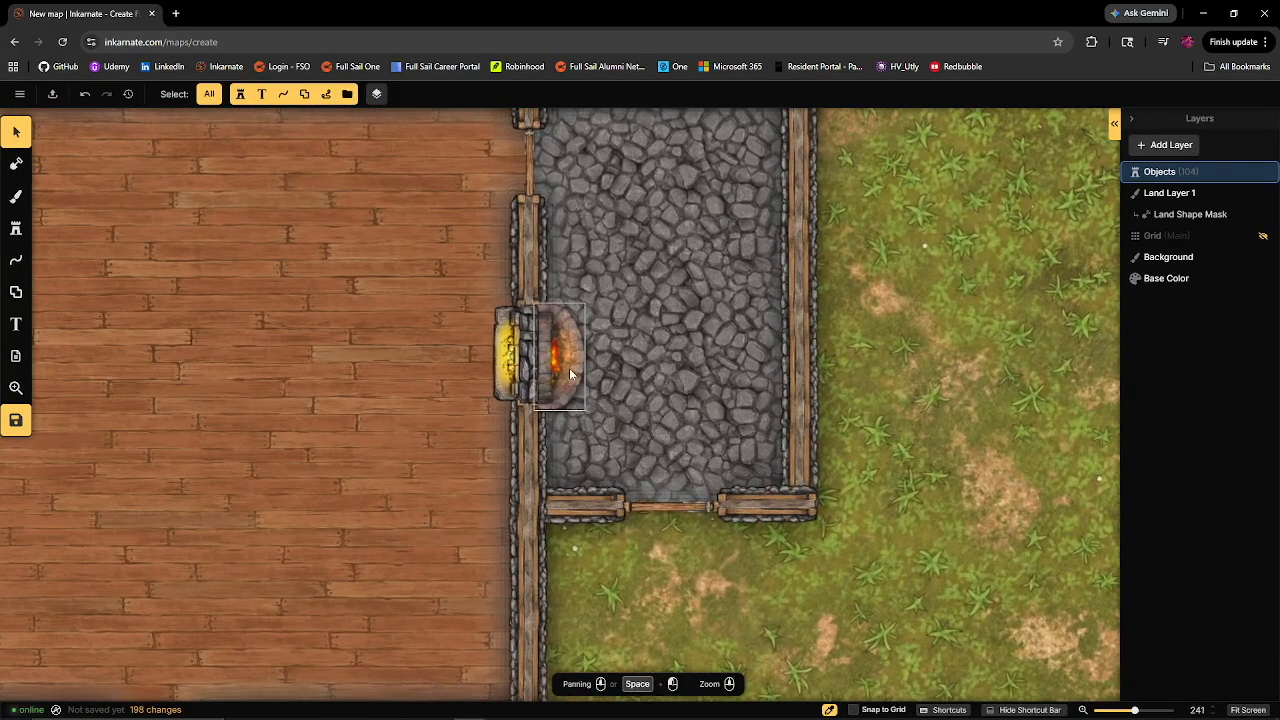
- Delete the Core fireplace and put a copy of Fireplace Lit in its place, rotated to face the main hall and set against the stone wall
click(492, 359)
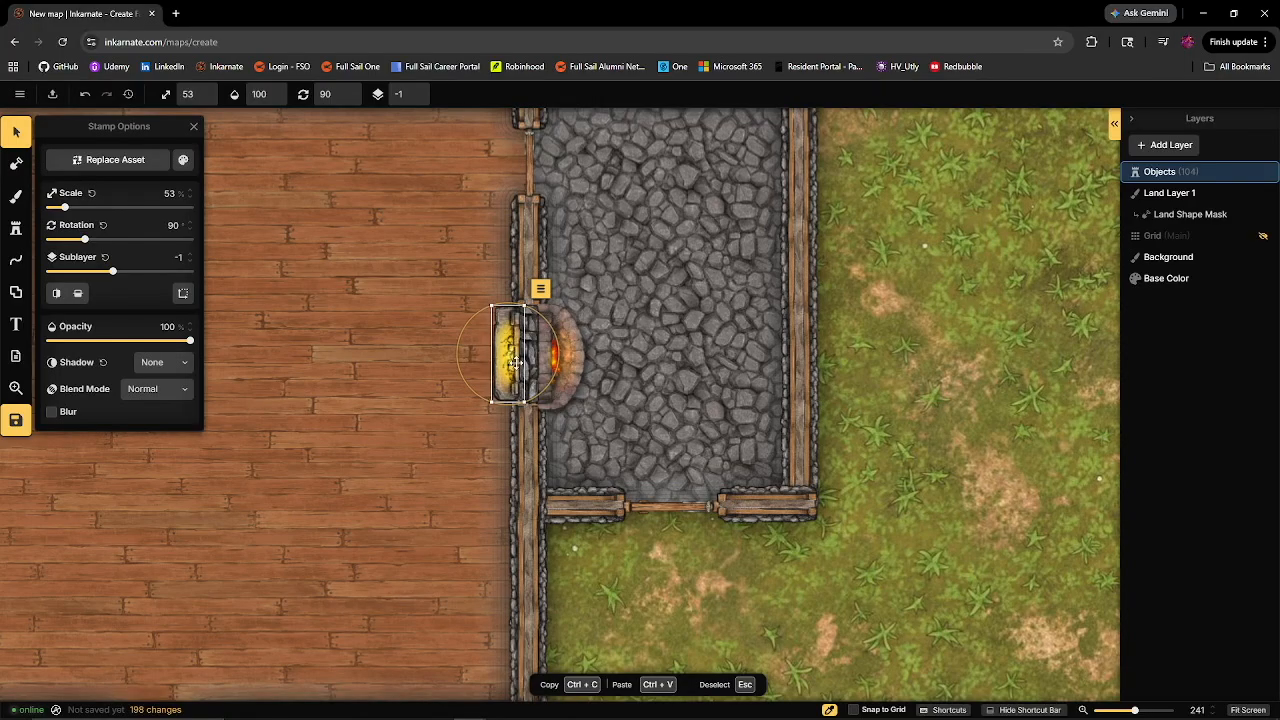
key(Delete)
click(565, 354)
key(ctrl+c)
key(ctrl+v)
click(464, 357)
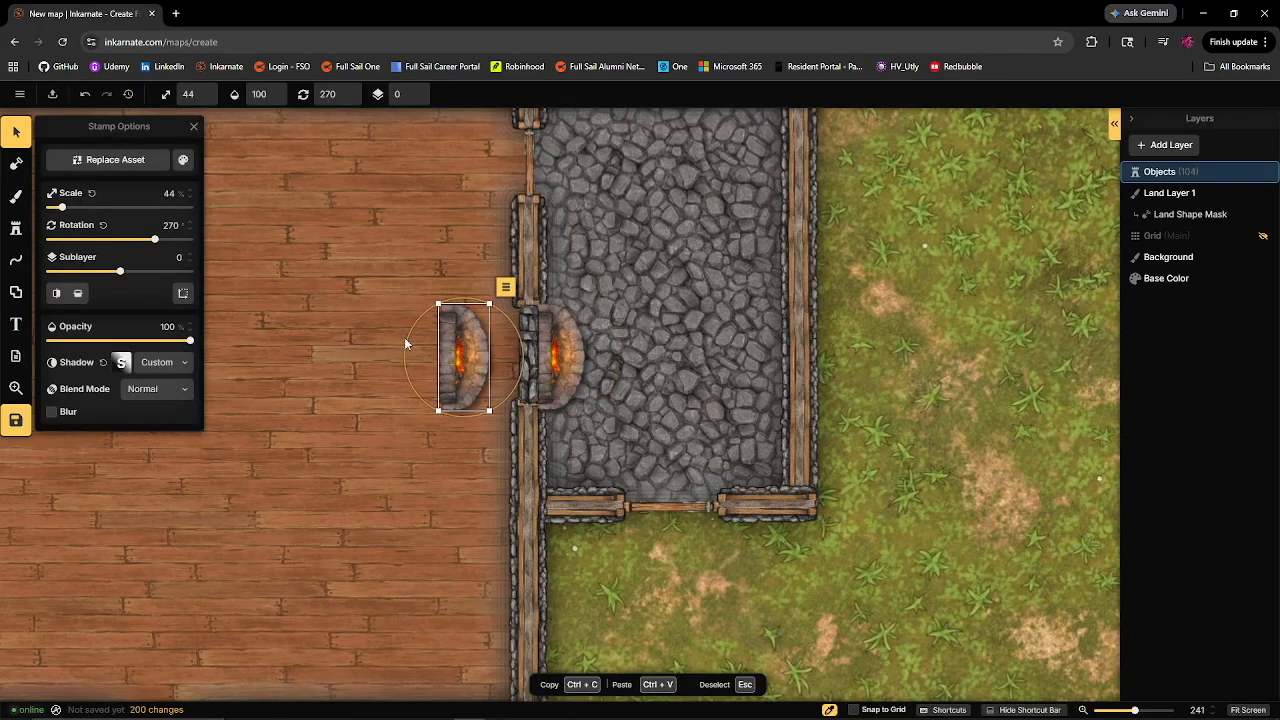
scroll(374, 346, down, 12)
drag(464, 357, 504, 357)
shift+click(560, 357)
click(640, 371)
click(528, 357)
- Select every wall, door and fireplace stamp of the building and lock them all in the object list
click(16, 228)
click(16, 132)
scroll(703, 380, down, 7)
drag(707, 397, 823, 455)
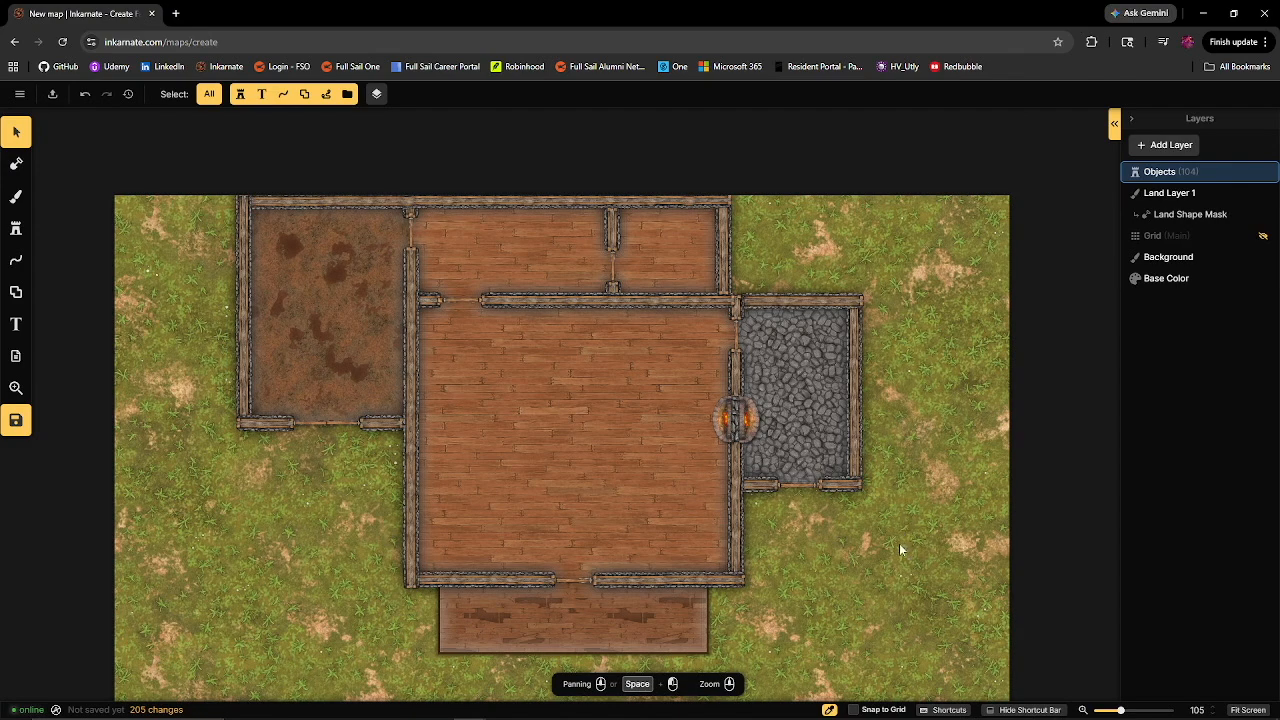
drag(896, 538, 864, 475)
scroll(882, 558, down, 1)
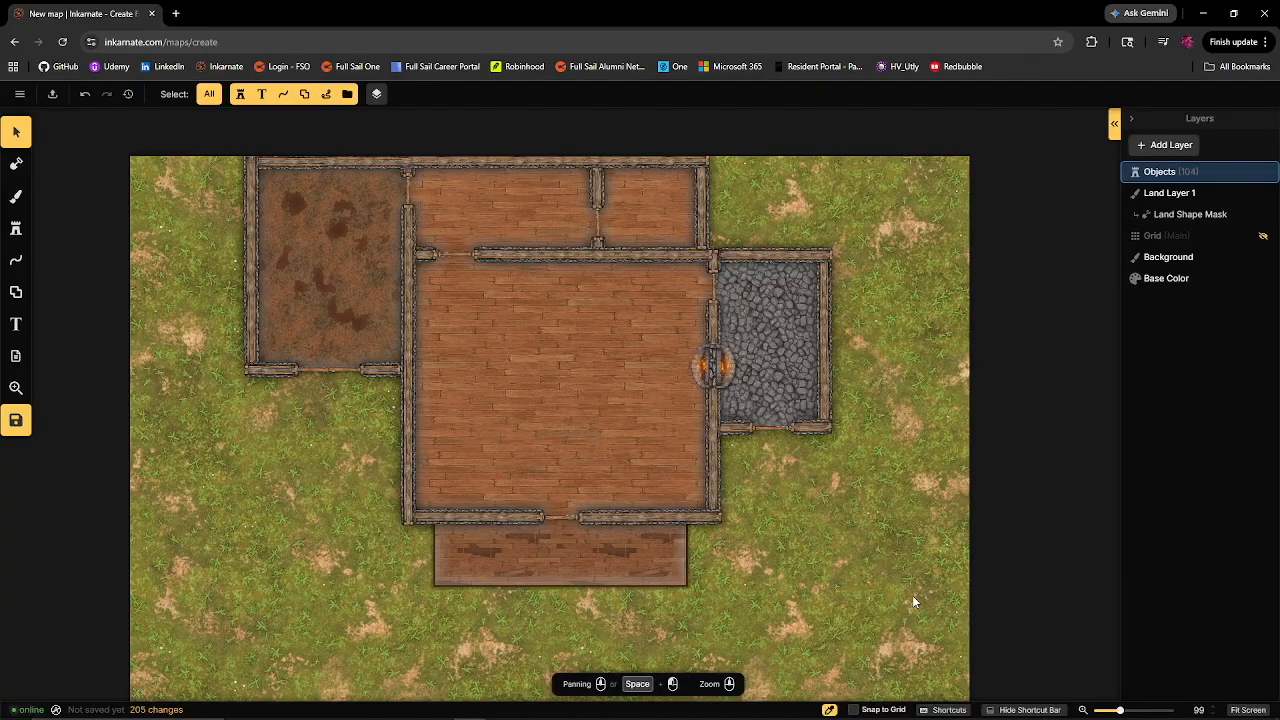
drag(870, 563, 192, 157)
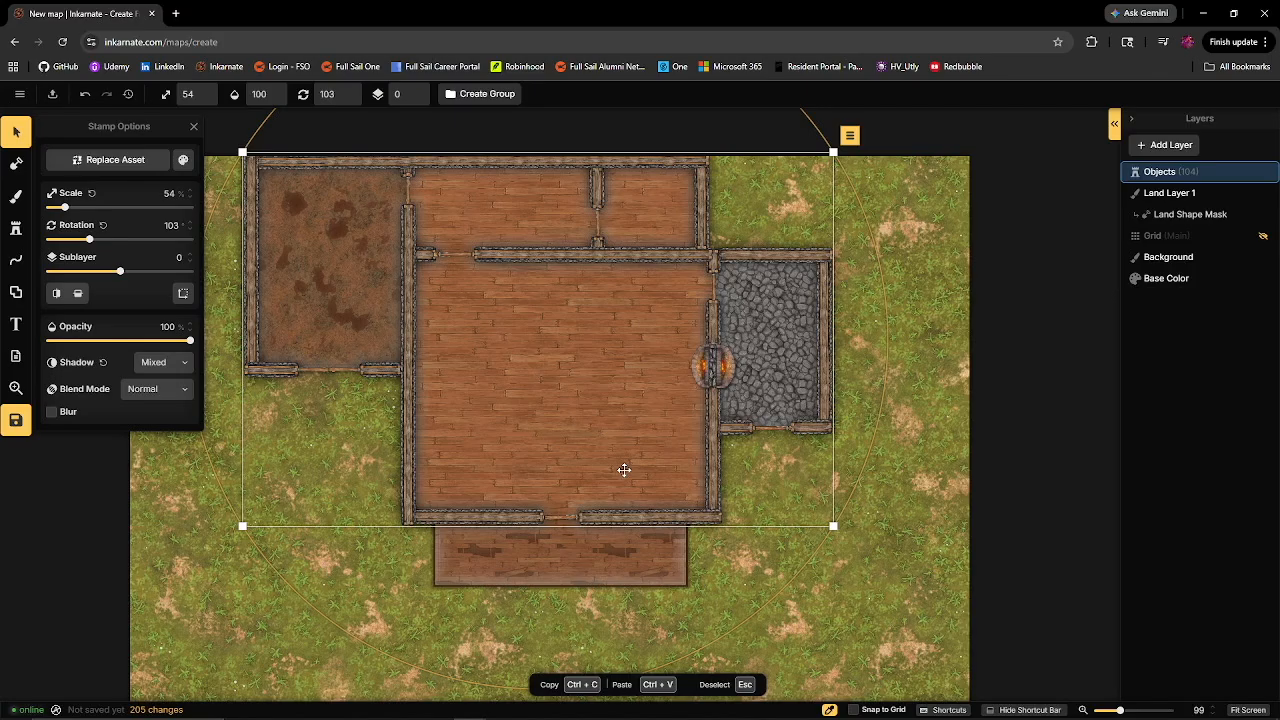
click(1113, 127)
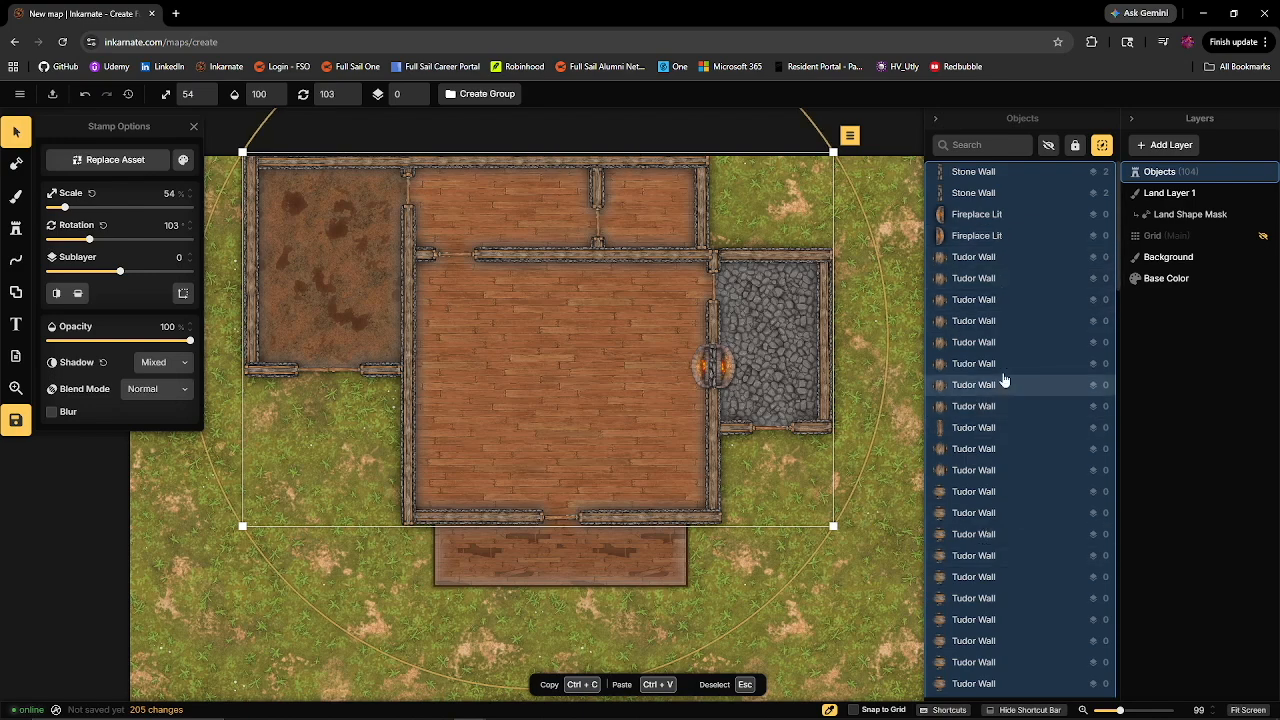
click(1075, 147)
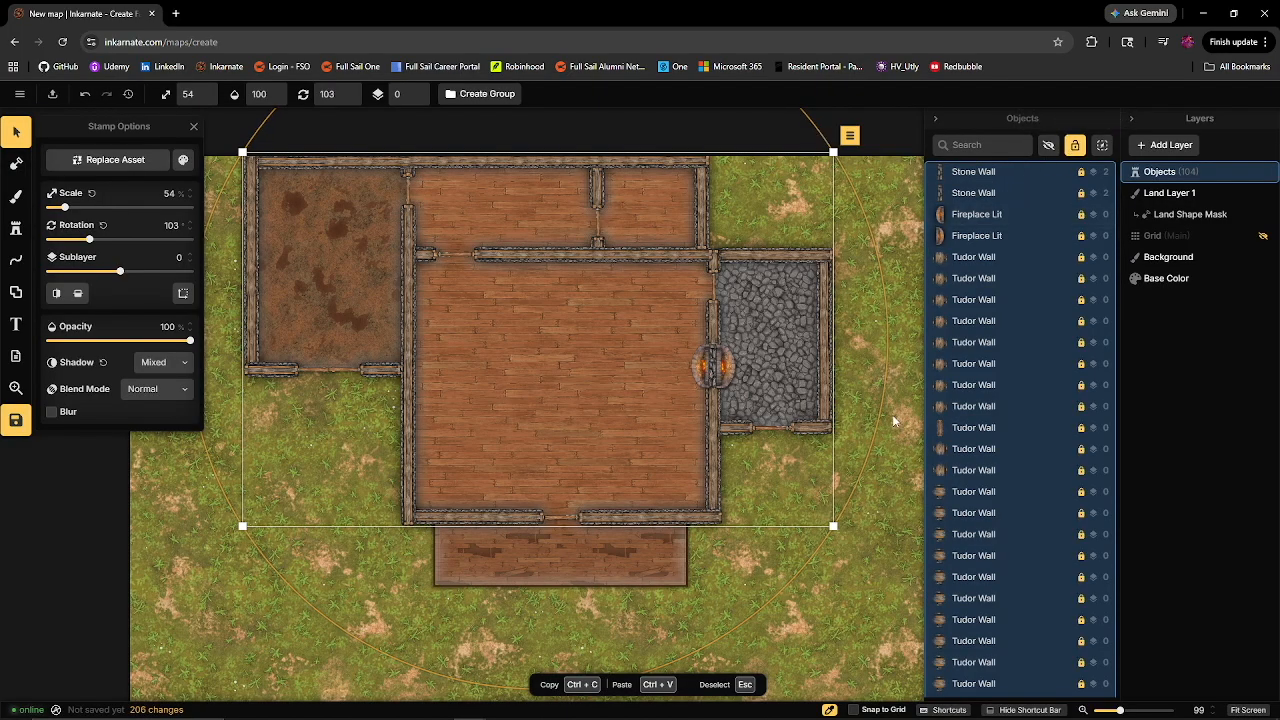
- Check across the whole building whether the locked stamps can still be selected or moved
click(894, 437)
drag(869, 501, 703, 304)
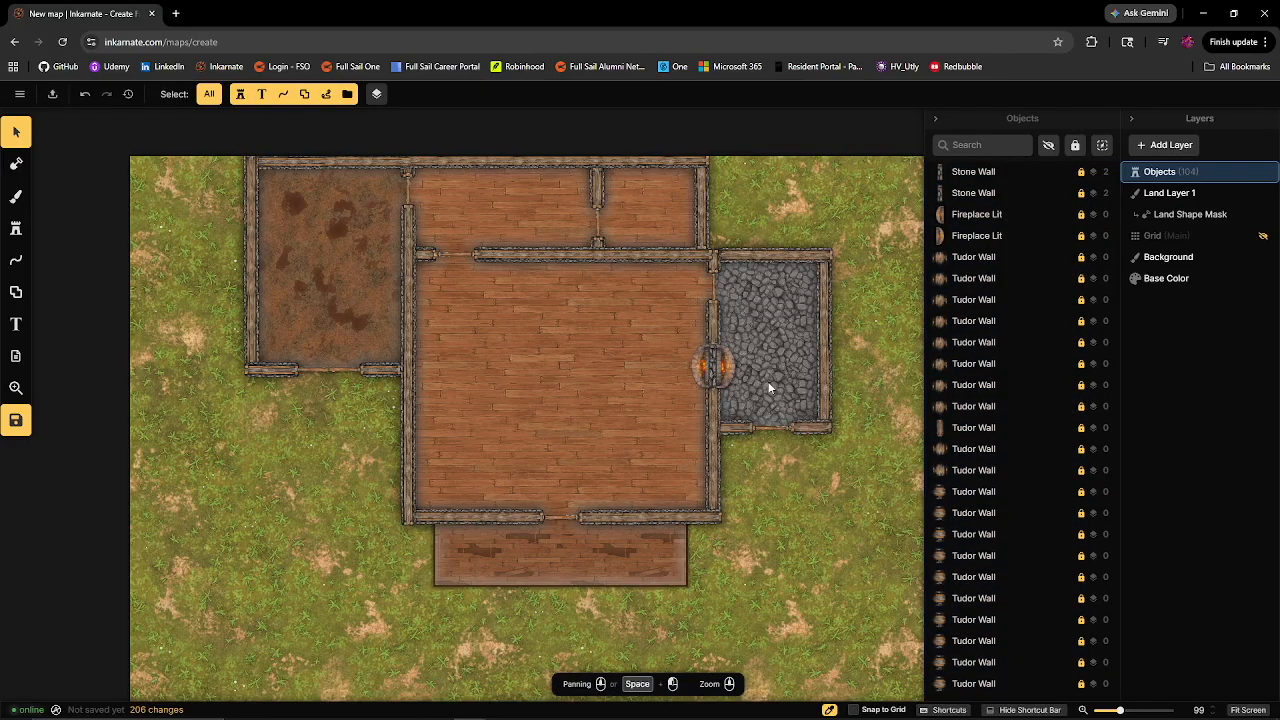
drag(490, 318, 722, 518)
drag(384, 364, 569, 510)
drag(205, 289, 497, 511)
drag(263, 305, 487, 497)
drag(272, 324, 658, 564)
drag(448, 324, 707, 477)
drag(429, 371, 740, 596)
drag(391, 339, 682, 556)
drag(303, 283, 463, 446)
scroll(728, 491, down, 2)
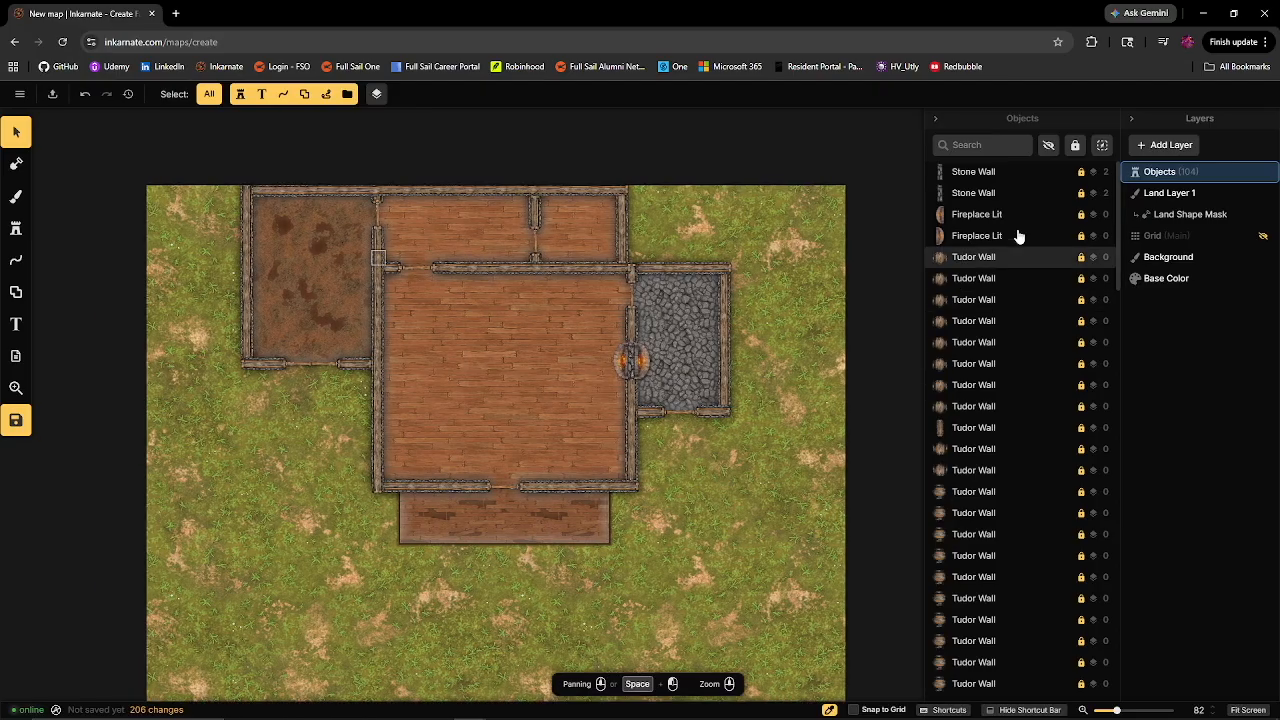
- Search the stamp catalog for "bar" and choose the Bar Table stamp from the Tavern pack
click(936, 120)
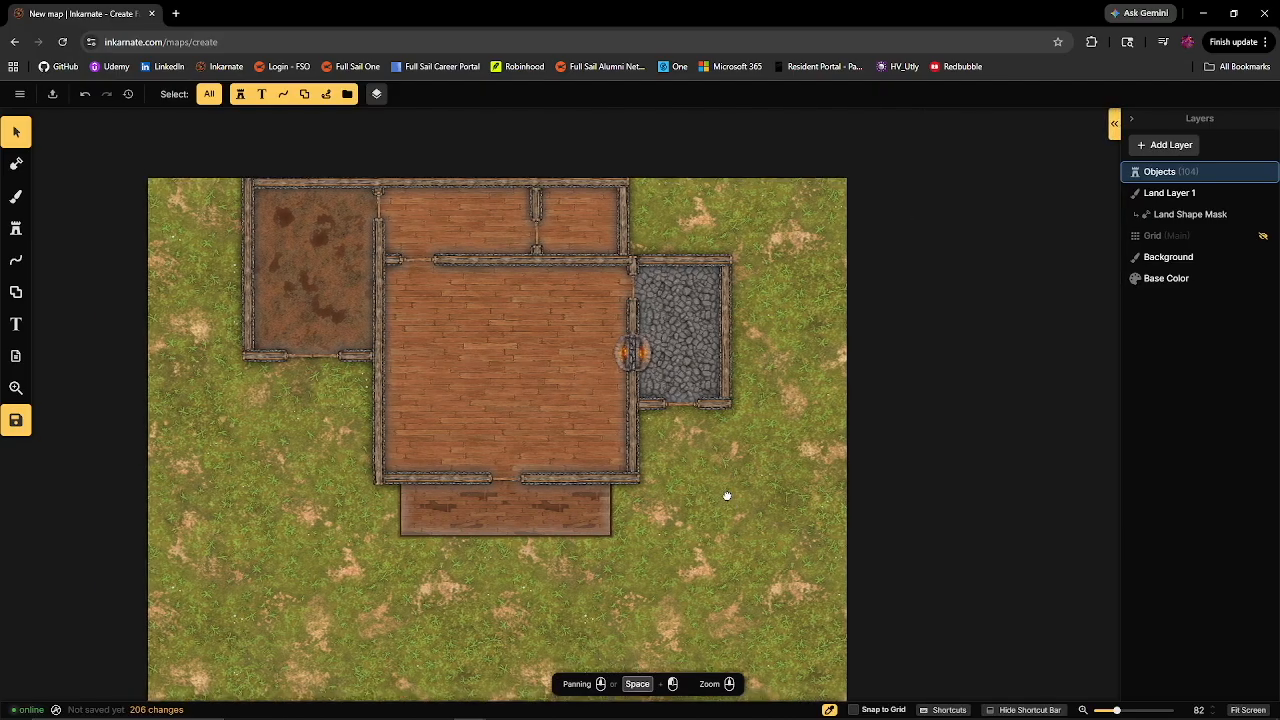
drag(726, 497, 714, 485)
scroll(612, 418, up, 5)
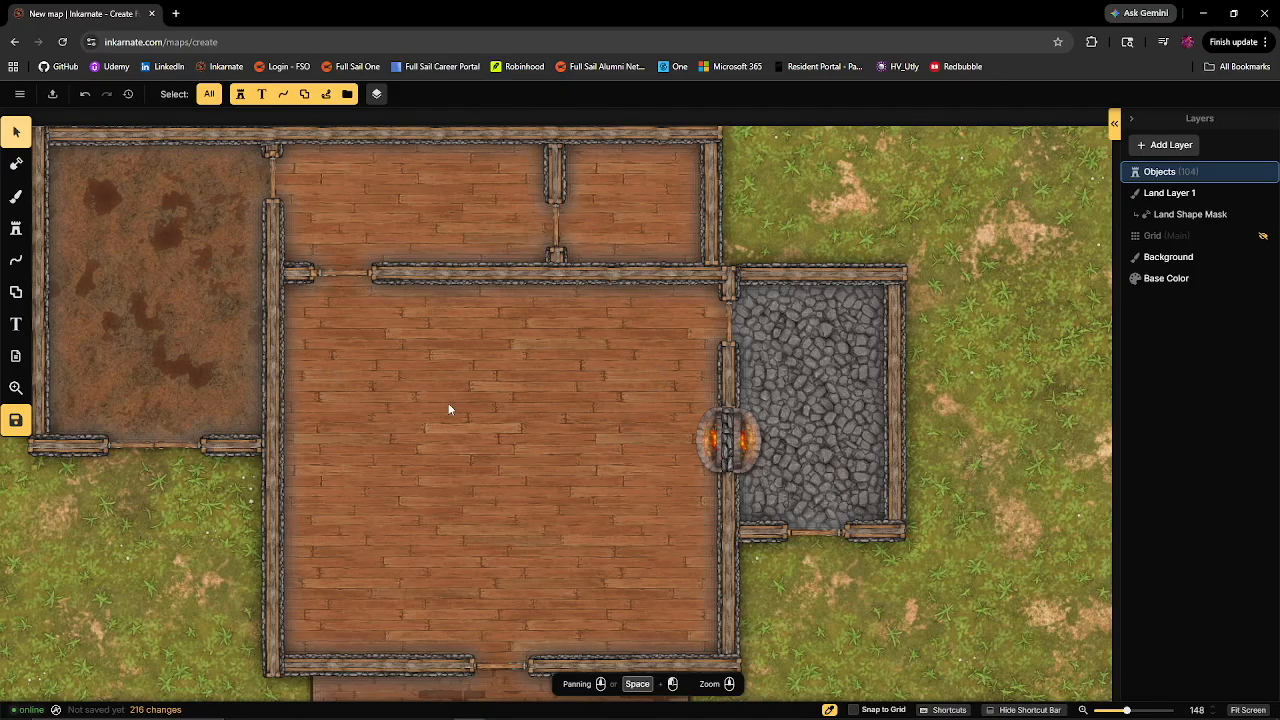
click(16, 228)
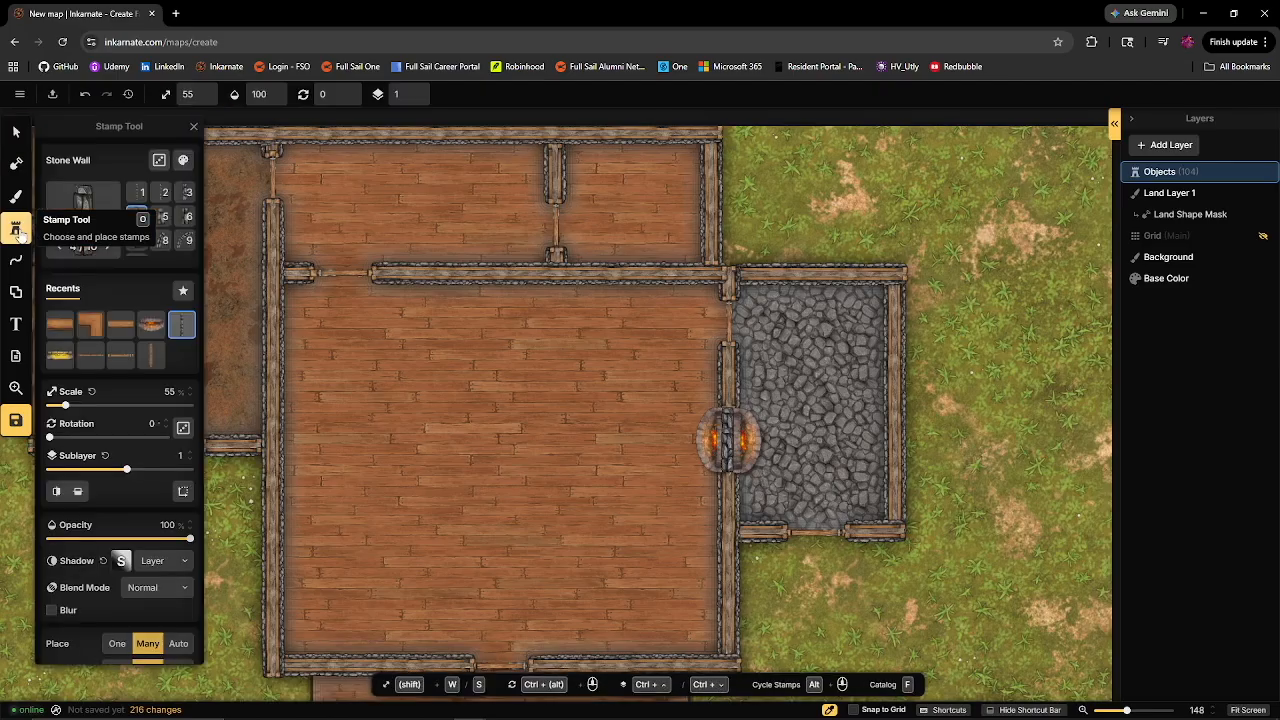
click(85, 214)
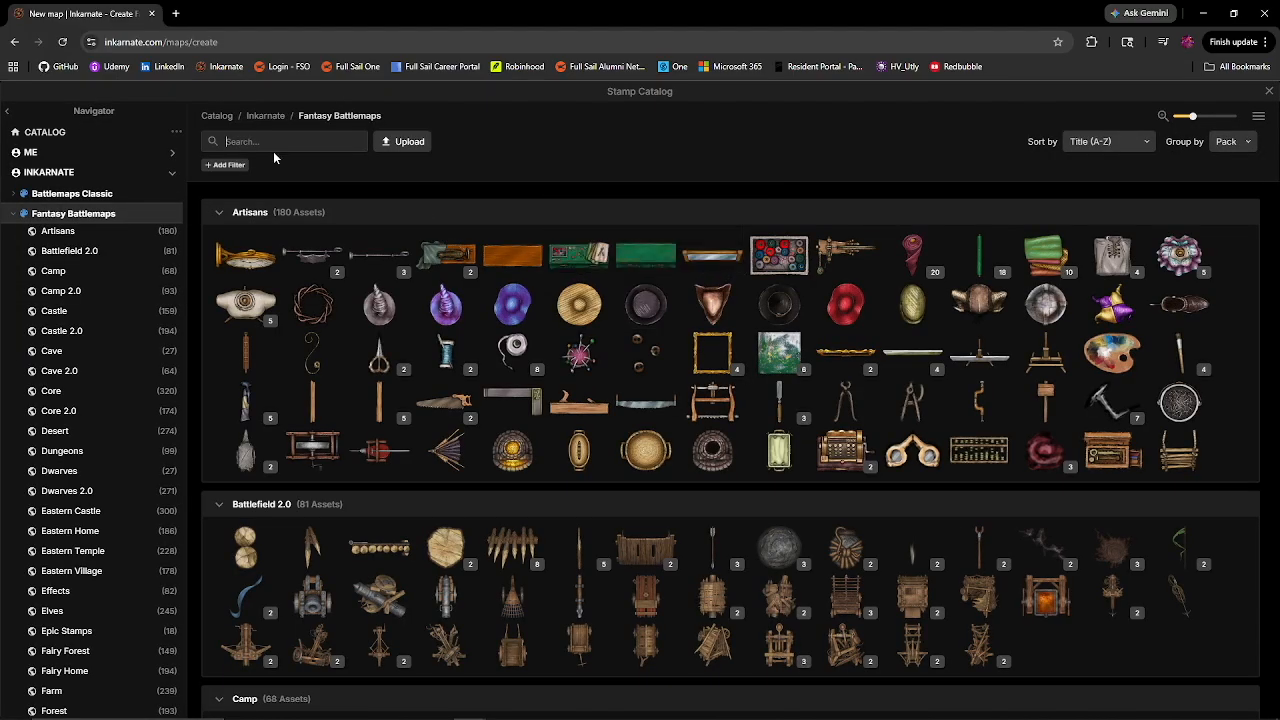
text(bar)
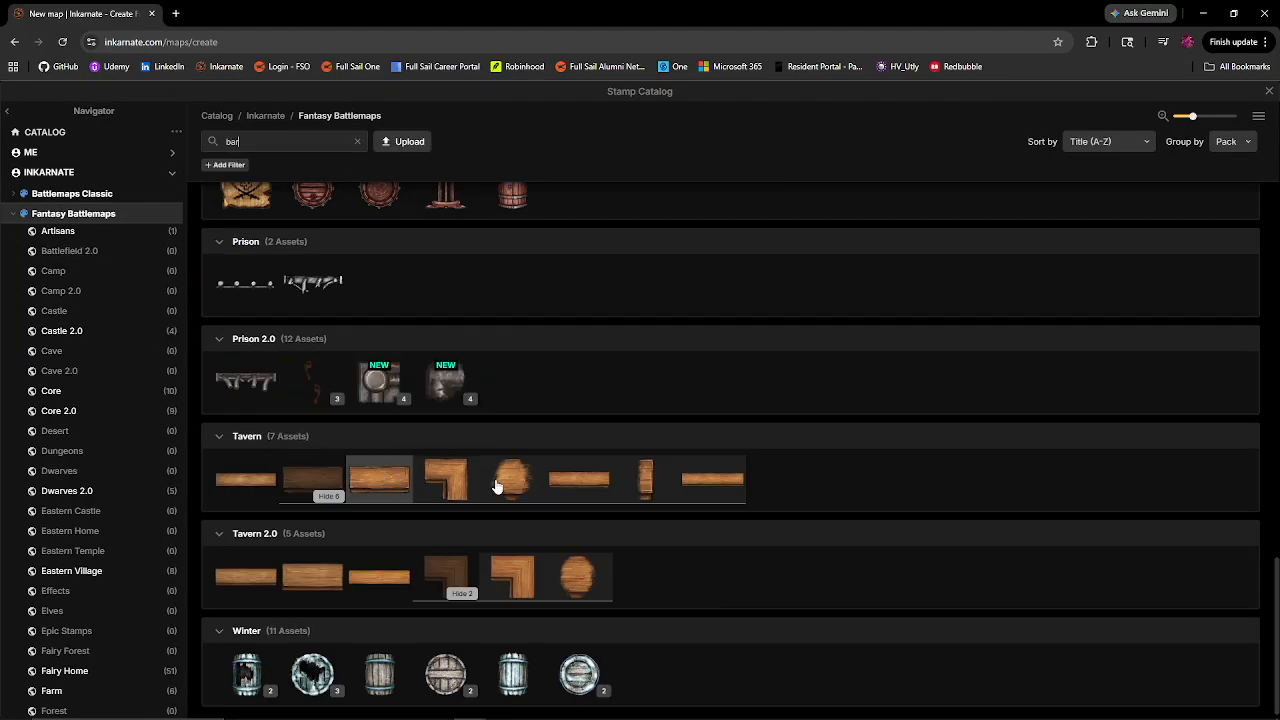
click(402, 485)
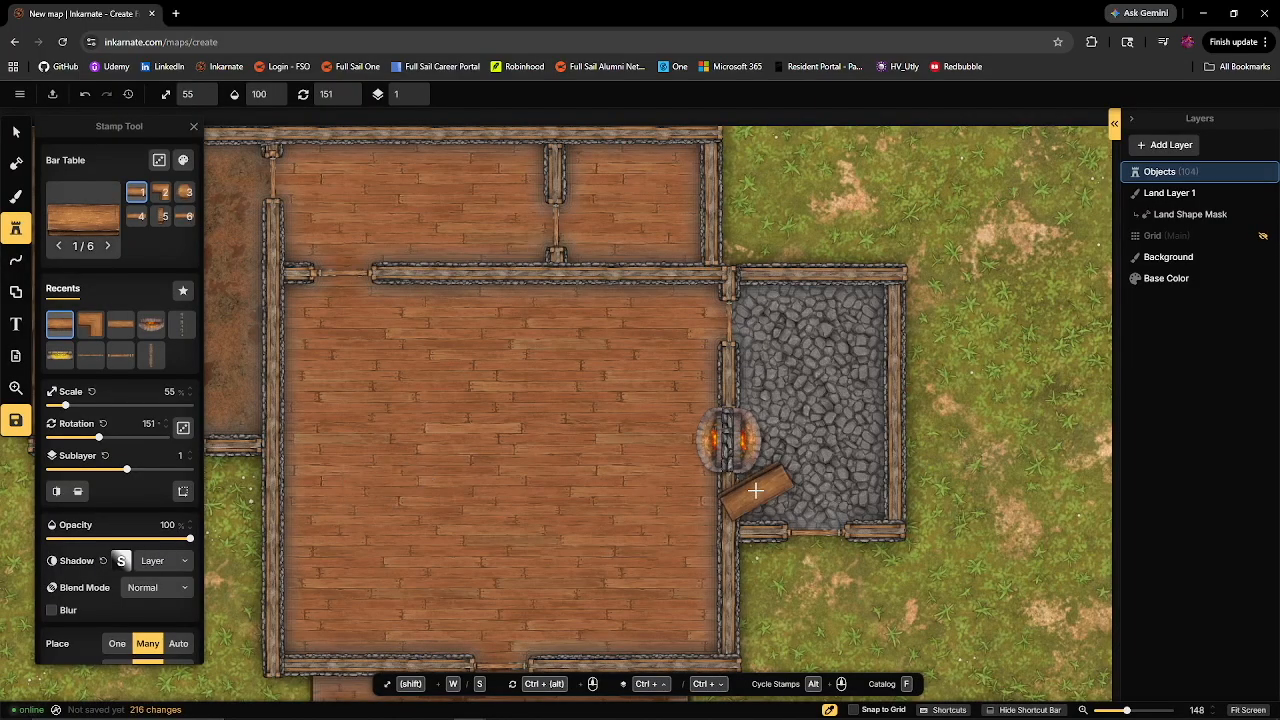
- Place a long horizontal Bar Table piece at rotation 0 in the main hall's upper part and fit a corner piece to its right end
drag(96, 441, 30, 442)
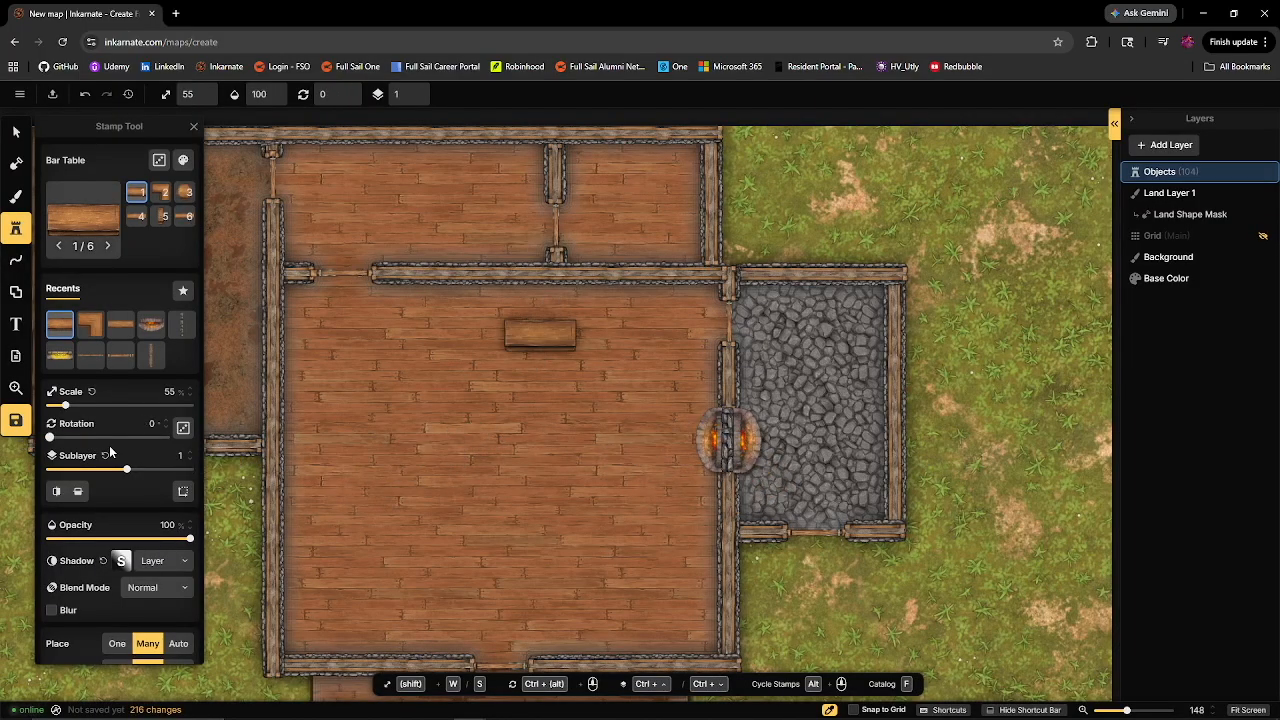
click(189, 216)
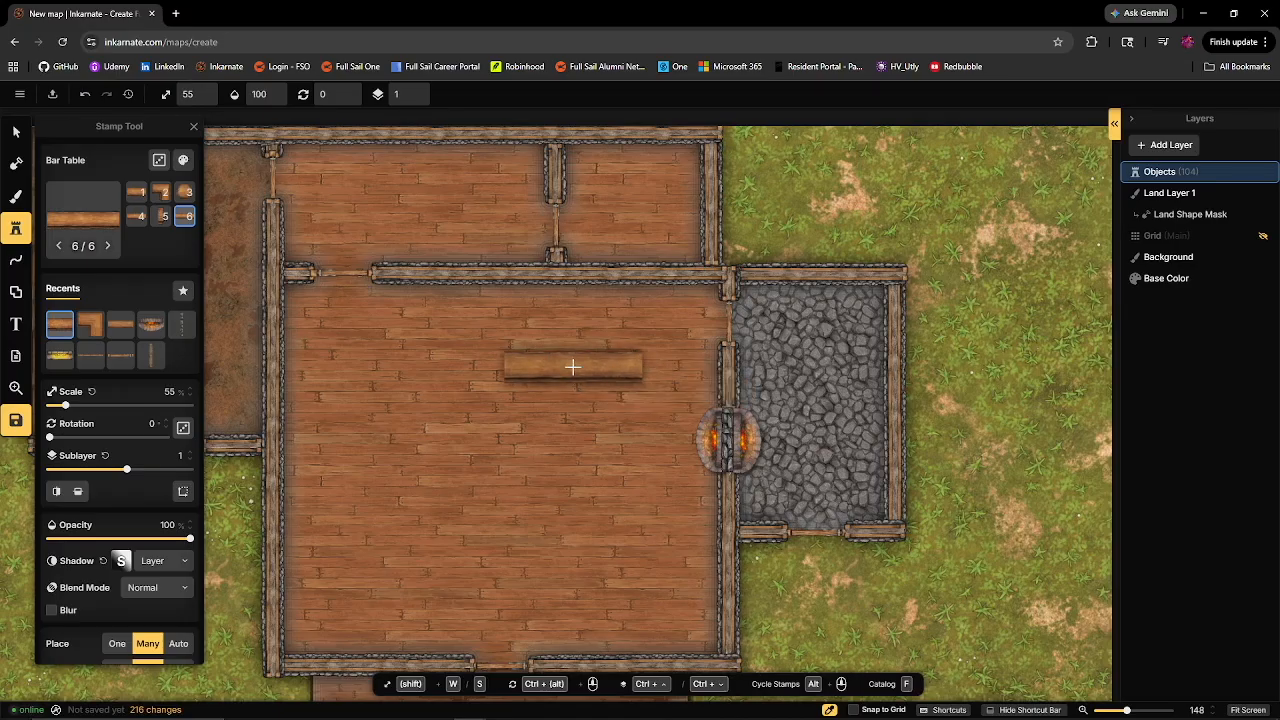
scroll(573, 367, up, 8)
click(567, 345)
scroll(671, 335, down, 2)
scroll(670, 330, down, 3)
click(667, 324)
click(16, 132)
drag(544, 343, 520, 343)
- Add a Bar Table piece rotated 90° between the counter's corner and the upper wall, and lower its sublayer to -1
click(16, 228)
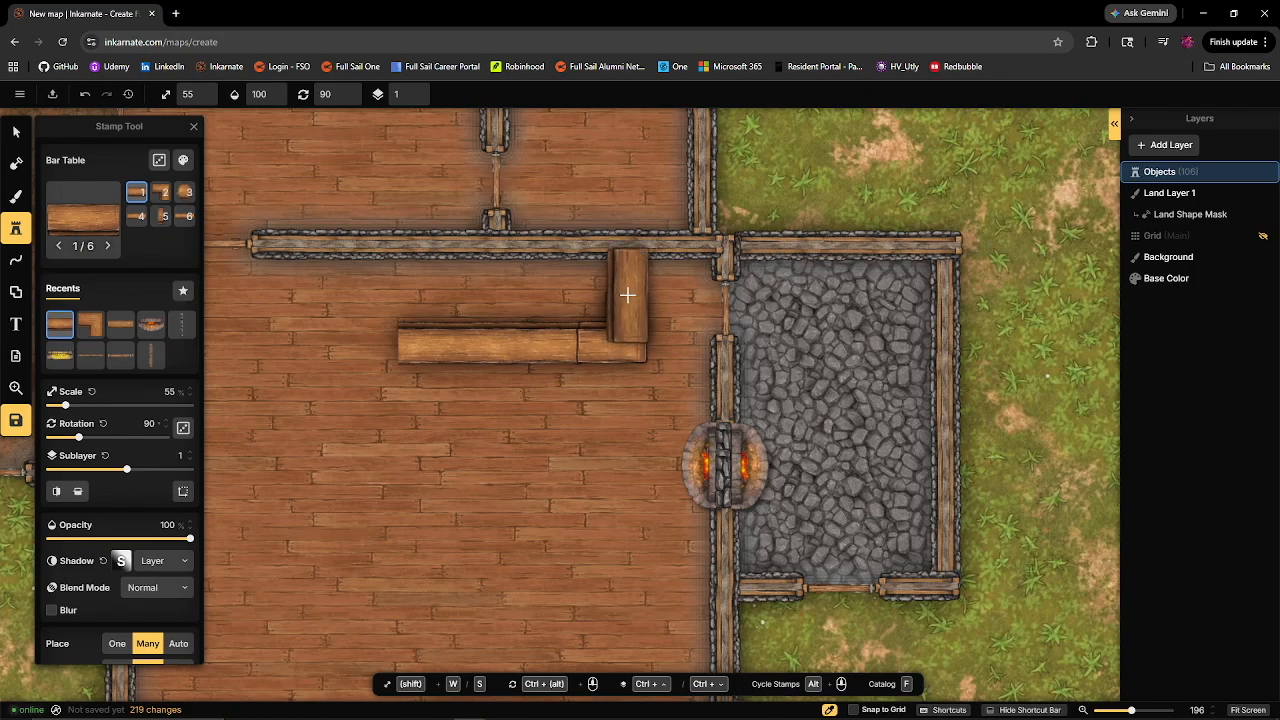
click(626, 294)
click(16, 132)
click(626, 294)
click(190, 262)
click(190, 262)
drag(385, 385, 617, 294)
- Cap the counter's open left end with the fifth Bar Table variant, rotated 180° and aligned with the counter edge
click(16, 228)
click(163, 219)
scroll(392, 342, up, 9)
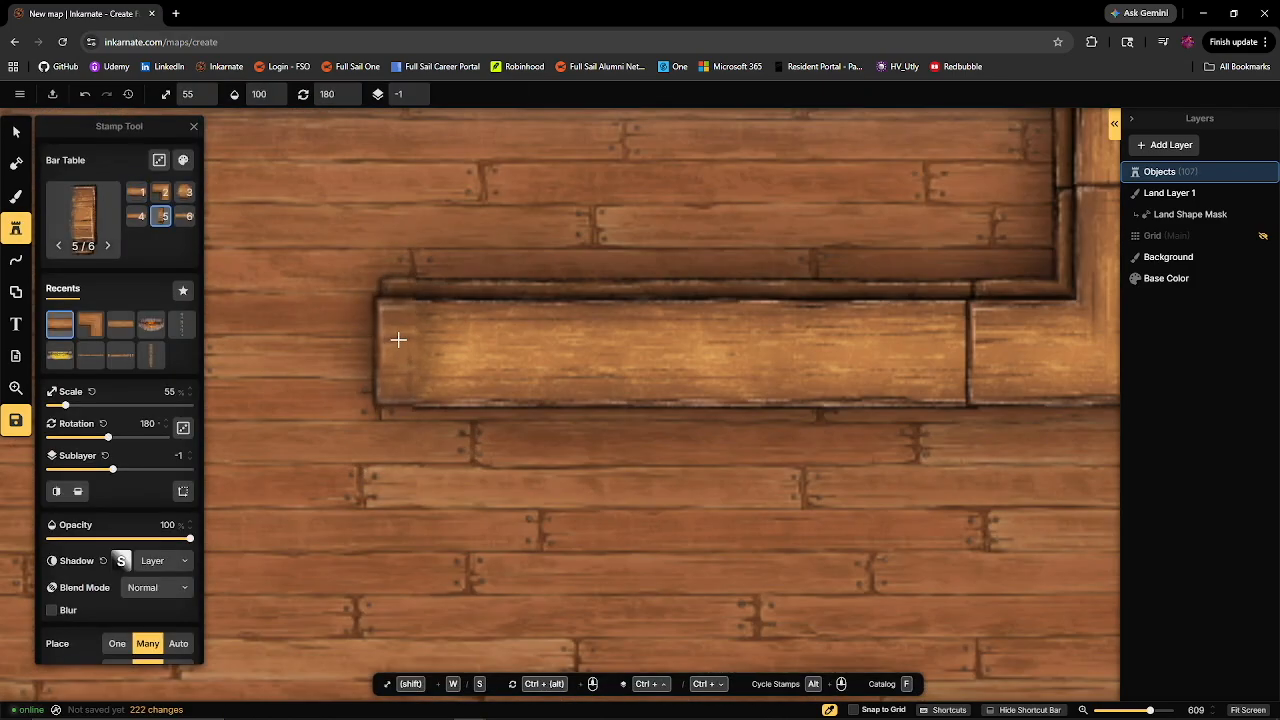
click(404, 342)
click(16, 132)
click(399, 356)
drag(399, 356, 410, 354)
- Hide both counter joints with Bar Table Cover stamps on sublayer 1
click(16, 228)
click(60, 324)
scroll(645, 250, down, 3)
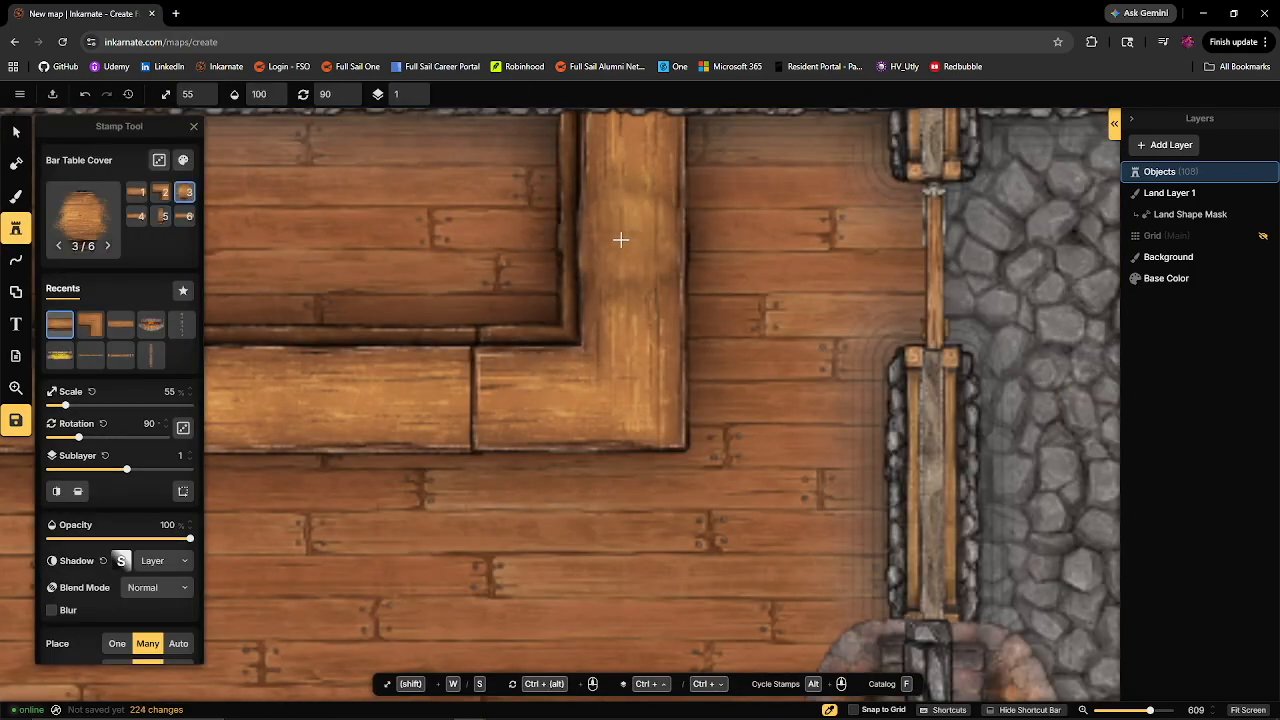
click(620, 240)
scroll(486, 400, up, 3)
click(482, 400)
scroll(675, 500, down, 3)
key(Escape)
scroll(525, 556, down, 8)
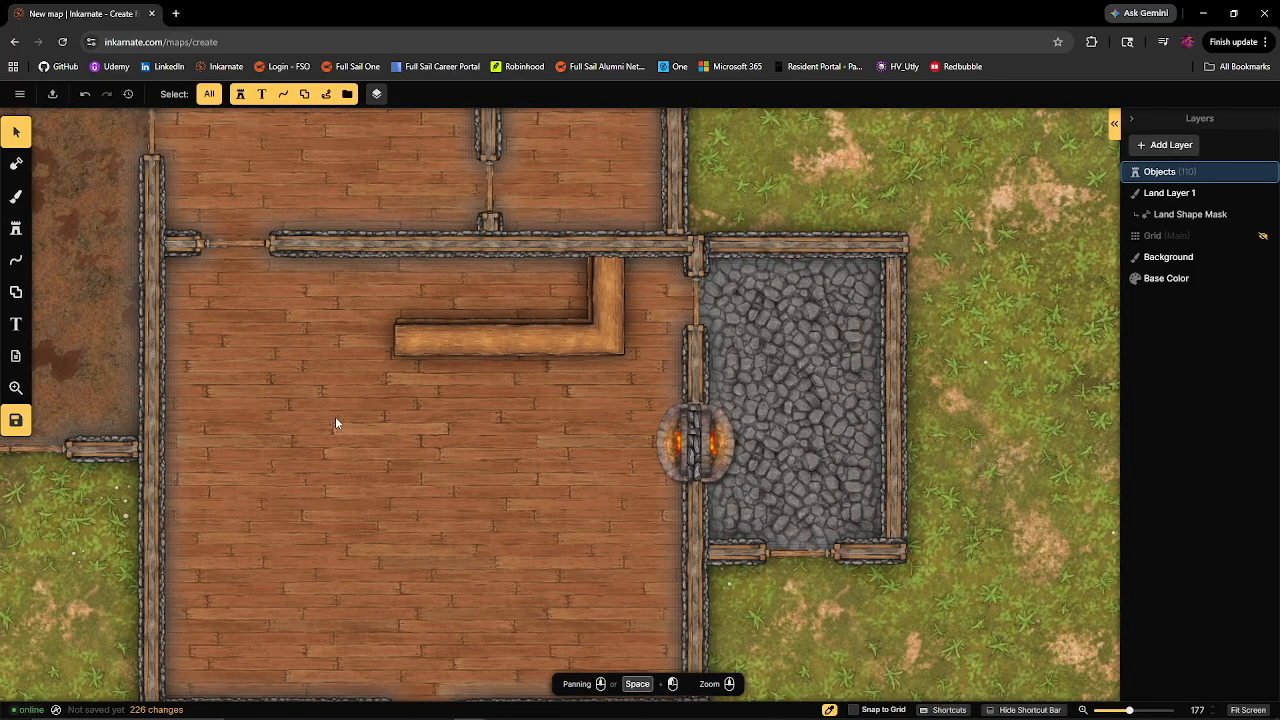
- Search the stamp catalog for "stair" and choose the Rustic Wooden Stairs stamp
click(16, 228)
click(83, 219)
double_click(280, 138)
text(stair)
click(464, 369)
click(514, 353)
- Place a Rustic Wooden Stairs flight in the main hall's left part at scale 50 and rotation 270
drag(232, 292, 504, 271)
key(s)
scroll(520, 318, down, 1)
scroll(545, 358, up, 1)
scroll(530, 372, down, 1)
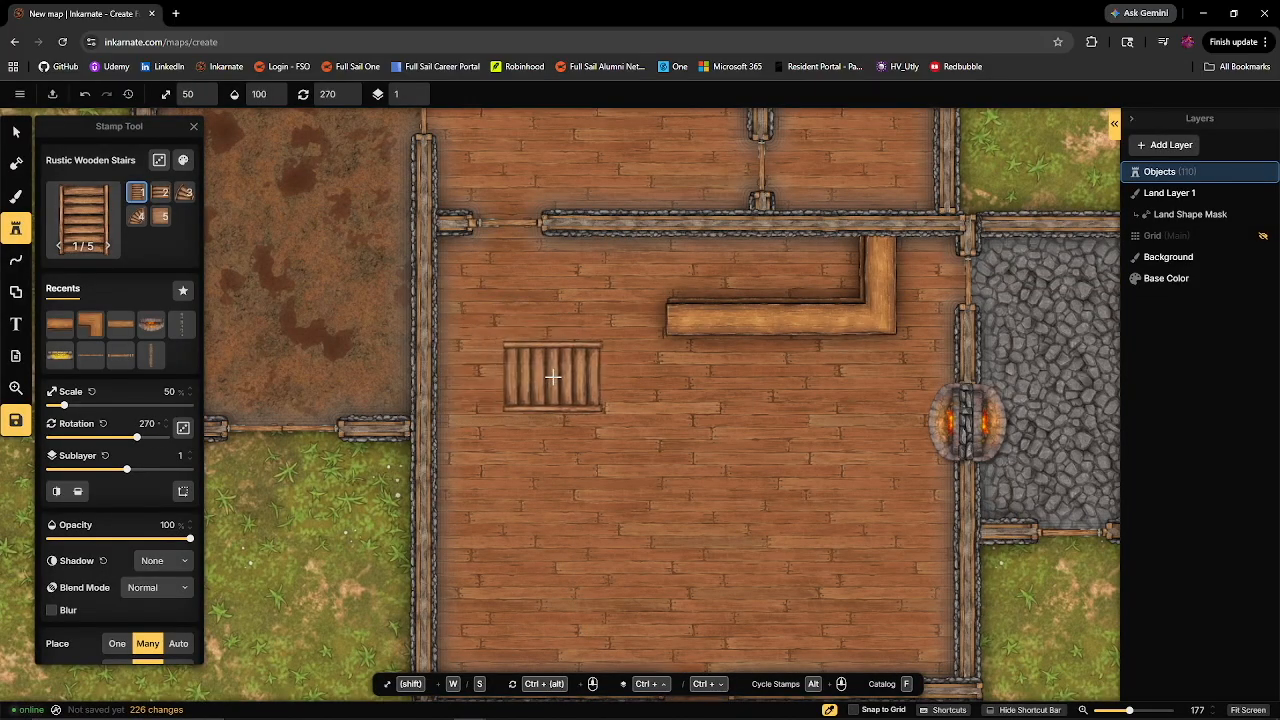
click(554, 376)
- Add a wooden landing against the hall's left wall and a short upper flight above it, joining the lower stairs
scroll(466, 425, up, 3)
click(461, 367)
key(Escape)
scroll(466, 335, down, 2)
scroll(466, 325, up, 1)
click(462, 299)
key(Escape)
click(563, 383)
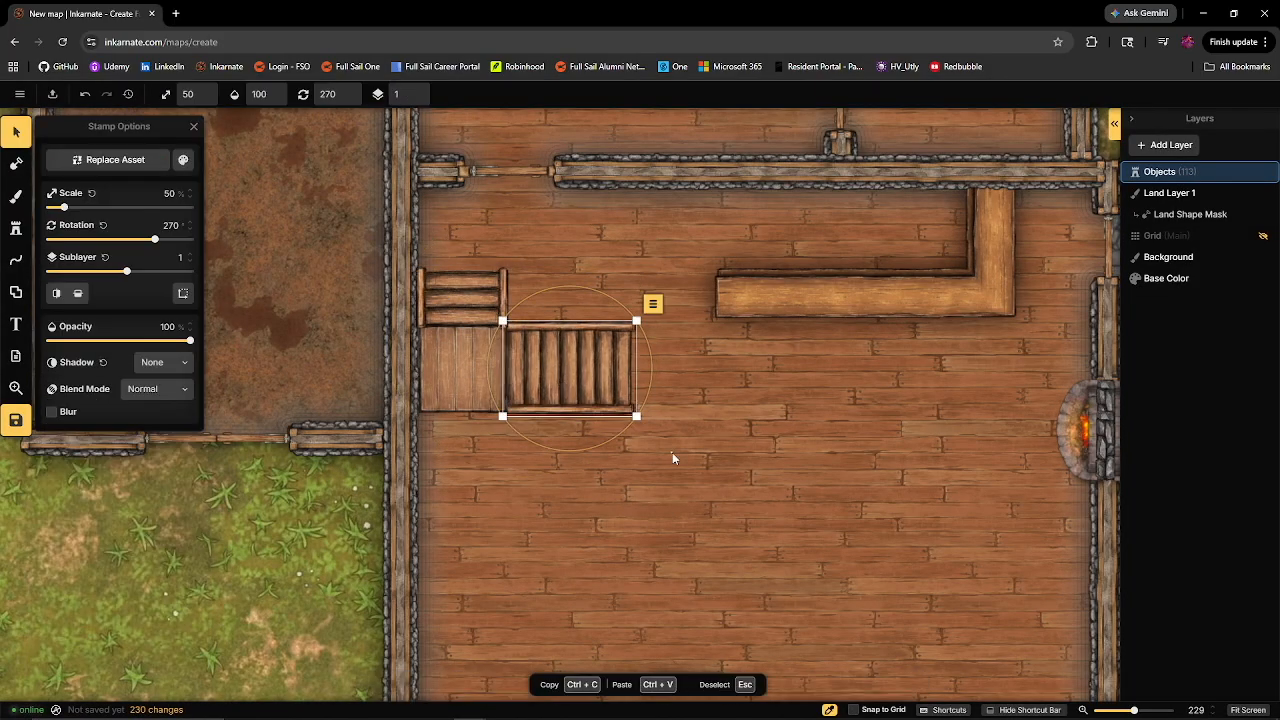
scroll(438, 399, up, 3)
scroll(509, 452, down, 4)
drag(661, 440, 491, 420)
scroll(500, 430, down, 1)
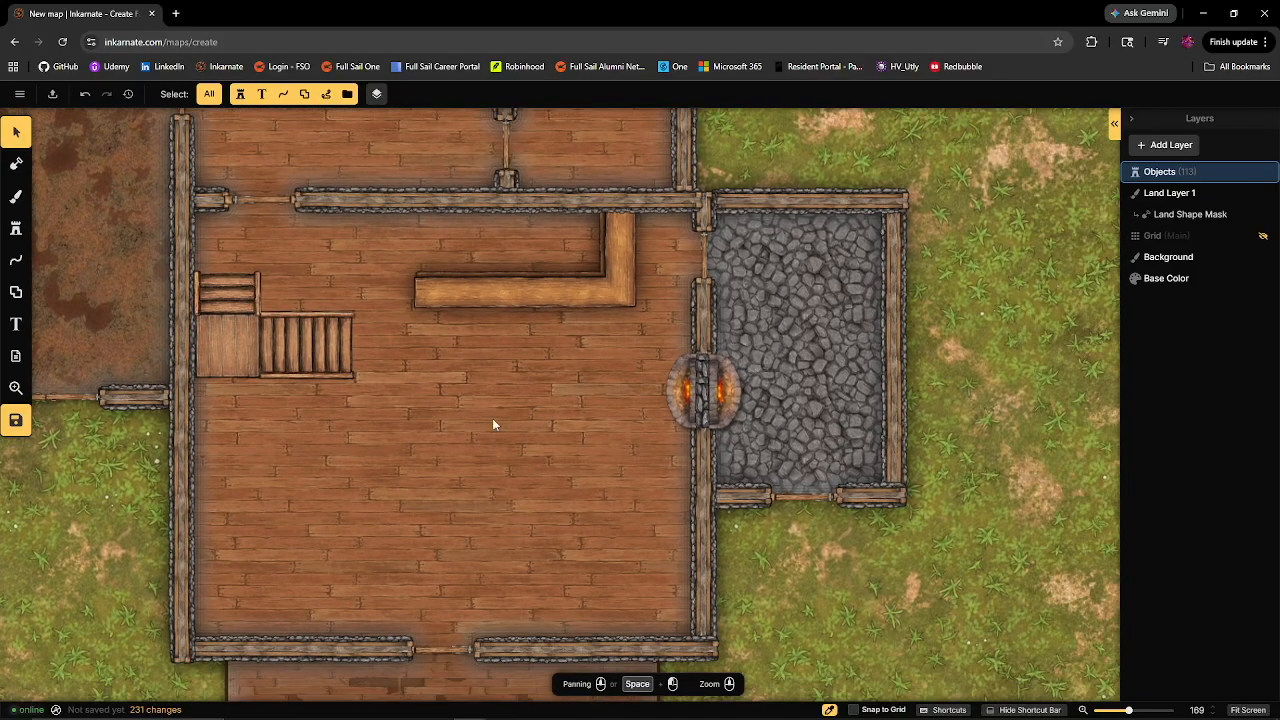
- Search the stamp catalog for "shelf" and choose the Stocked Tavern Shelf stamp from the Tavern 2.0 pack
key(s)
click(114, 214)
click(277, 142)
text(shelf)
scroll(372, 507, down, 5)
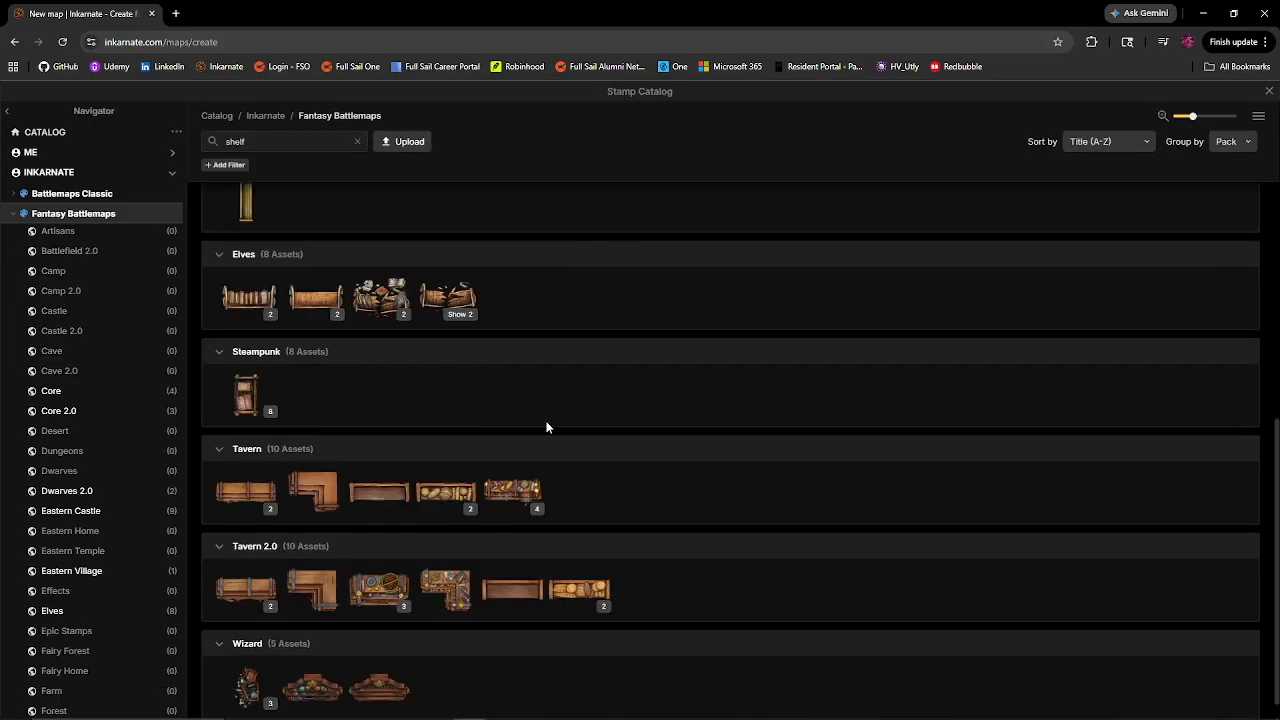
click(398, 586)
- Place a Stocked Tavern Shelf behind the bar, scale it down to 40, and set it against the upper wall
click(545, 214)
key(v)
click(548, 215)
key(s)
key(s)
key(s)
key(s)
key(s)
key(s)
key(s)
drag(548, 216, 565, 208)
- Extend the shelving along the upper wall with two more Stocked Tavern Shelf pieces, using variant 4 for the last
click(15, 229)
click(471, 212)
click(136, 217)
scroll(370, 222, up, 2)
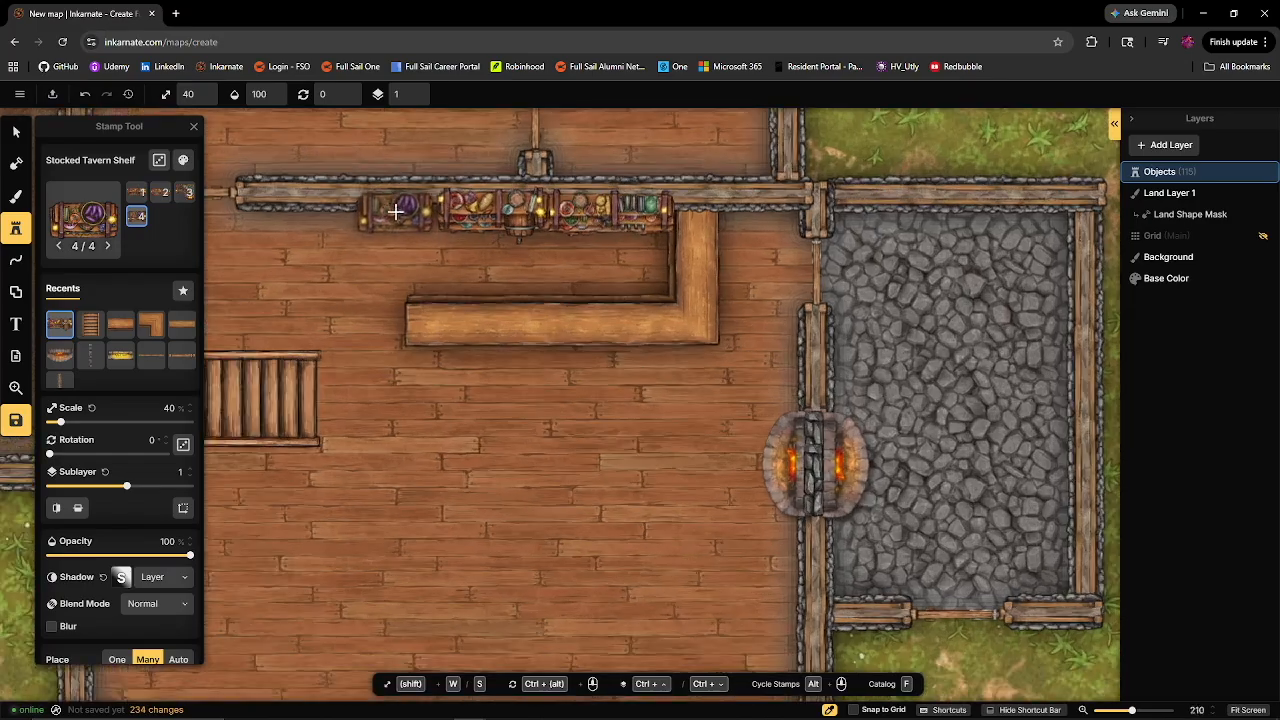
click(422, 210)
- Place three Barrel stamps at scale 50 and sublayer -1 in the hall's corner above the stairs
drag(588, 438, 531, 389)
scroll(525, 385, down, 2)
click(83, 217)
drag(386, 325, 740, 379)
key(w)
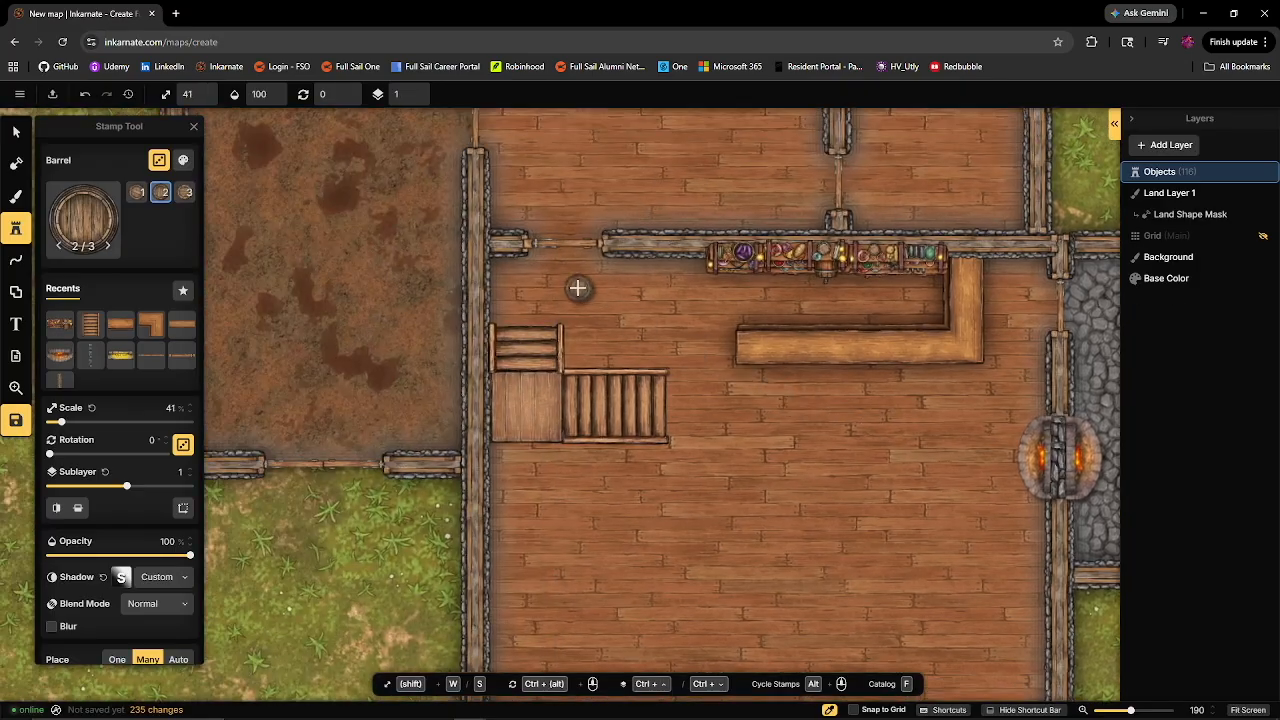
key(w)
key(w)
key(w)
key(w)
key(w)
scroll(535, 265, up, 1)
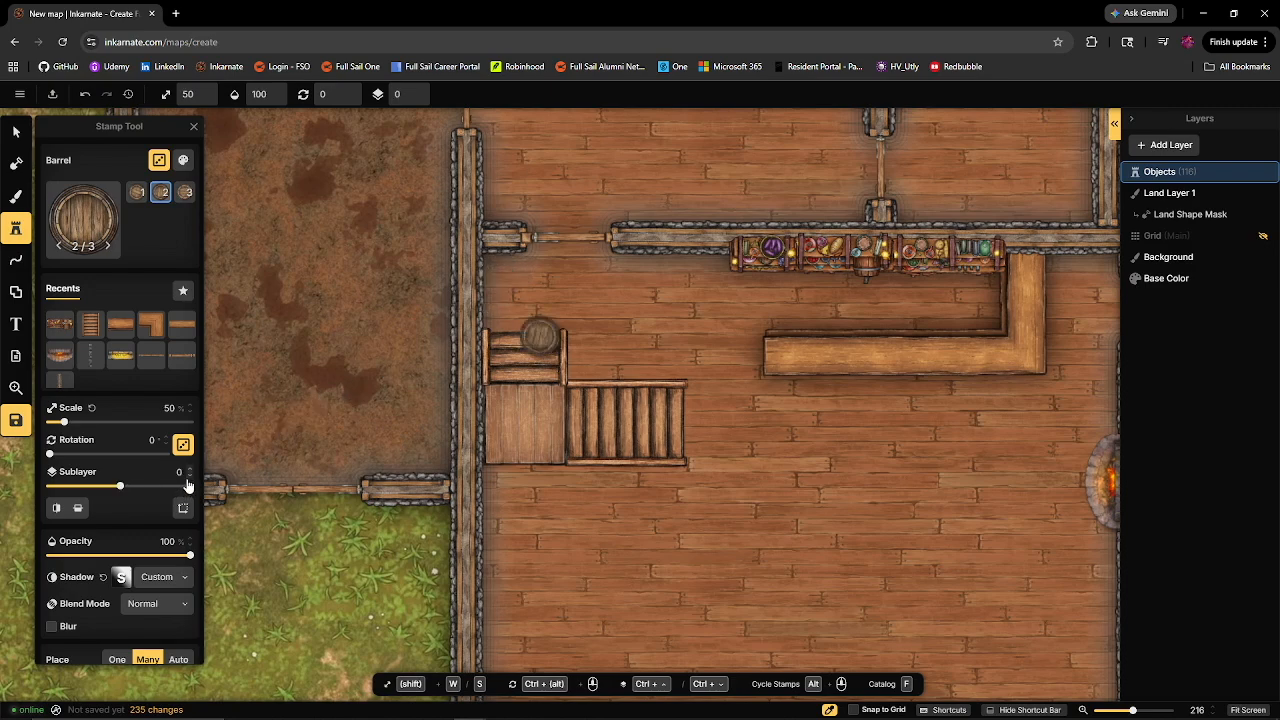
click(503, 272)
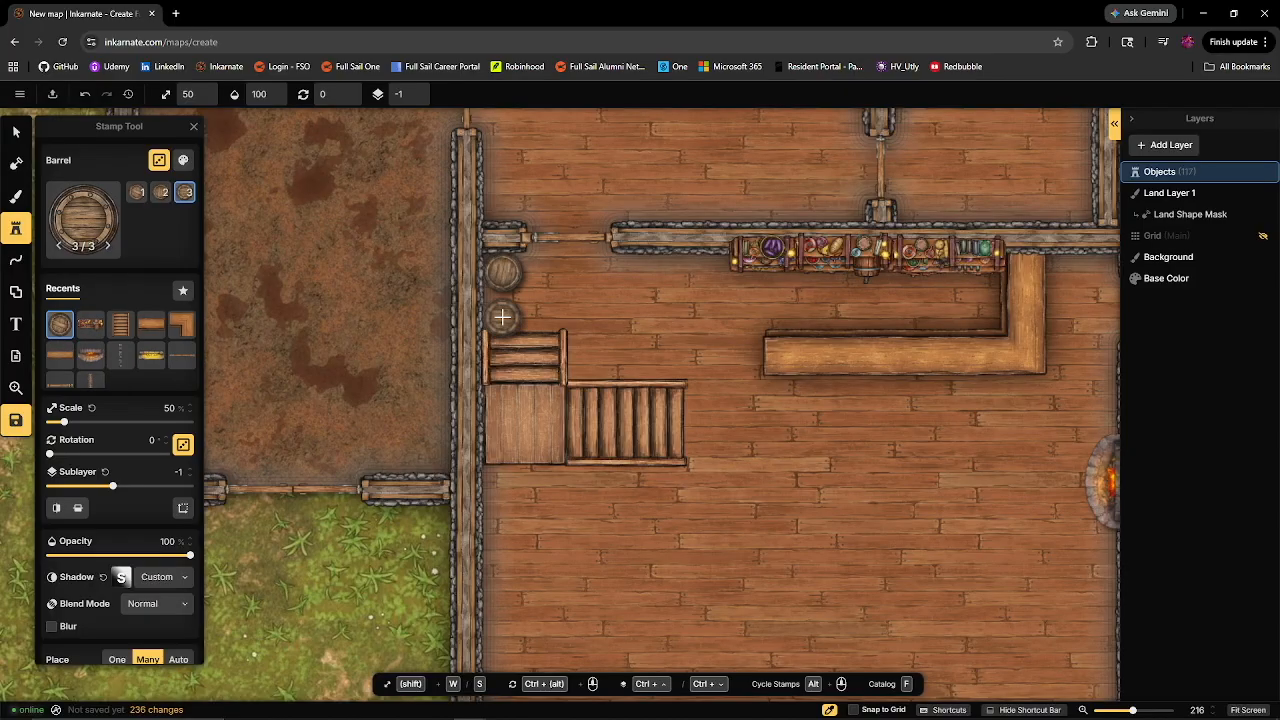
click(503, 311)
click(541, 311)
- Choose the Wine Barrel stamp from the Farm pack and lay one over the corner barrels at scale 30 and rotation 270
click(94, 219)
click(249, 639)
key(w)
key(a)
click(516, 311)
- Search the stamp catalog for "stools" and choose the round Stool from the Core pack
scroll(700, 443, down, 2)
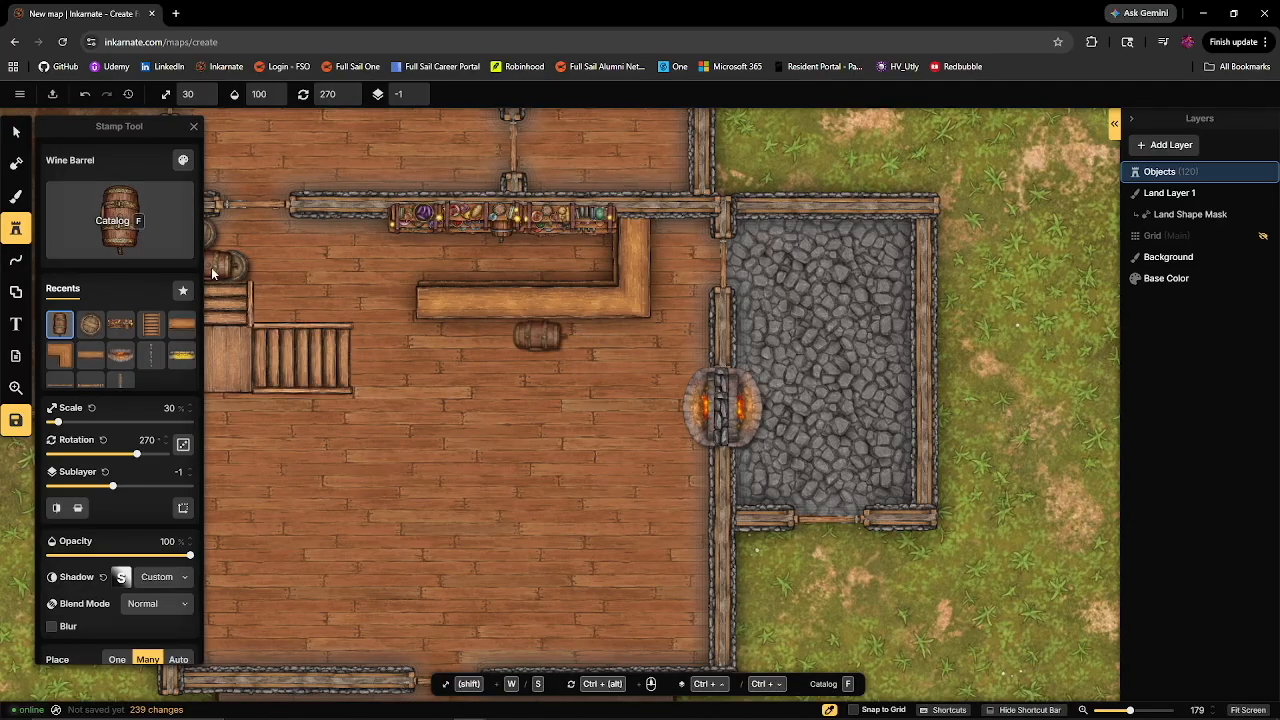
text(fst)
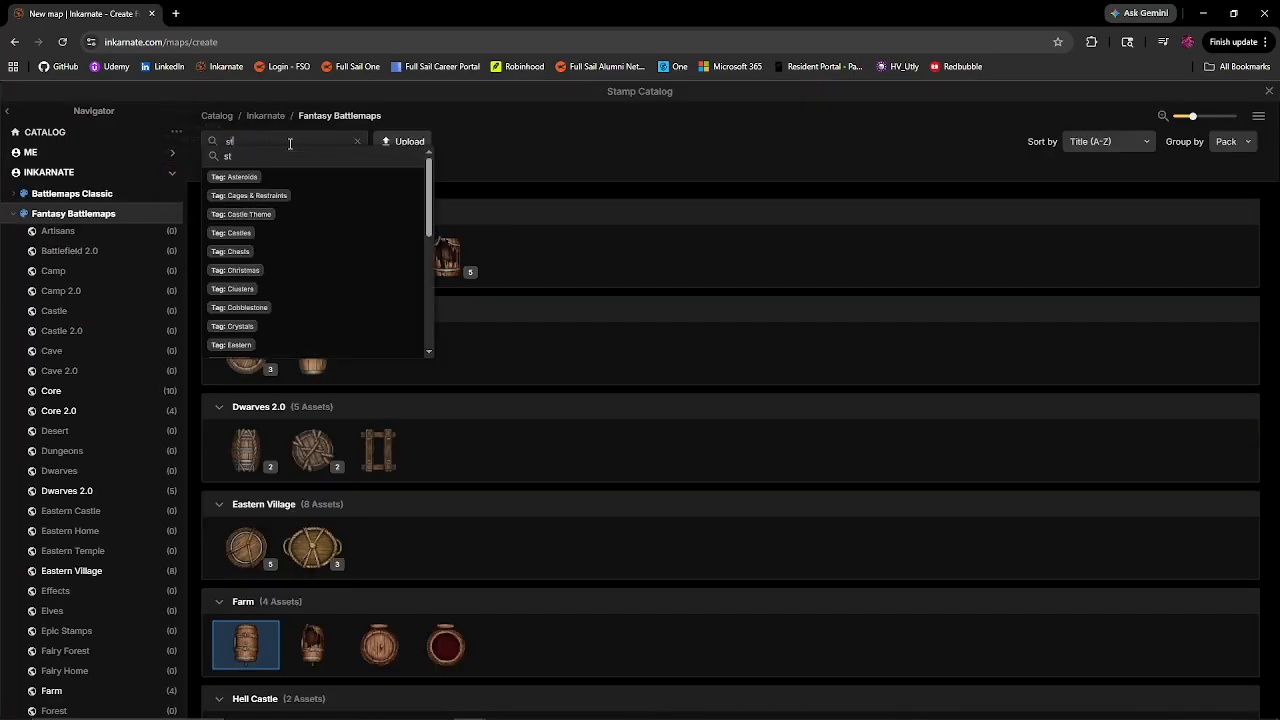
text(ools)
click(291, 158)
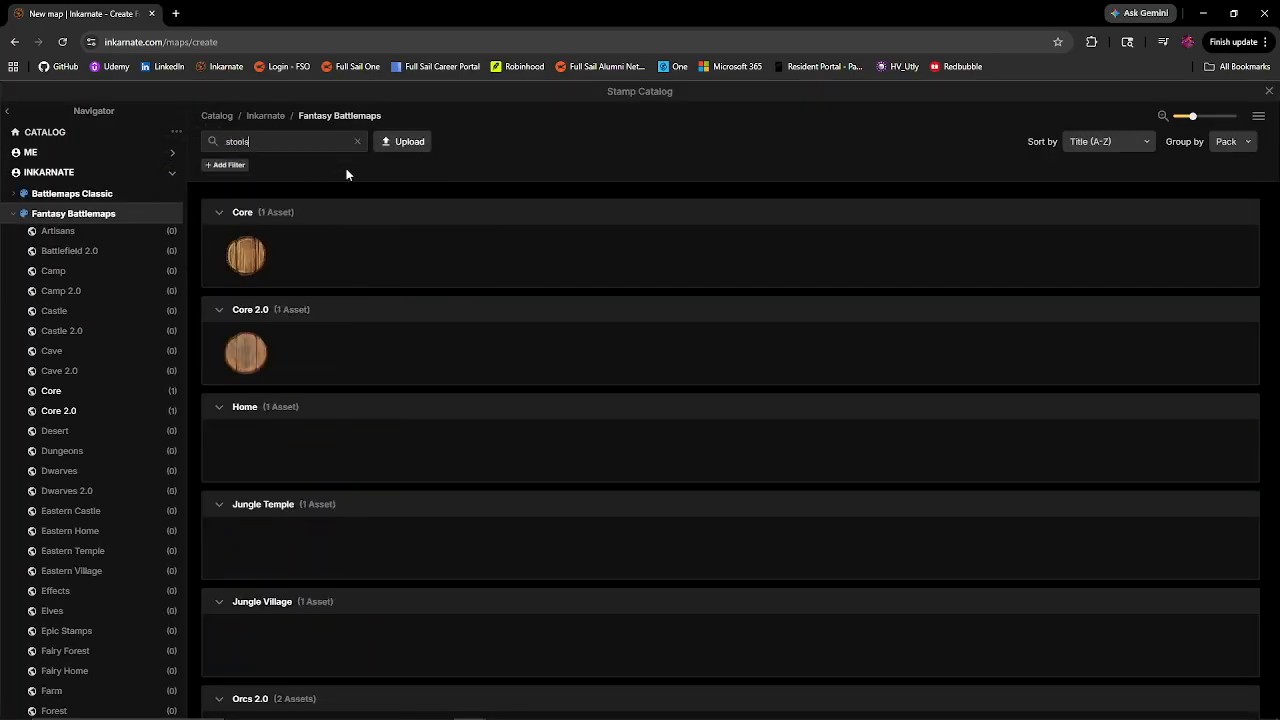
click(262, 261)
- Place a row of five Stool stamps at scale 50 along the front of the bar counter
key(w)
click(631, 329)
click(571, 329)
drag(565, 347, 630, 389)
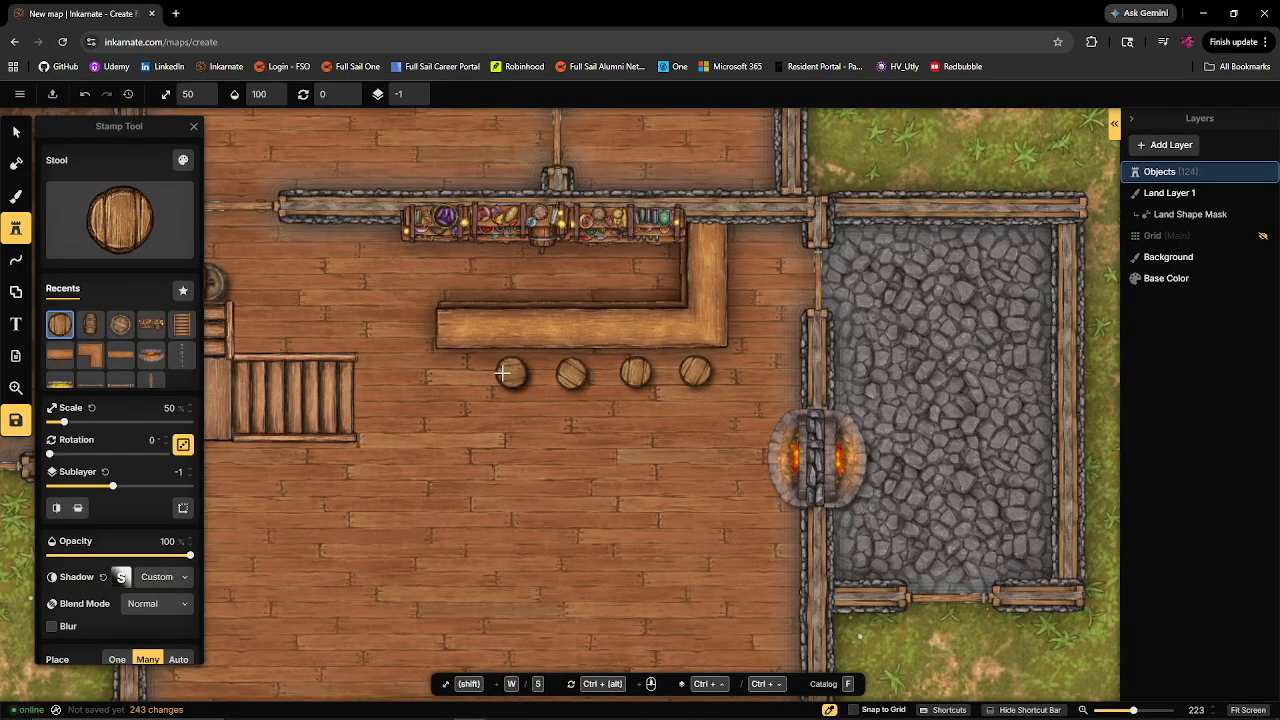
click(516, 373)
click(463, 373)
key(Escape)
click(571, 373)
- Place two Barrel stamps side by side in the nook above the lower flight of stairs
scroll(310, 216, down, 3)
scroll(268, 224, up, 3)
click(271, 322)
click(311, 322)
- Place two Barrel stamps at the left end of the tavern shelves and lay a Wine Barrel over them
click(16, 228)
scroll(503, 340, down, 2)
click(446, 287)
click(478, 287)
click(106, 388)
click(472, 286)
key(Escape)
drag(692, 480, 524, 438)
scroll(524, 438, down, 1)
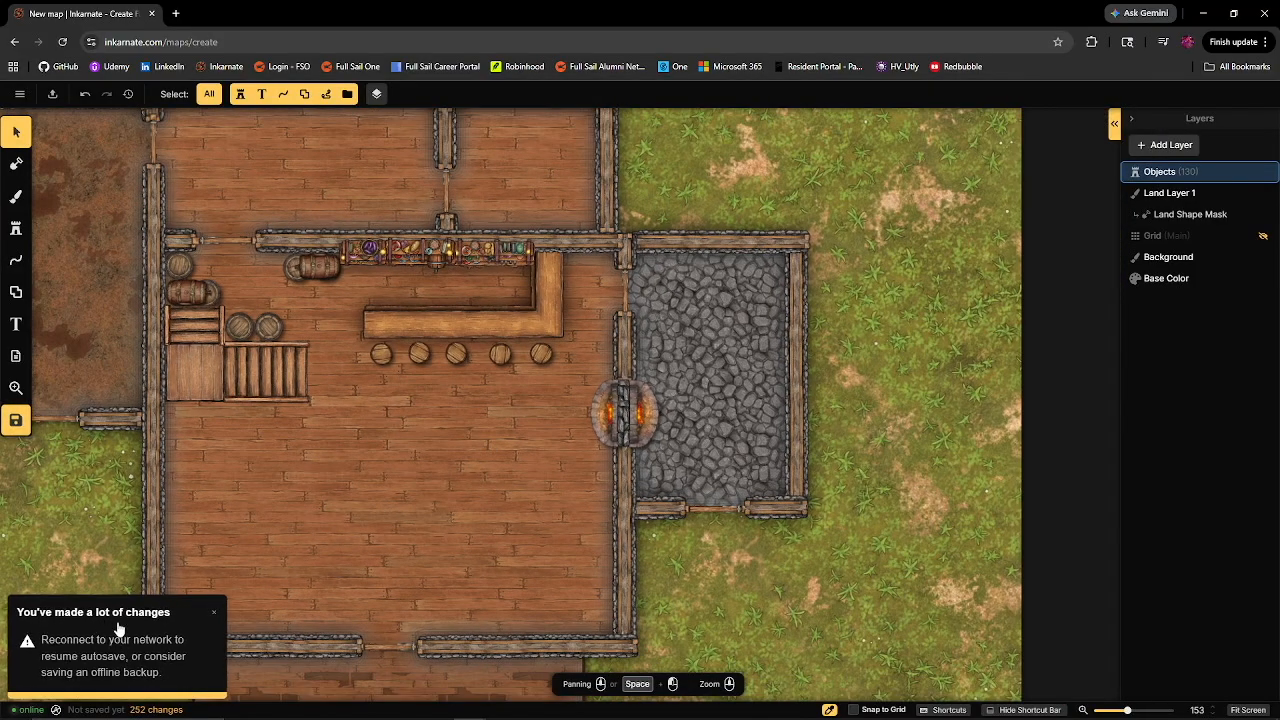
- Dismiss the unsaved-changes reminder and save the map
click(213, 612)
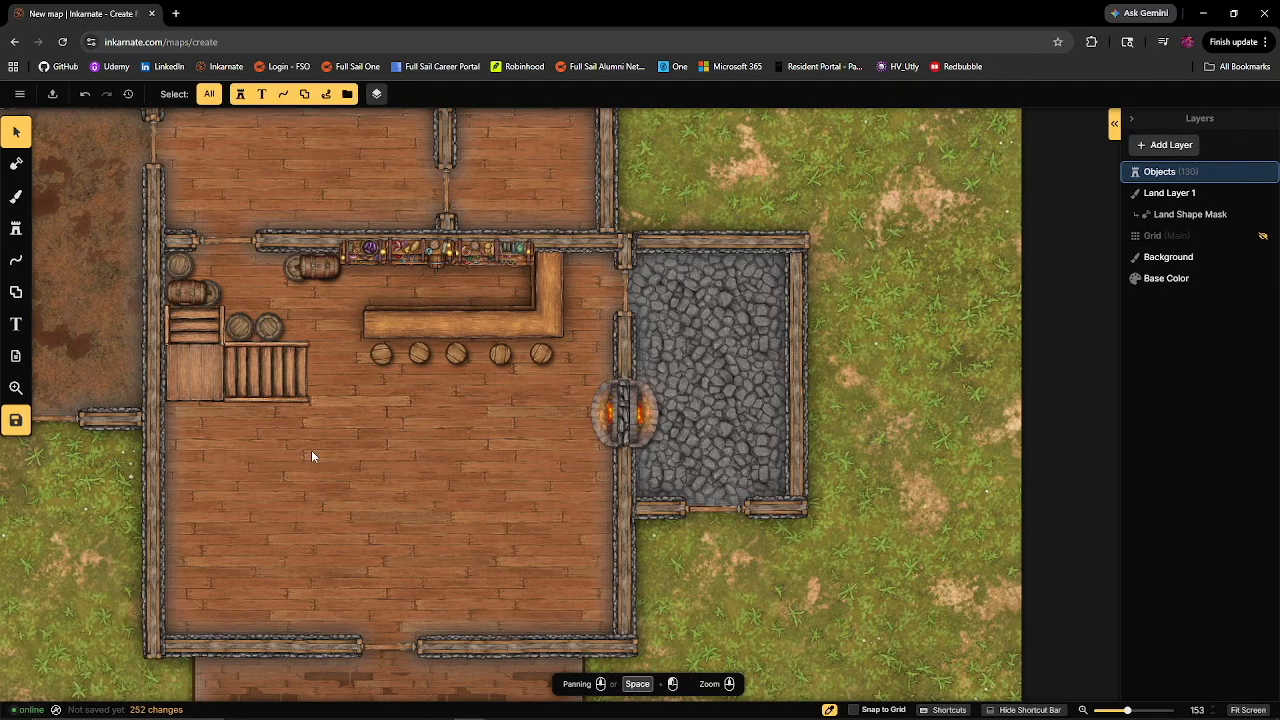
drag(405, 409, 432, 413)
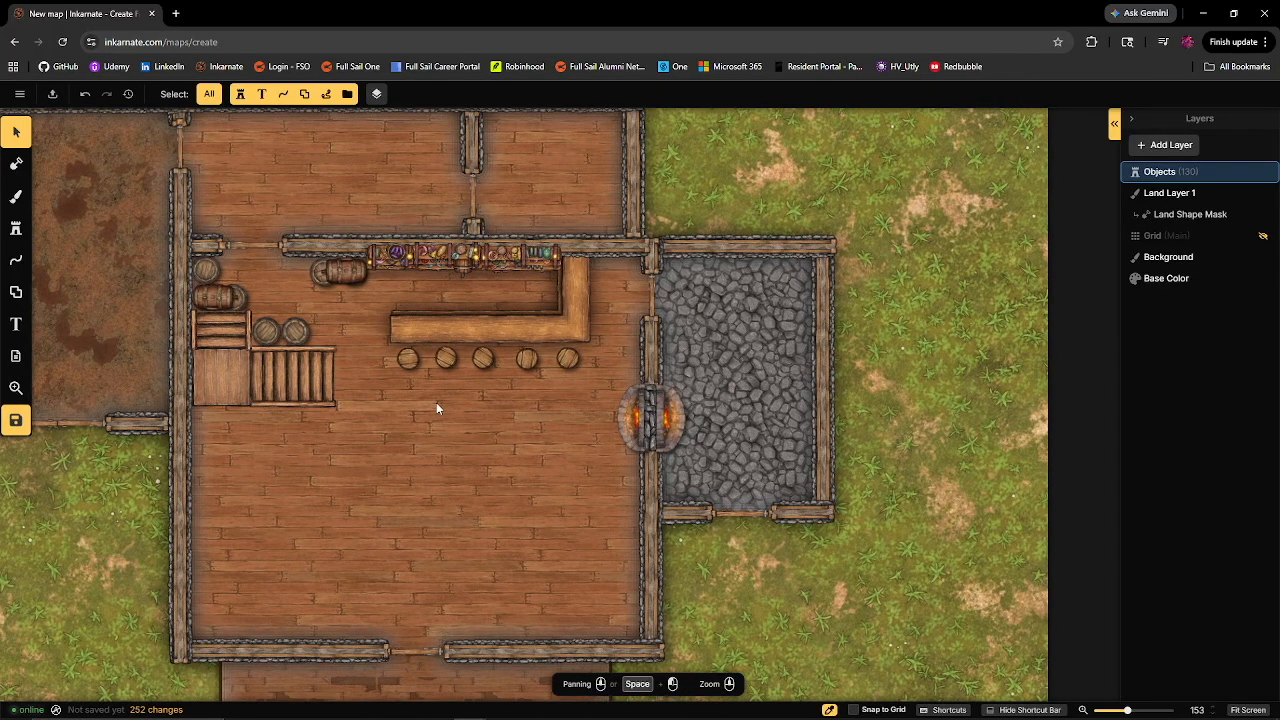
click(19, 93)
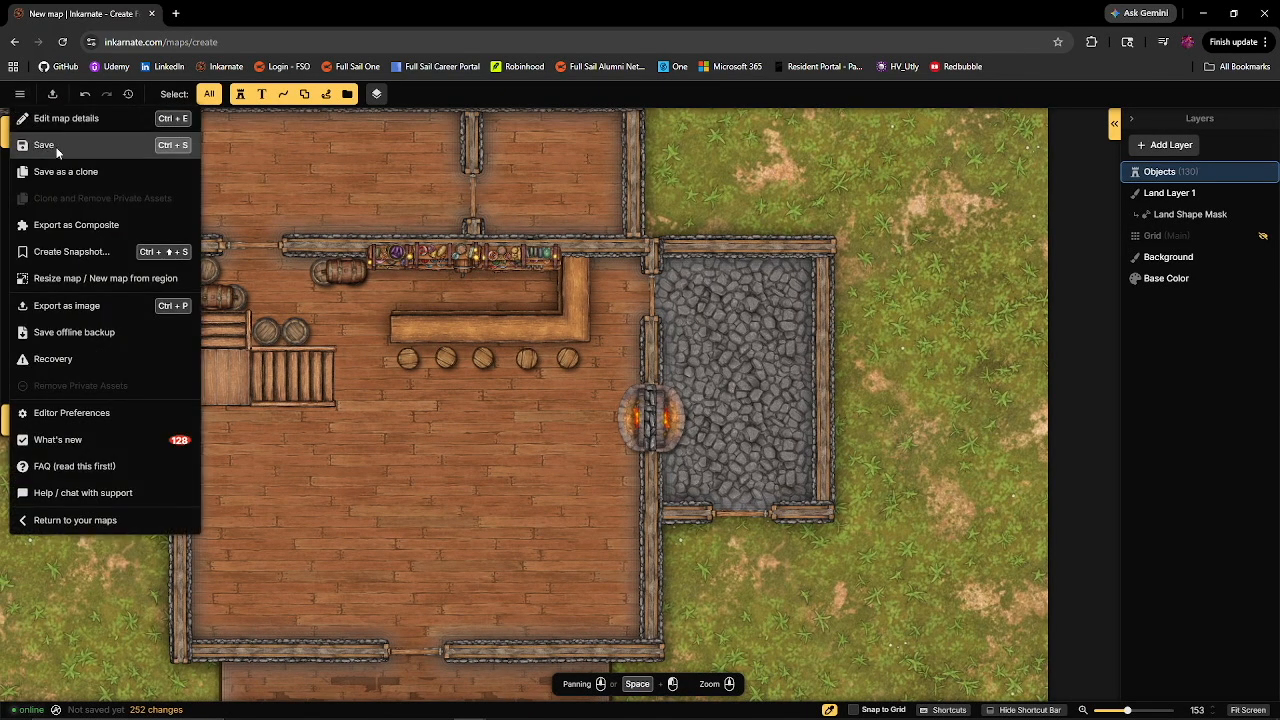
click(44, 145)
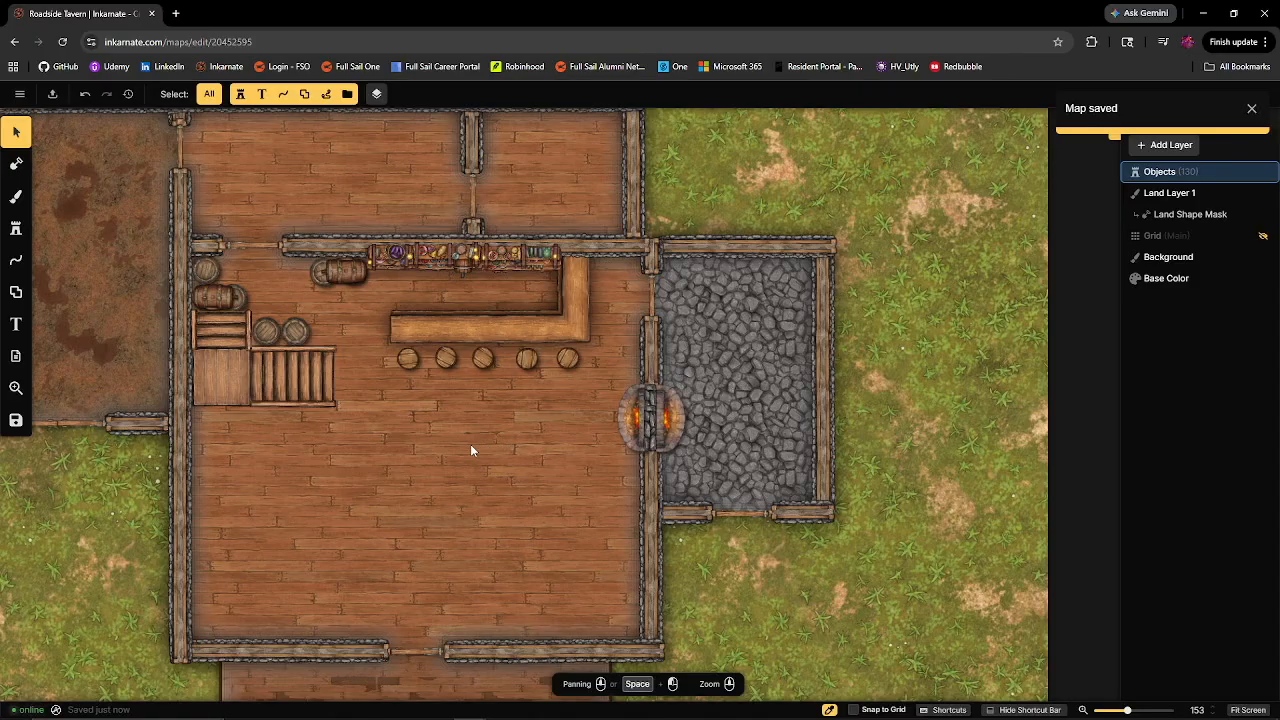
- Search the stamp catalog for "kitchen" and browse the matching stamps for the stone-floored room
scroll(472, 450, down, 3)
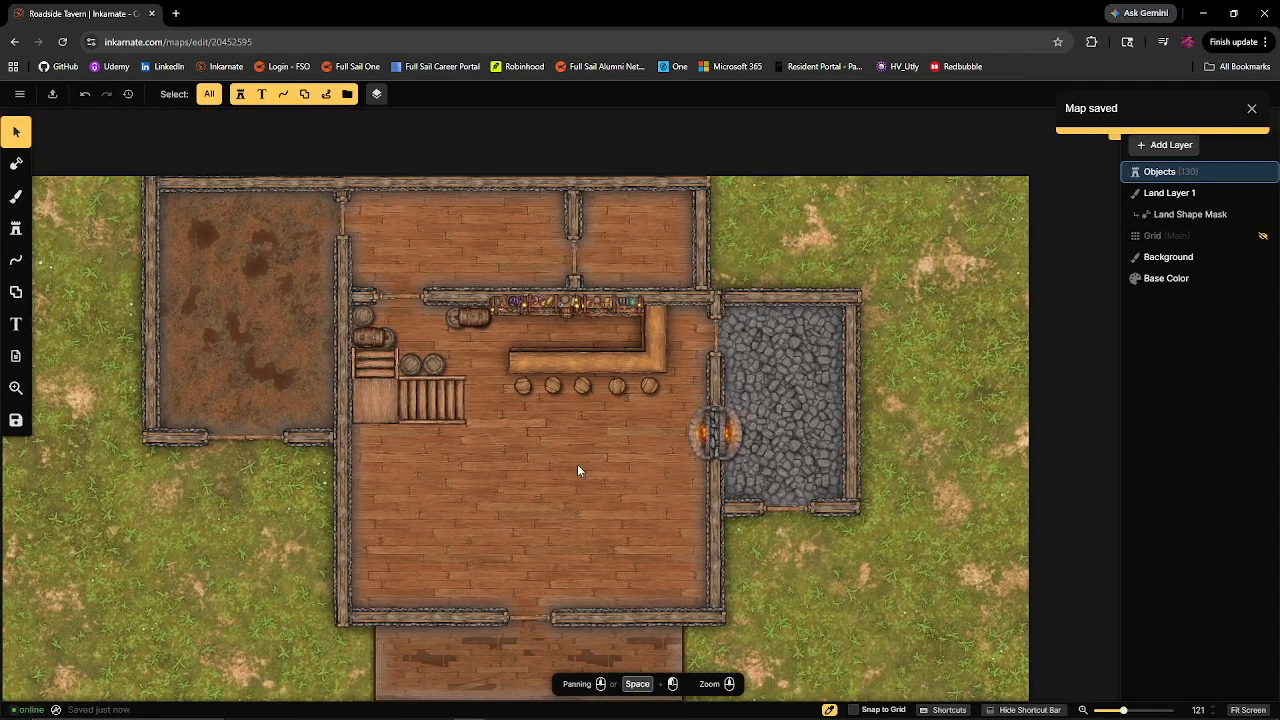
drag(624, 468, 512, 471)
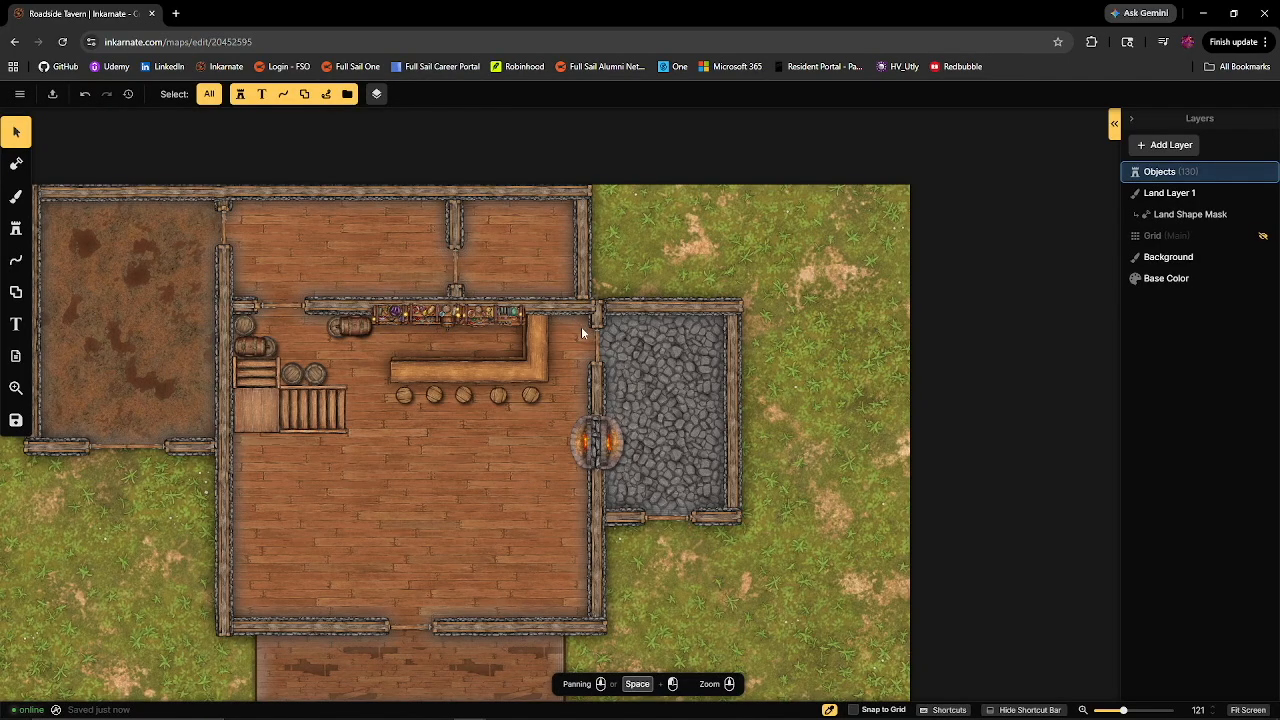
drag(452, 530, 485, 510)
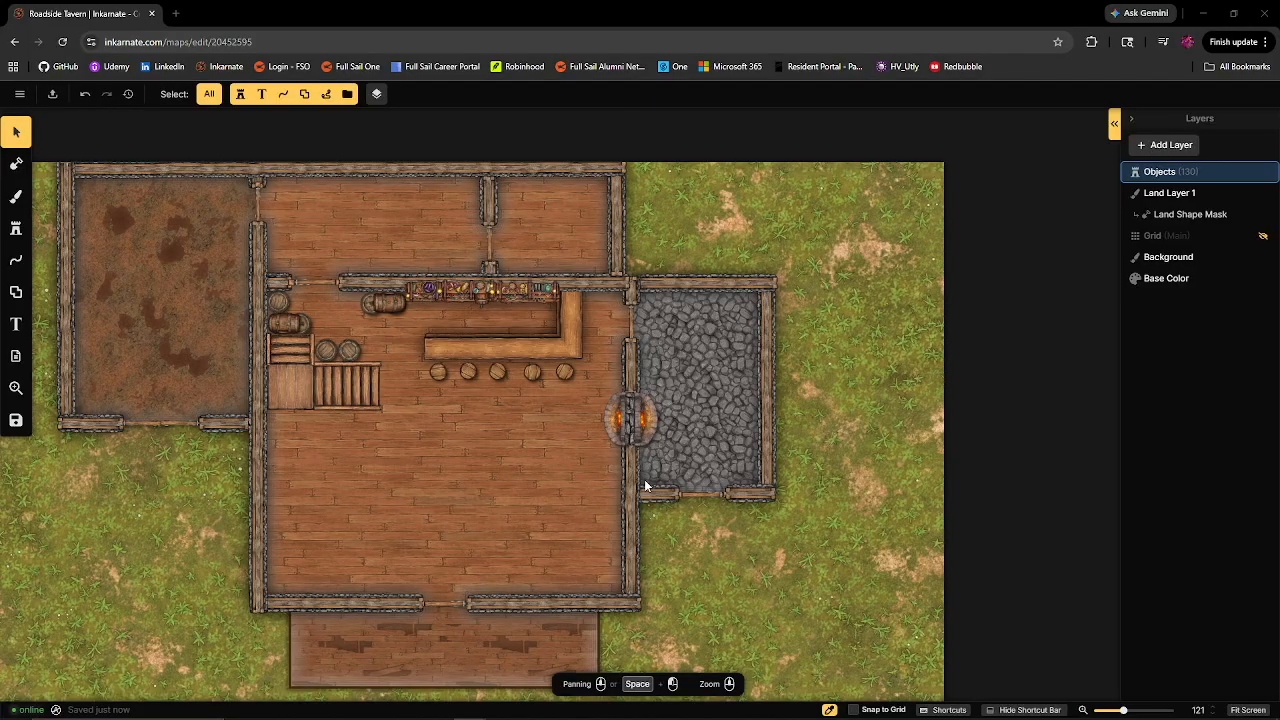
scroll(588, 478, up, 4)
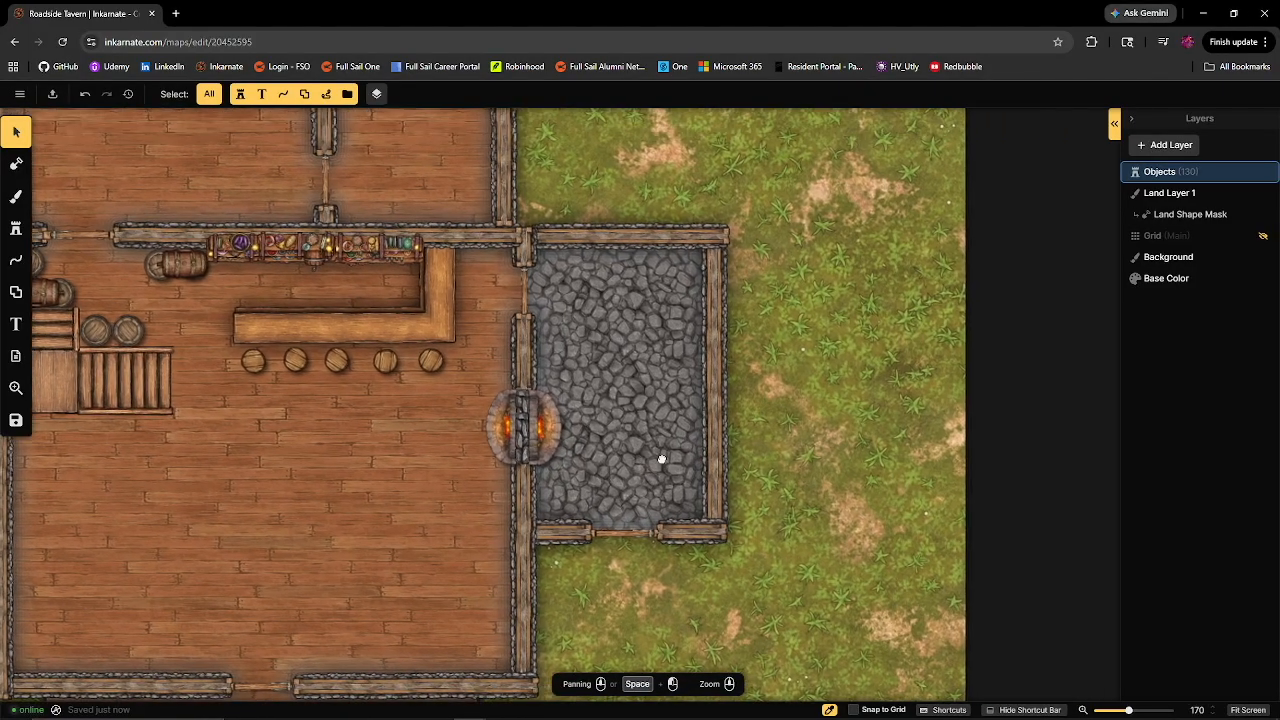
scroll(646, 424, up, 1)
scroll(630, 452, up, 1)
drag(630, 452, 589, 480)
scroll(590, 482, up, 1)
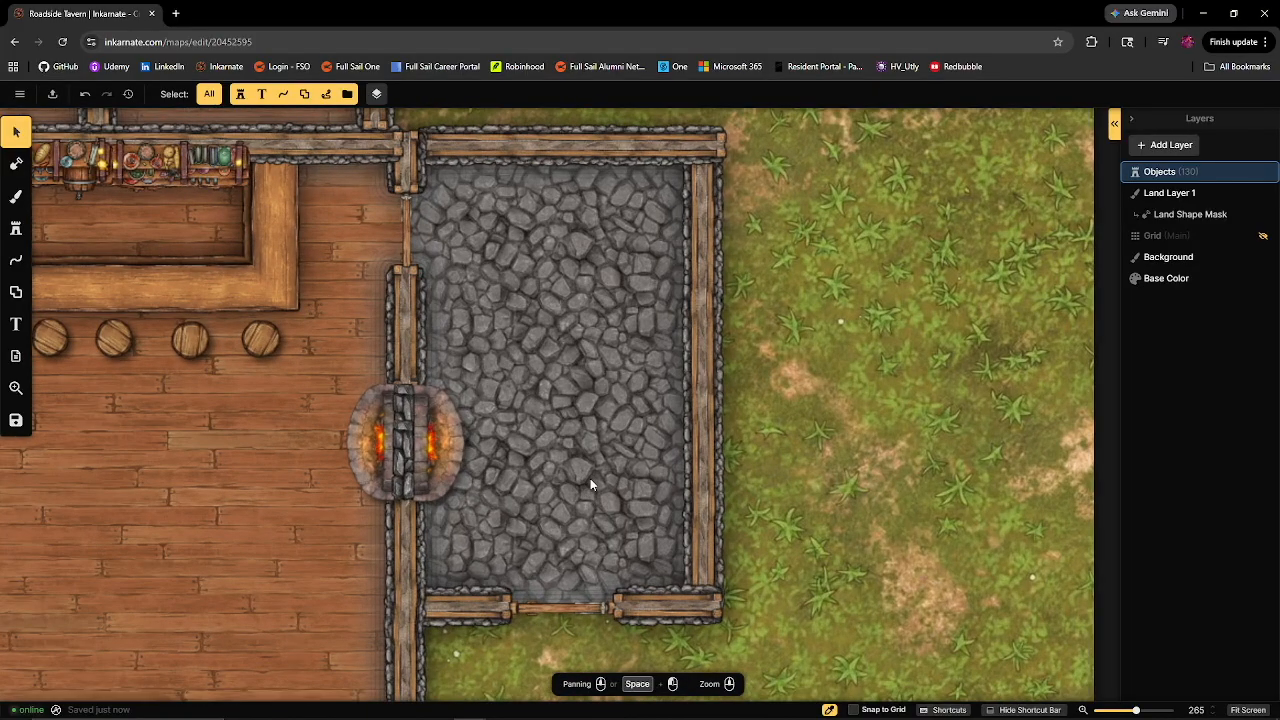
click(16, 228)
click(540, 325)
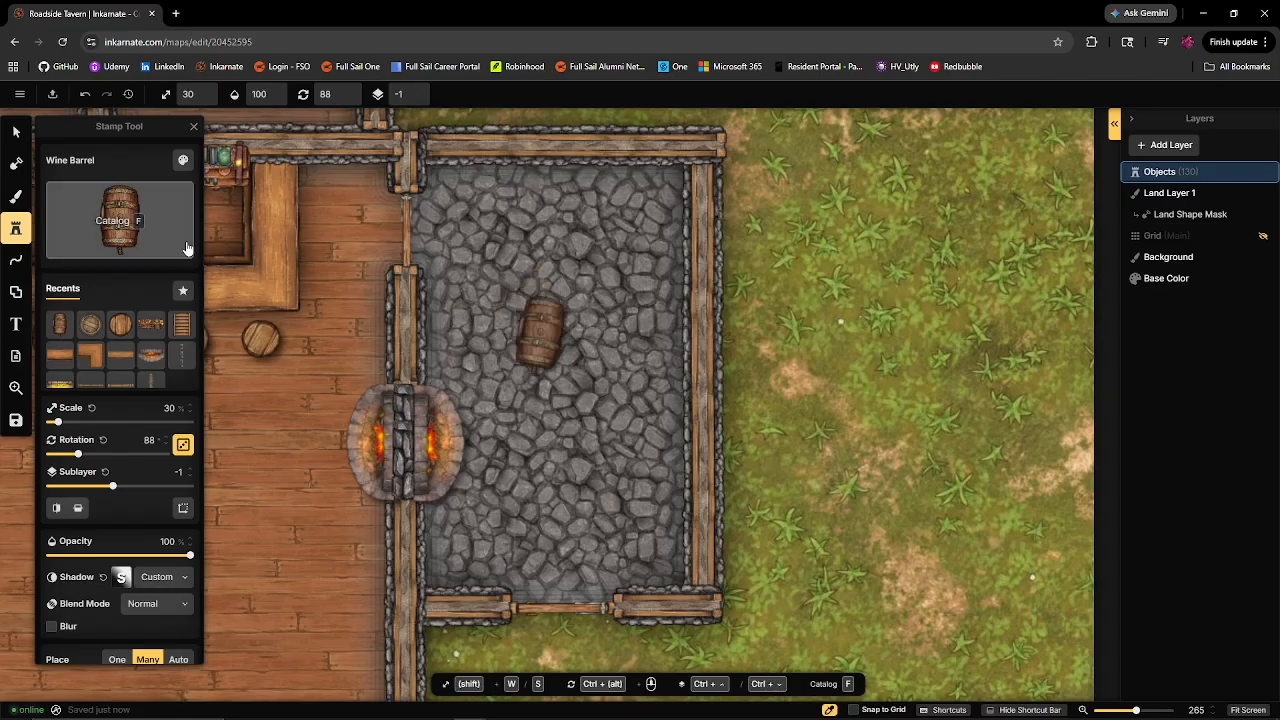
click(145, 231)
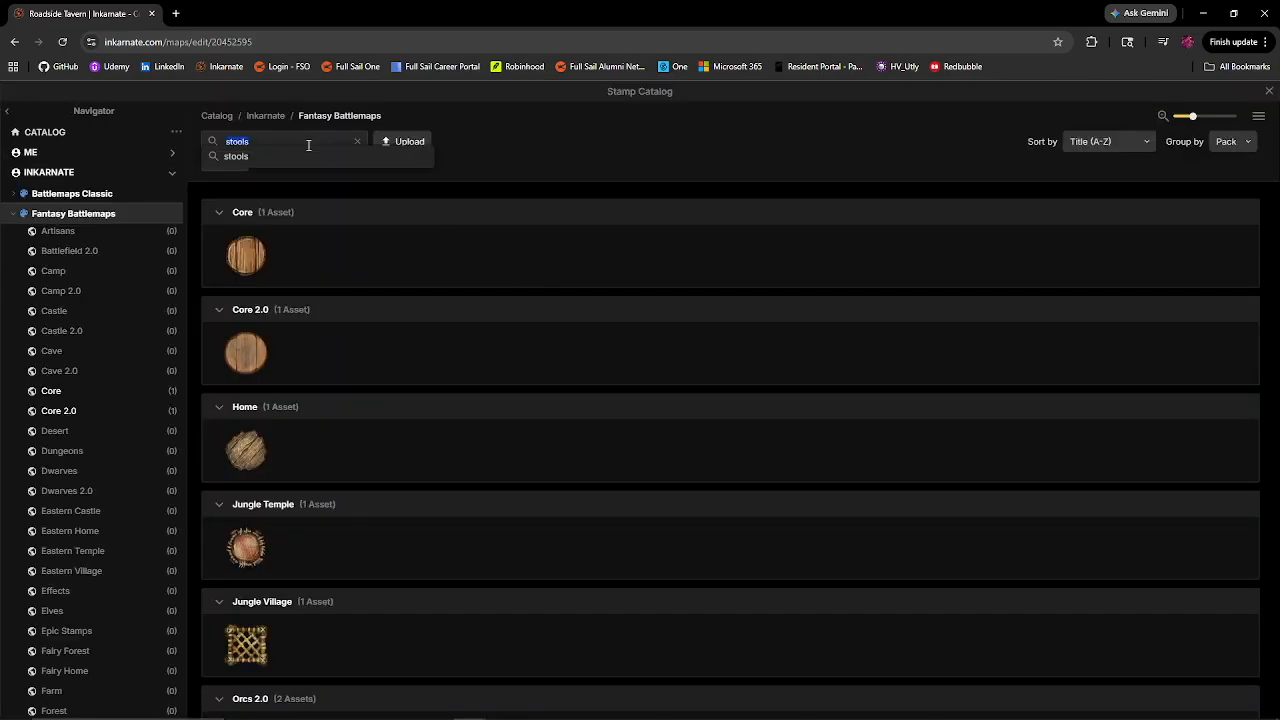
scroll(97, 386, down, 8)
scroll(106, 597, down, 1)
scroll(86, 457, up, 4)
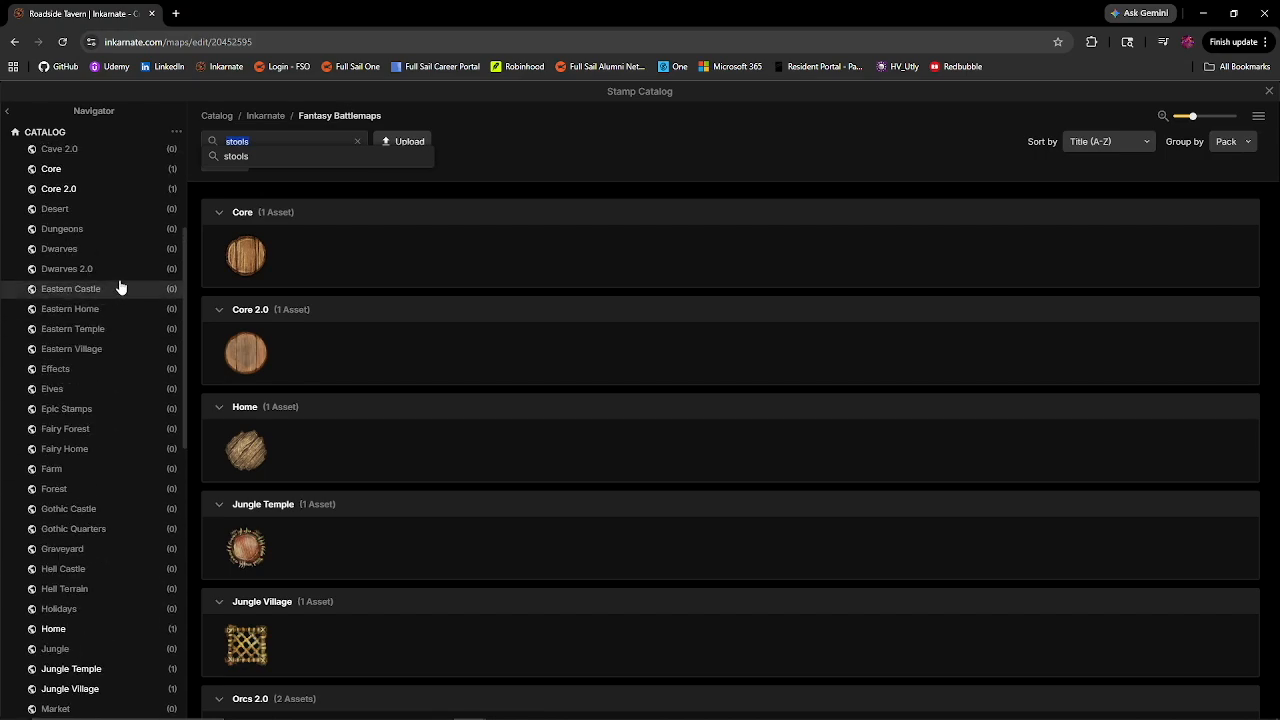
scroll(115, 288, up, 5)
text(kitchen)
key(Return)
scroll(366, 213, down, 10)
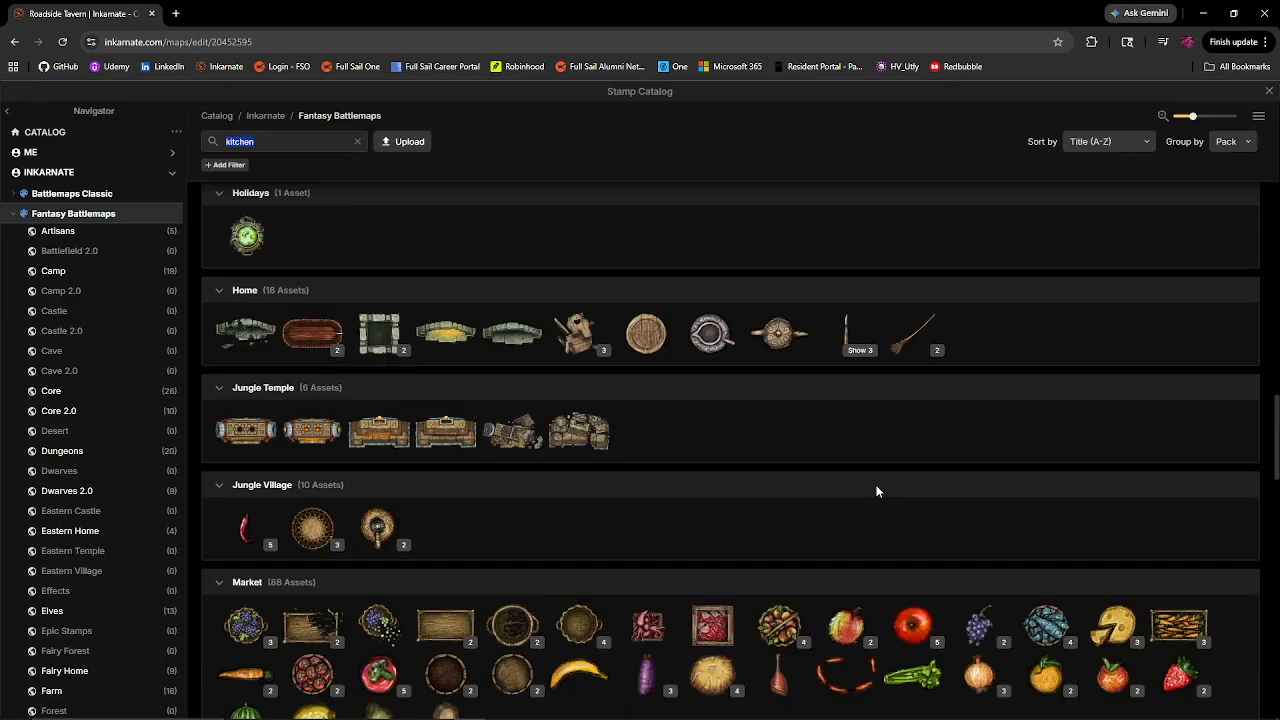
scroll(875, 491, down, 4)
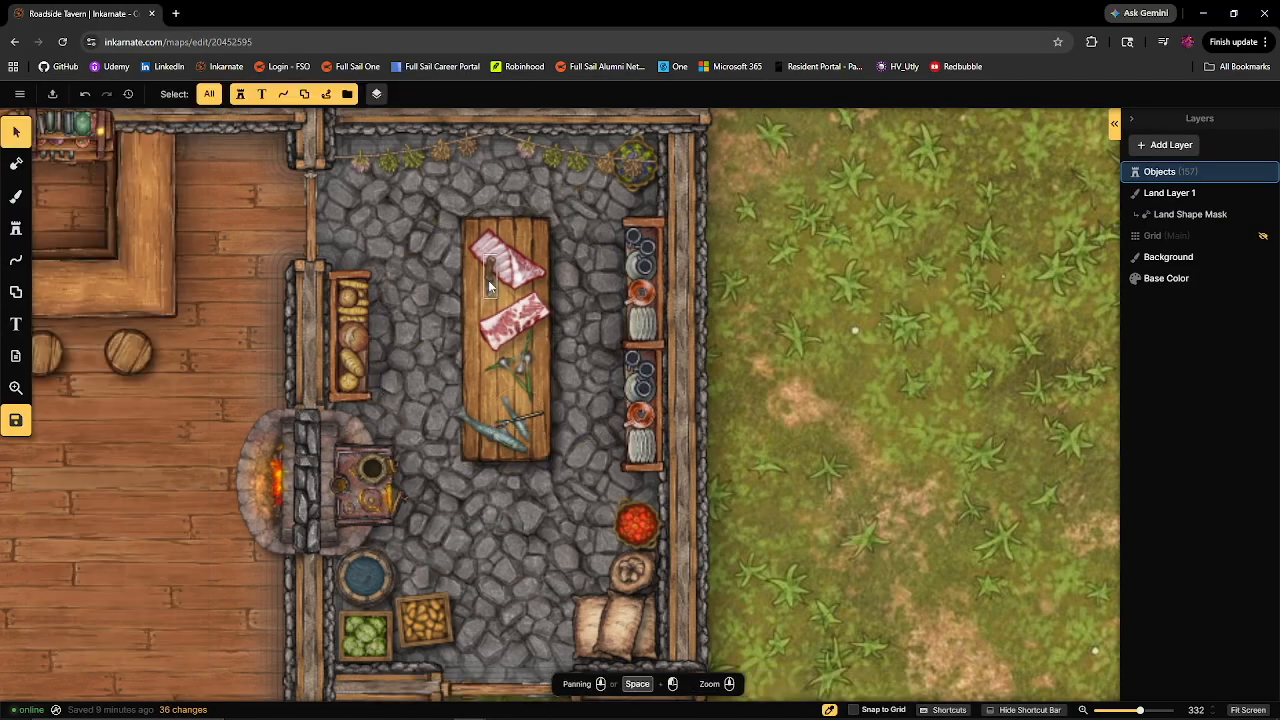
- Finish laying out the cutting tools and cheese on the kitchen's prep table and save the map
click(521, 300)
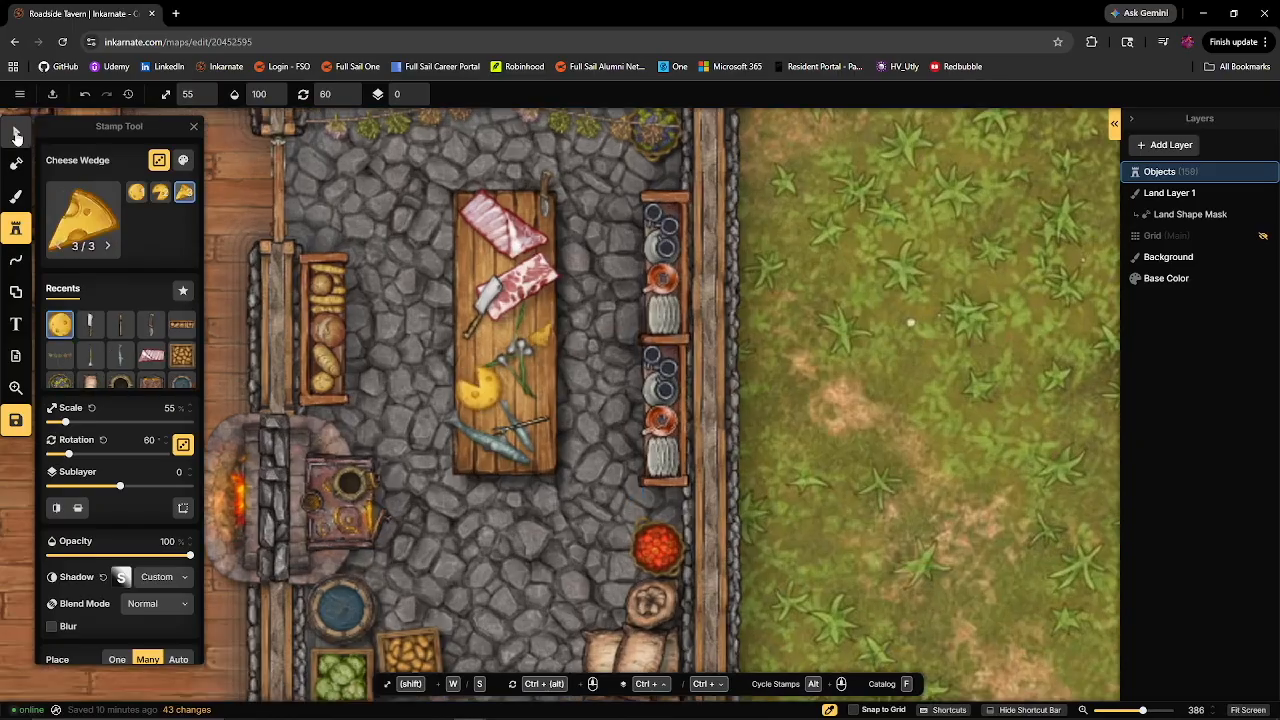
click(525, 334)
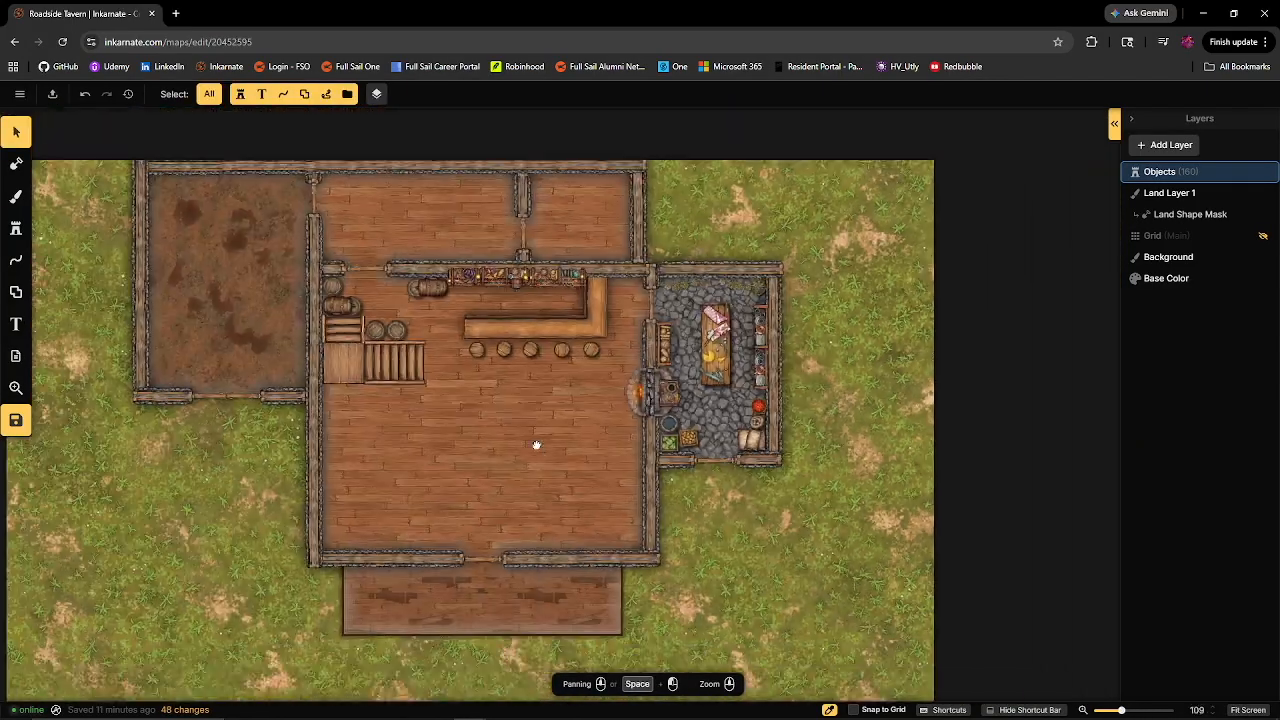
key(ctrl+s)
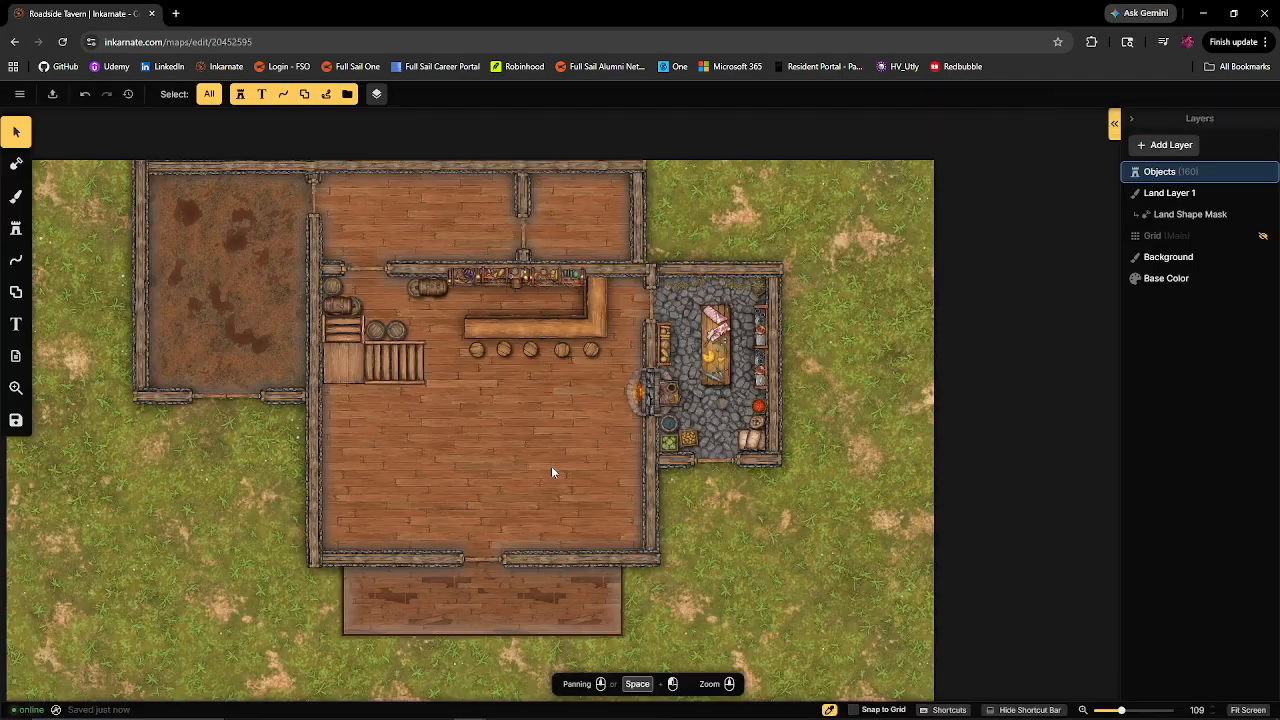
- Search the stamp catalog for "tables" and choose the Round Table from the Core 2.0 pack
scroll(544, 439, up, 2)
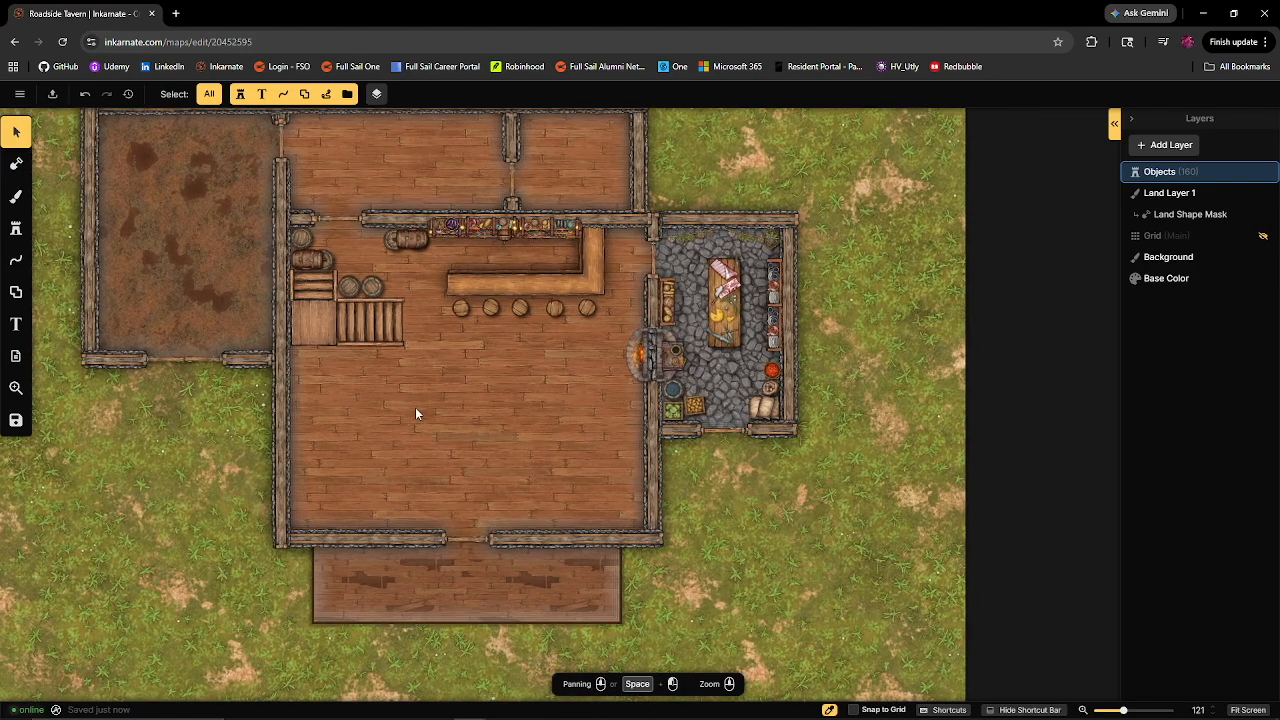
scroll(452, 455, up, 4)
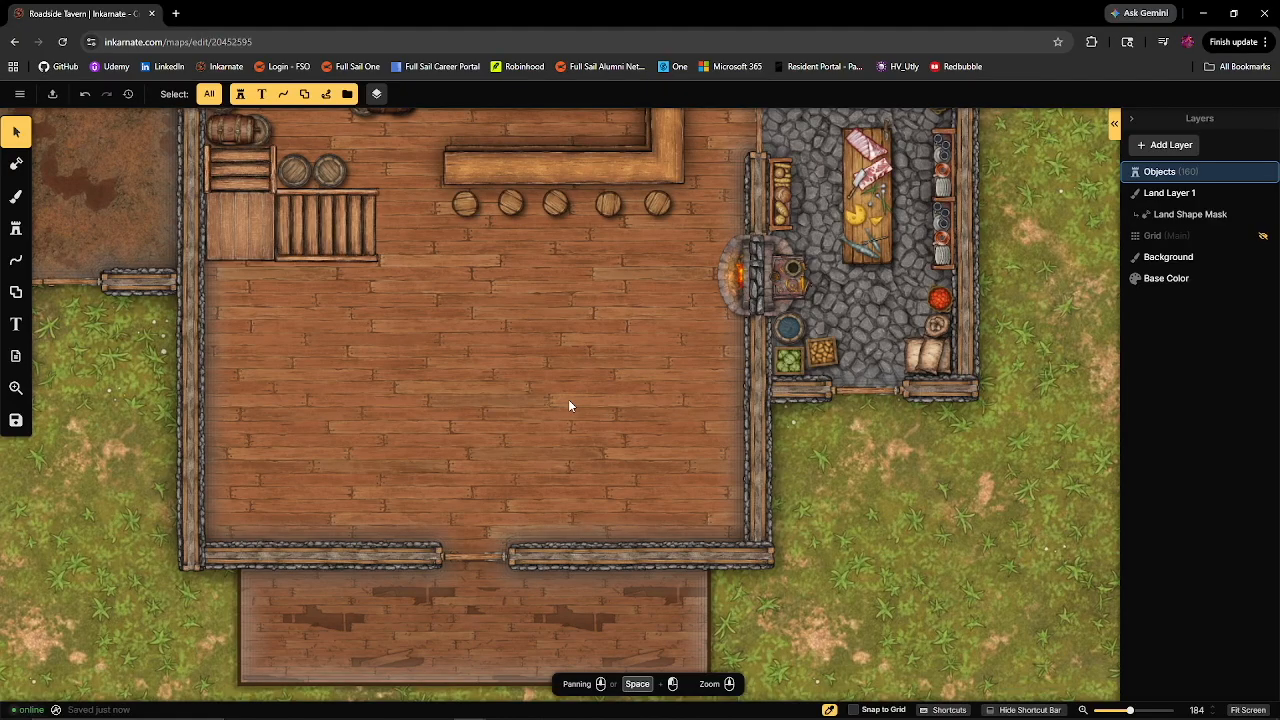
click(16, 228)
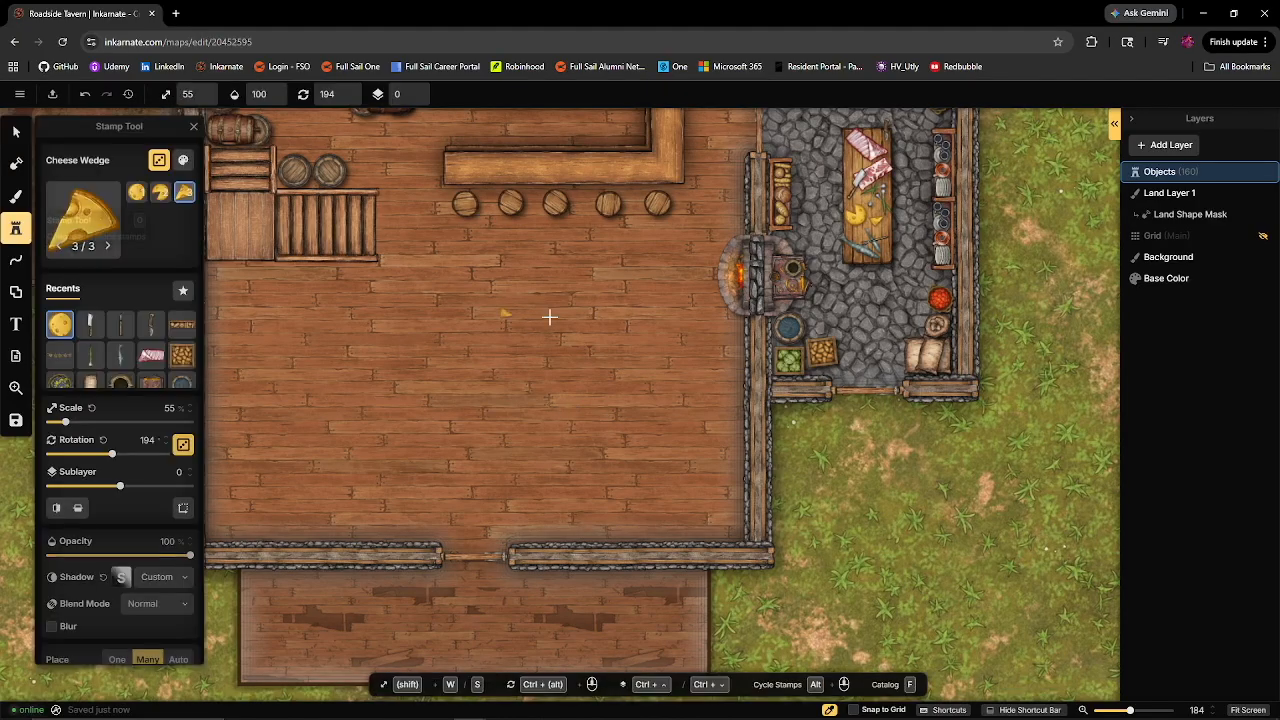
click(85, 228)
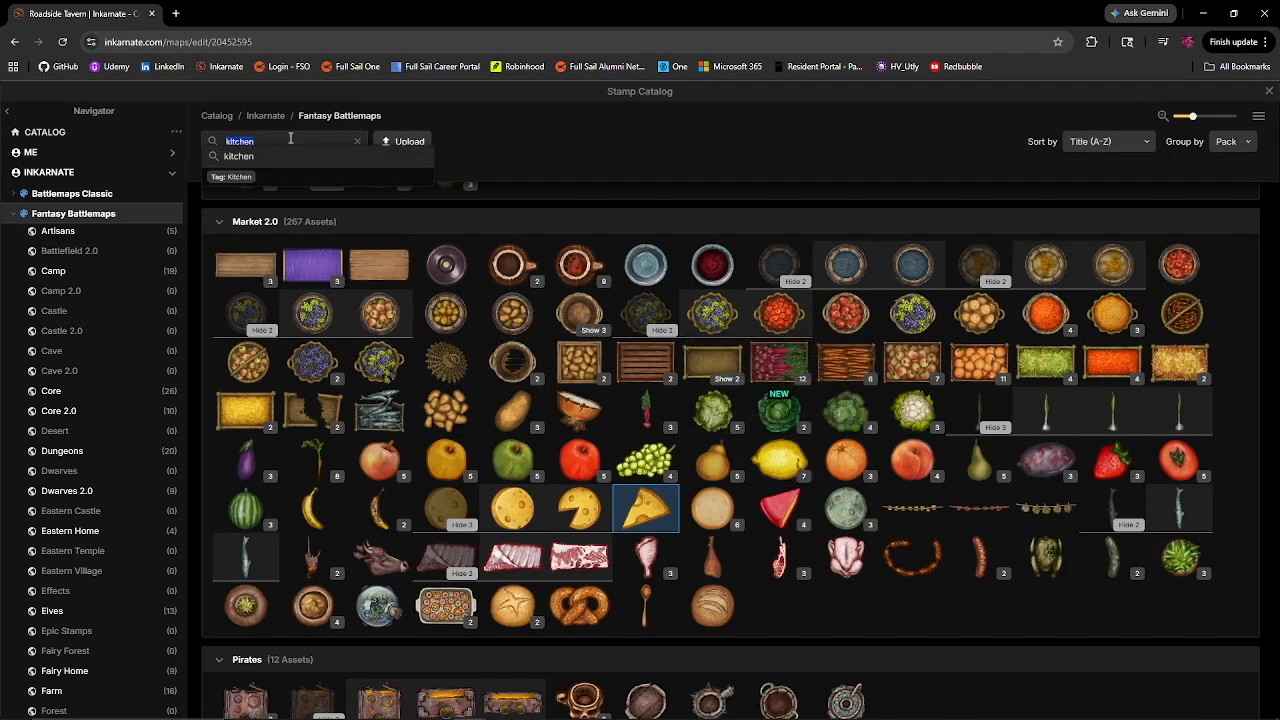
text(table)
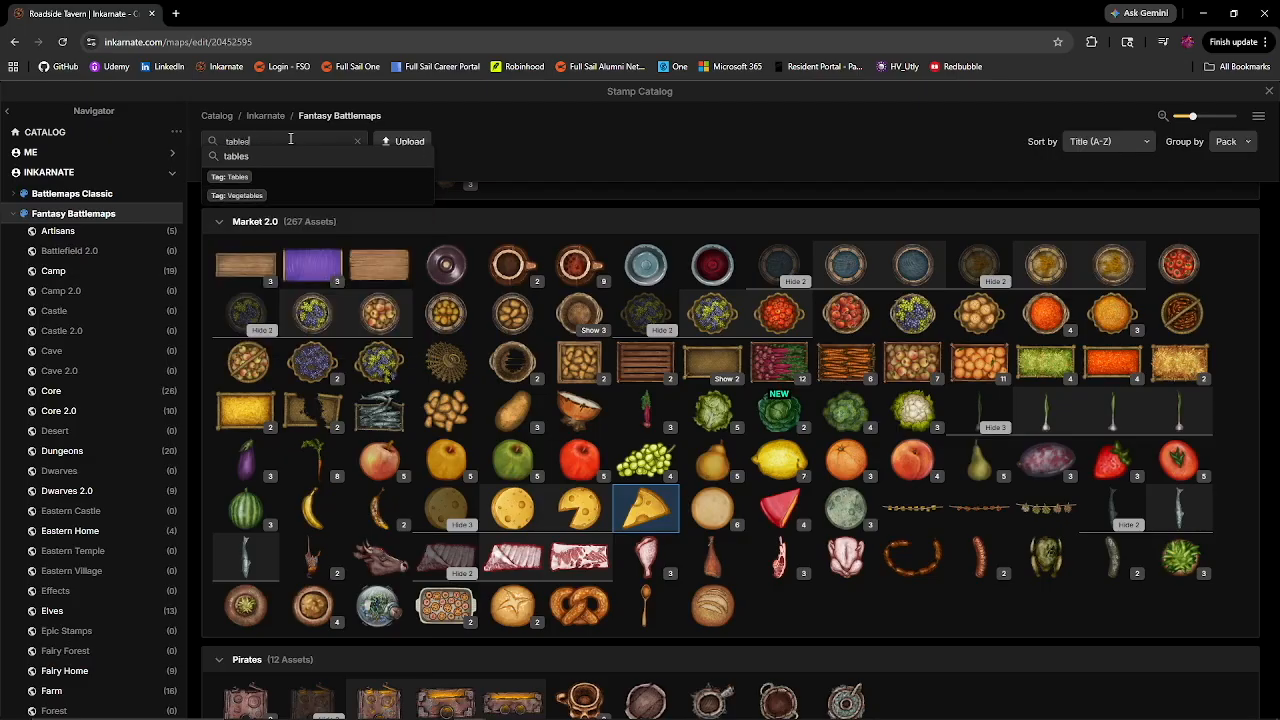
text(s)
key(Return)
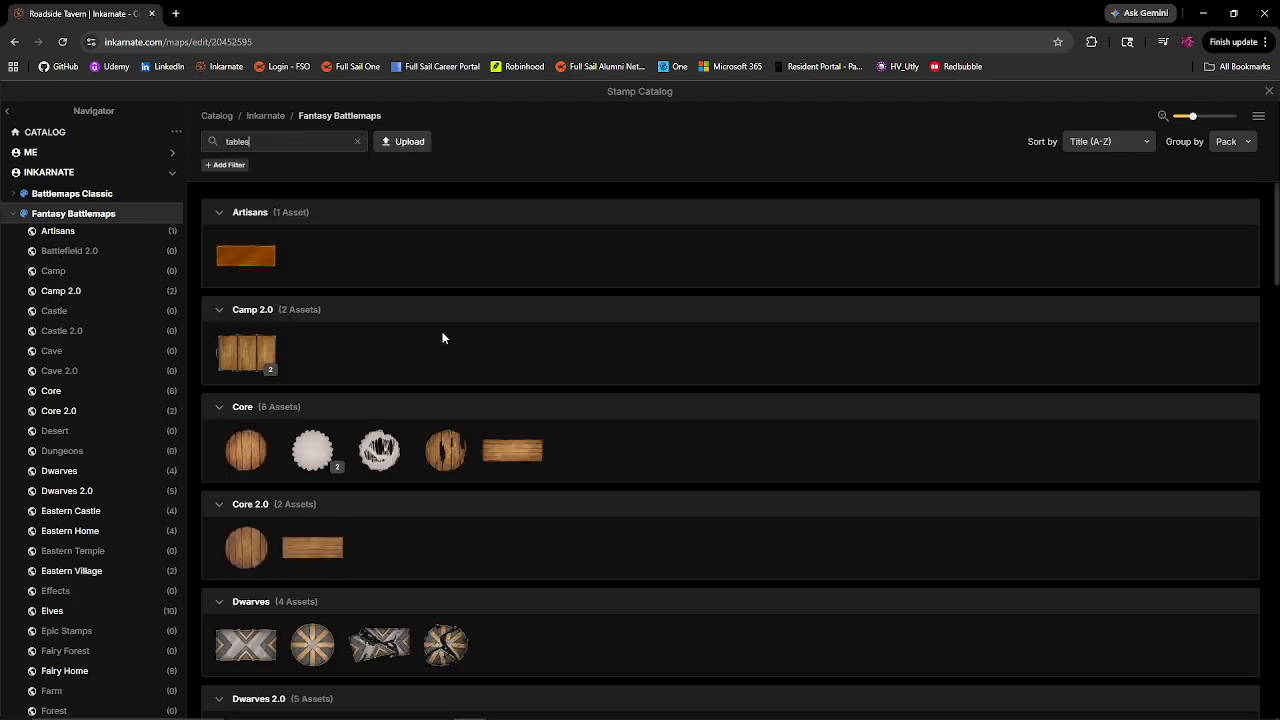
scroll(766, 503, down, 1)
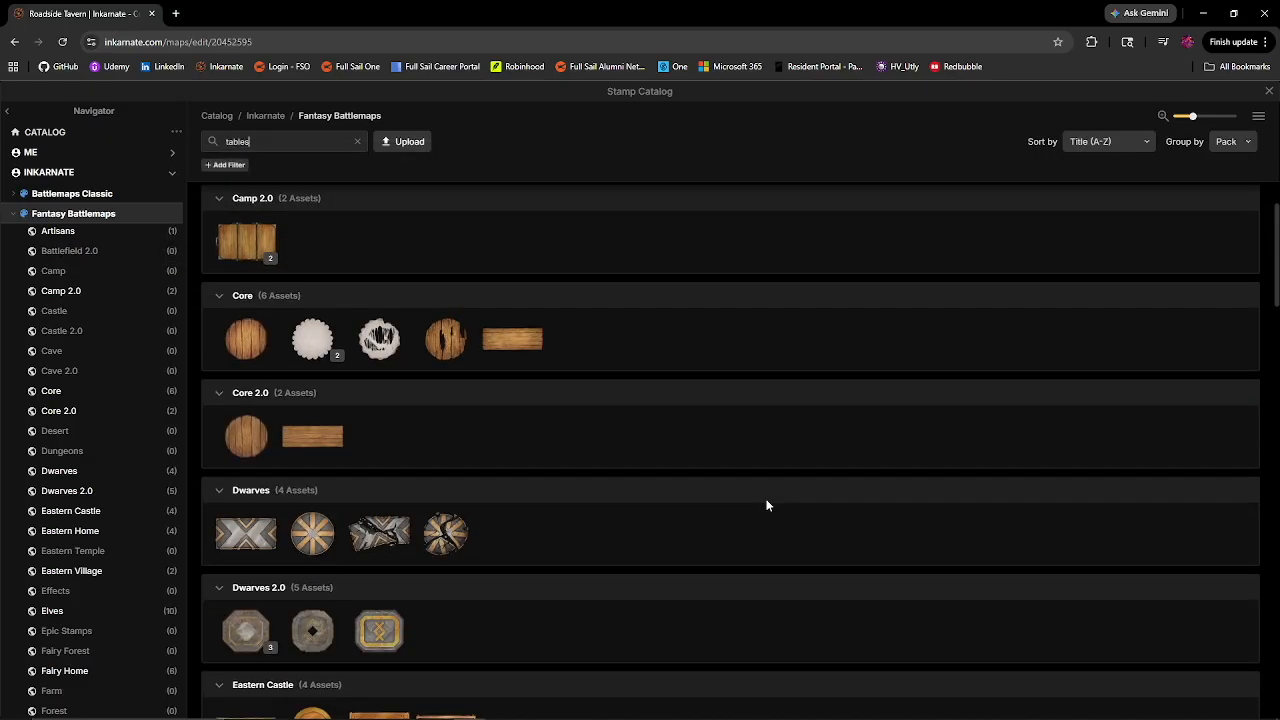
click(246, 436)
- Place five Round Table stamps at scale 60 across the main room's floor and nudge the one below the stairs
scroll(597, 400, down, 2)
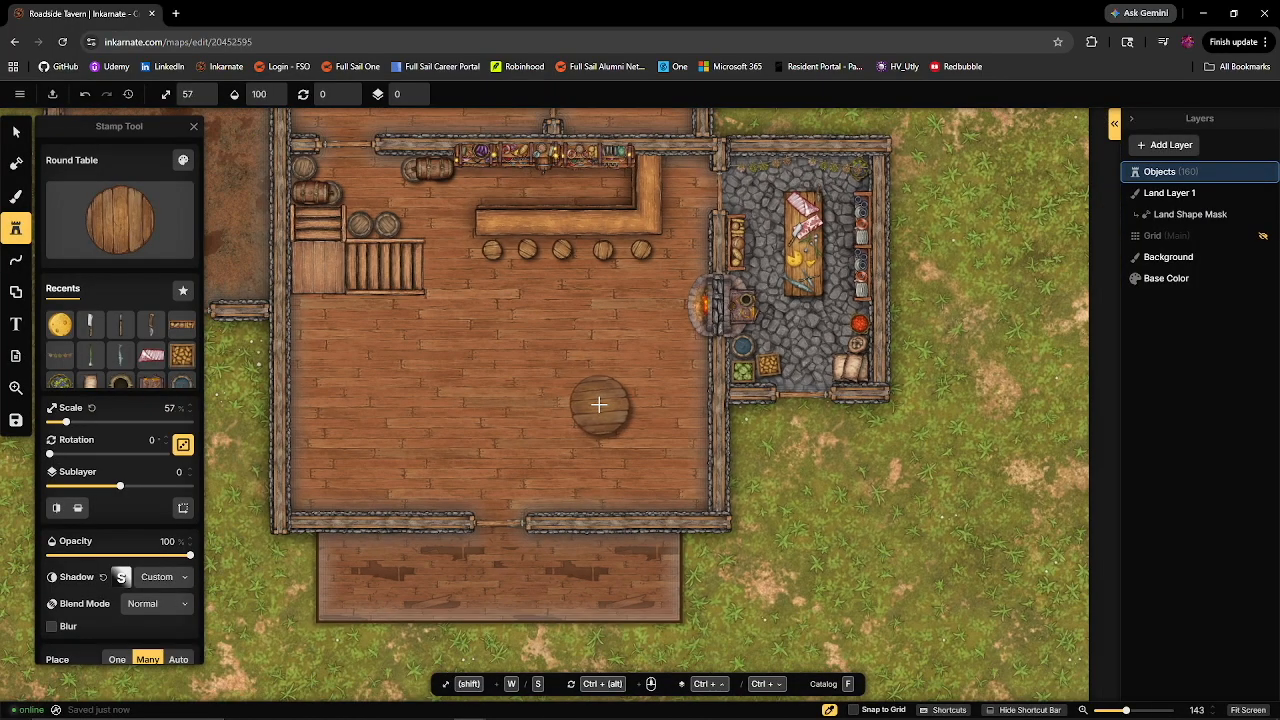
click(650, 458)
click(614, 345)
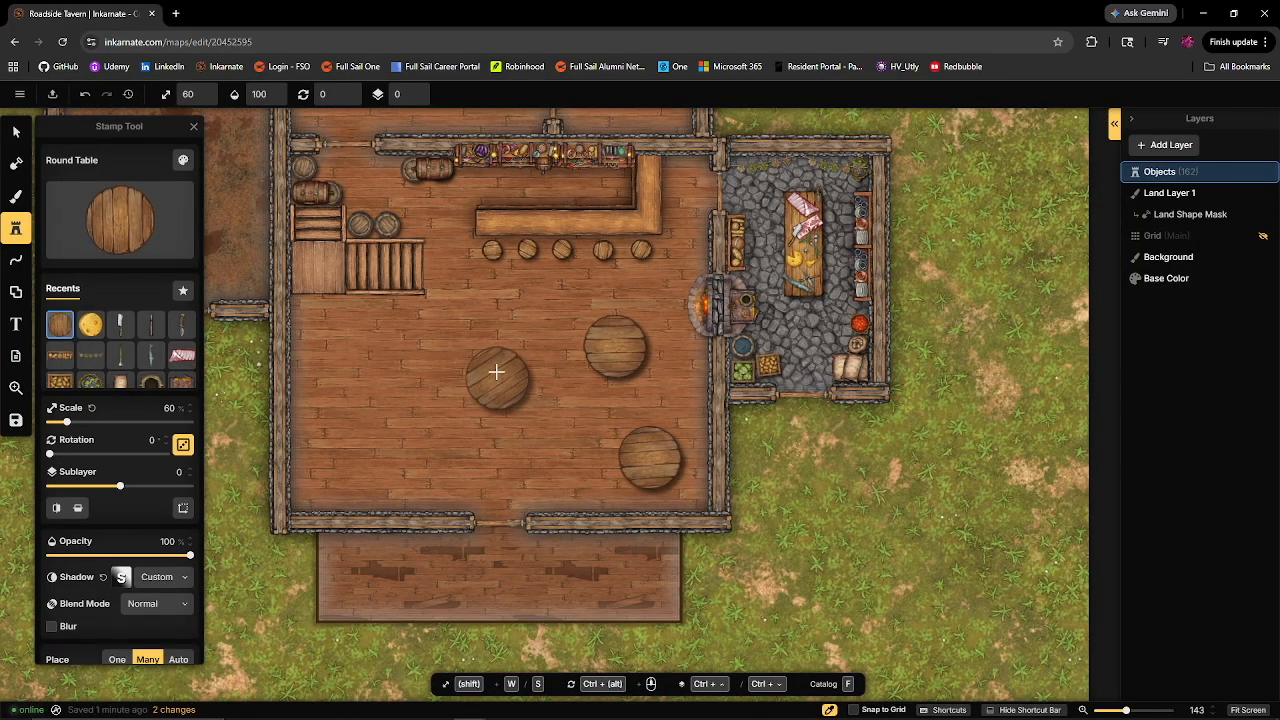
click(498, 390)
click(350, 345)
click(365, 456)
click(16, 132)
drag(350, 345, 353, 348)
click(930, 570)
- Search the stamp catalog for "chairs"
drag(937, 573, 884, 551)
scroll(877, 552, up, 1)
click(15, 229)
double_click(281, 144)
text(chairs)
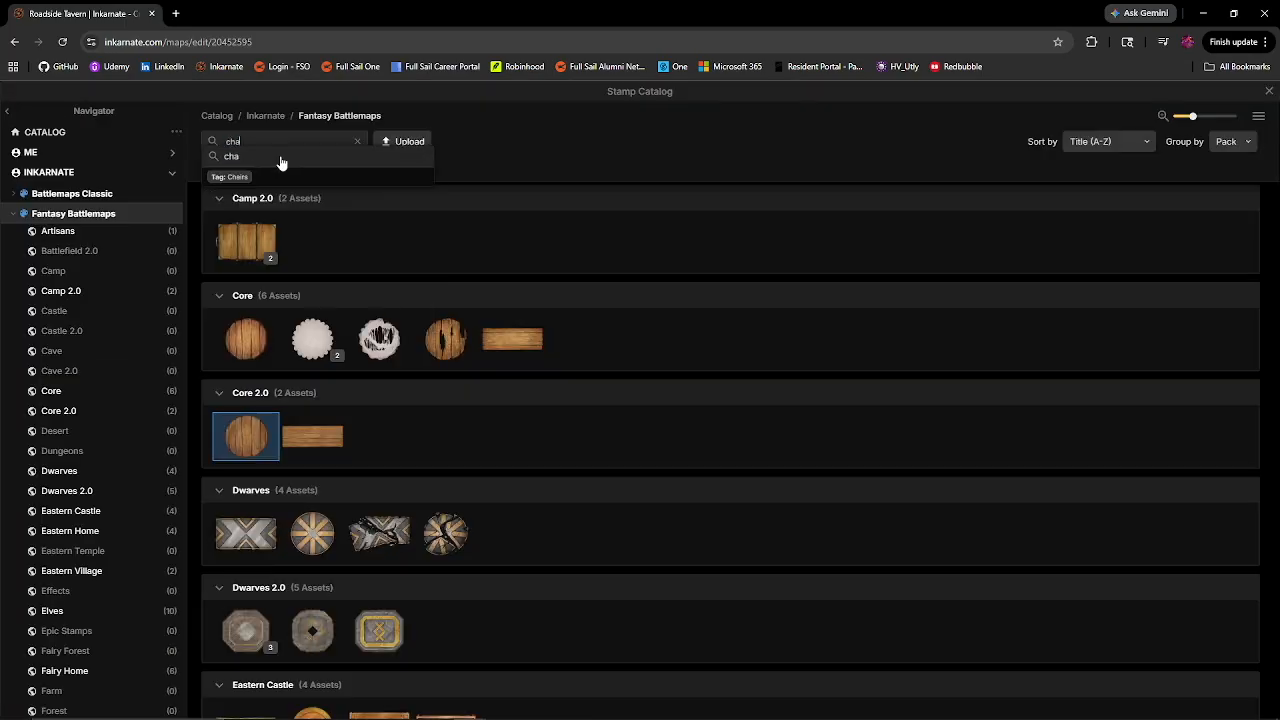
key(Return)
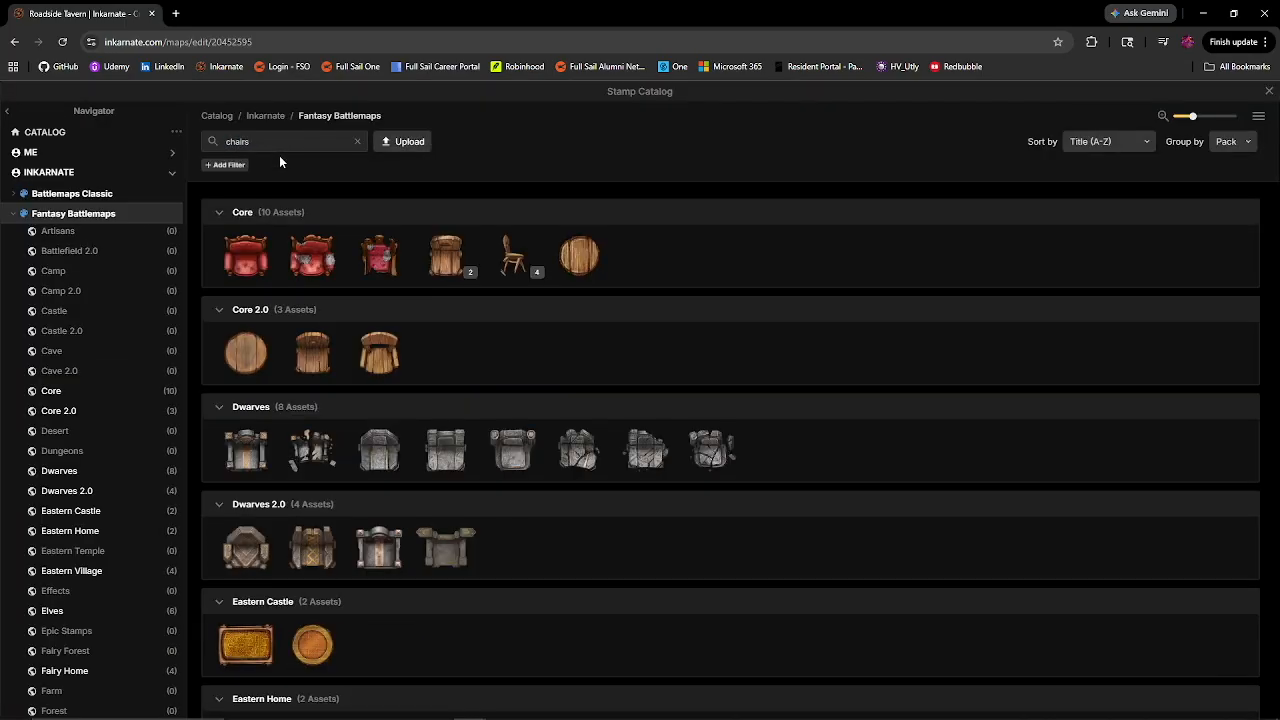
- Choose the wooden Chair from the Core pack and place chairs around all five round tables at scale 60 on sublayer -1
click(470, 271)
click(512, 255)
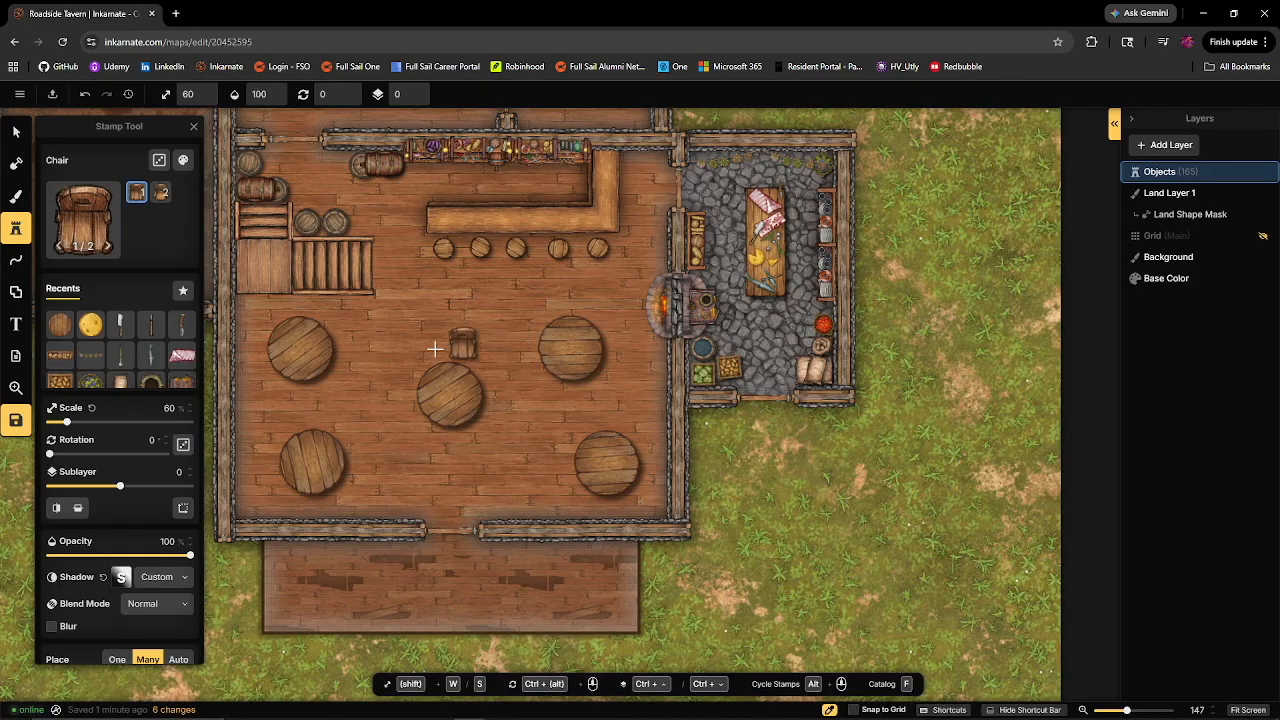
click(185, 446)
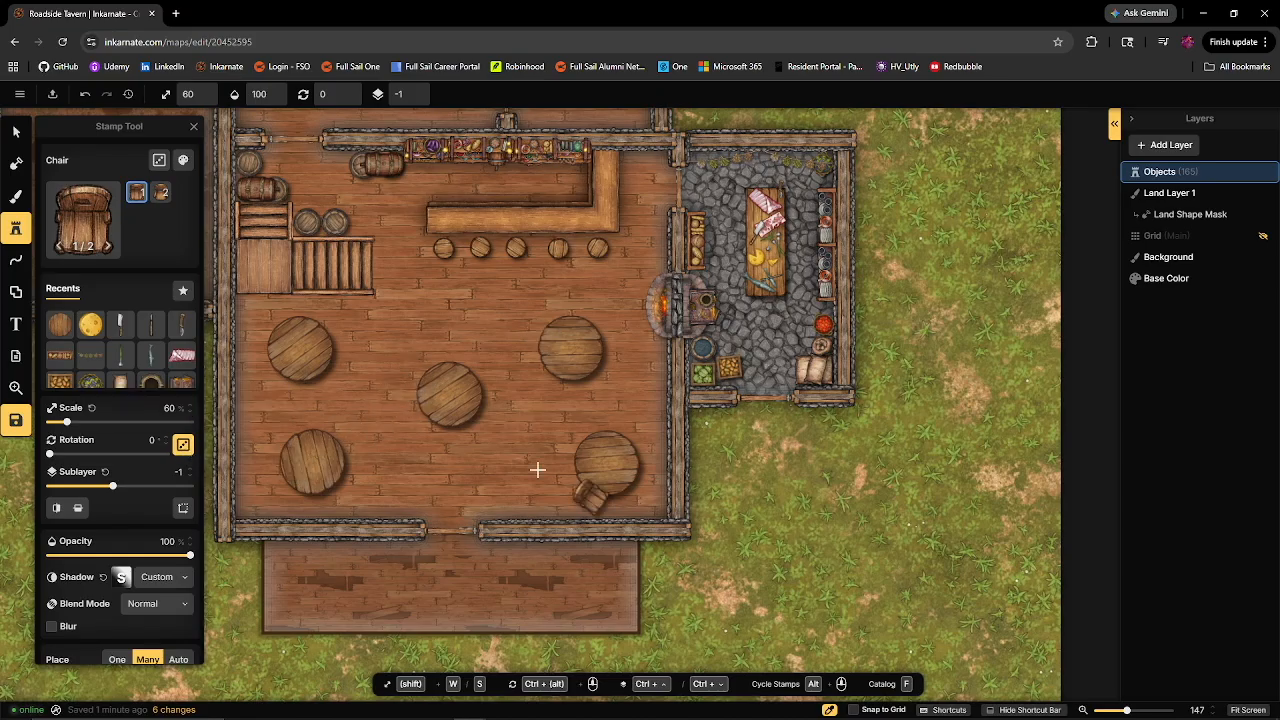
click(413, 372)
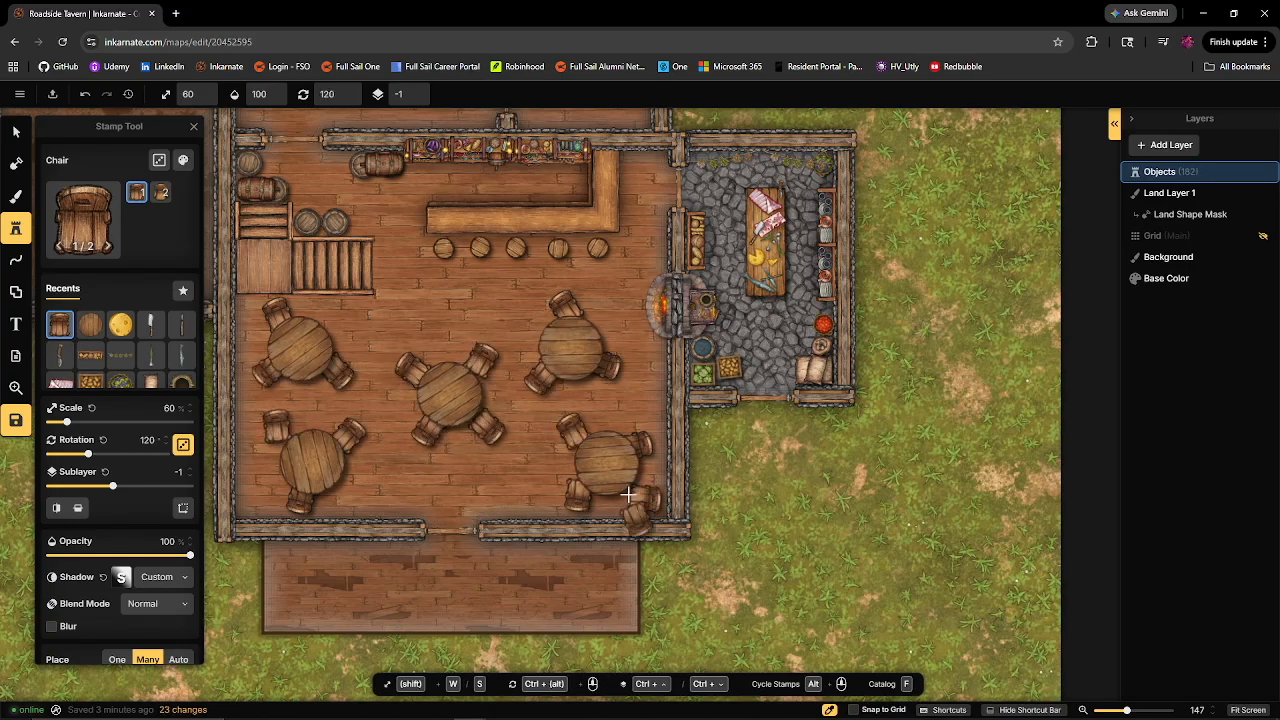
- Shift the upper-right, centre and lower-left tables slightly together with their chairs
click(16, 132)
drag(526, 291, 638, 398)
drag(572, 348, 584, 342)
drag(528, 466, 351, 324)
drag(450, 393, 453, 388)
drag(246, 400, 375, 522)
drag(312, 462, 305, 460)
- Choose the Candle on Platter Lit stamp from the stamp catalog
scroll(490, 530, down, 1)
click(16, 228)
scroll(830, 361, down, 3)
click(251, 563)
scroll(349, 287, up, 5)
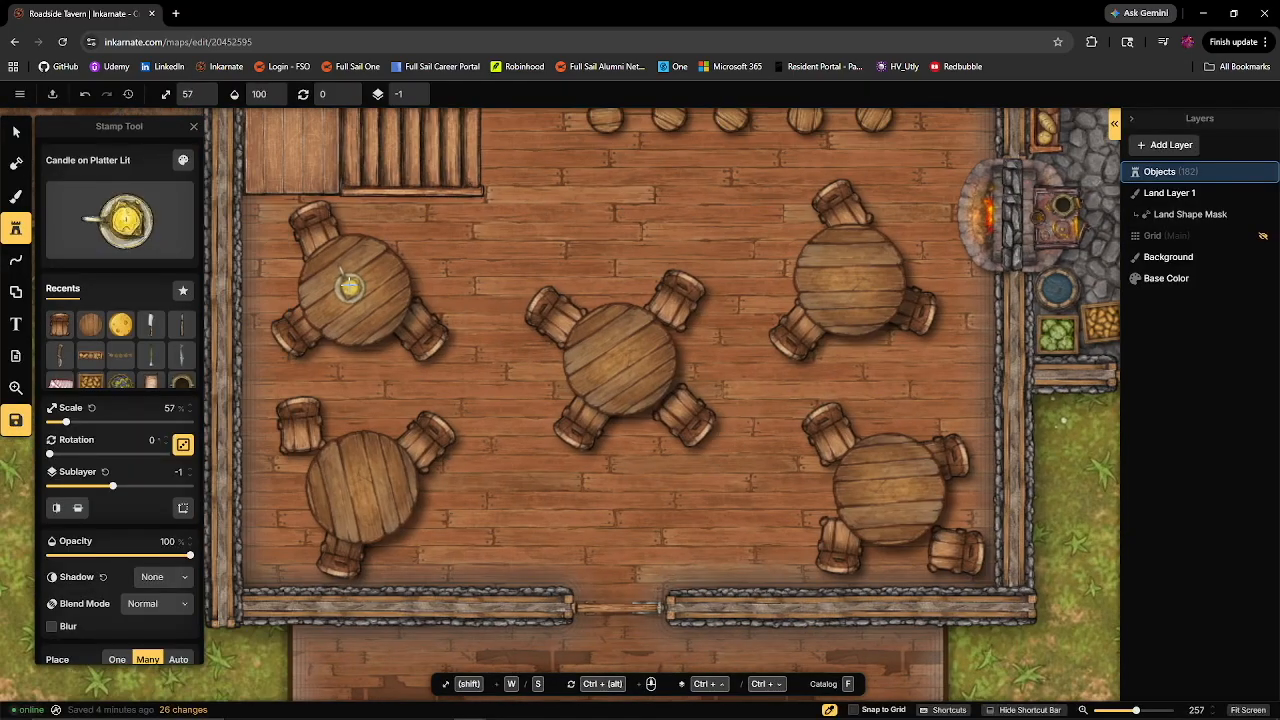
- Place a lit candle on each of the five round tables and two on the bar counter, using scale 45 and sublayer 1 on the bar
click(348, 286)
click(844, 286)
click(878, 493)
click(122, 234)
click(610, 354)
click(379, 480)
scroll(607, 506, down, 3)
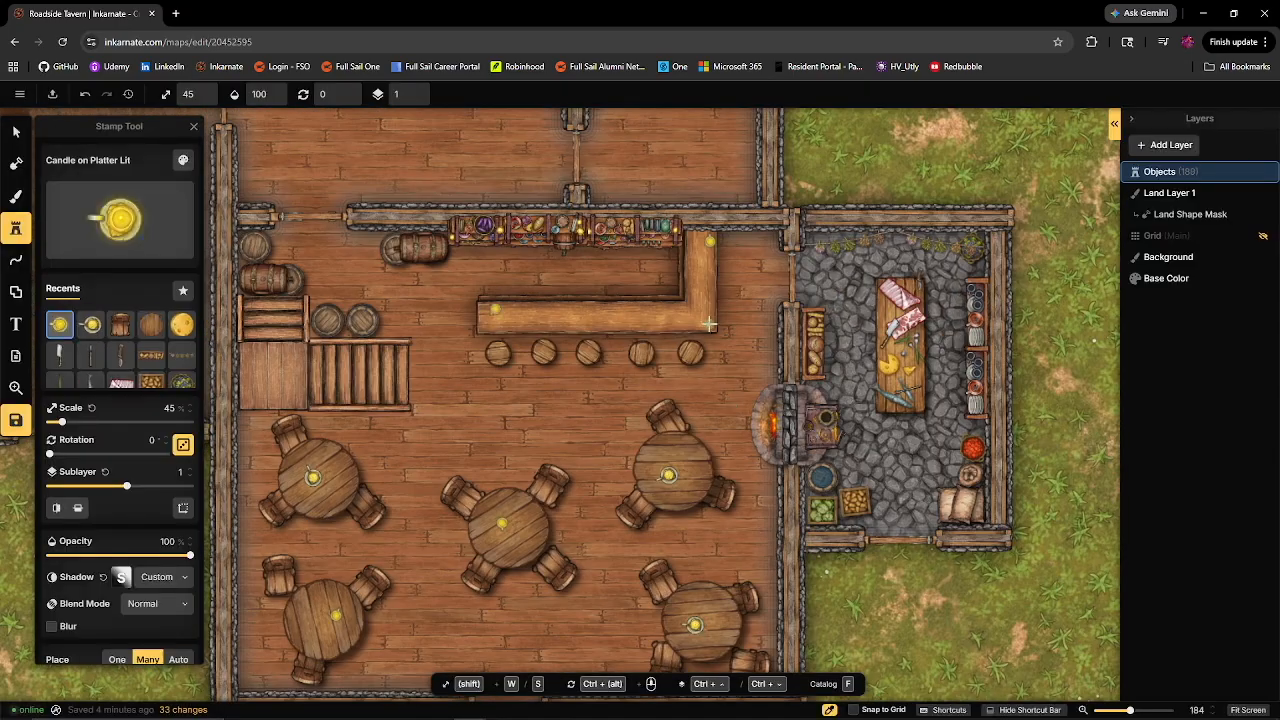
- Search the stamp catalog for "plates" and choose the round brown dish from the Tavern pack
click(16, 132)
drag(467, 635, 517, 531)
click(16, 228)
click(160, 244)
text(plate)
key(Return)
scroll(591, 371, down, 5)
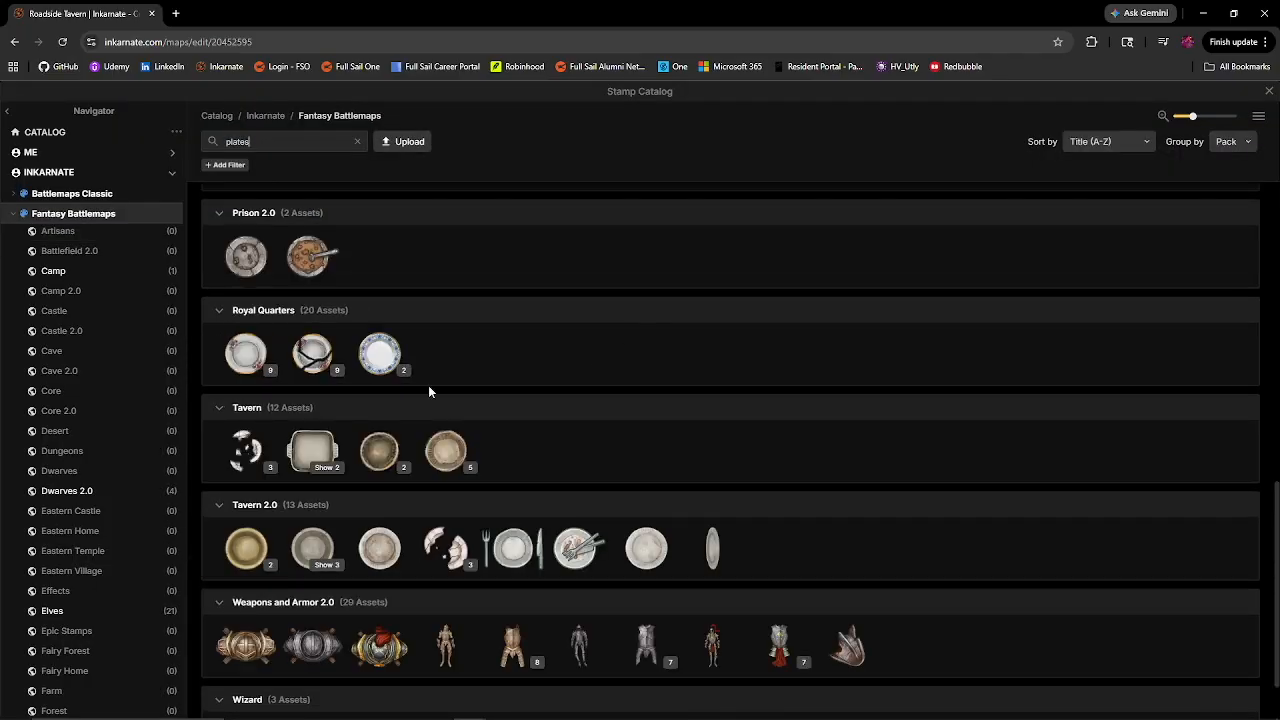
click(380, 449)
scroll(365, 418, up, 4)
- Toggle random rotation and place the round dishes on the tavern tables
click(183, 444)
click(383, 390)
click(910, 586)
click(407, 333)
- Search the stamp catalog for "mug" and choose a mug stamp
click(119, 220)
double_click(178, 140)
text(mug)
click(337, 429)
- Place mugs across the round tables and the bar counter
click(677, 280)
click(694, 352)
click(743, 347)
click(566, 465)
click(586, 491)
click(578, 280)
click(604, 257)
click(788, 276)
click(711, 275)
click(838, 259)
click(857, 223)
- Choose the Hanging Mugs stamp from the stamp catalog
click(119, 220)
scroll(514, 453, down, 5)
click(335, 470)
- Place Hanging Mugs stamps at scale 43 along the walls around the bar, raising the sublayer to 2
click(792, 203)
scroll(848, 299, up, 6)
drag(370, 201, 603, 391)
scroll(458, 339, down, 6)
click(443, 323)
key(ctrl+Up)
click(523, 323)
scroll(723, 509, down, 6)
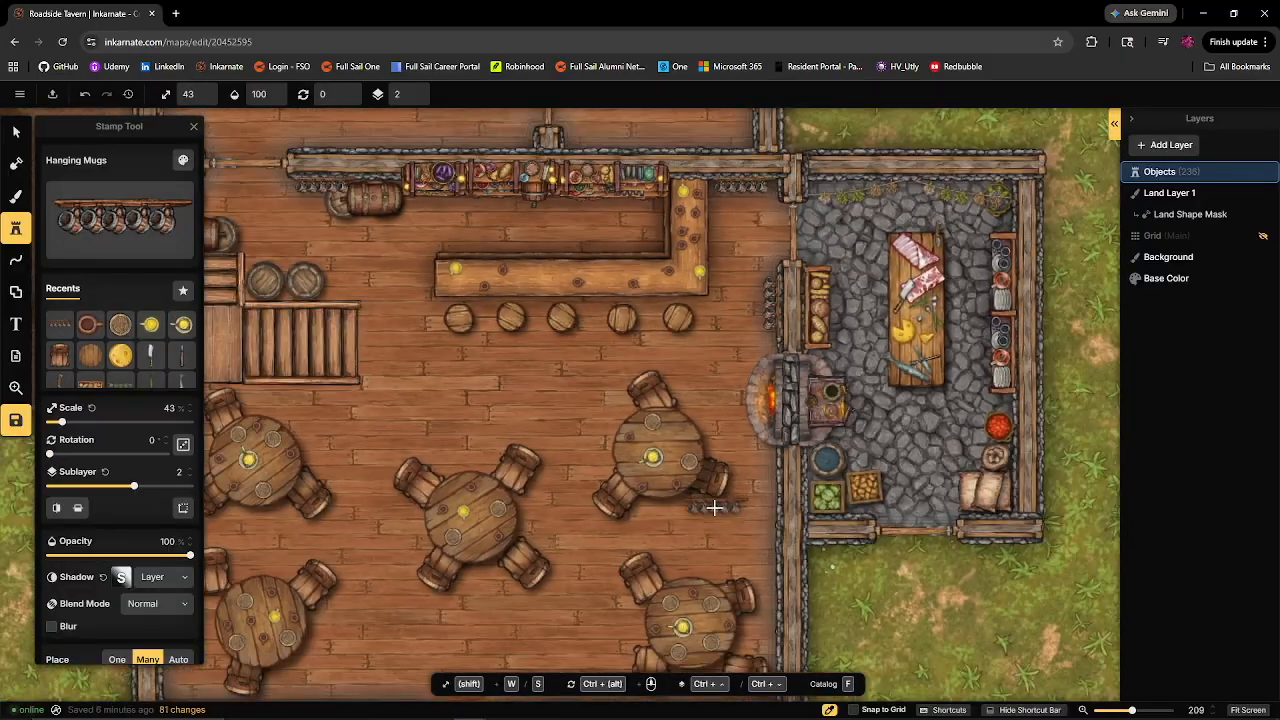
- Finish placing the Hanging Mugs stamps and save the map
key(Escape)
scroll(897, 546, down, 3)
key(ctrl+s)
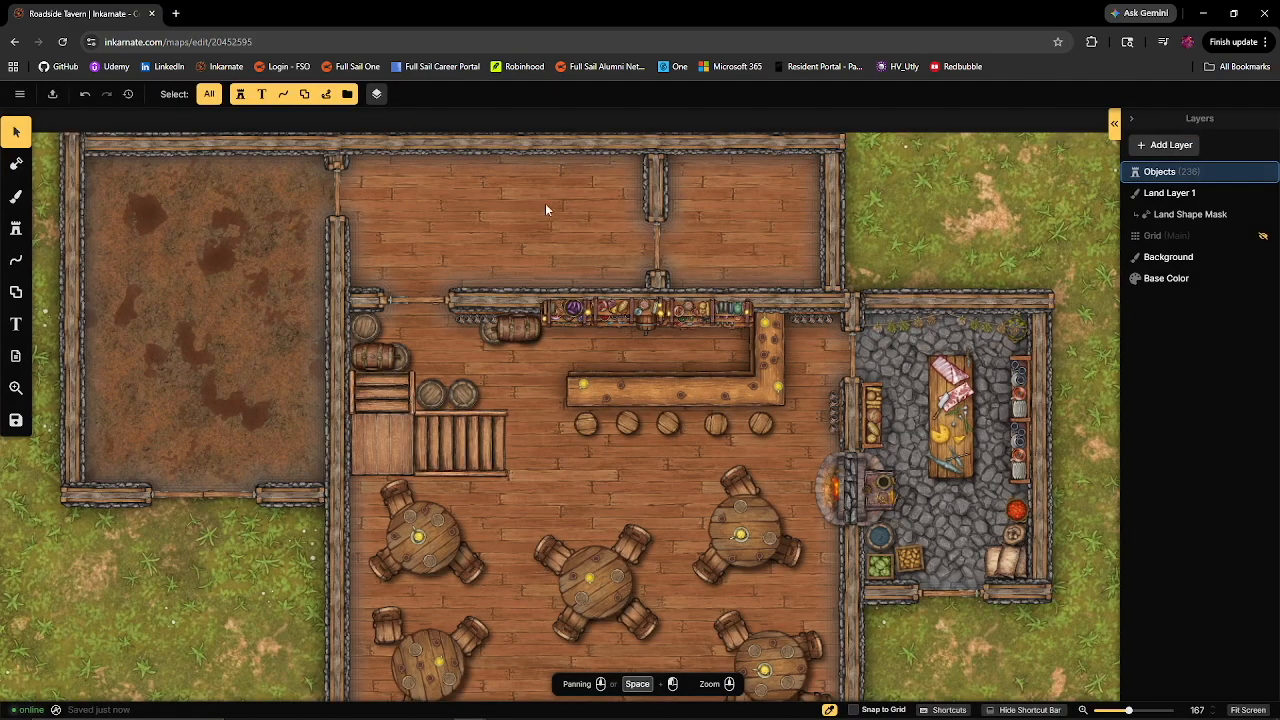
- Search the stamp catalog for "crates" and choose a Crate stamp for the storeroom behind the bar
scroll(541, 225, up, 5)
drag(536, 236, 542, 334)
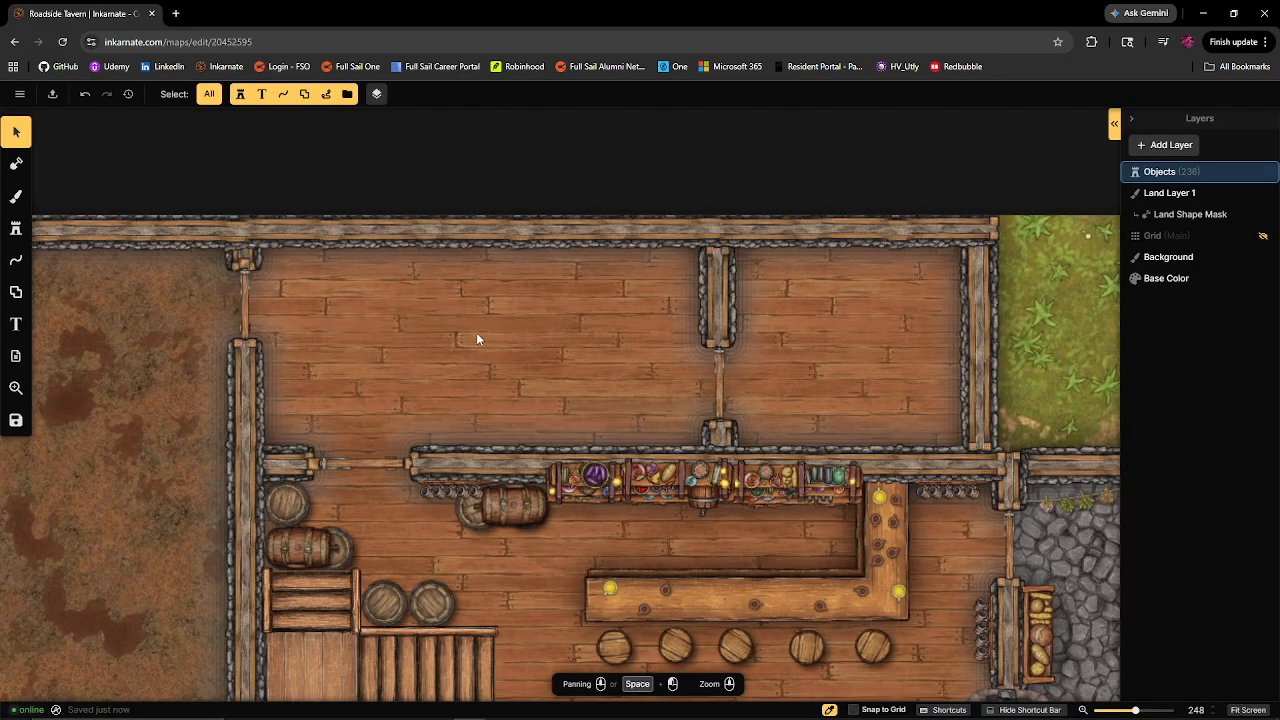
click(17, 229)
click(100, 225)
click(300, 144)
double_click(302, 144)
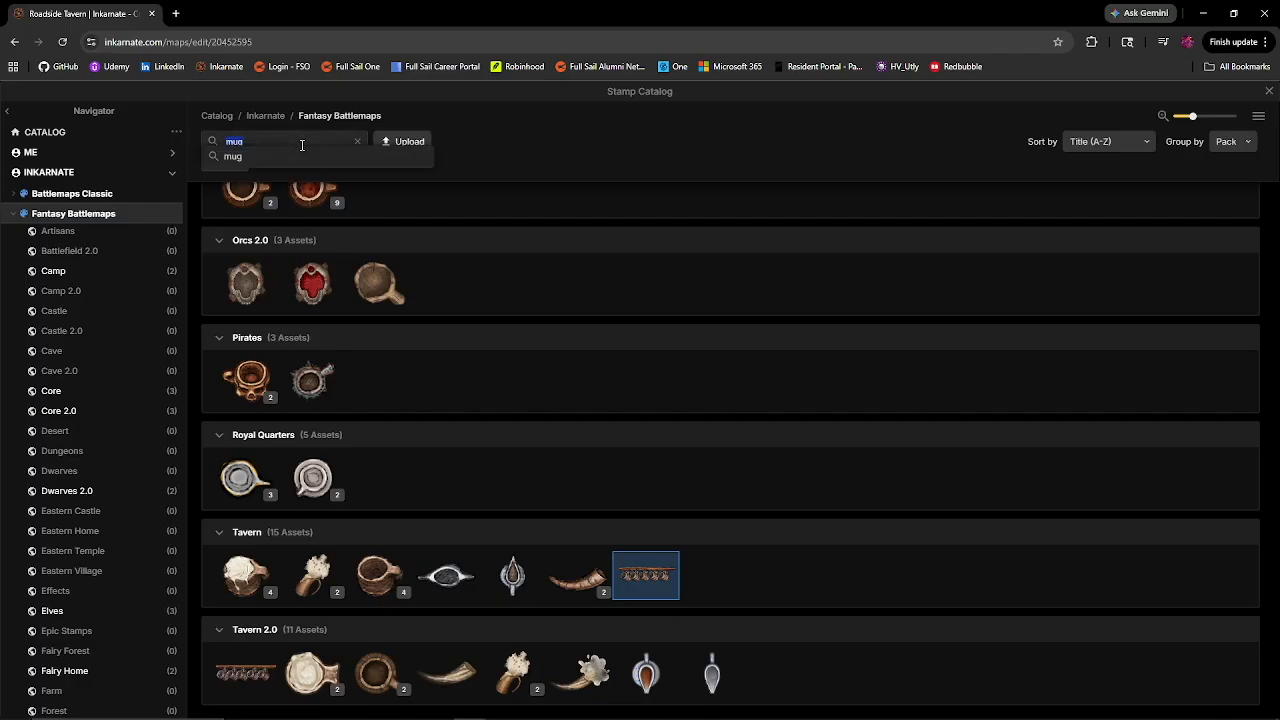
text(crate)
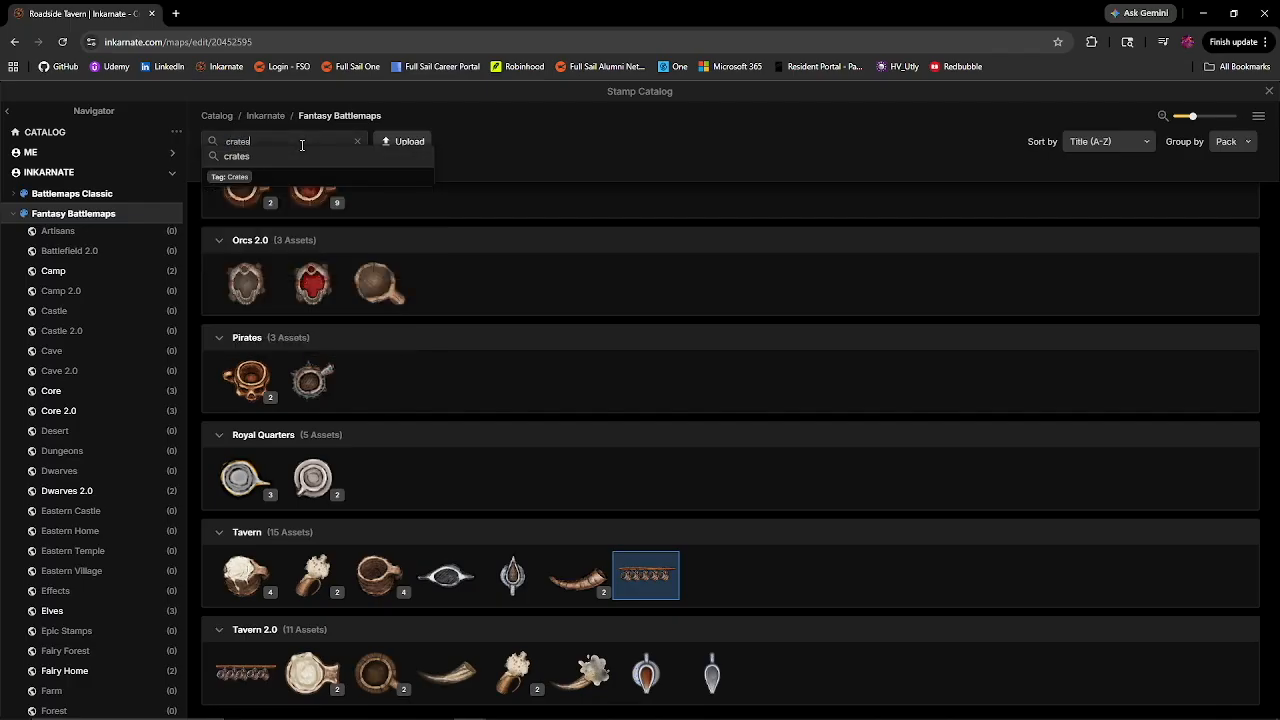
text(s)
key(Return)
click(246, 450)
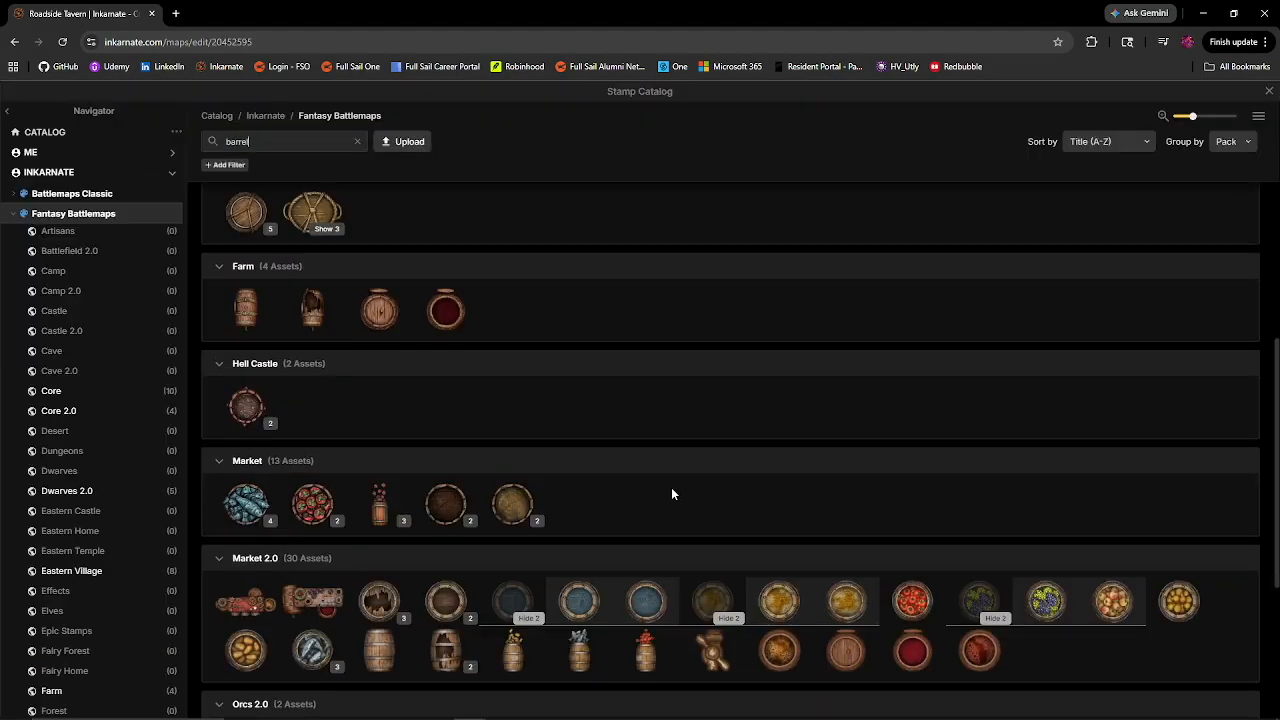
- Place barrels and scale 50 crates near the storeroom trapdoor, and search the stamp catalog for "hay"
scroll(696, 321, up, 2)
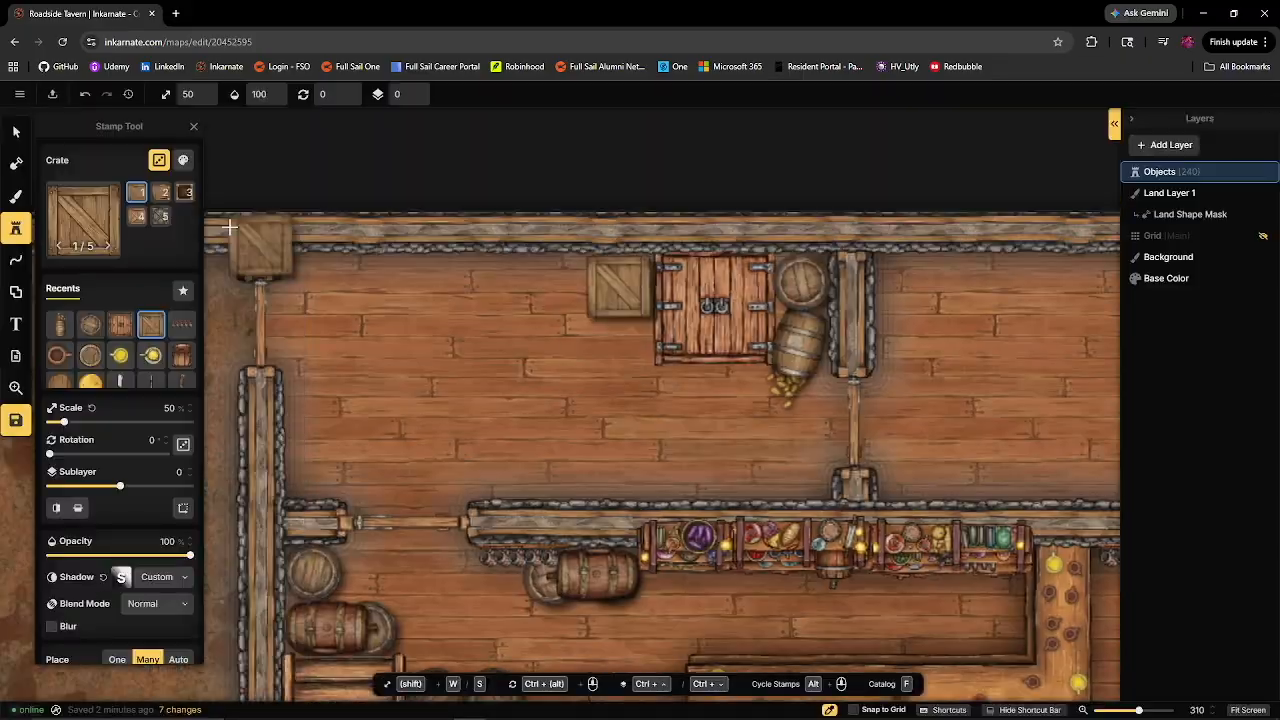
click(408, 283)
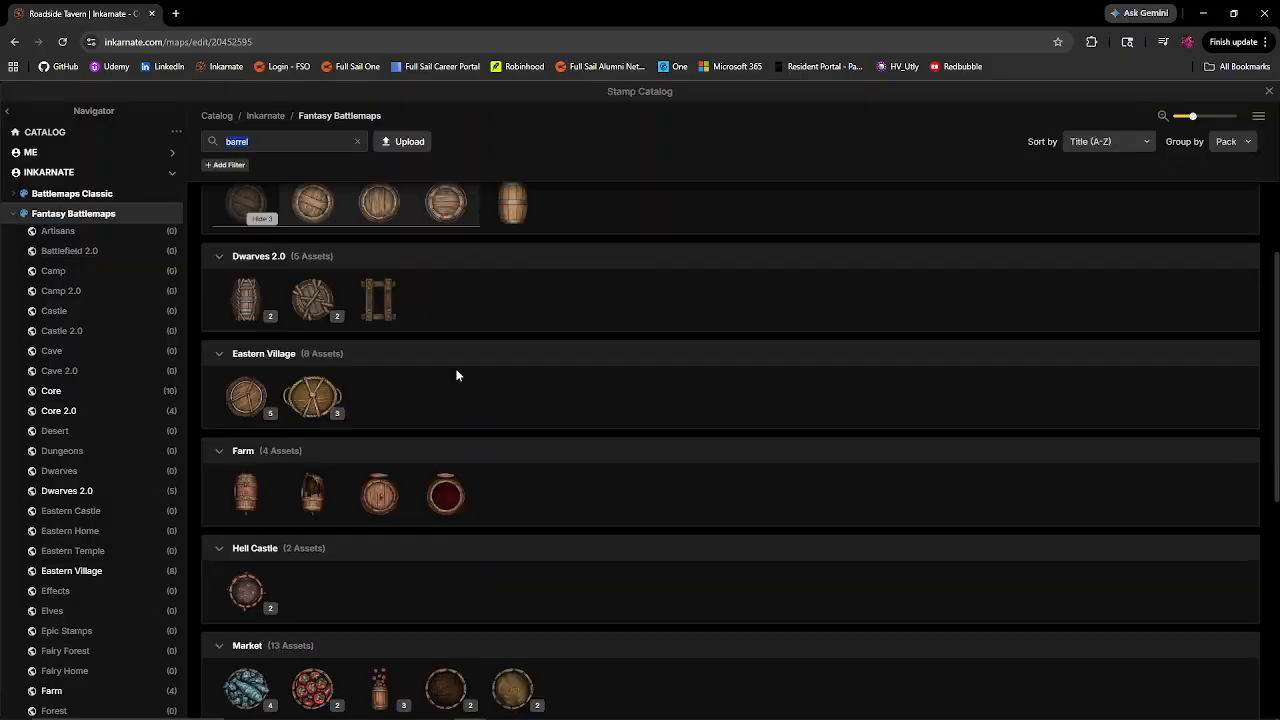
text(hay)
click(318, 160)
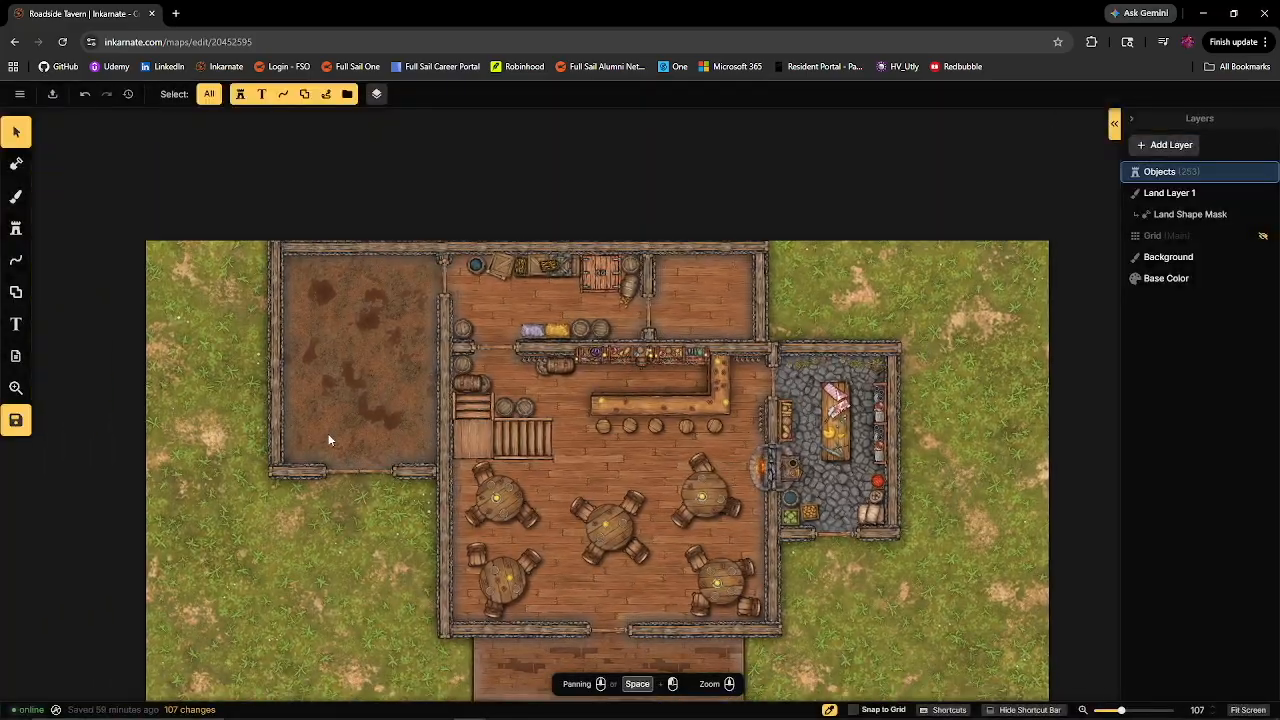
- Place Wood Walls stamps at scale 35, rotation 90 and sublayer -1 as stall dividers along both sides of the dirt-floored stable
scroll(330, 440, up, 1)
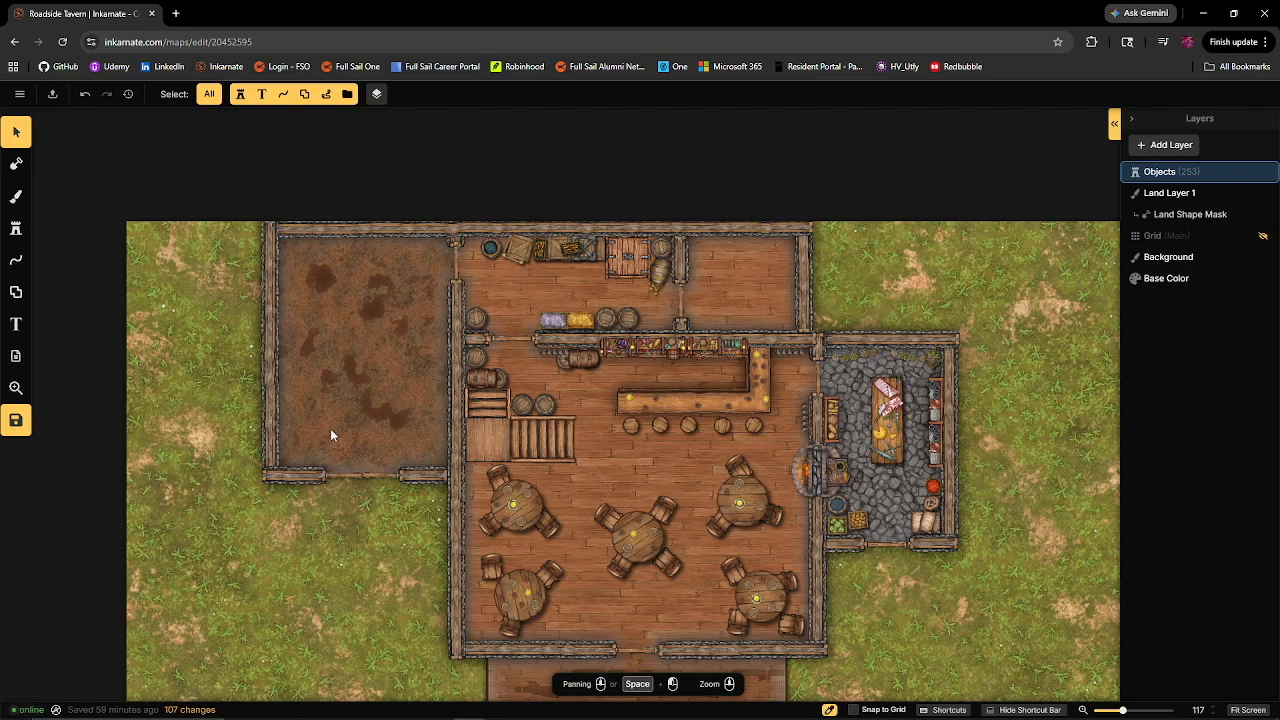
scroll(313, 261, up, 1)
drag(327, 350, 288, 333)
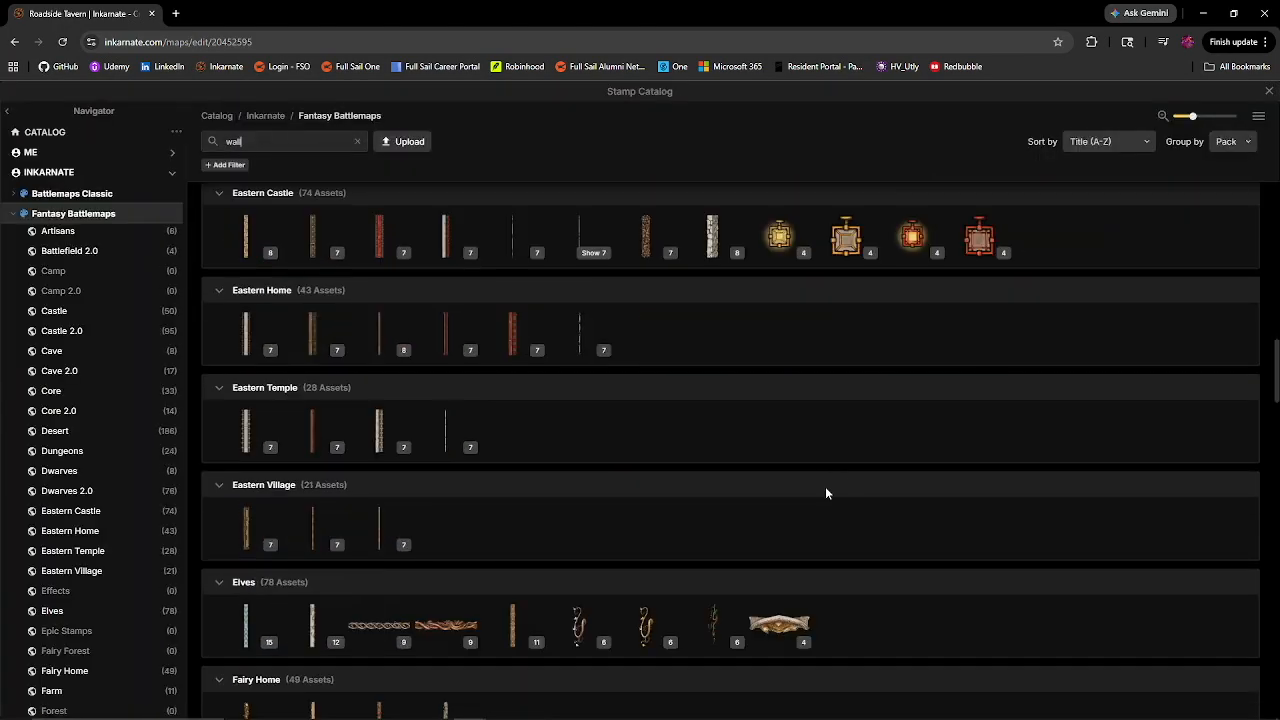
scroll(774, 517, down, 3)
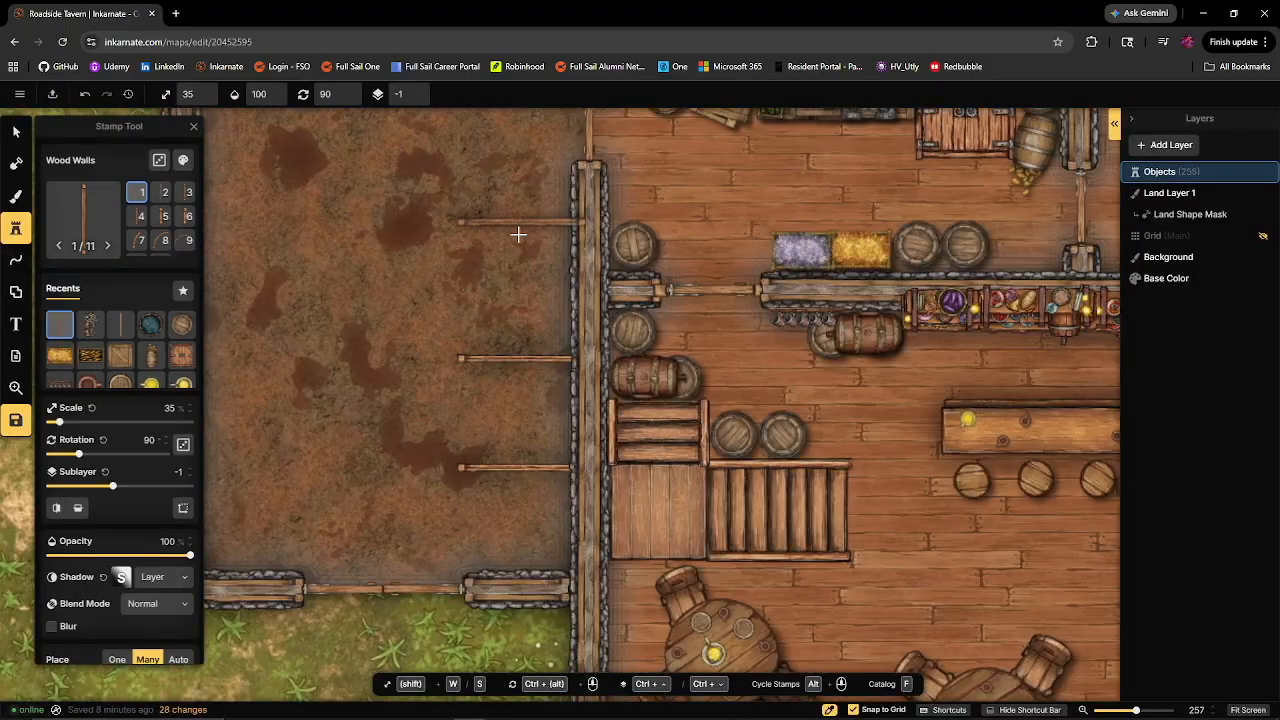
click(518, 234)
scroll(518, 234, down, 2)
click(291, 249)
click(291, 340)
click(291, 437)
- Search the stamp catalog for rope and place rope stamps on both side walls of the stable stalls
click(83, 218)
click(281, 143)
text(rapo)
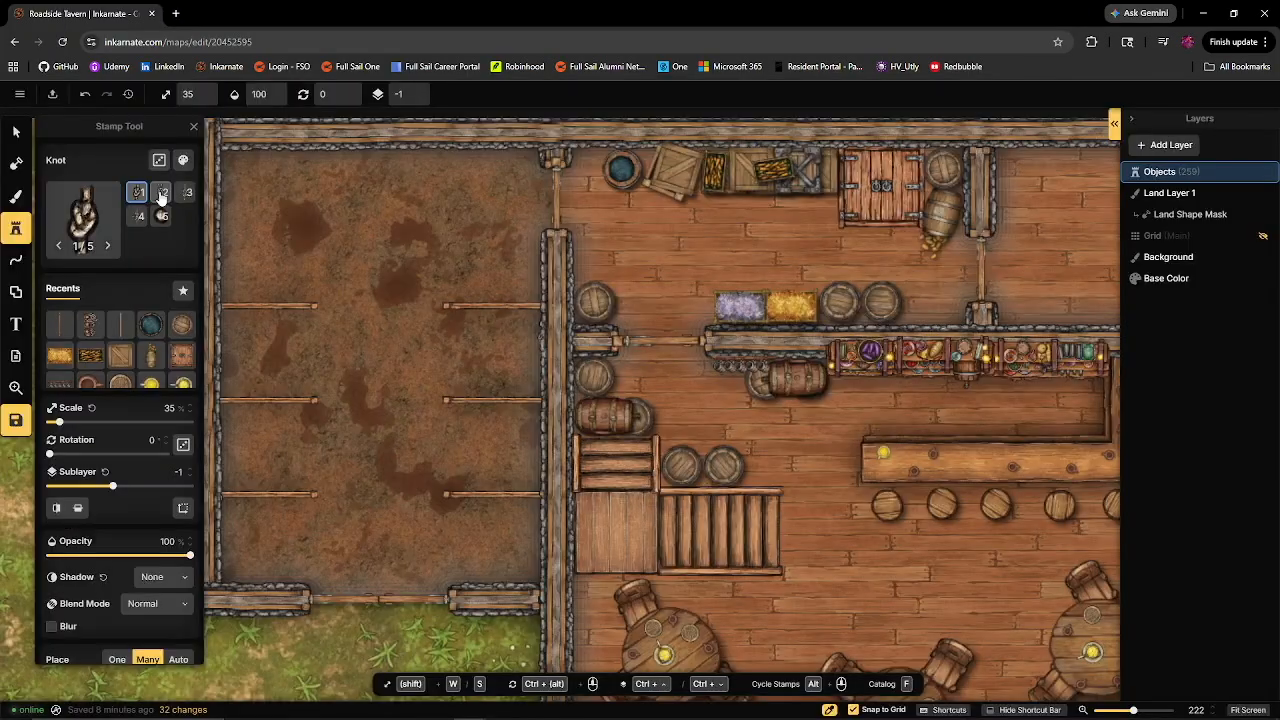
scroll(593, 416, up, 3)
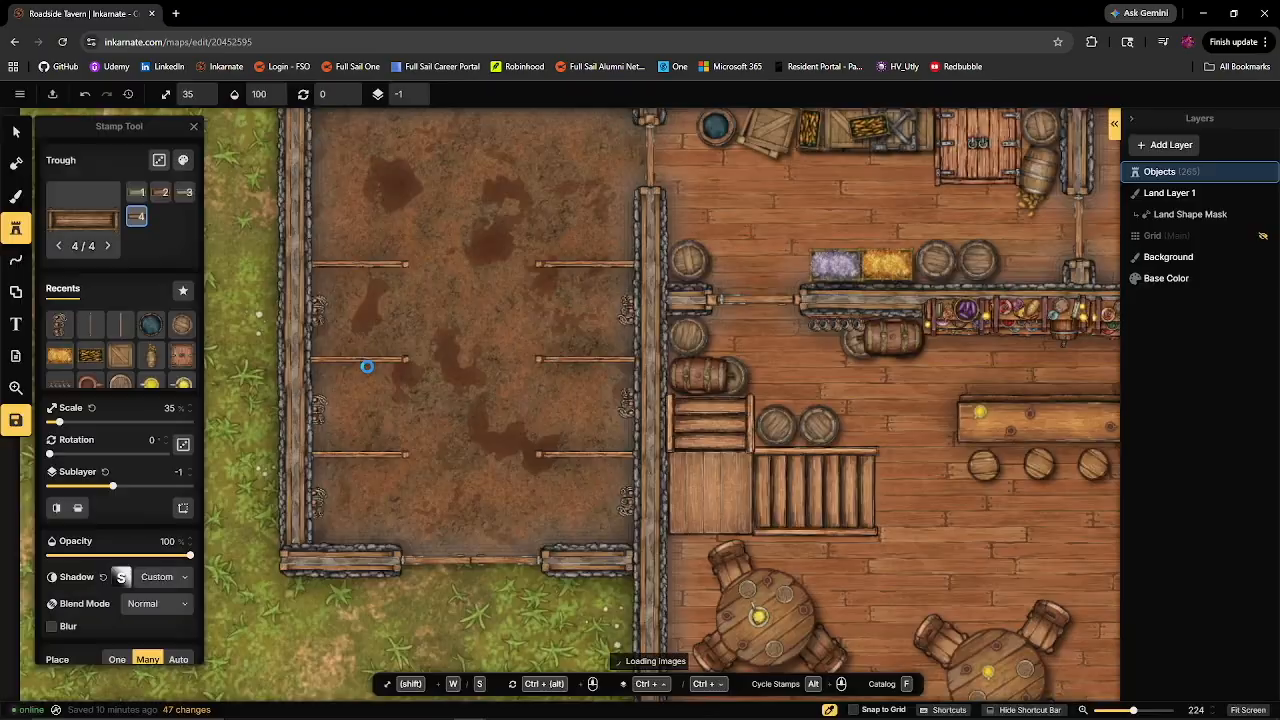
- Place wooden troughs beside the stall dividers and green troughs at scale 30, rotation 90 and sublayer -2 along the stable walls
scroll(403, 328, up, 3)
scroll(578, 498, down, 3)
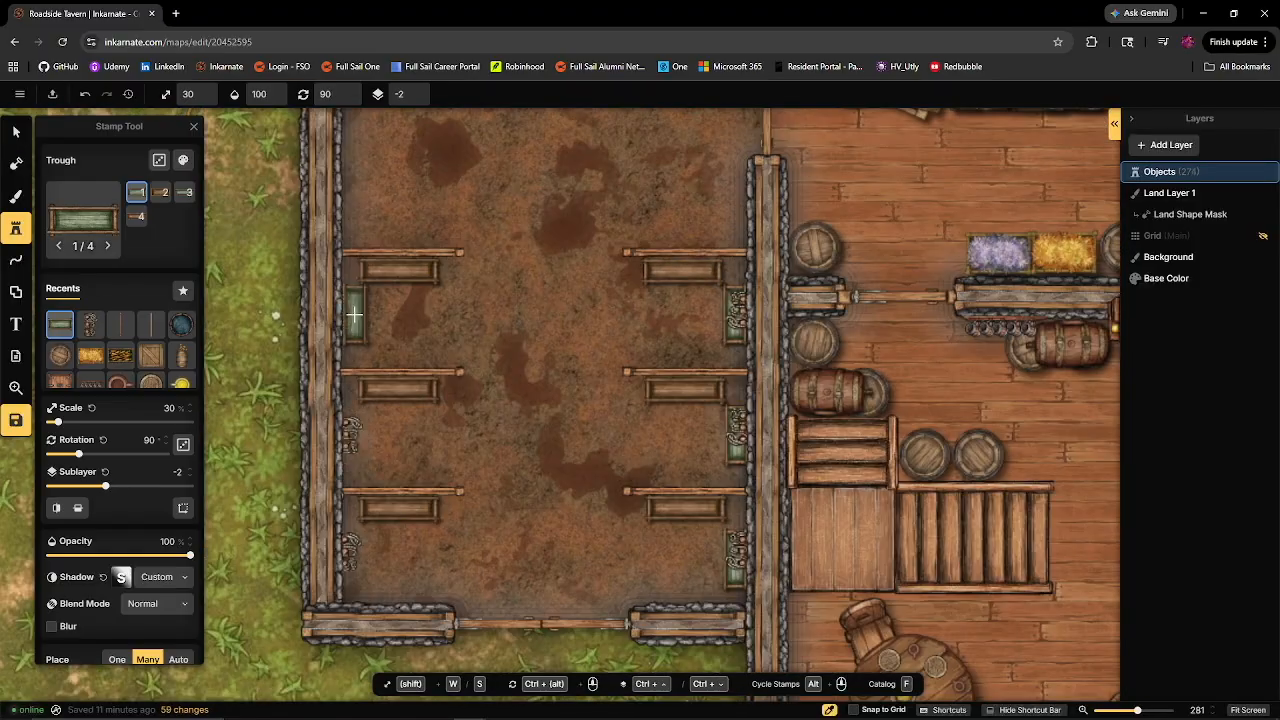
- Search the stamp catalog for "farm" and browse the Farm pack stamps
key(f)
scroll(428, 437, down, 5)
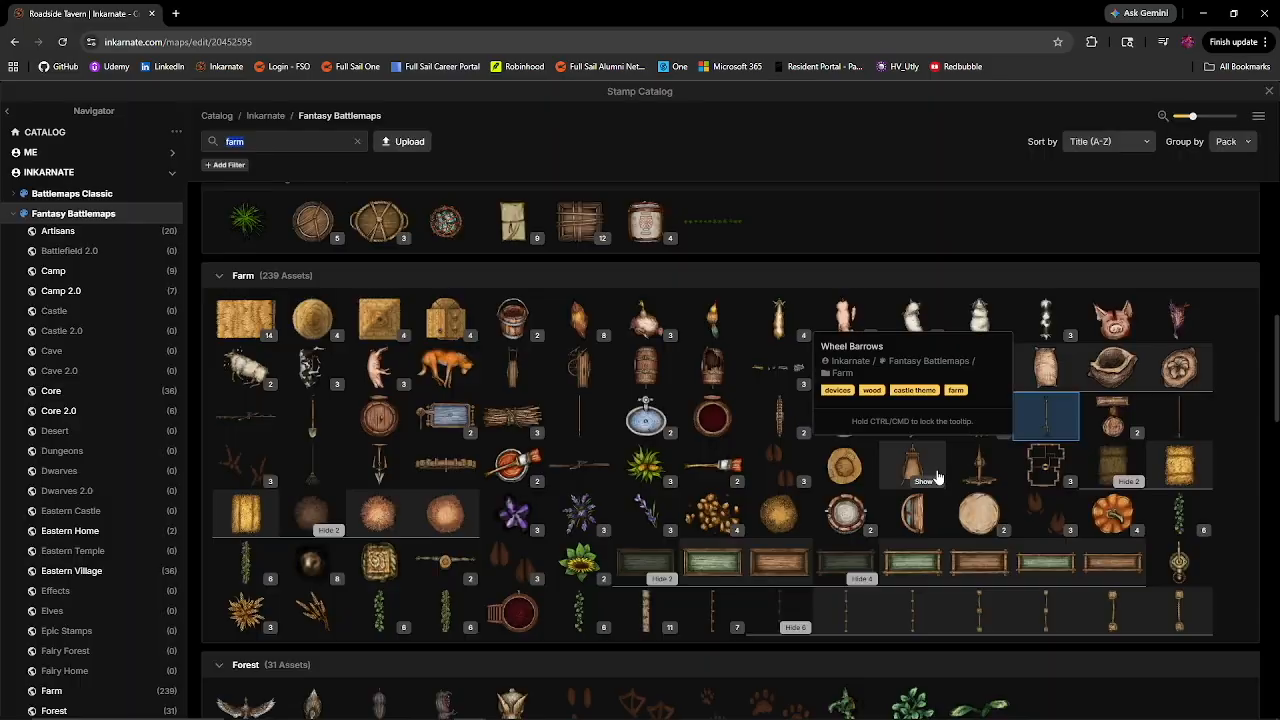
scroll(1100, 470, down, 5)
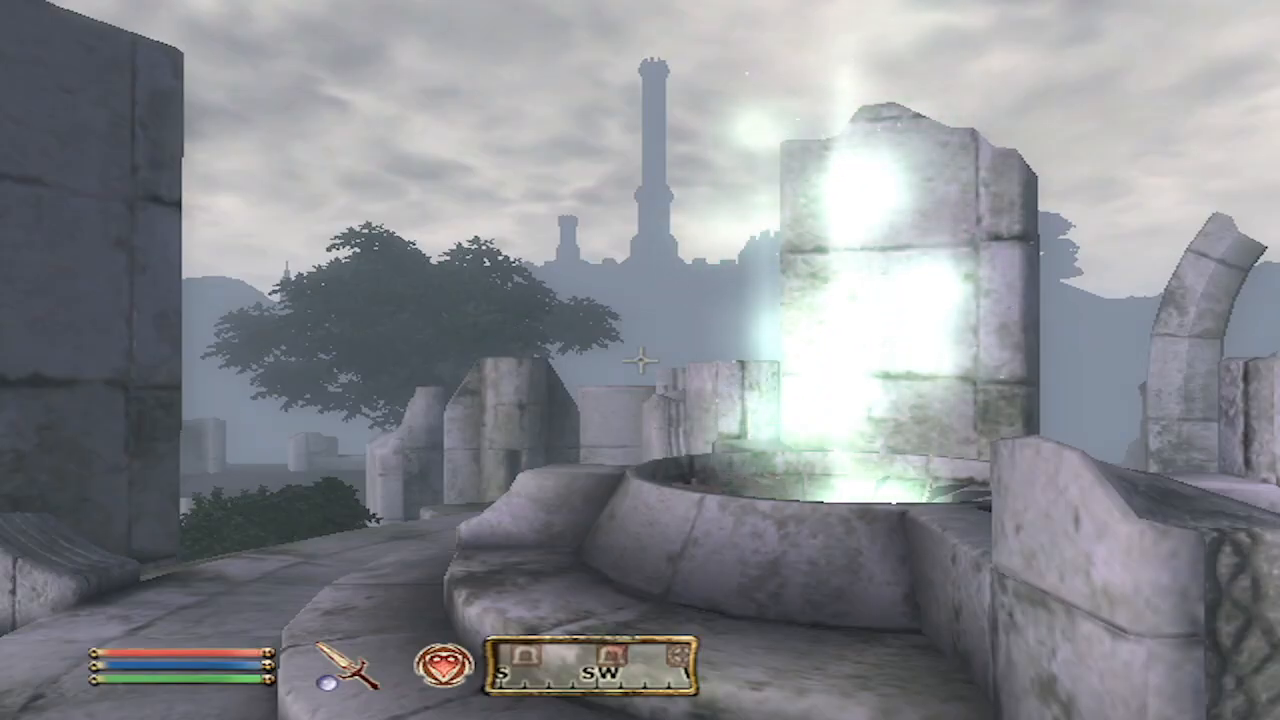
key(t)
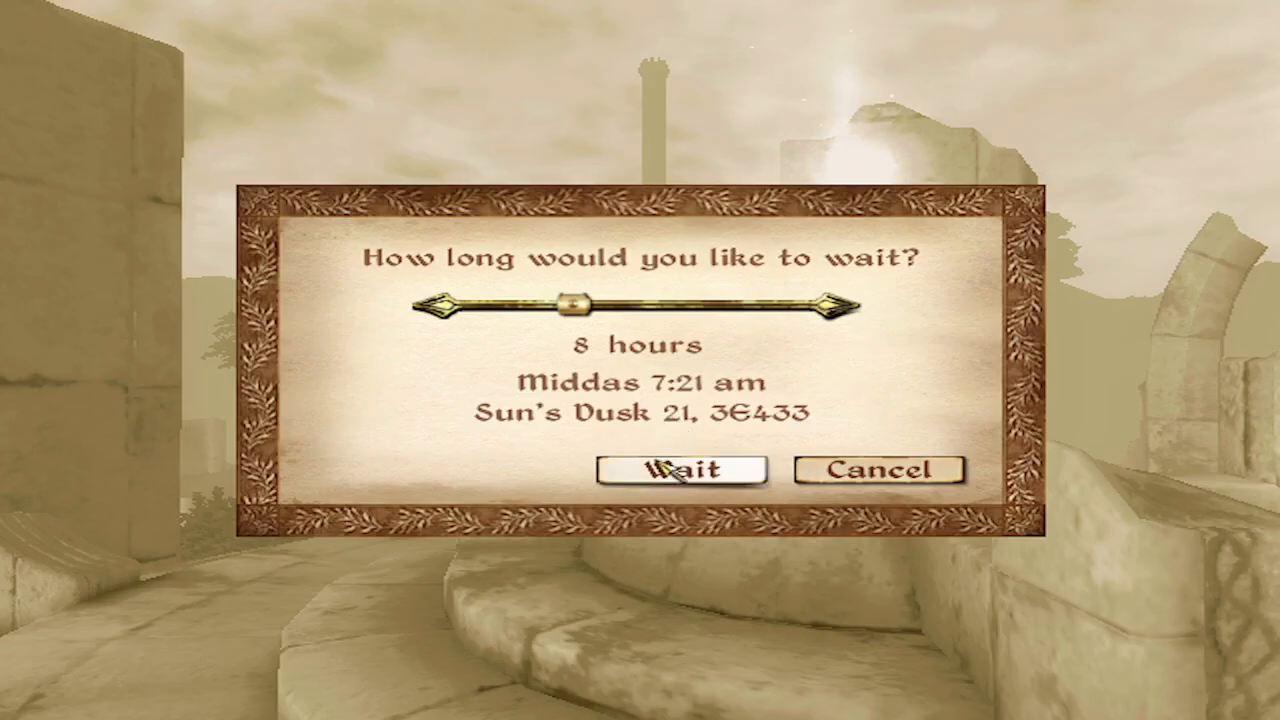
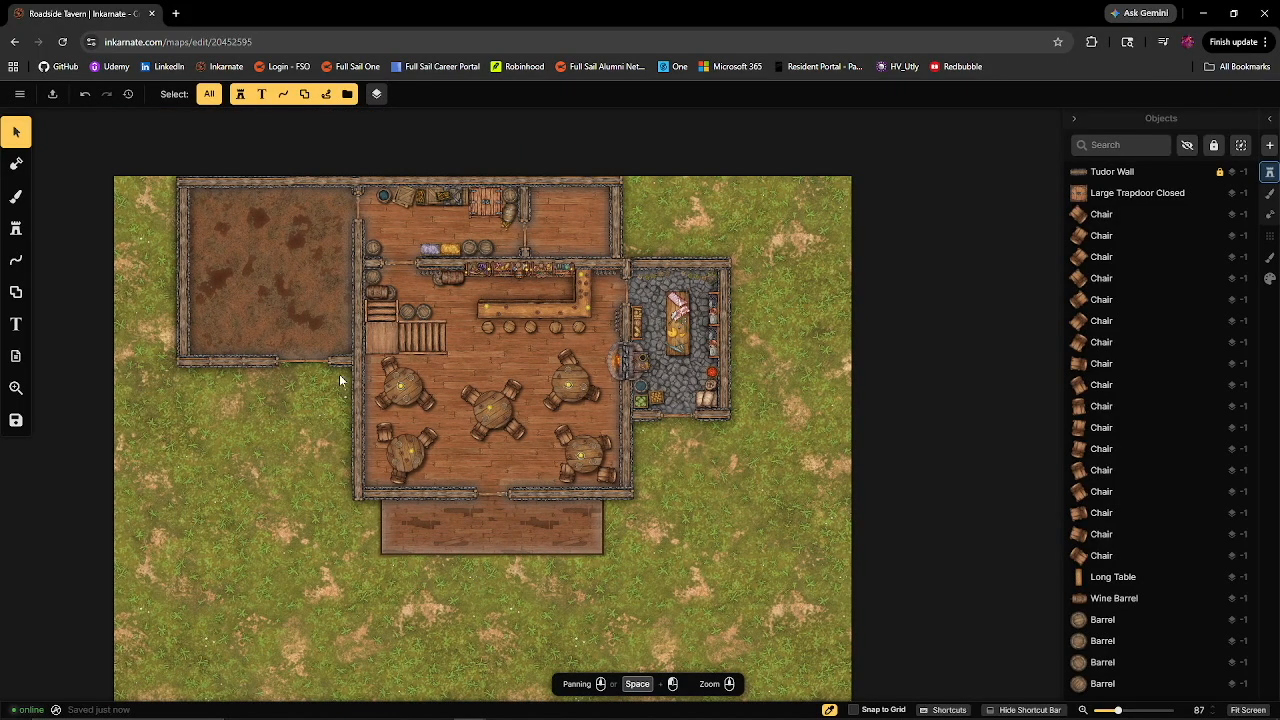
- Build three stalls from Wood Walls along the stable's outer wall and furnish each with ropes and a wooden trough
scroll(690, 510, up, 5)
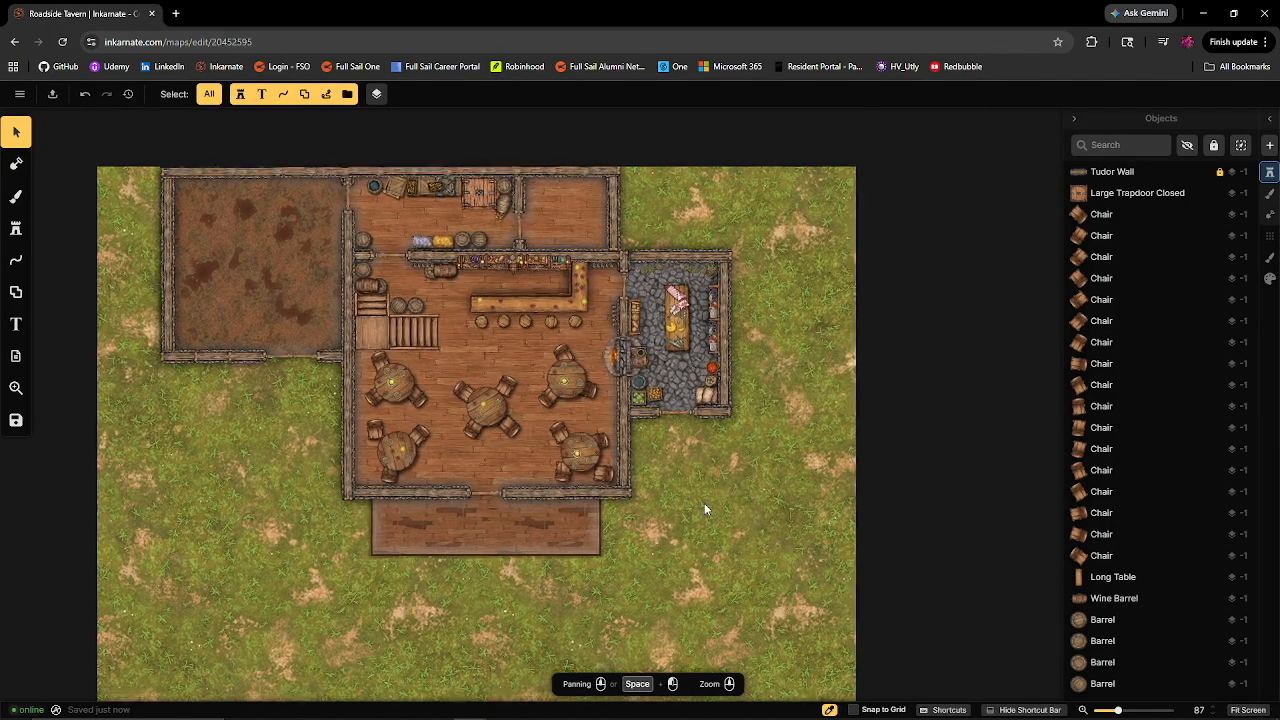
scroll(493, 383, up, 4)
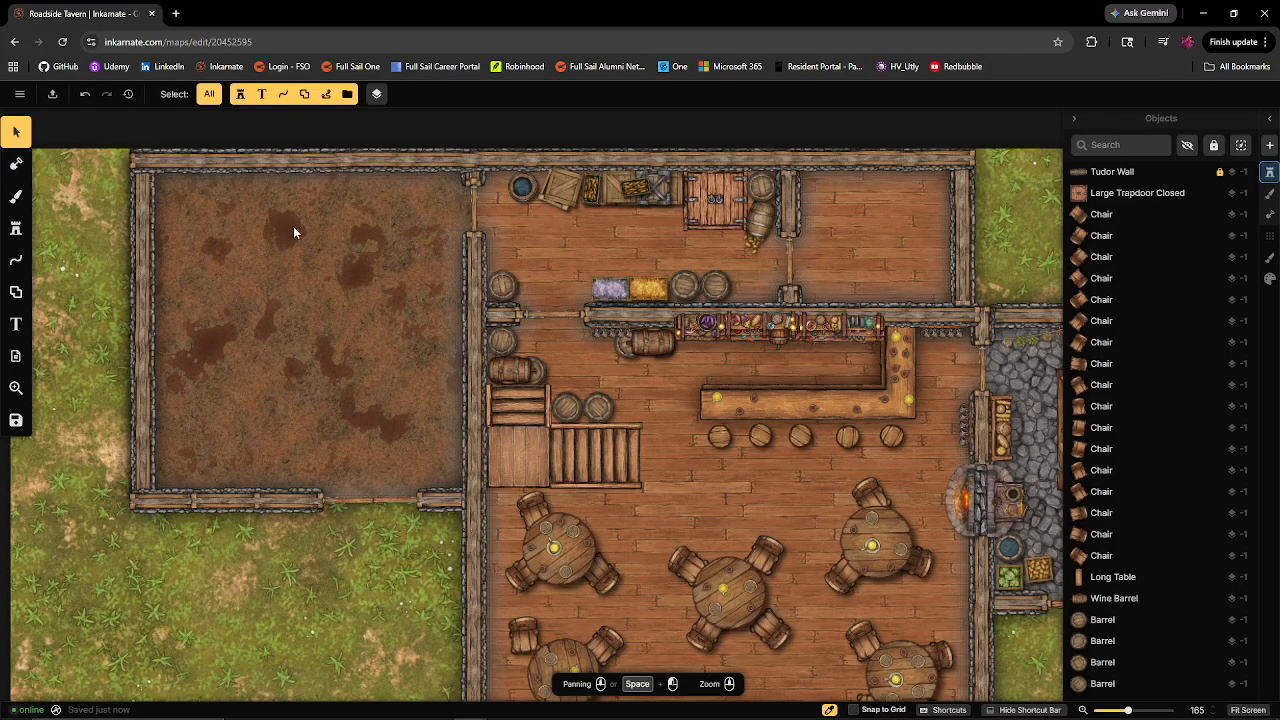
scroll(624, 356, down, 10)
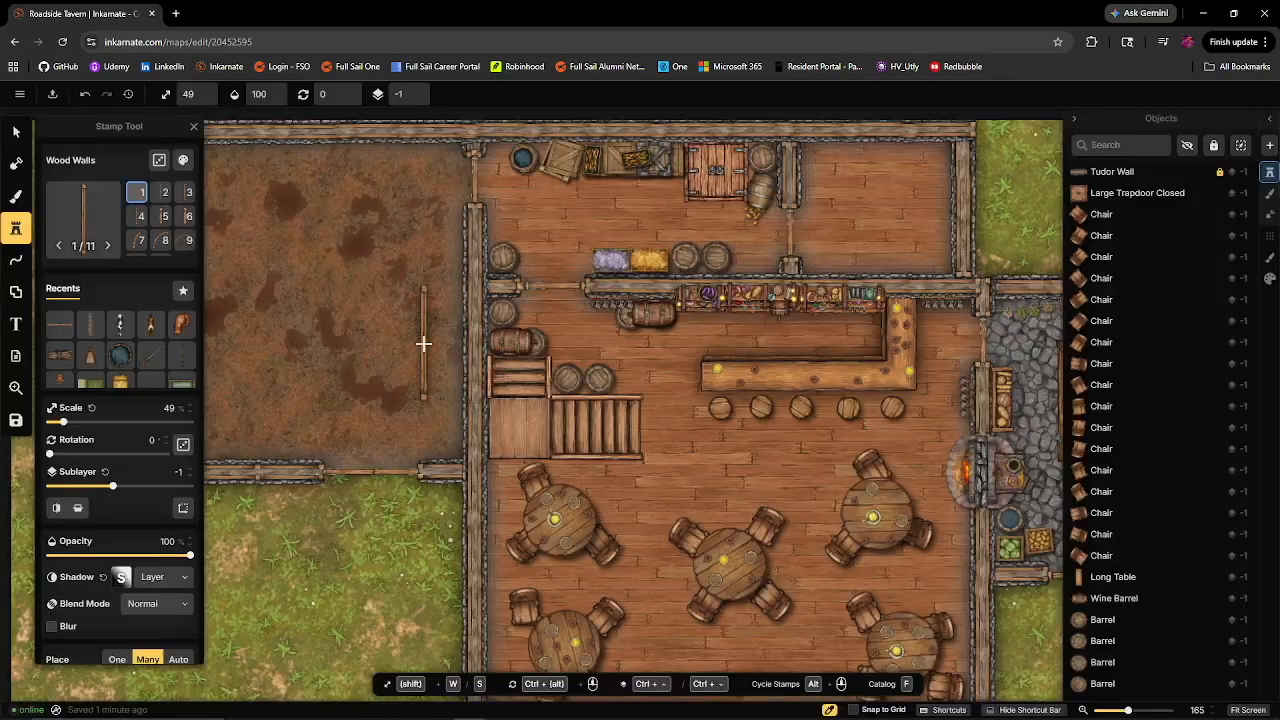
drag(424, 344, 599, 320)
scroll(386, 279, up, 6)
click(384, 214)
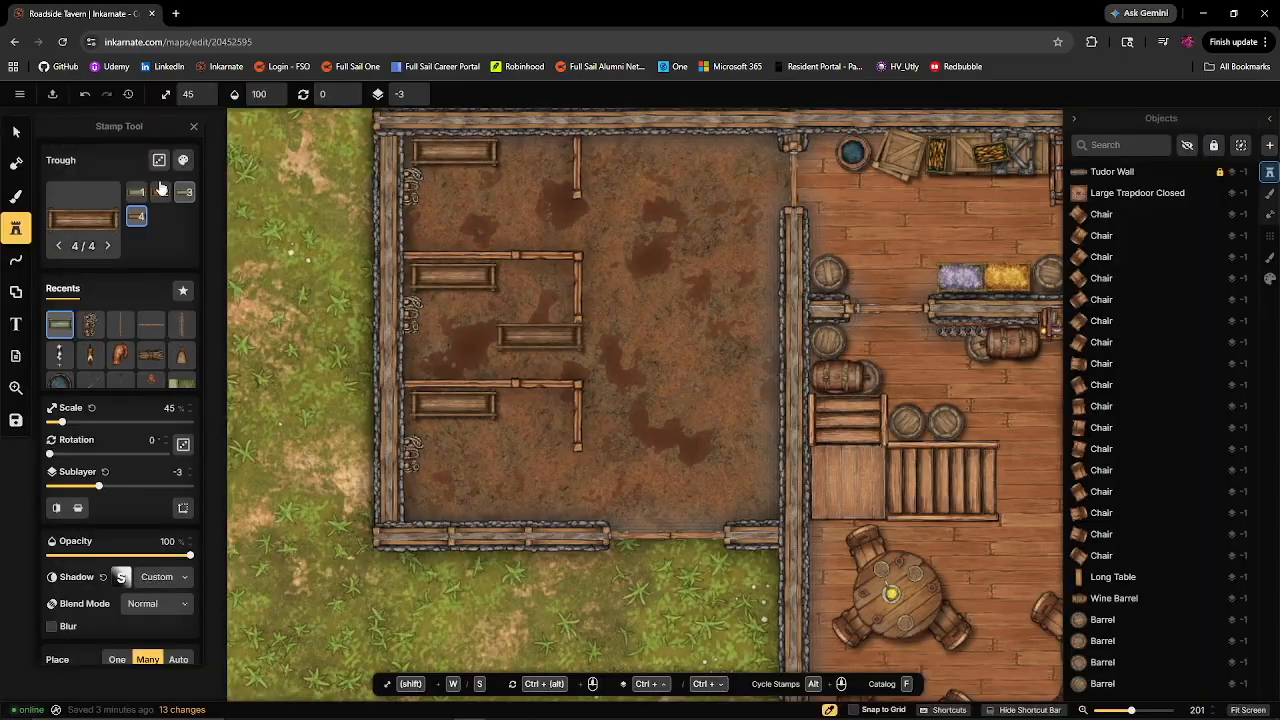
- Search the stamp catalog for "door", place Doorway stamps at scale 42 across the stall openings, and add a horse in the middle stall
key(f)
click(262, 141)
text(door)
scroll(850, 295, down, 20)
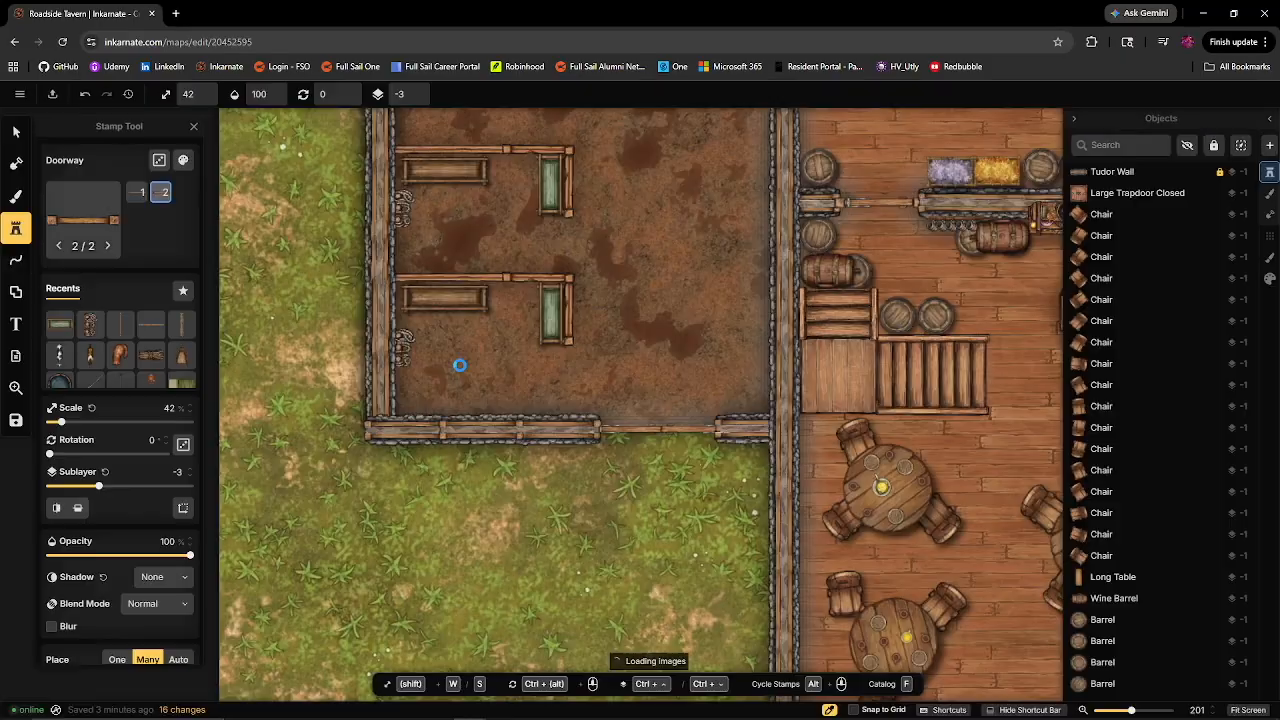
scroll(620, 400, up, 3)
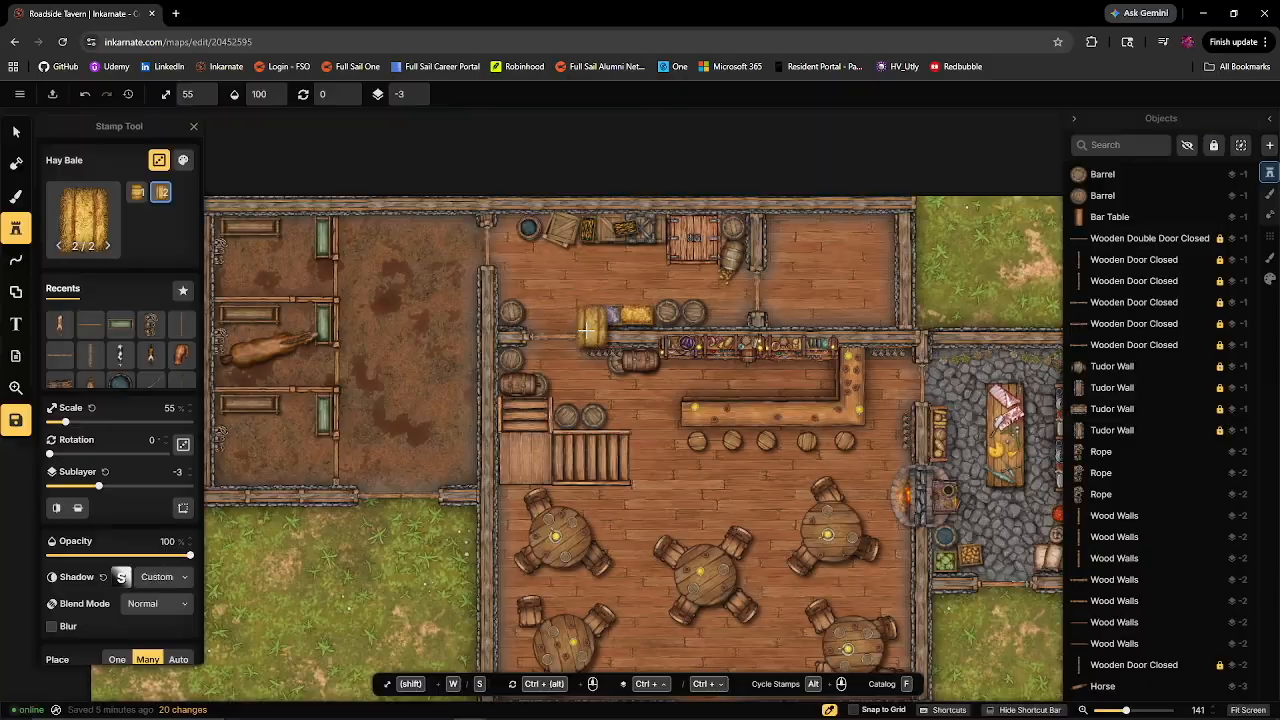
- Place Hay Bale stamps at scale 55 and sublayer -3 along the stable's inner wall, with a bucket and bundles of sticks nearby
scroll(457, 422, up, 3)
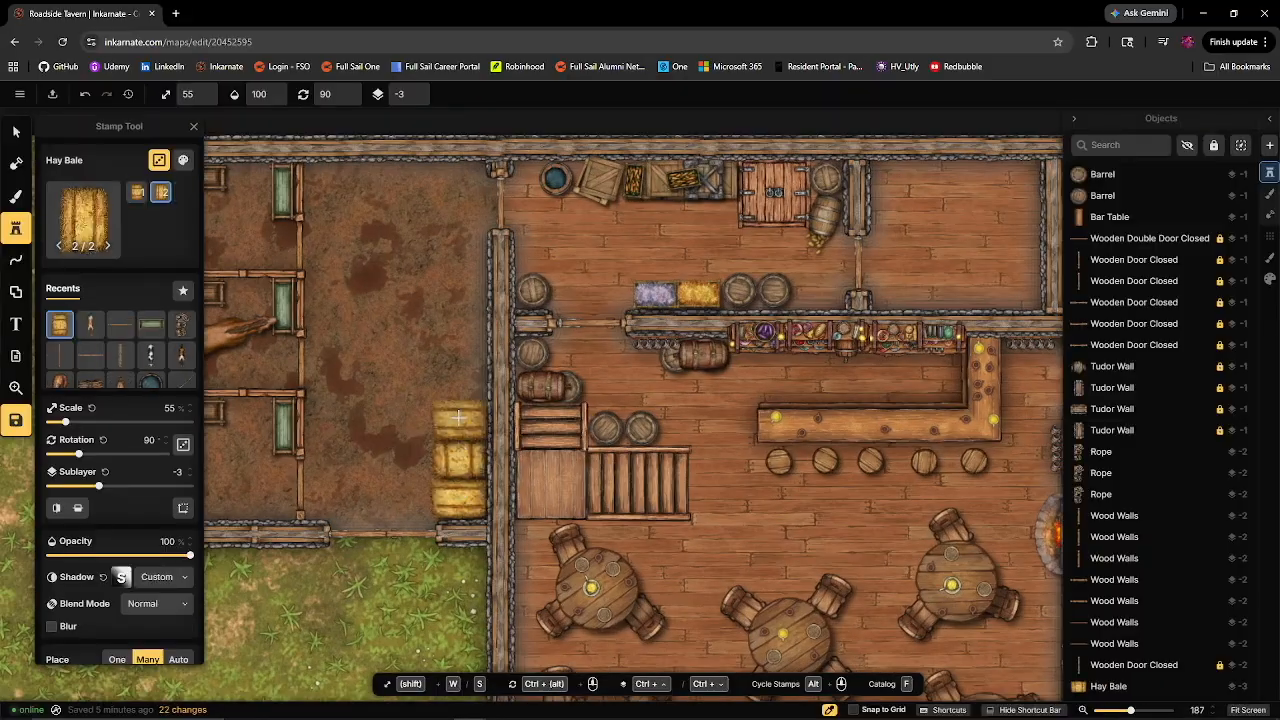
key(f)
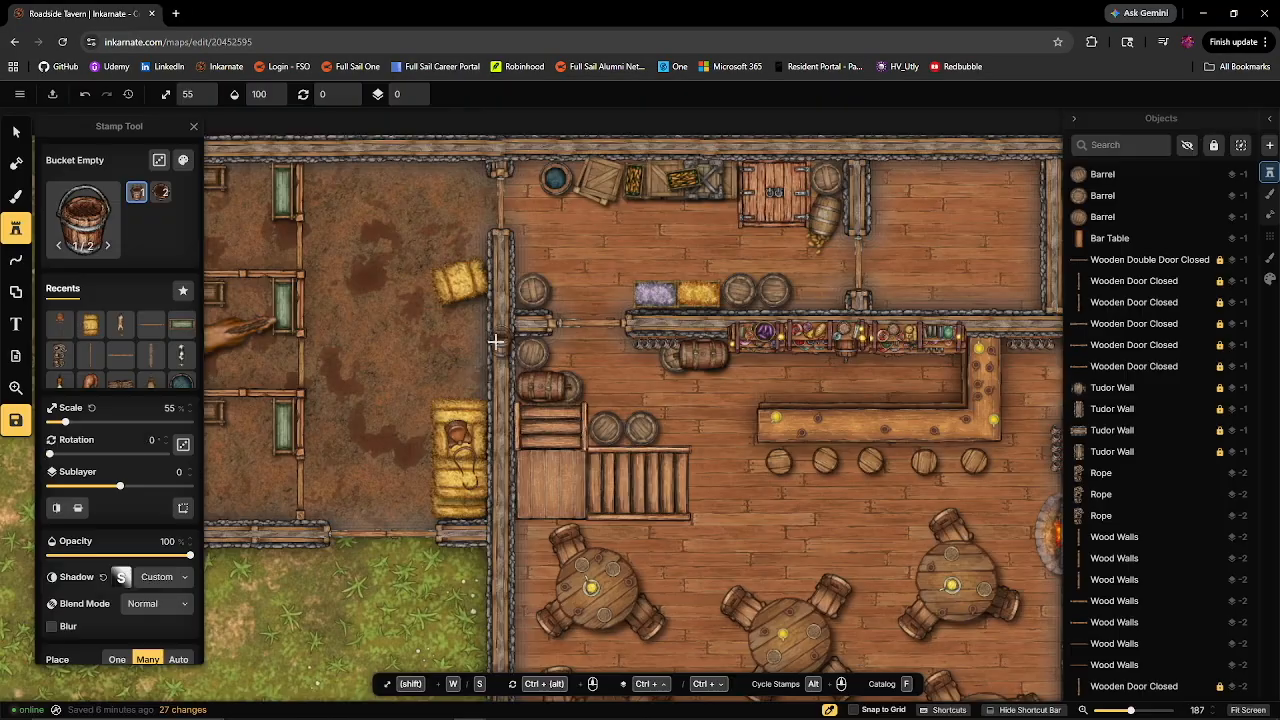
click(465, 378)
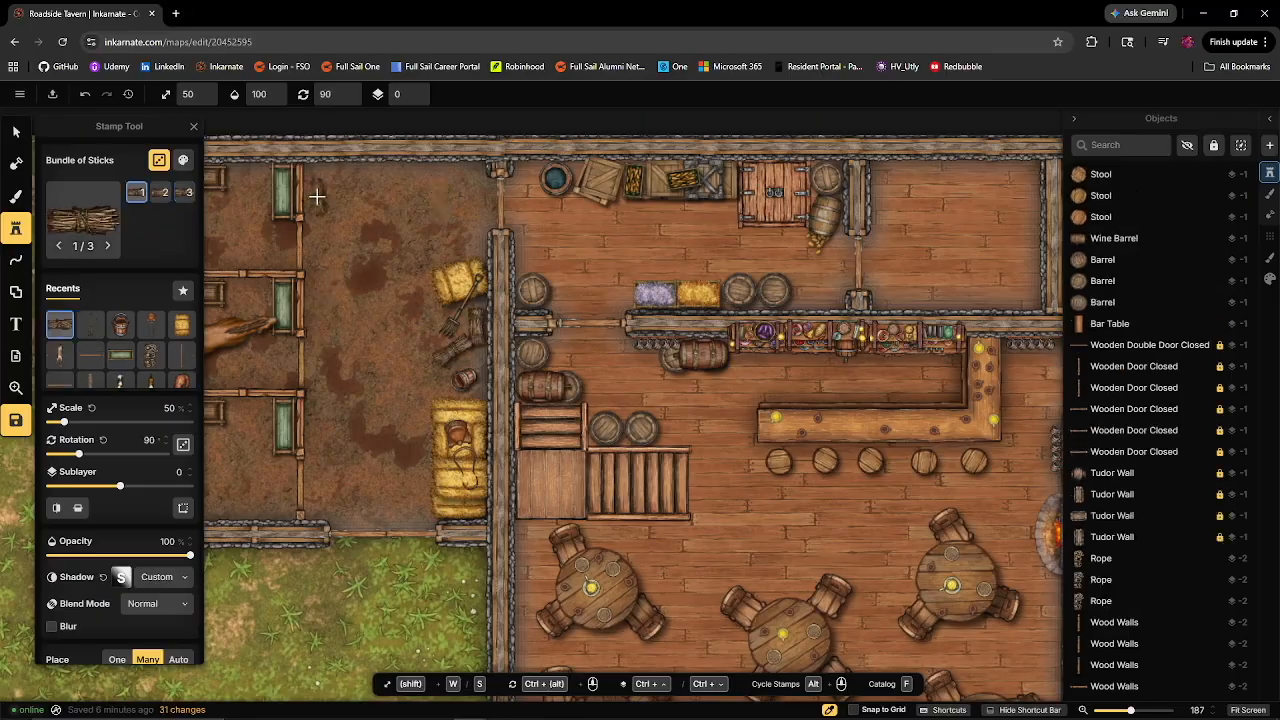
- Add a hay bale bed and two Barrels of Water at the stable's back wall, and a worktable with horseshoes beside the middle stall
key(f)
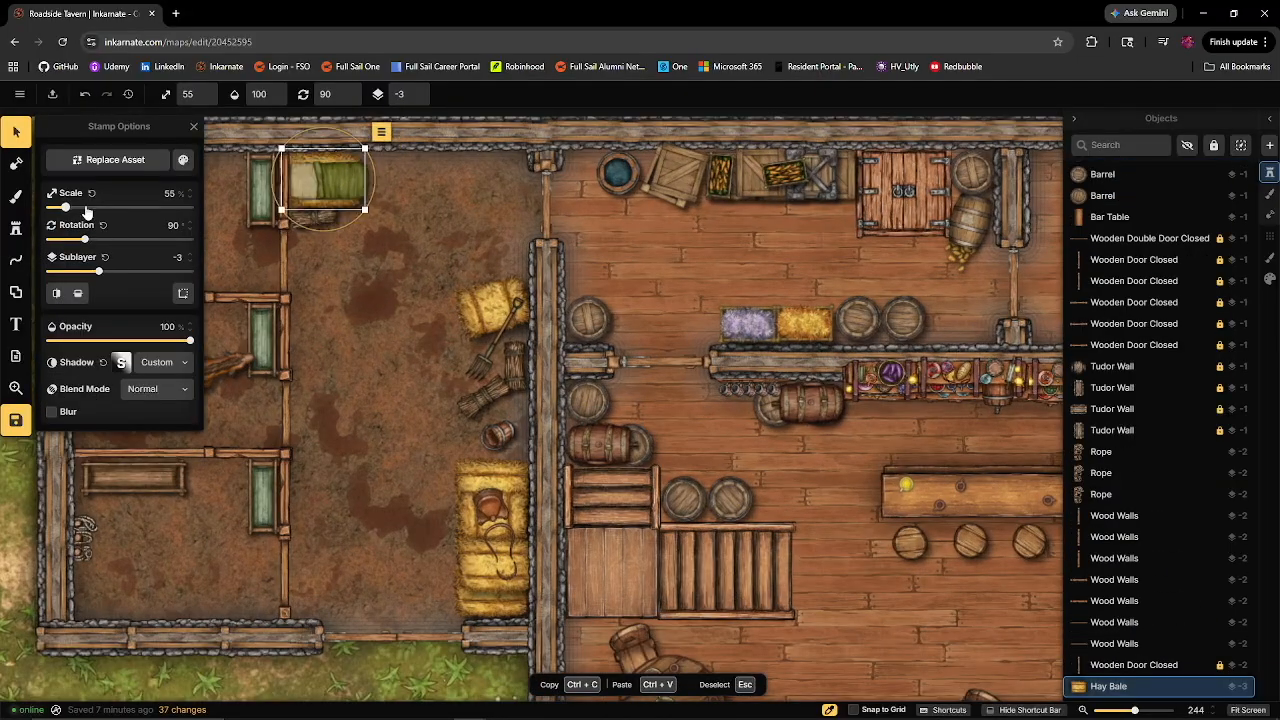
key(f)
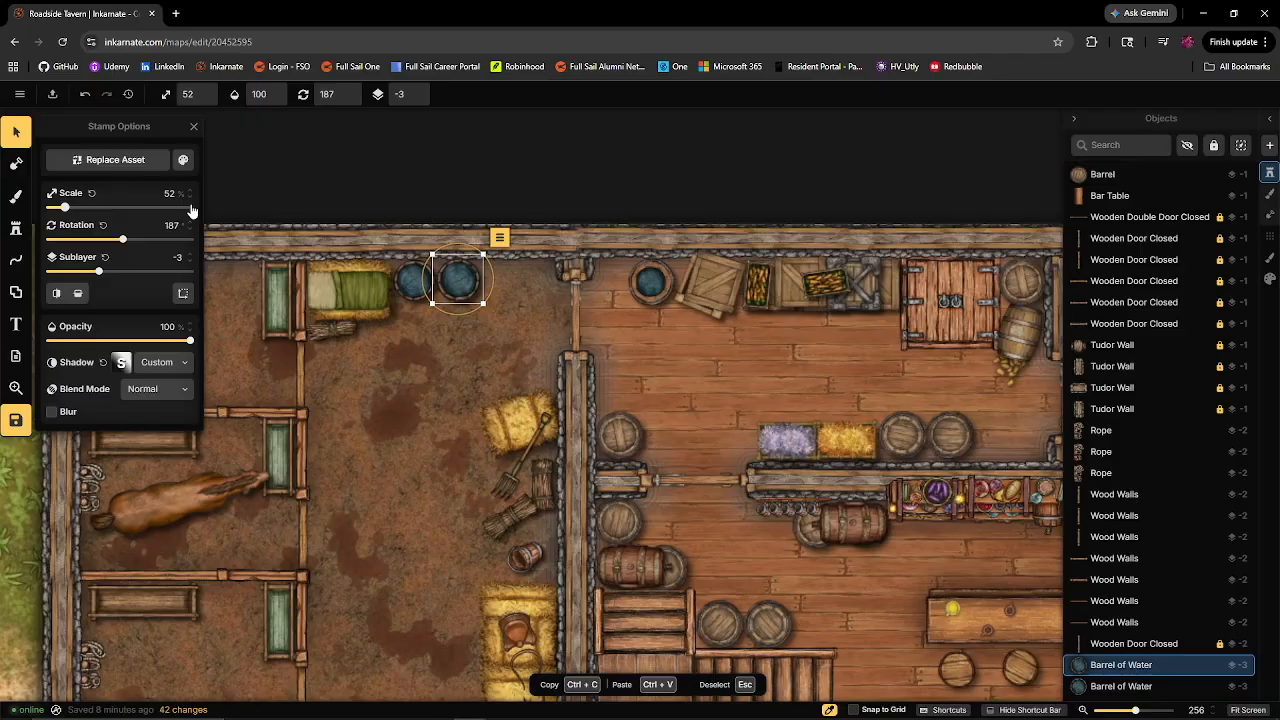
key(f)
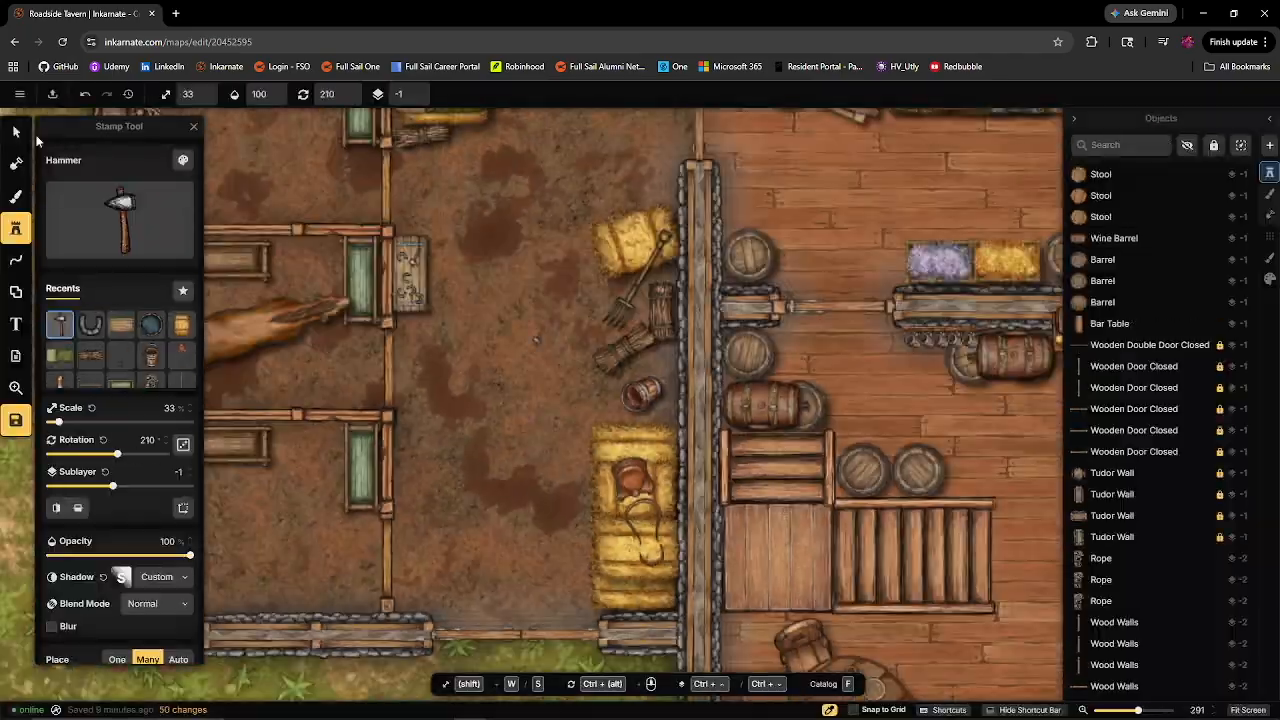
scroll(504, 414, down, 10)
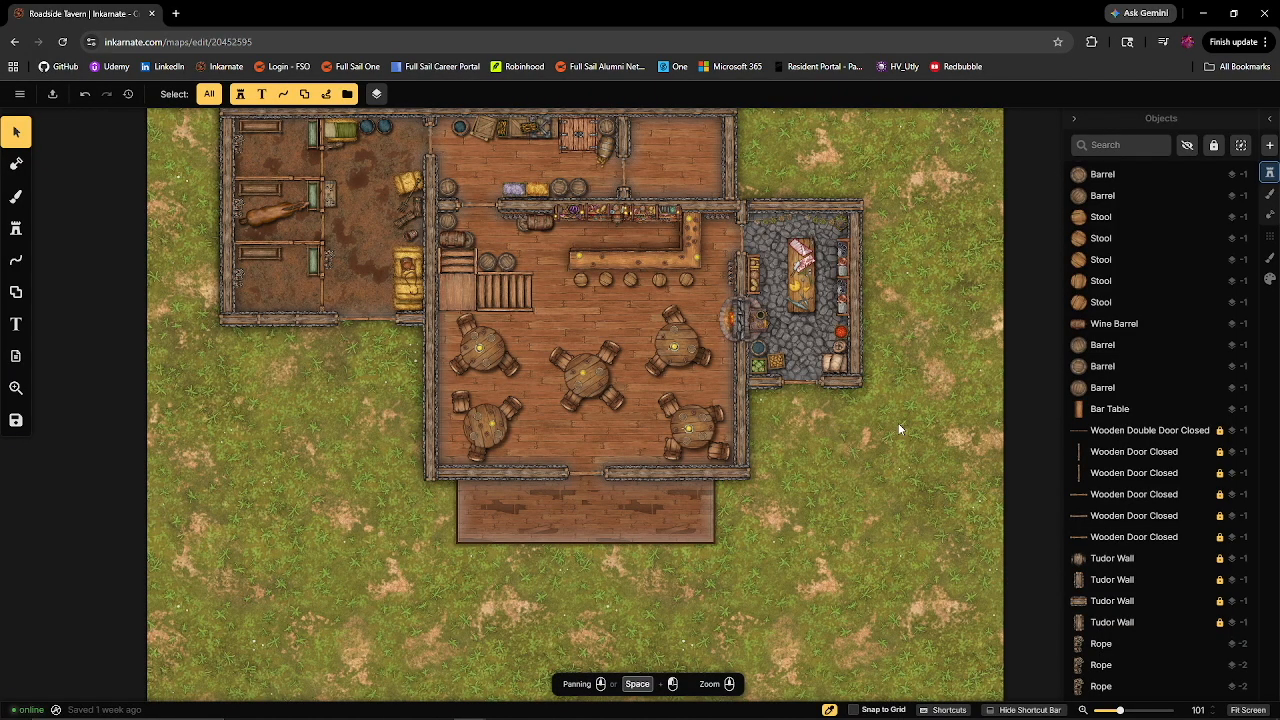
- Search the stamp catalog for "furniture" and place a Rustic Nordic Desk against the back wall of the empty back room
scroll(694, 159, up, 5)
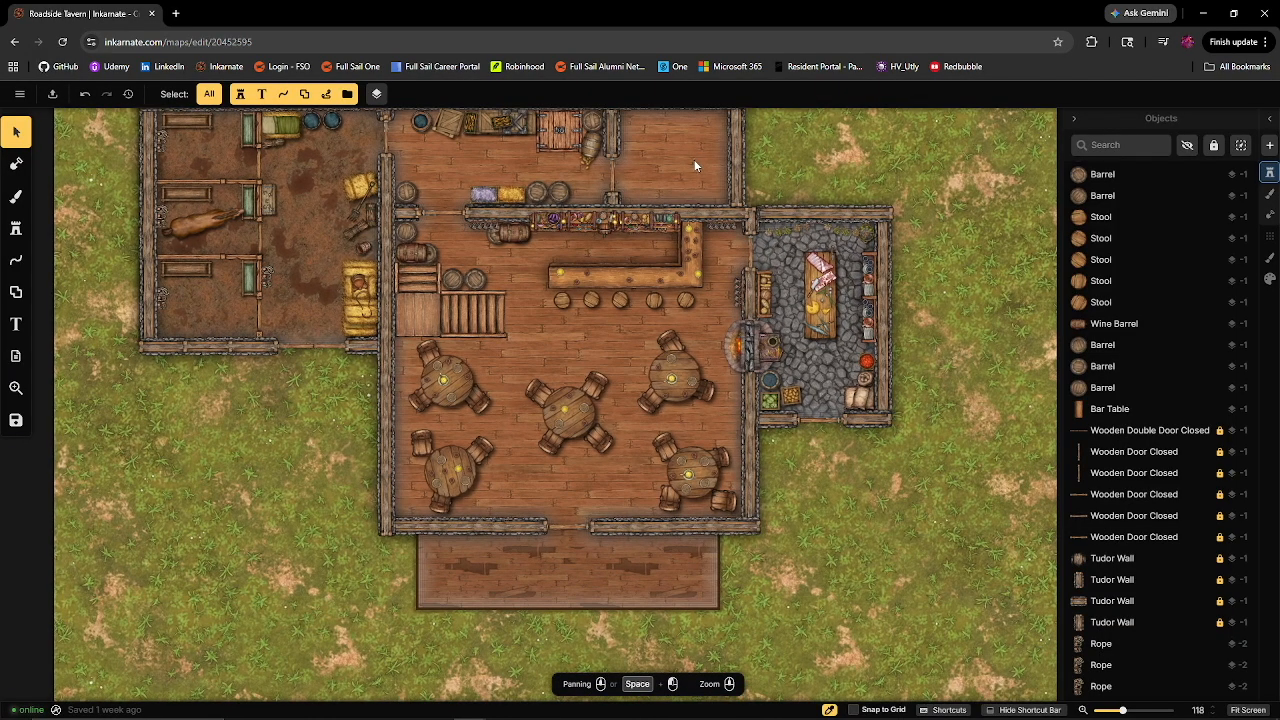
scroll(668, 268, up, 7)
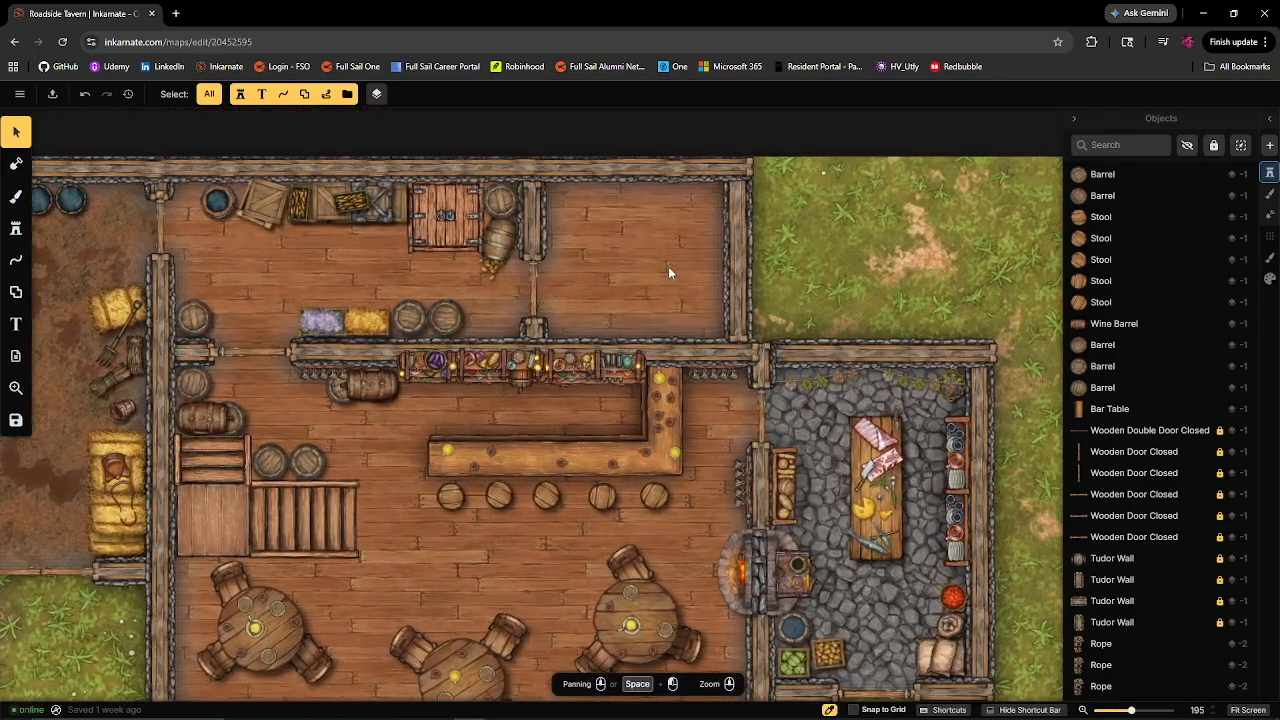
scroll(655, 312, up, 1)
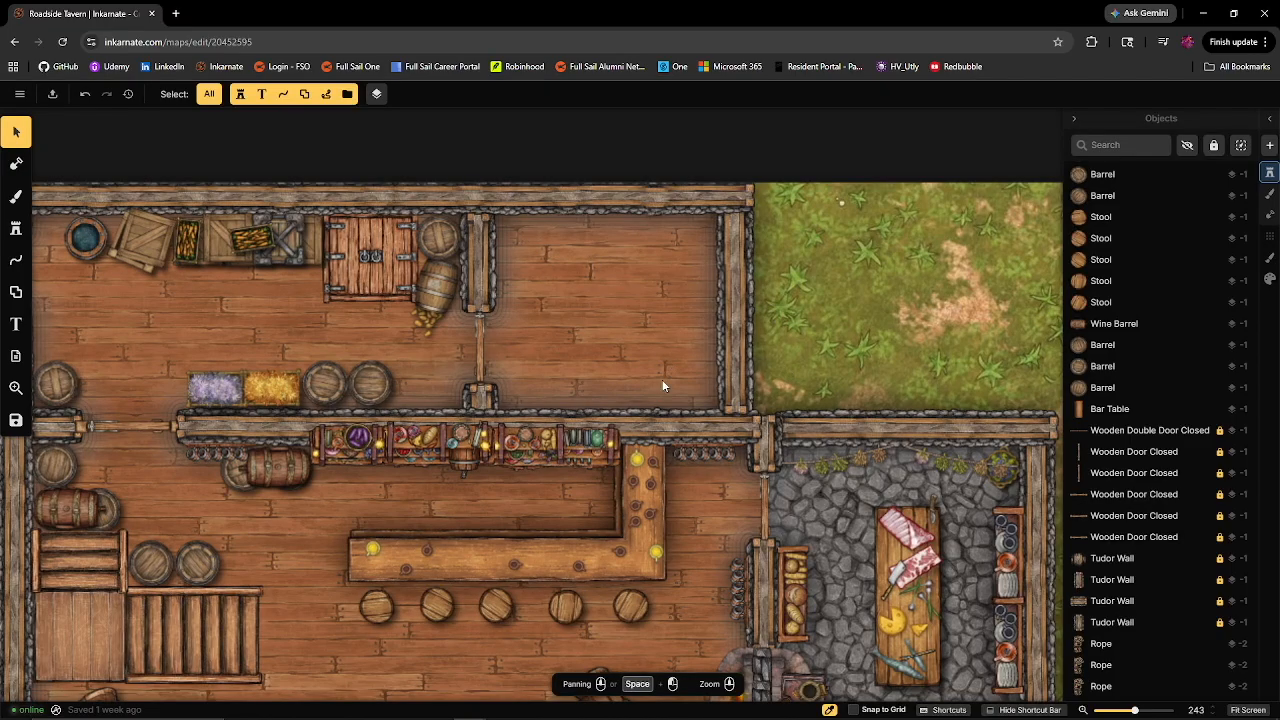
click(15, 230)
click(88, 215)
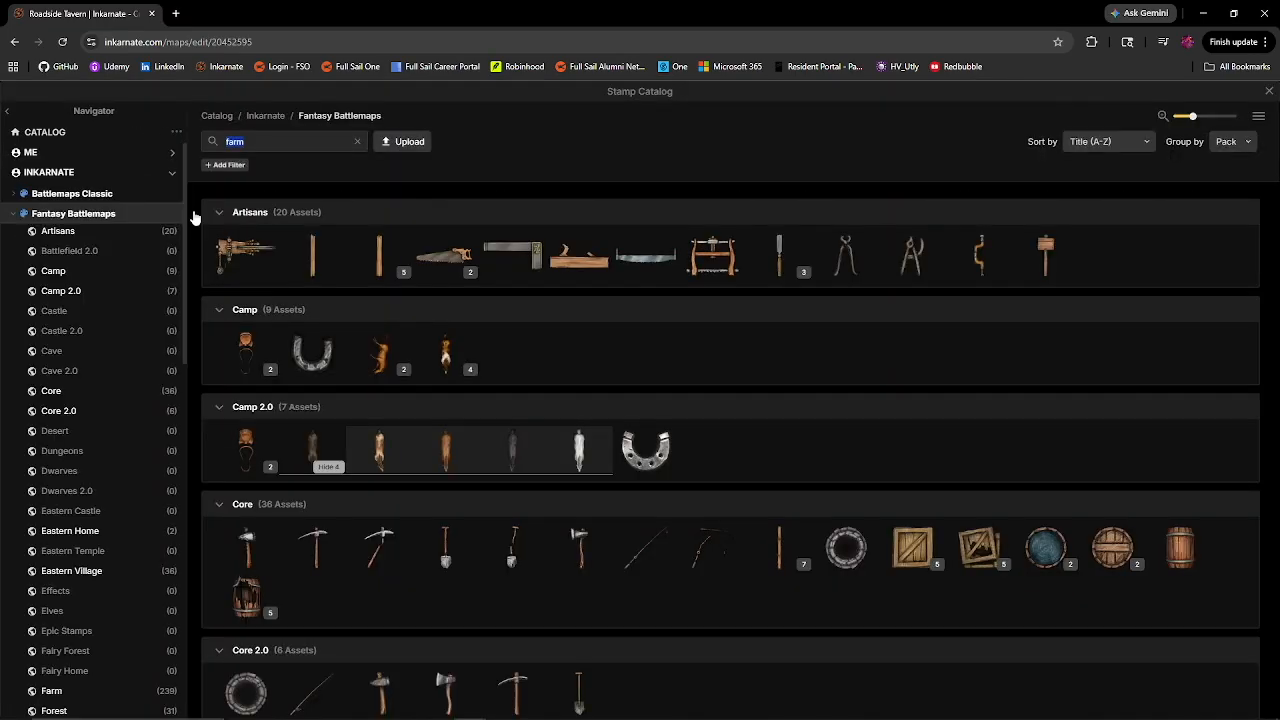
text(furniture)
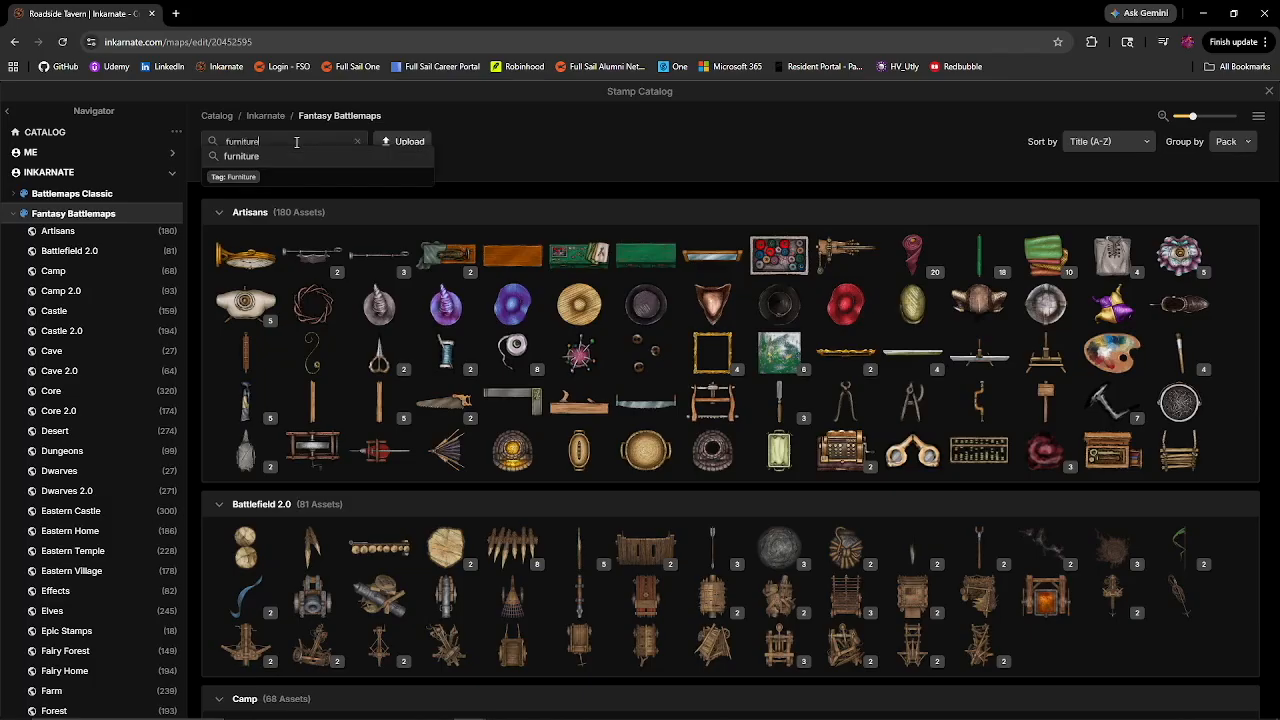
scroll(1058, 334, down, 20)
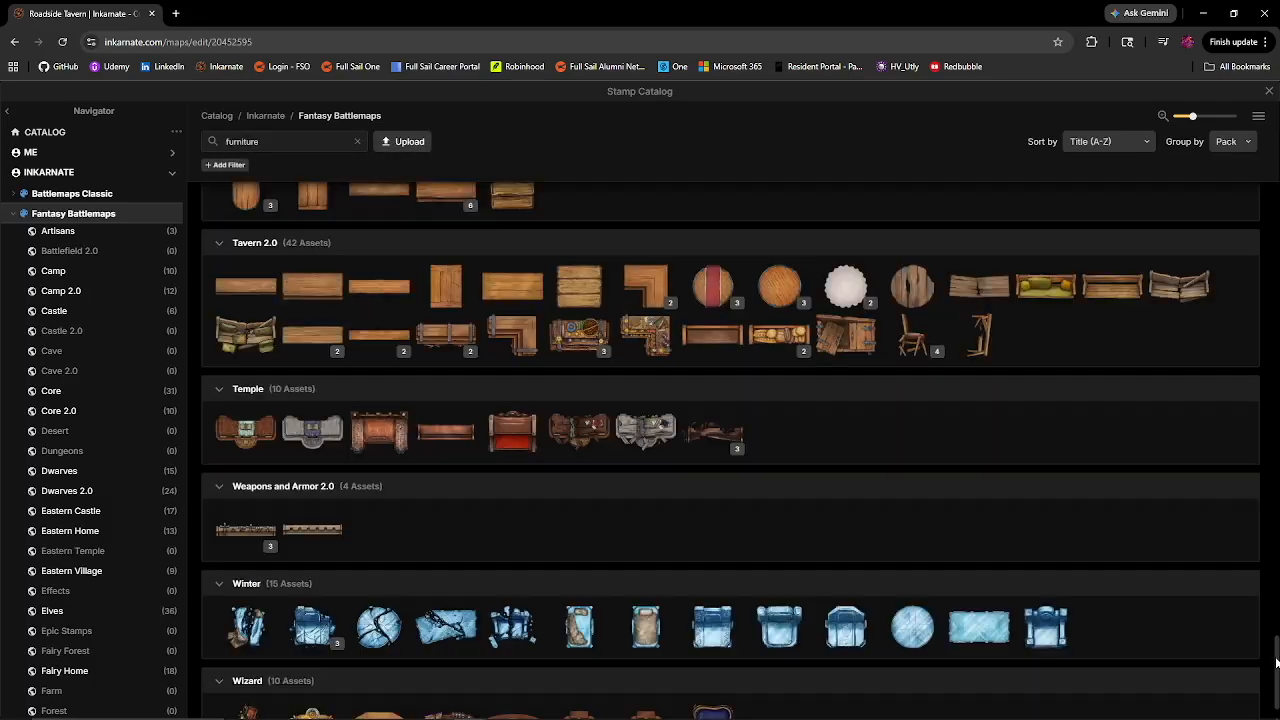
scroll(1243, 454, up, 20)
click(646, 377)
click(531, 256)
click(16, 132)
drag(531, 258, 543, 247)
- Add a wooden Chair stamp in front of the back room's desk, angled toward it
click(16, 228)
click(120, 218)
click(726, 386)
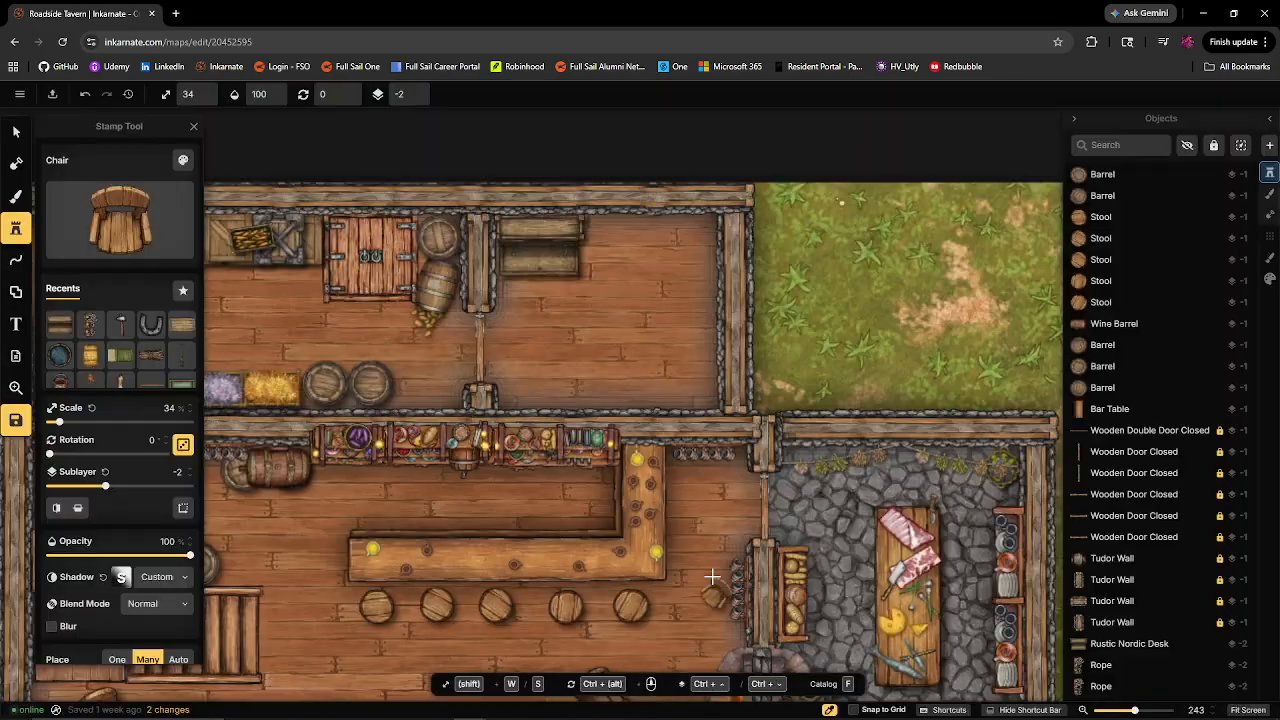
scroll(545, 308, down, 5)
click(542, 209)
- Search the catalog for "bed" and "wardrobe", placing a Double Bed beside the desk and a Dresser along the opposite wall
click(120, 218)
double_click(266, 142)
text(bed)
click(312, 450)
click(666, 197)
click(120, 218)
double_click(277, 138)
text(wardrobe)
click(246, 255)
click(520, 275)
- Search the catalog for "nightstand" and "rug", and place a round red rug in the middle of the bedroom floor
click(120, 218)
double_click(270, 141)
text(nightstand)
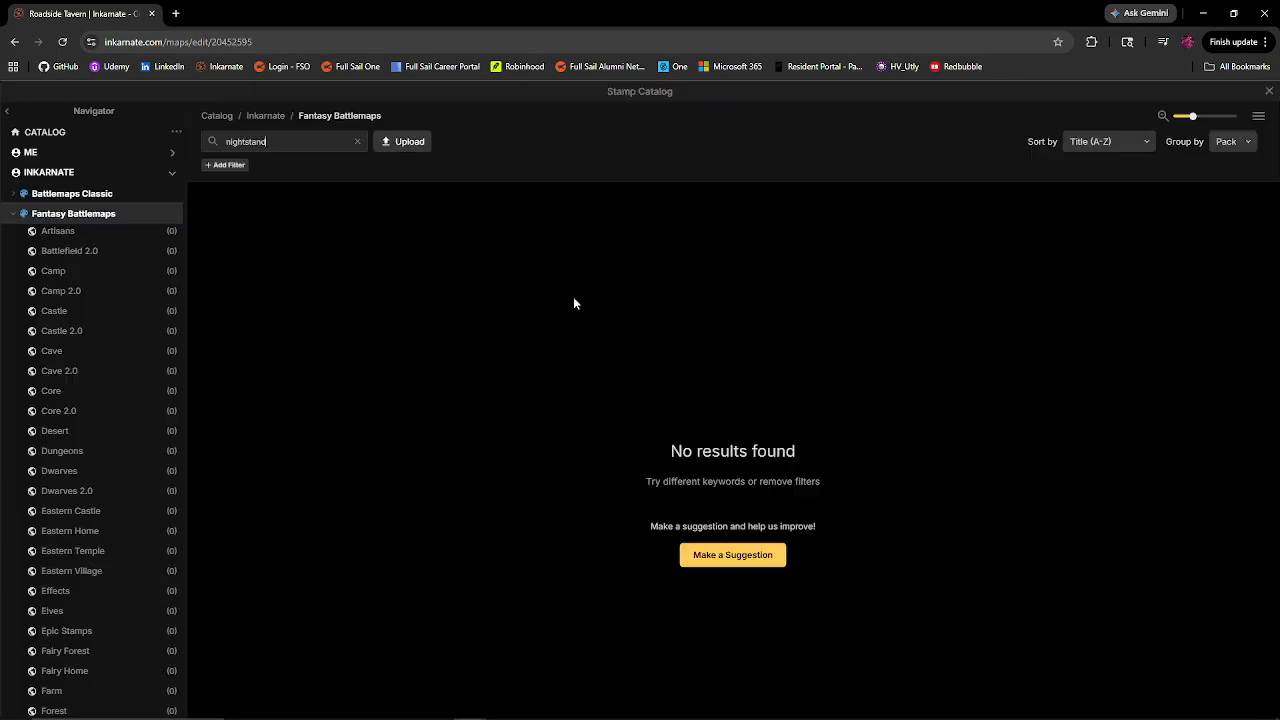
click(357, 141)
text(rug)
click(912, 478)
click(586, 234)
- Search the catalog for "vanity" and place a Vanity Desk with a Vanity Table Stool against the bedroom's outer side wall
click(16, 132)
click(114, 160)
double_click(270, 141)
text(vanity)
click(702, 272)
click(120, 218)
click(662, 274)
- Search the catalog for "paper" and decorate the bedroom desk with an Arcanist Book, a Book Open and four Paper stamps
click(16, 132)
double_click(270, 141)
text(paper)
scroll(495, 397, down, 5)
click(493, 191)
click(120, 218)
click(780, 477)
click(449, 257)
click(120, 218)
click(574, 674)
click(524, 255)
- Browse the catalog for "decorations" and place a Pirate Hat stamp on one end of the bedroom dresser
click(120, 218)
text(decorations)
scroll(1133, 505, down, 15)
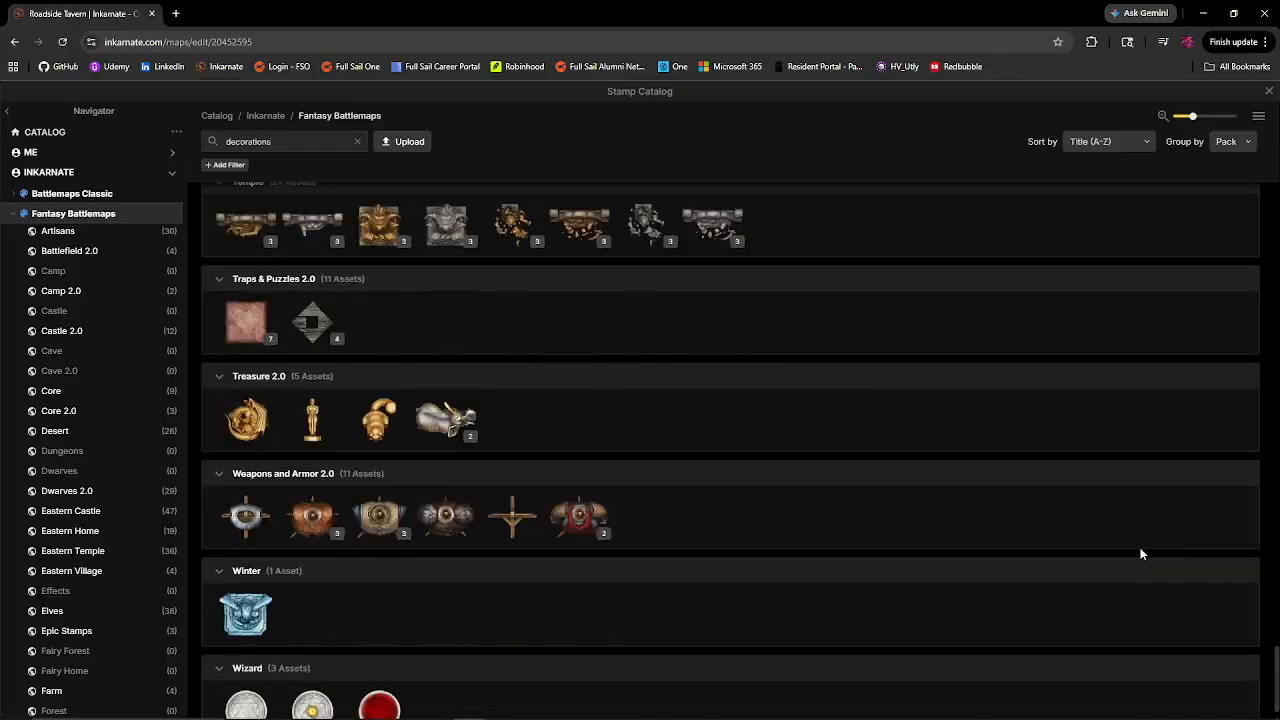
scroll(1041, 419, up, 12)
click(357, 141)
click(1113, 300)
click(504, 492)
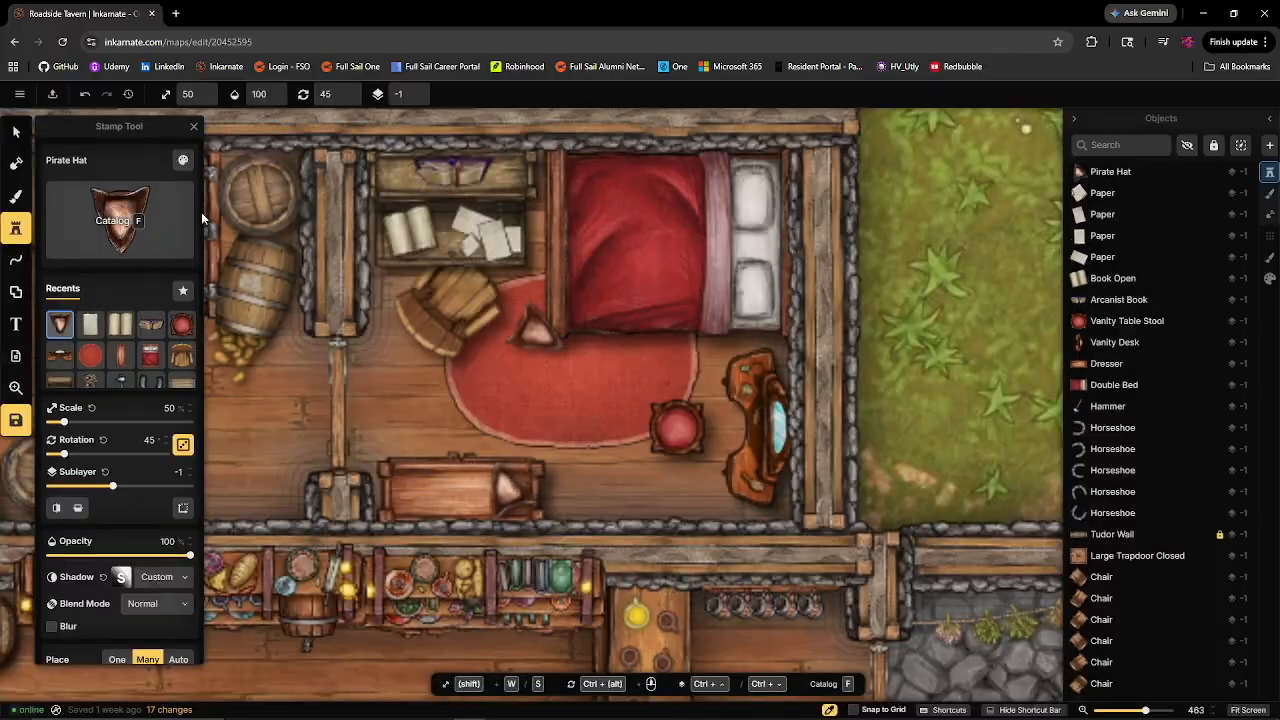
- Add an Oil Lantern Unlit and two Bottle stamps on top of the bedroom dresser
click(120, 218)
scroll(1237, 400, down, 7)
click(1004, 336)
click(779, 368)
click(120, 218)
scroll(1195, 468, down, 15)
click(335, 441)
click(512, 424)
- Search the catalog for "box" and place a Crate Empty stamp on the floor beside the dresser
click(120, 218)
click(379, 424)
text(box)
scroll(548, 459, down, 15)
click(246, 237)
click(537, 517)
- Search the catalog for "cloth" and put a Fabric Stack and a Folded Shirt in the crate beside the dresser
click(120, 218)
double_click(277, 143)
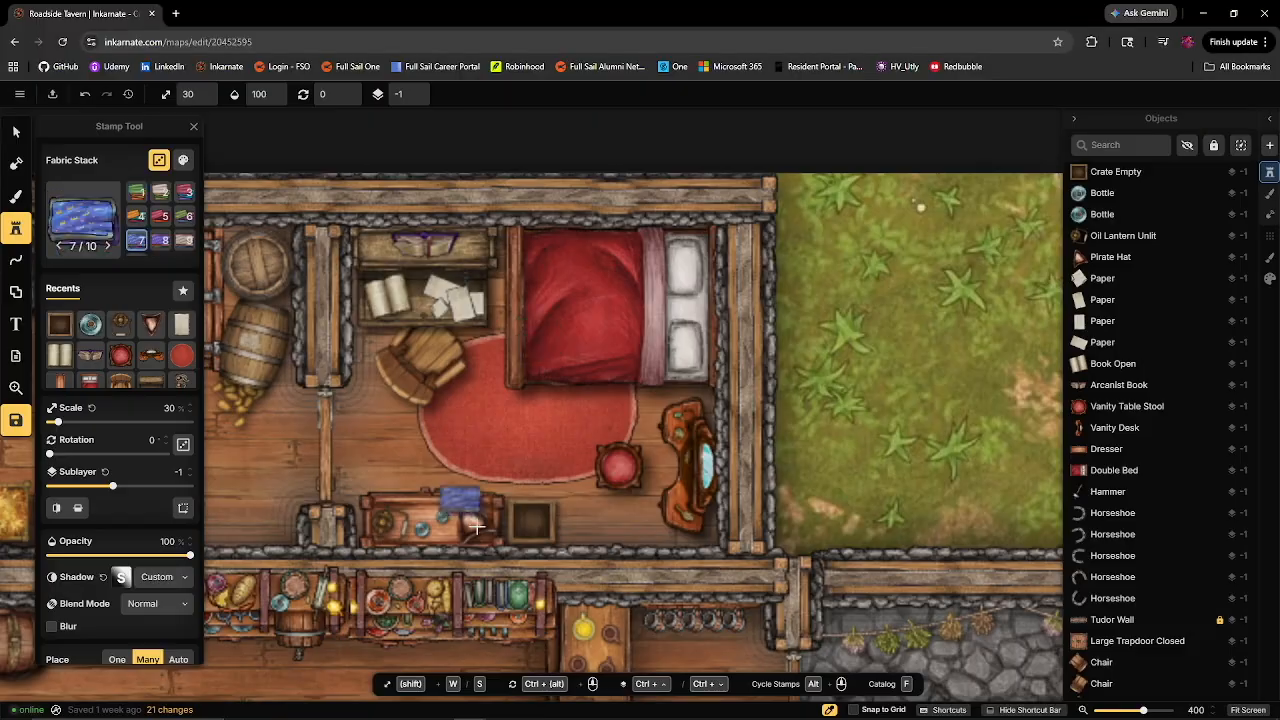
scroll(535, 520, up, 3)
click(527, 512)
click(16, 132)
click(16, 228)
click(526, 513)
- Save the map with the furnished bedroom
click(16, 132)
scroll(640, 430, down, 6)
scroll(883, 431, down, 5)
drag(940, 610, 840, 411)
click(19, 94)
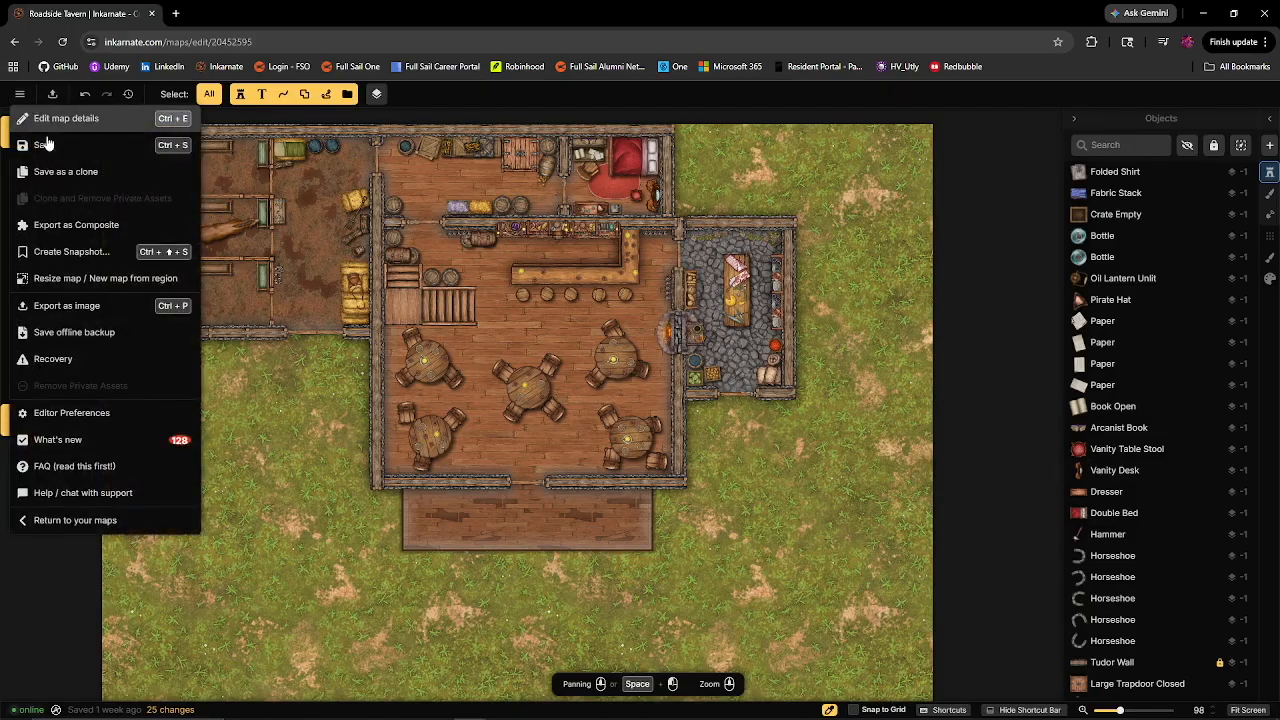
click(32, 134)
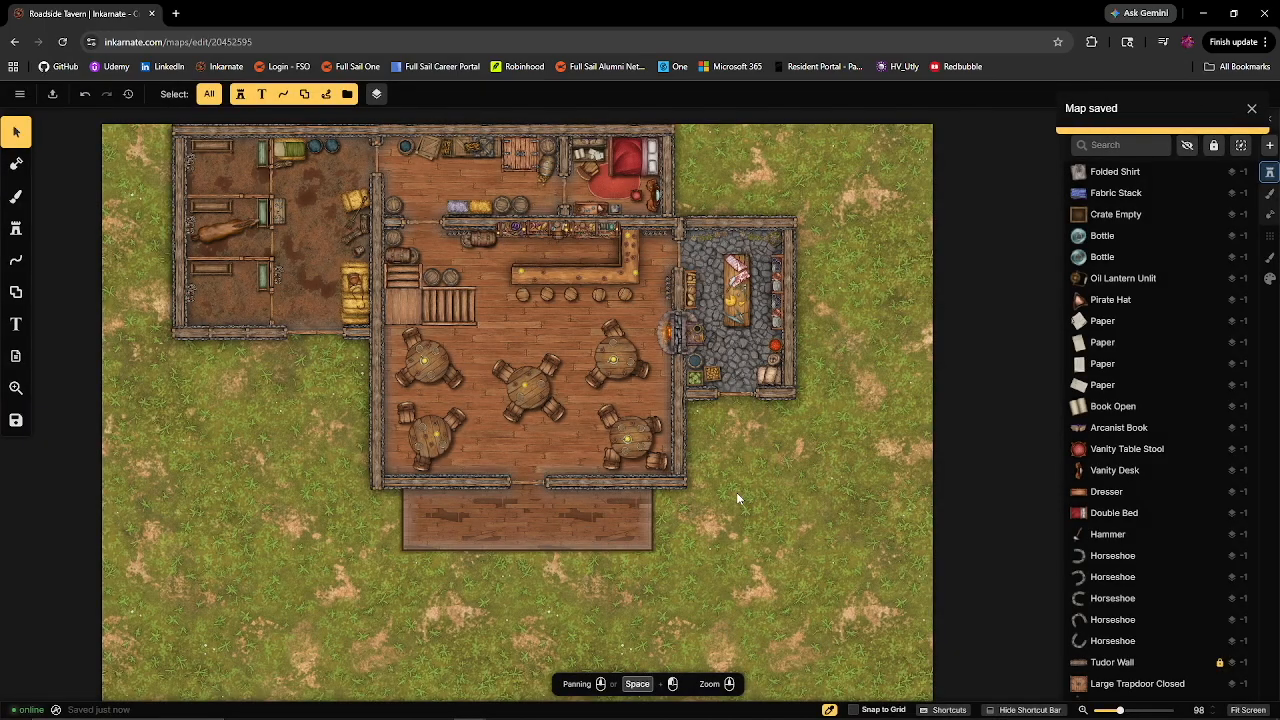
- Search the catalog for "rope" and line up Rope Fence stamps at scale 50 outward from the stable's outer front corner
drag(323, 565, 434, 531)
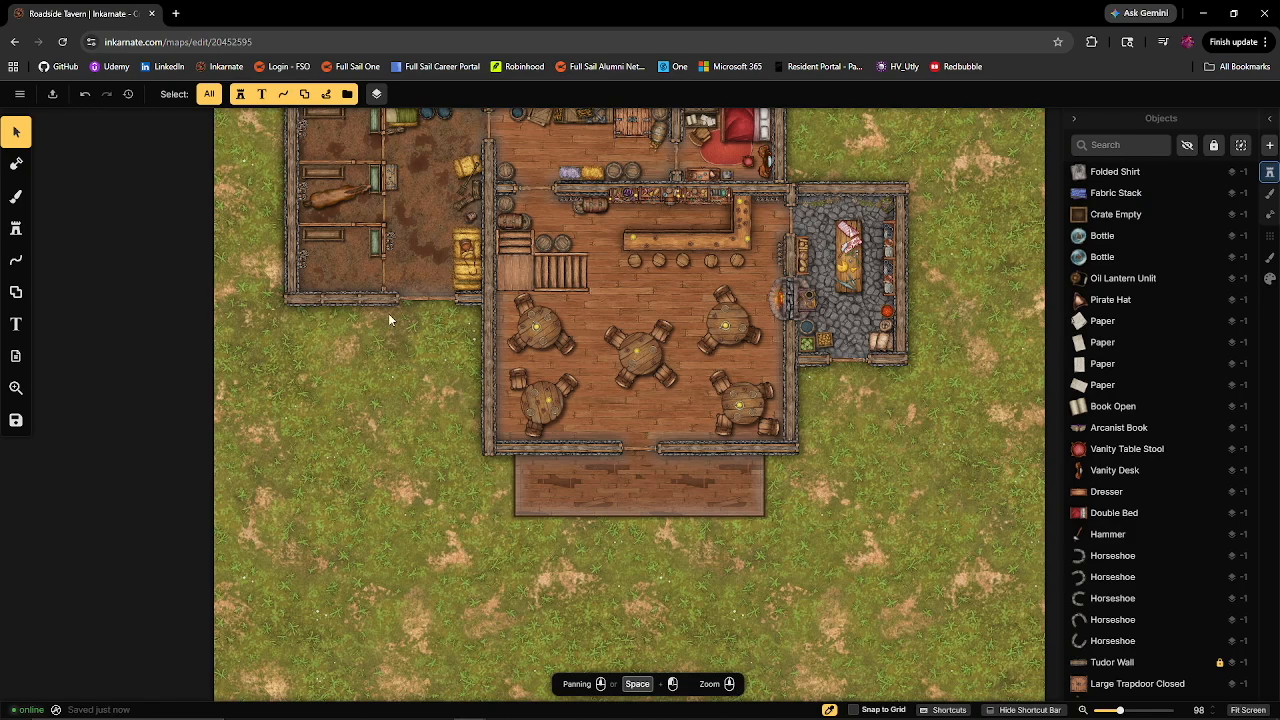
drag(368, 401, 521, 436)
scroll(517, 427, up, 4)
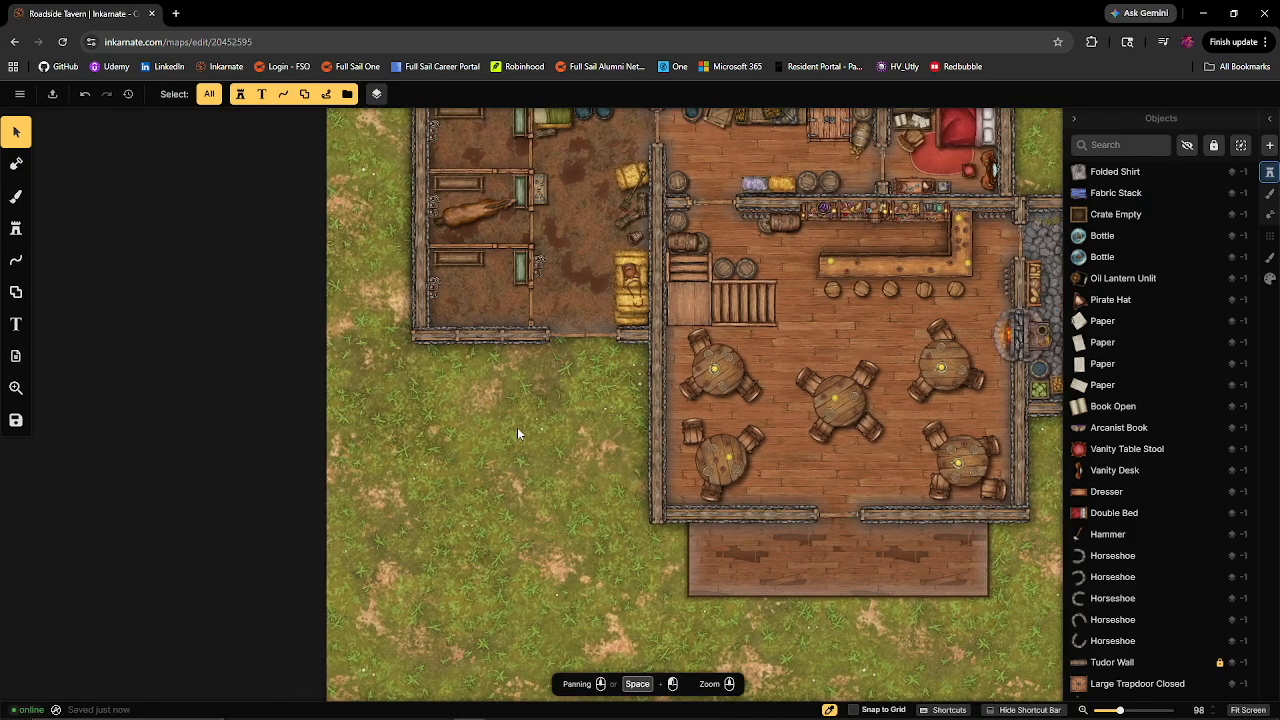
scroll(486, 405, up, 2)
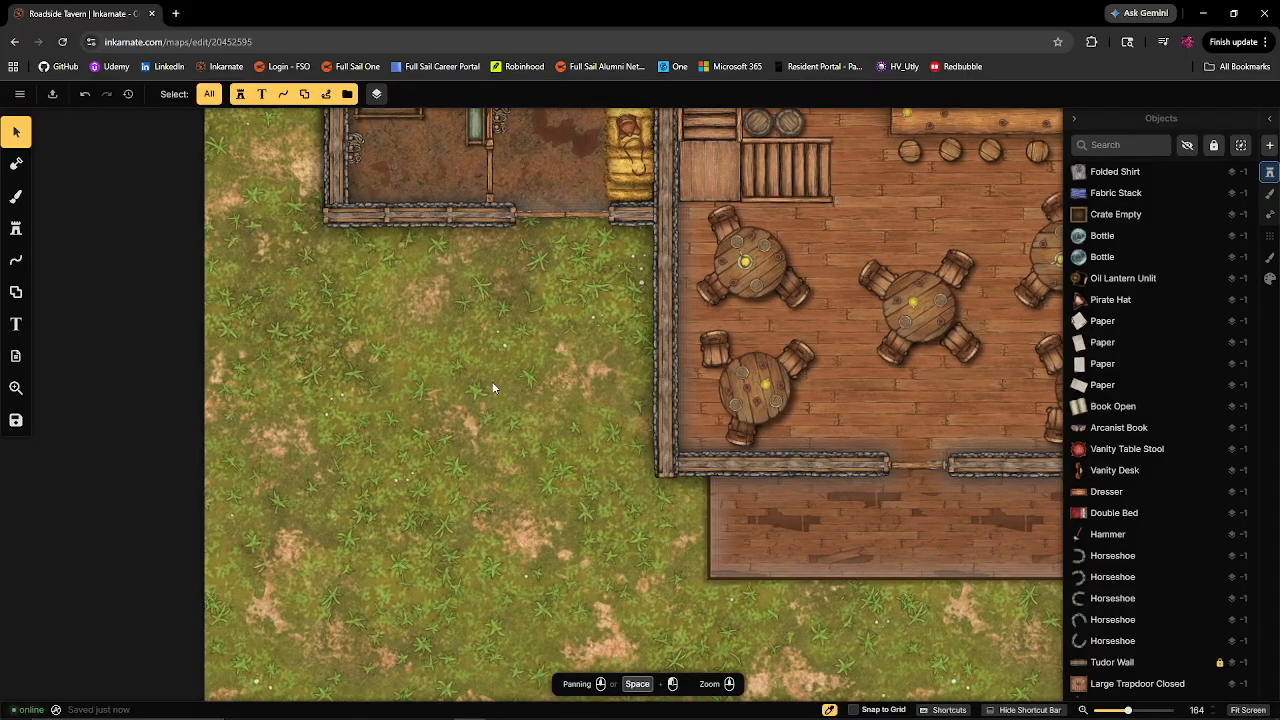
drag(508, 346, 488, 386)
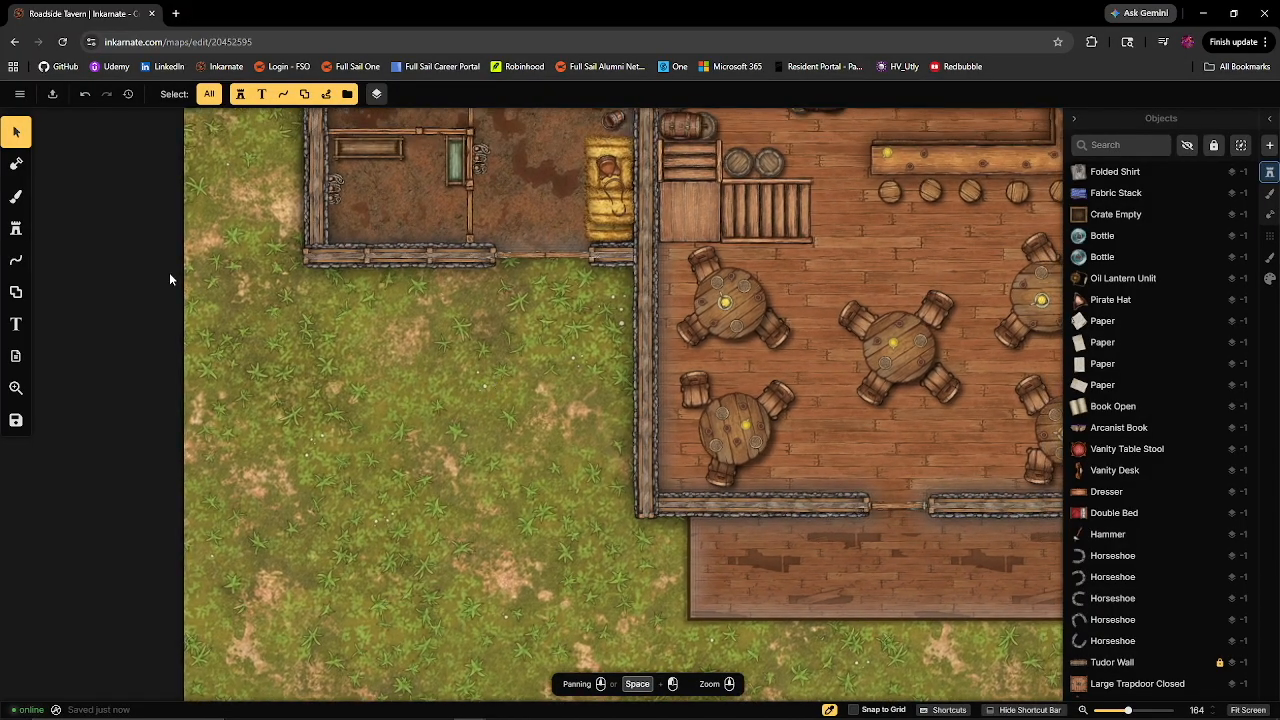
click(16, 229)
click(97, 222)
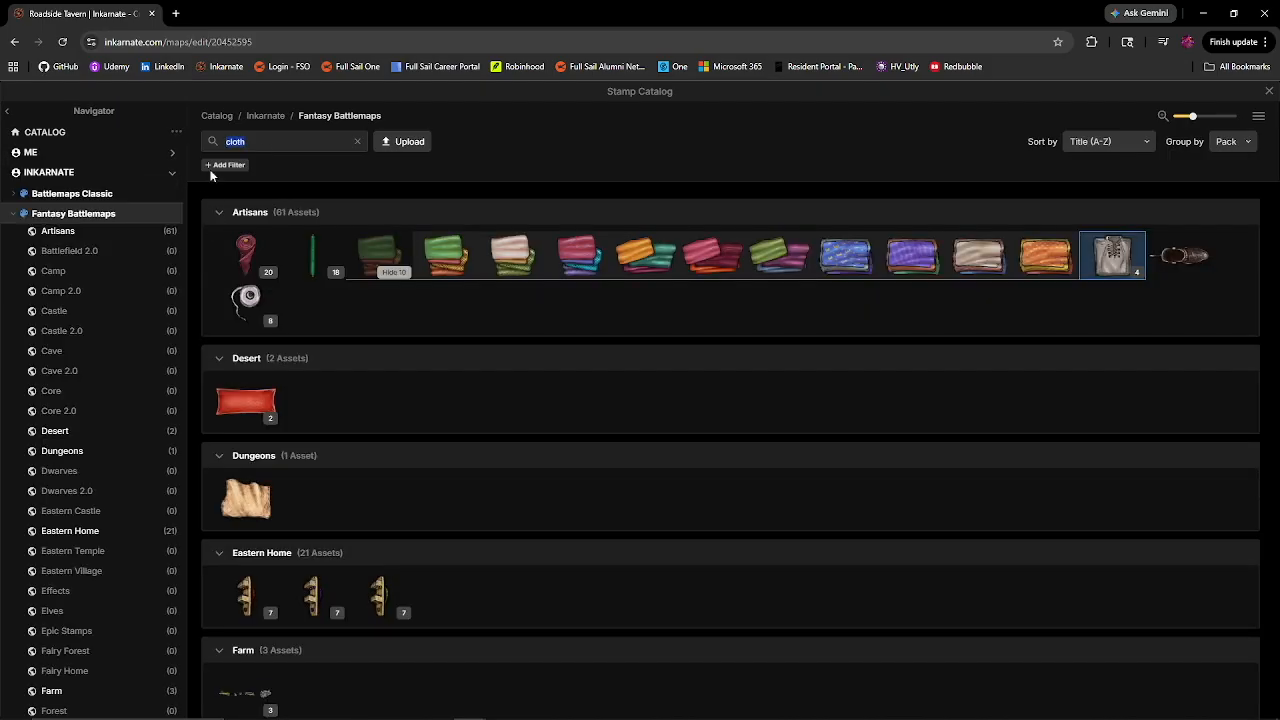
text(rope)
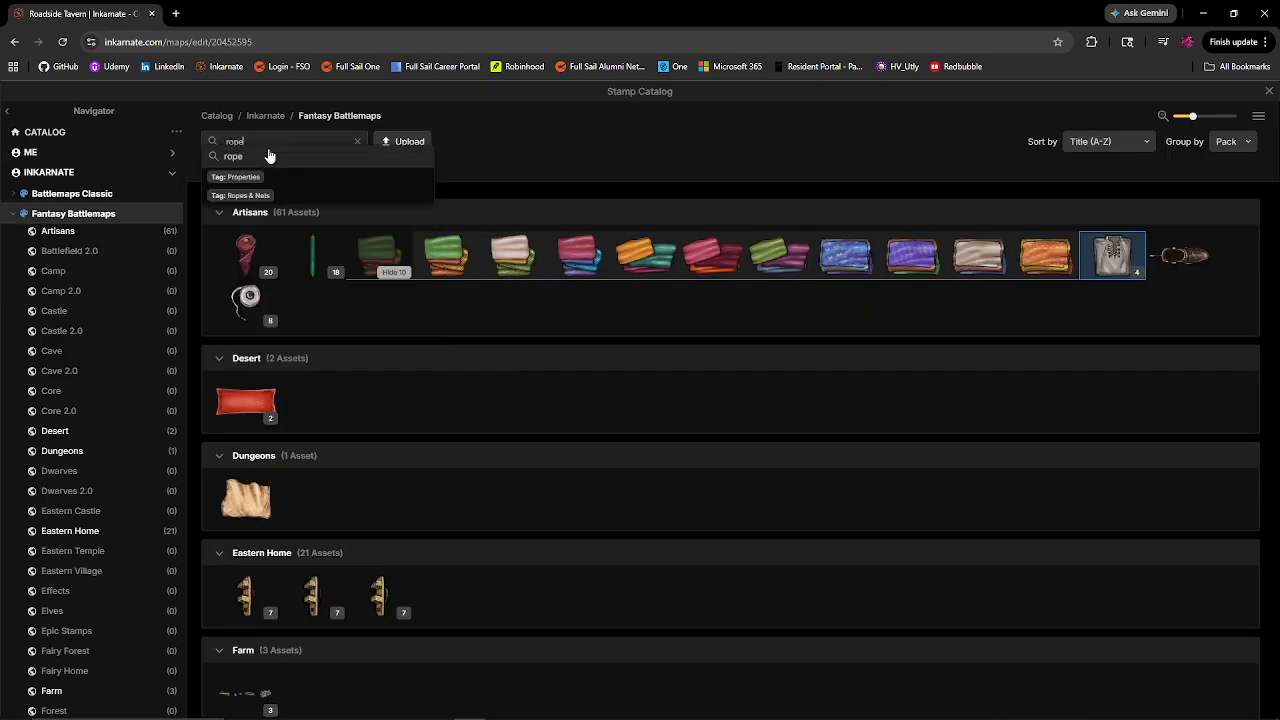
key(Return)
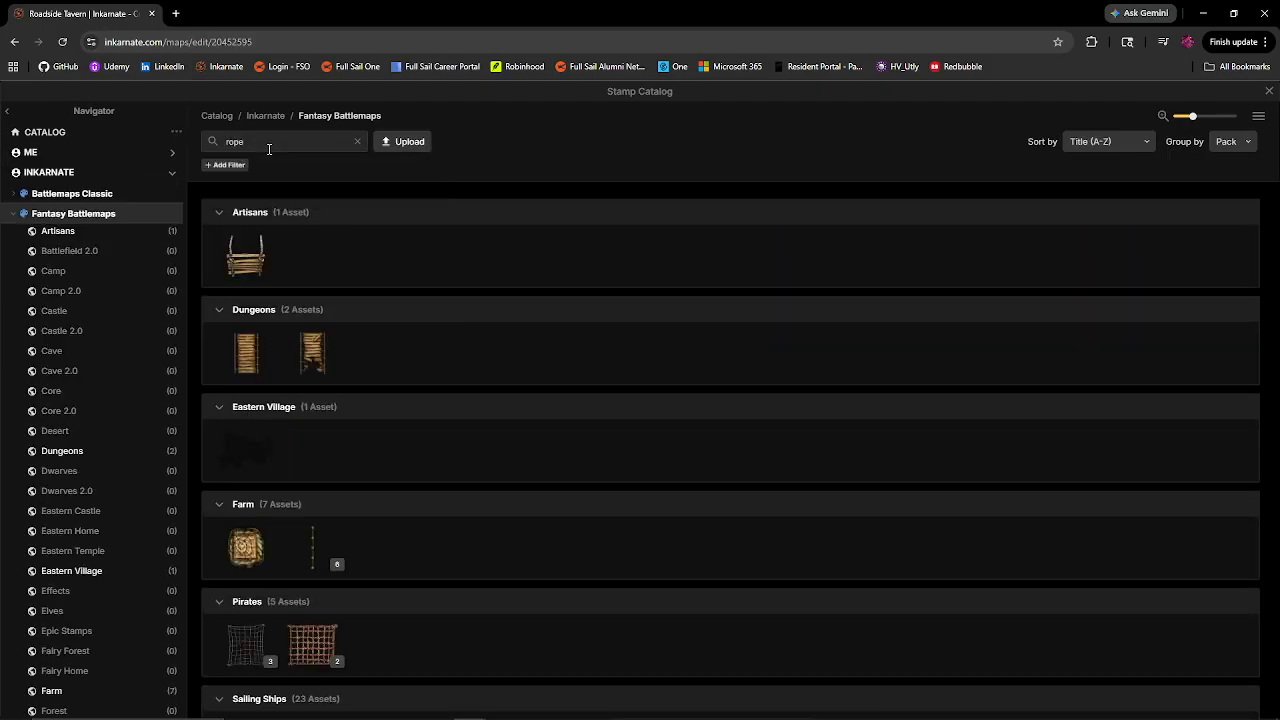
click(329, 537)
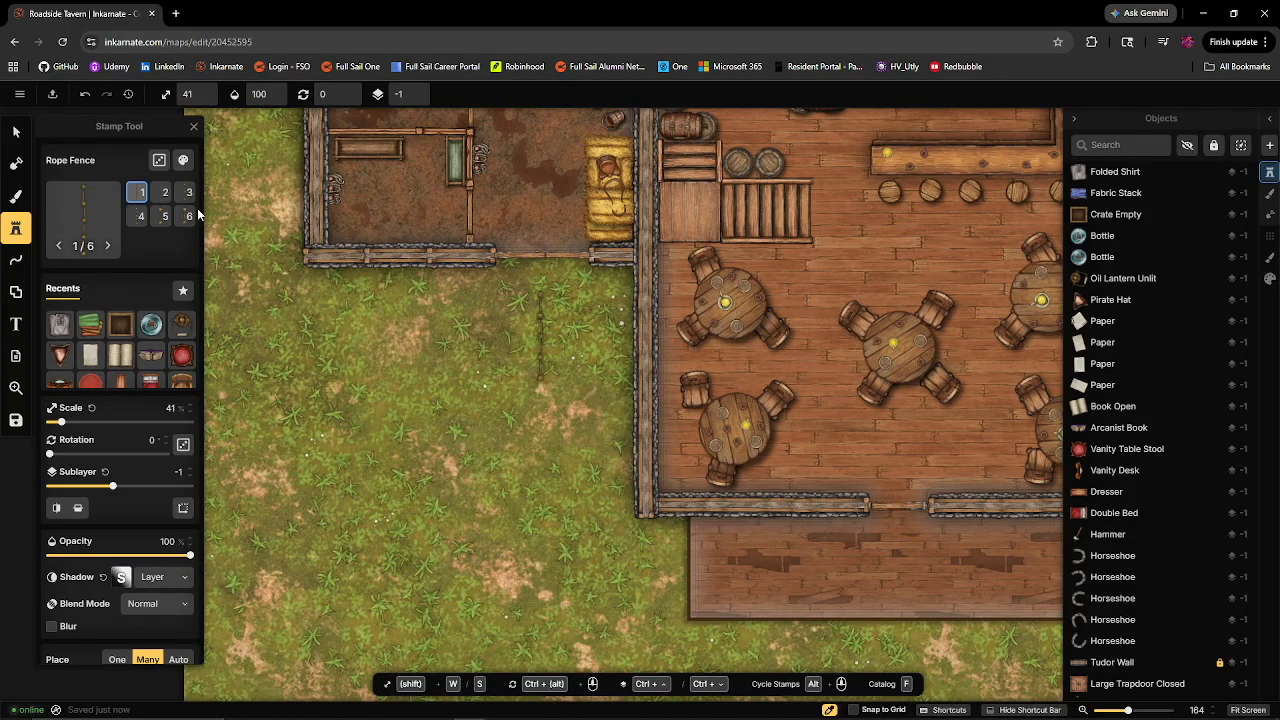
scroll(314, 323, up, 1)
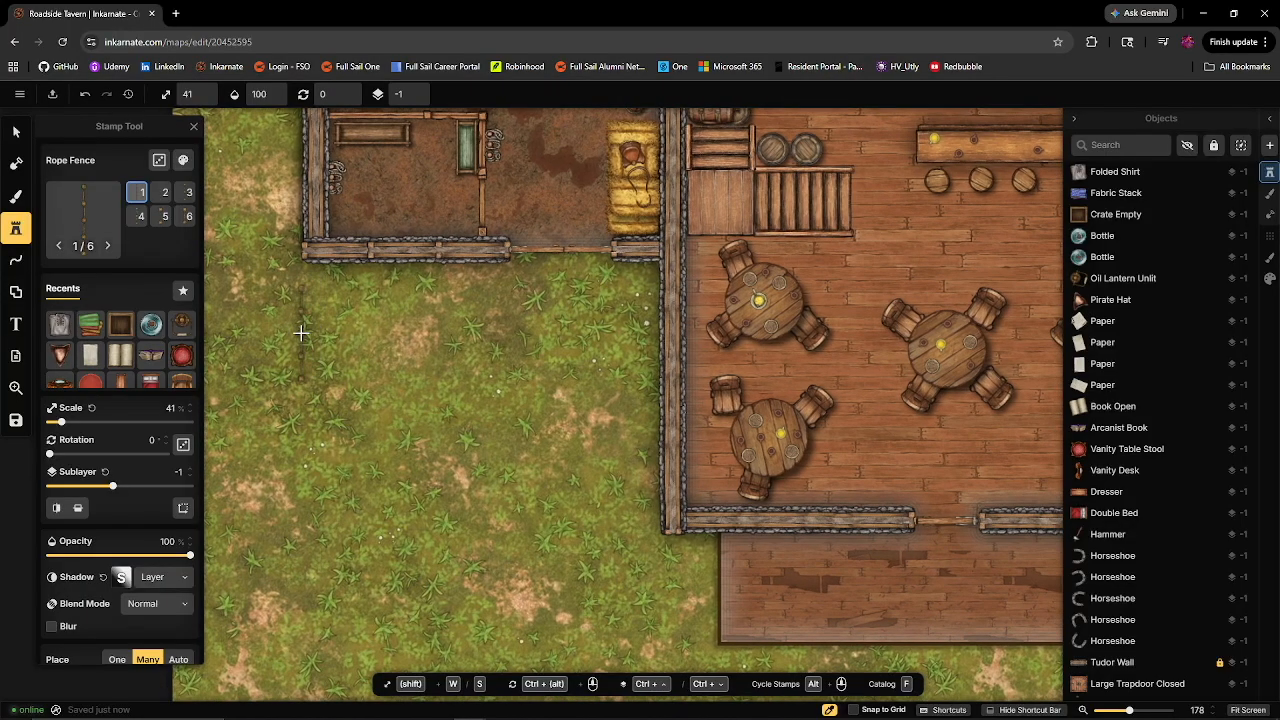
key(w)
click(302, 315)
drag(311, 453, 360, 303)
click(350, 275)
click(349, 386)
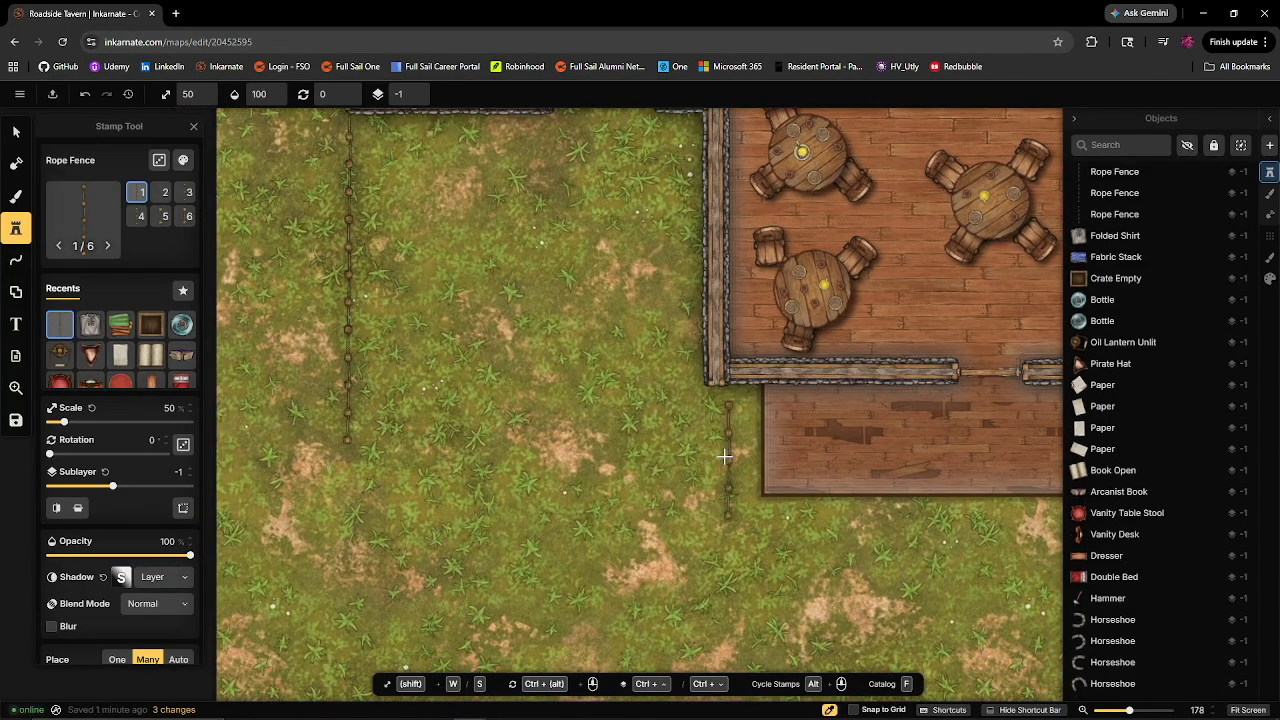
- Enclose the yard with Rope Fence stamps from the tavern's front corner and along the front, leaving a gateway gap
click(709, 433)
scroll(551, 511, down, 2)
click(680, 513)
drag(580, 579, 585, 477)
scroll(443, 434, up, 2)
scroll(443, 434, down, 6)
scroll(742, 548, down, 1)
key(Escape)
drag(587, 256, 575, 383)
drag(534, 277, 516, 449)
- Search the catalog for "hay" and place a round haystack inside the yard beside the stable wall
text(fhay)
click(646, 349)
click(423, 440)
- Search the catalog for "water" and "trough", and place two water troughs end to end along the yard's outer fence
key(f)
double_click(266, 140)
text(water)
scroll(529, 506, down, 5)
scroll(529, 506, up, 5)
double_click(283, 143)
text(trough)
text(s)
click(423, 454)
click(423, 548)
drag(369, 477, 309, 423)
- Search the catalog for "farm" and place a filled bucket and a Bucket Empty in the yard against the tavern wall
key(f)
click(269, 142)
text(farm)
scroll(1137, 449, down, 8)
click(608, 531)
click(645, 513)
click(606, 254)
click(606, 279)
- Add a Rooster Chicken stamp to the fenced yard
click(106, 229)
click(845, 319)
click(603, 551)
click(106, 229)
click(397, 582)
scroll(1125, 424, down, 1)
- Search the catalog for "tracks", scatter Cow Tracks between the stable door and the yard gateway, and position the rooster beside the haystack
double_click(266, 148)
text(tracks)
key(Return)
scroll(593, 368, down, 2)
scroll(593, 368, up, 2)
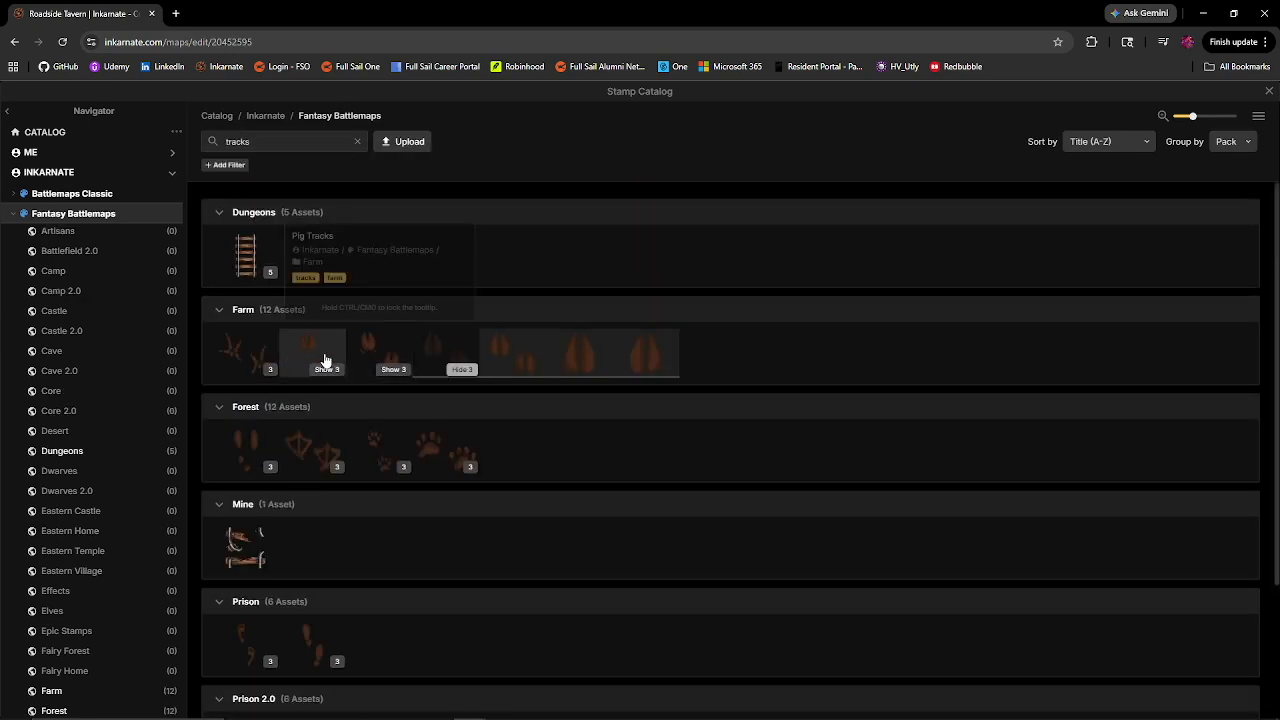
click(315, 356)
key(w)
key(w)
key(w)
key(w)
drag(445, 381, 467, 354)
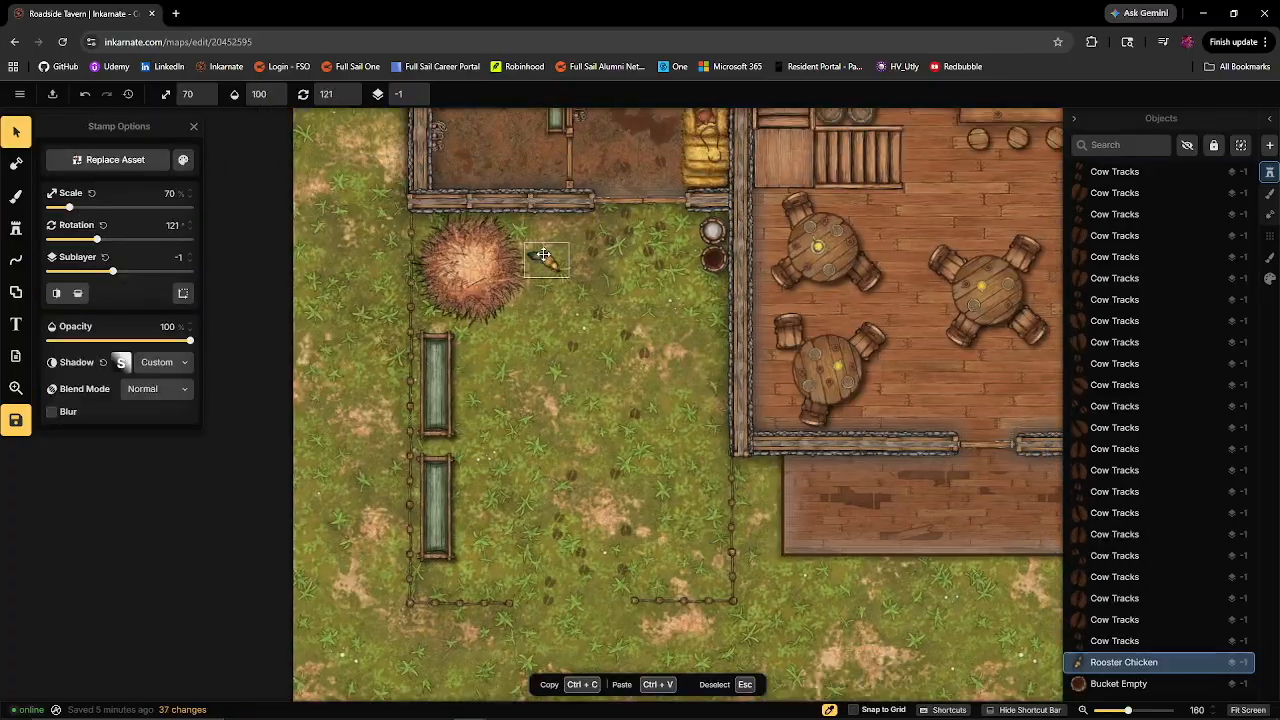
- Add a wooden cart in the yard's front corner and Hay Bales at scale 65 along the tavern wall, and save the map
key(f)
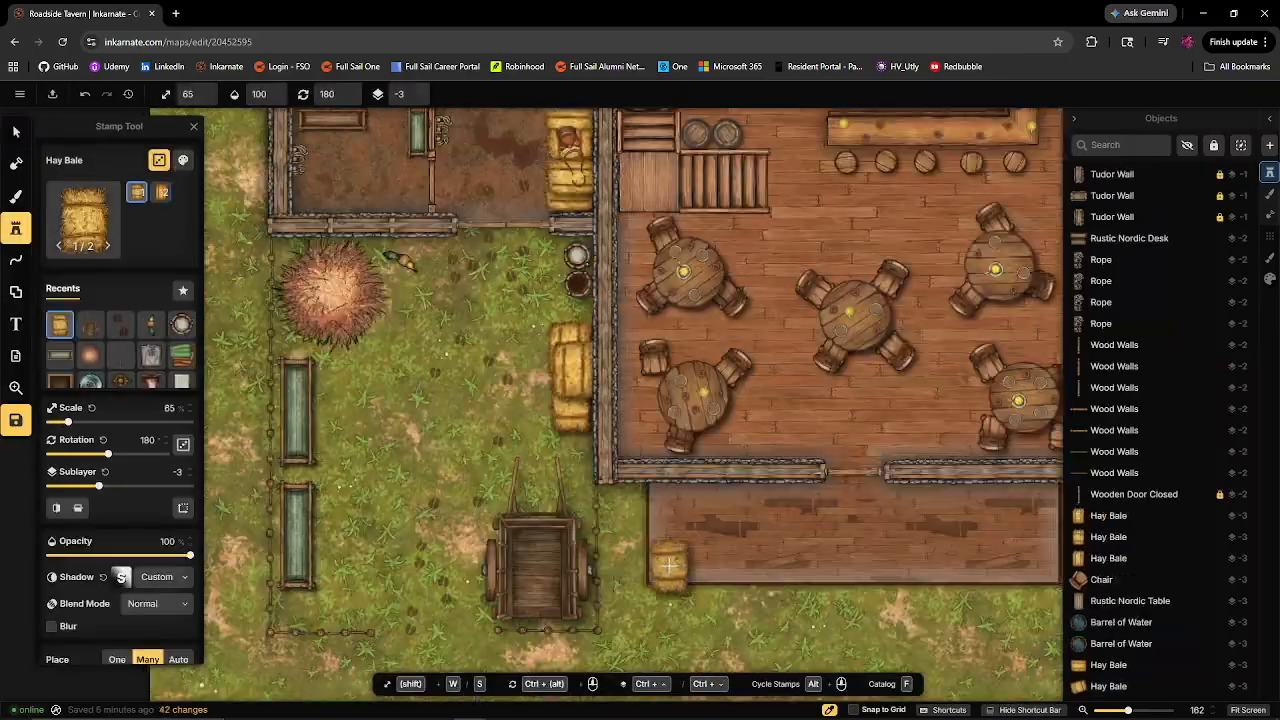
key(Escape)
scroll(449, 460, down, 5)
key(ctrl+s)
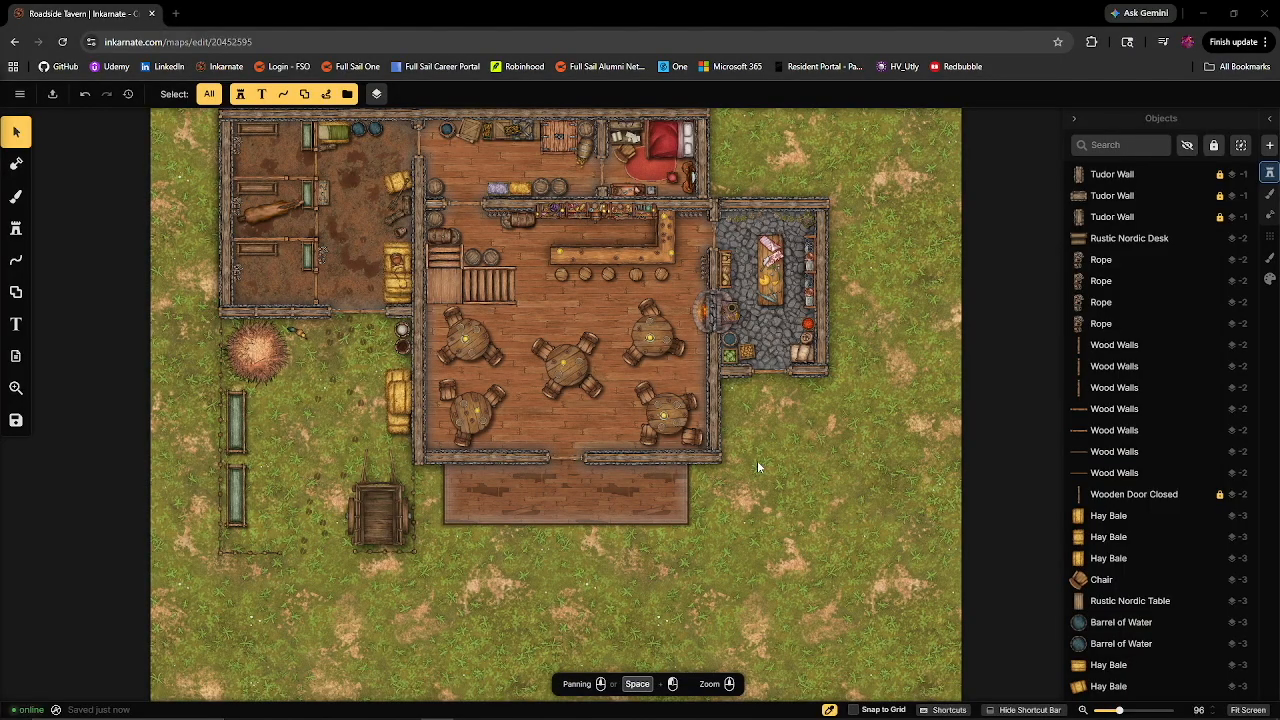
scroll(686, 457, up, 3)
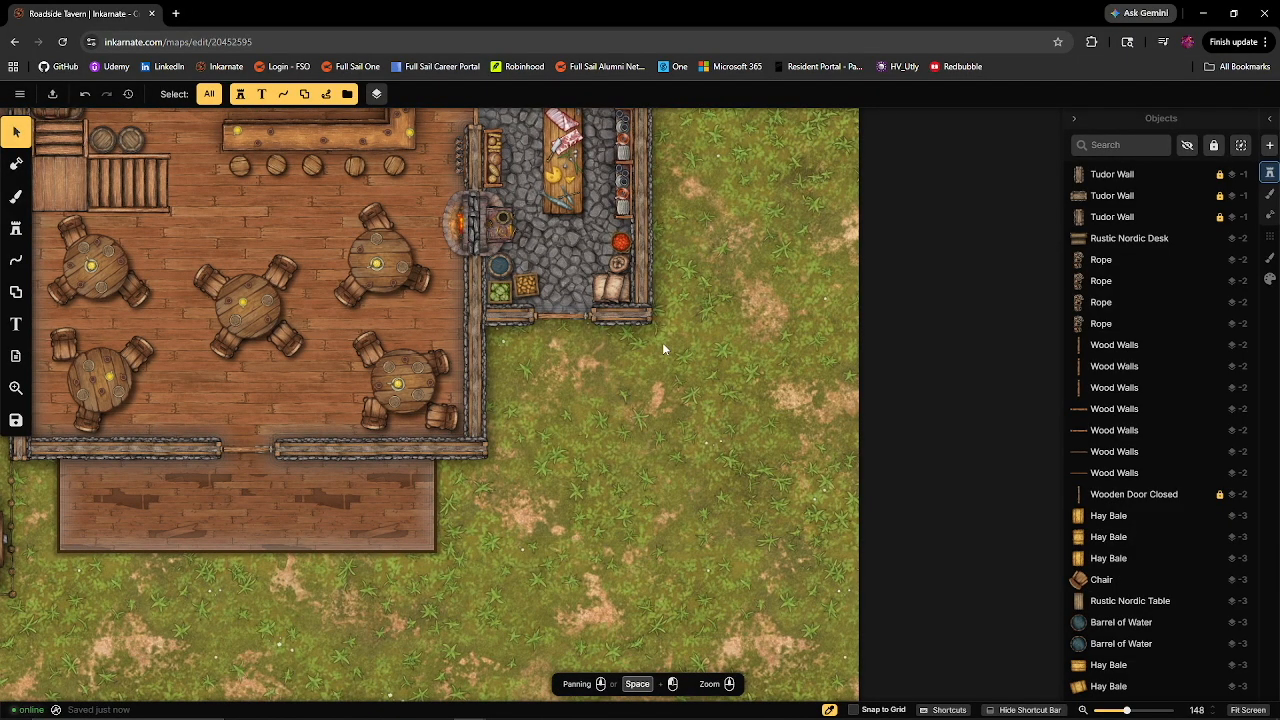
drag(663, 348, 603, 454)
scroll(562, 504, up, 1)
drag(564, 505, 574, 586)
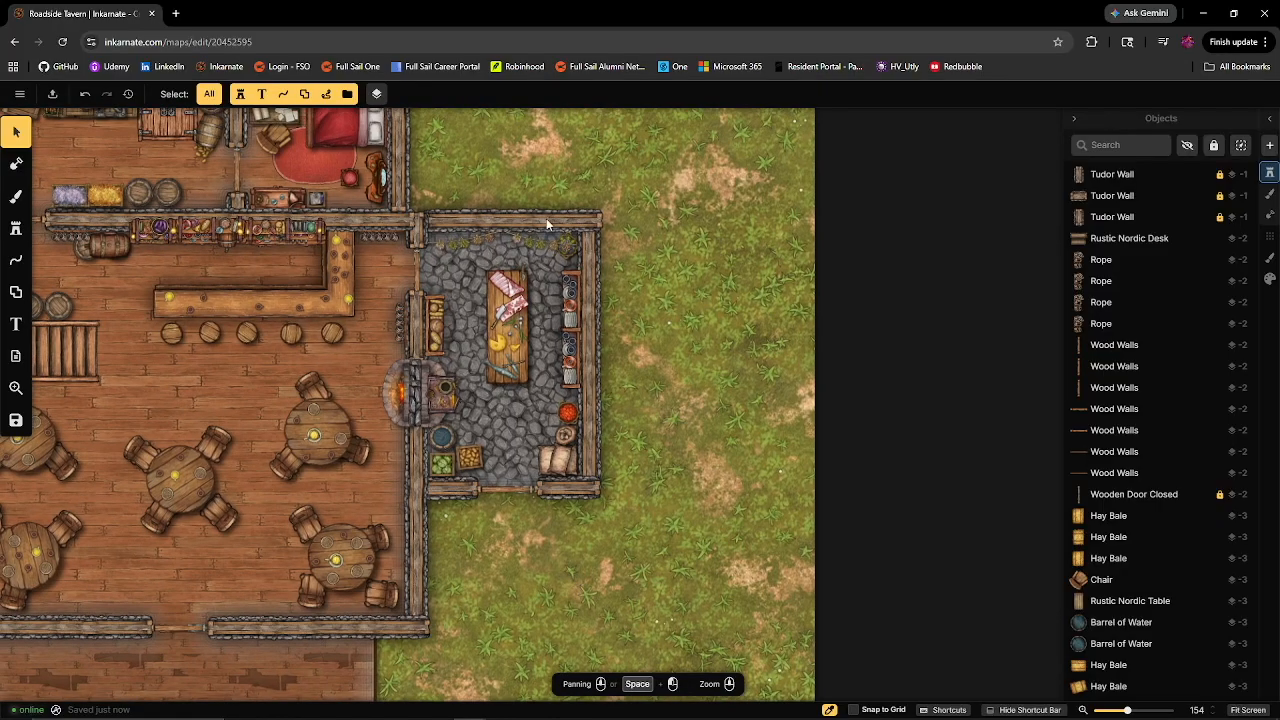
- Search the stamp catalog for "shed"
scroll(563, 163, down, 2)
drag(479, 152, 467, 240)
drag(639, 505, 611, 424)
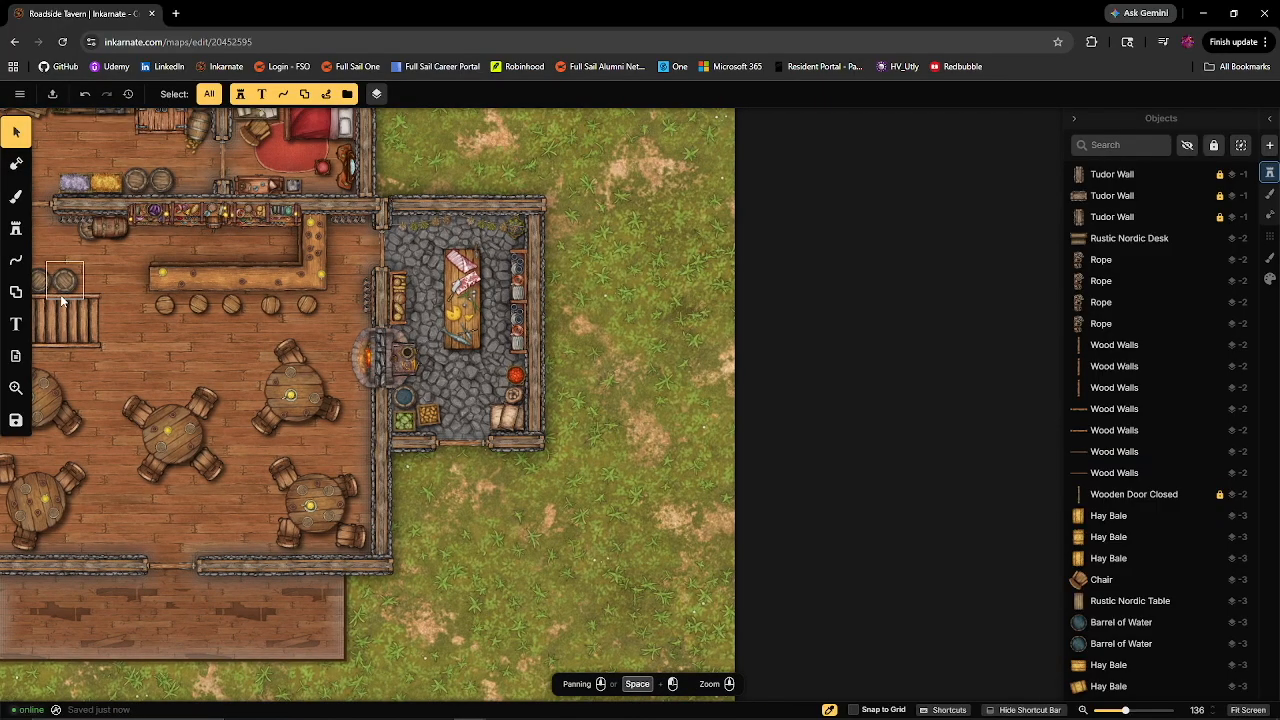
click(24, 237)
click(90, 224)
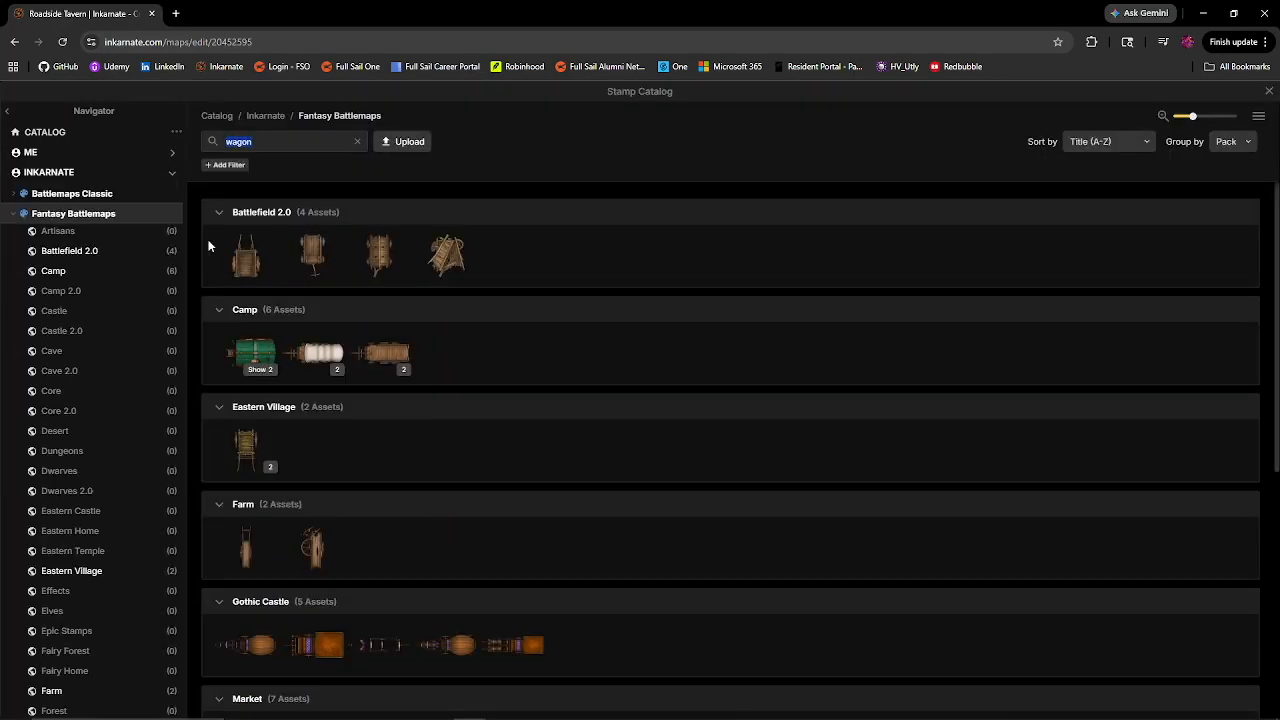
text(ed)
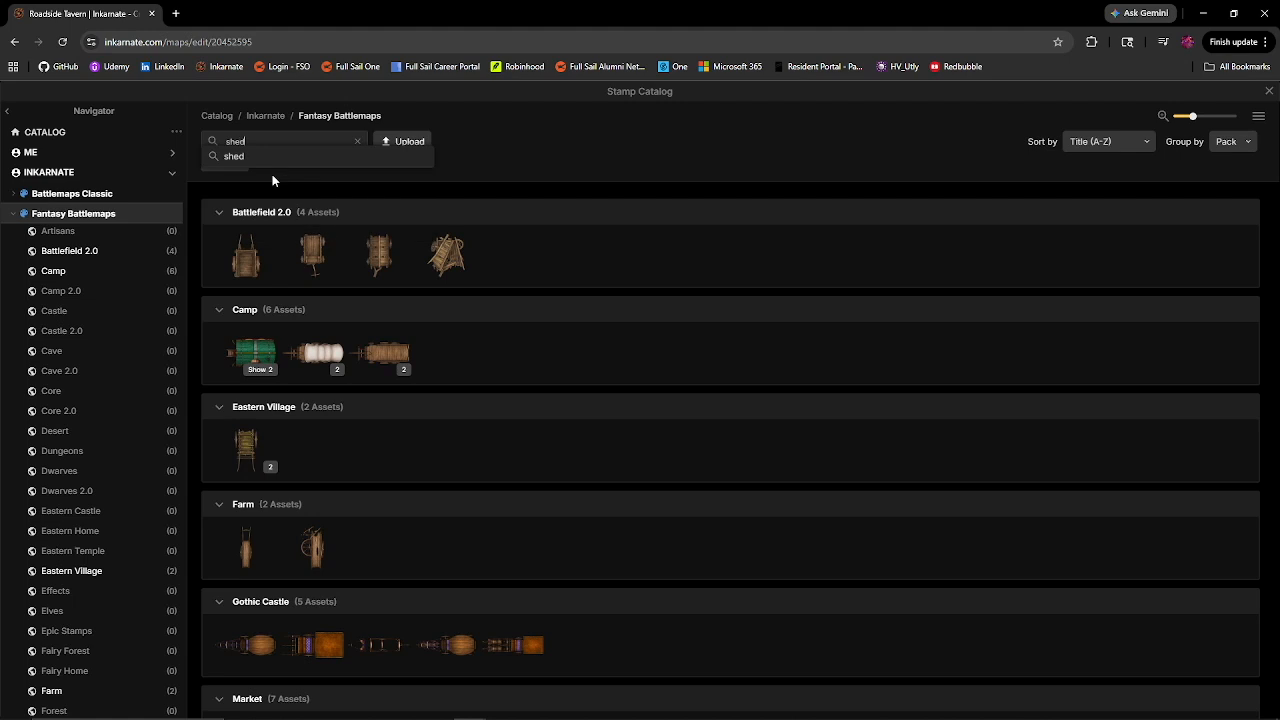
key(Return)
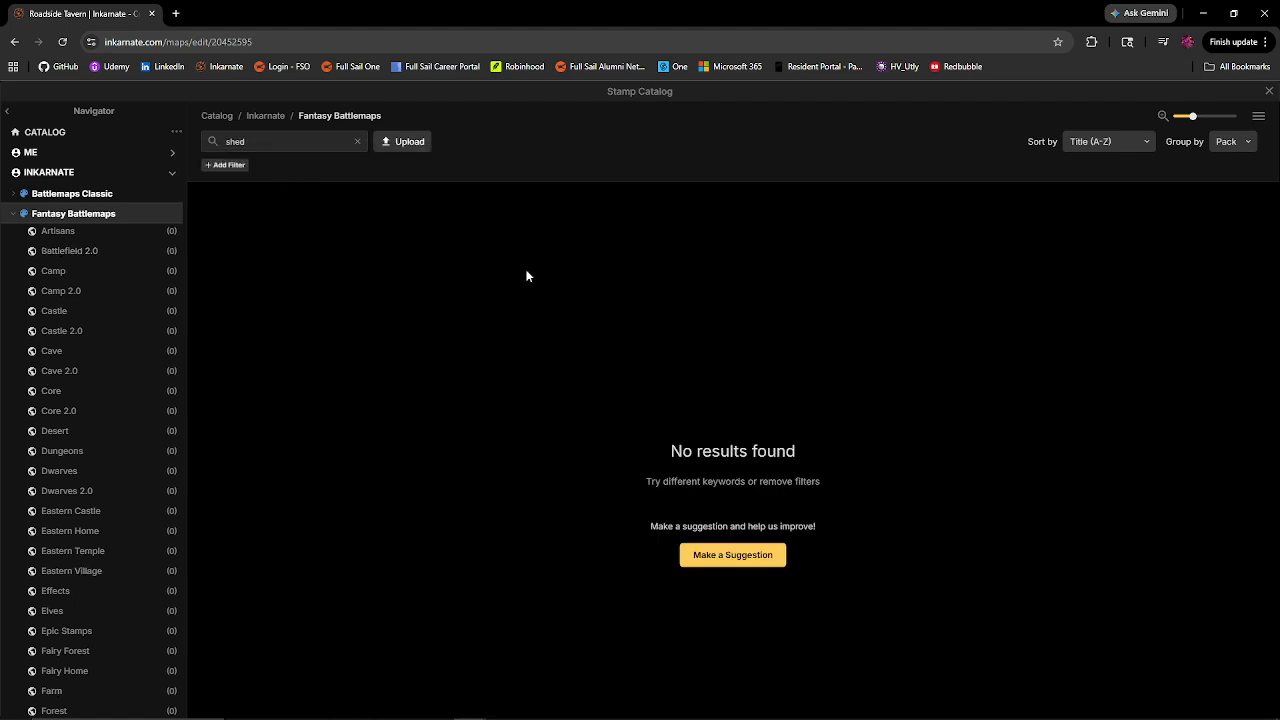
- Search the catalog for "farm", "wood" and "building", and browse the results for outbuilding and roof stamps
click(357, 143)
click(262, 138)
text(farm)
key(Return)
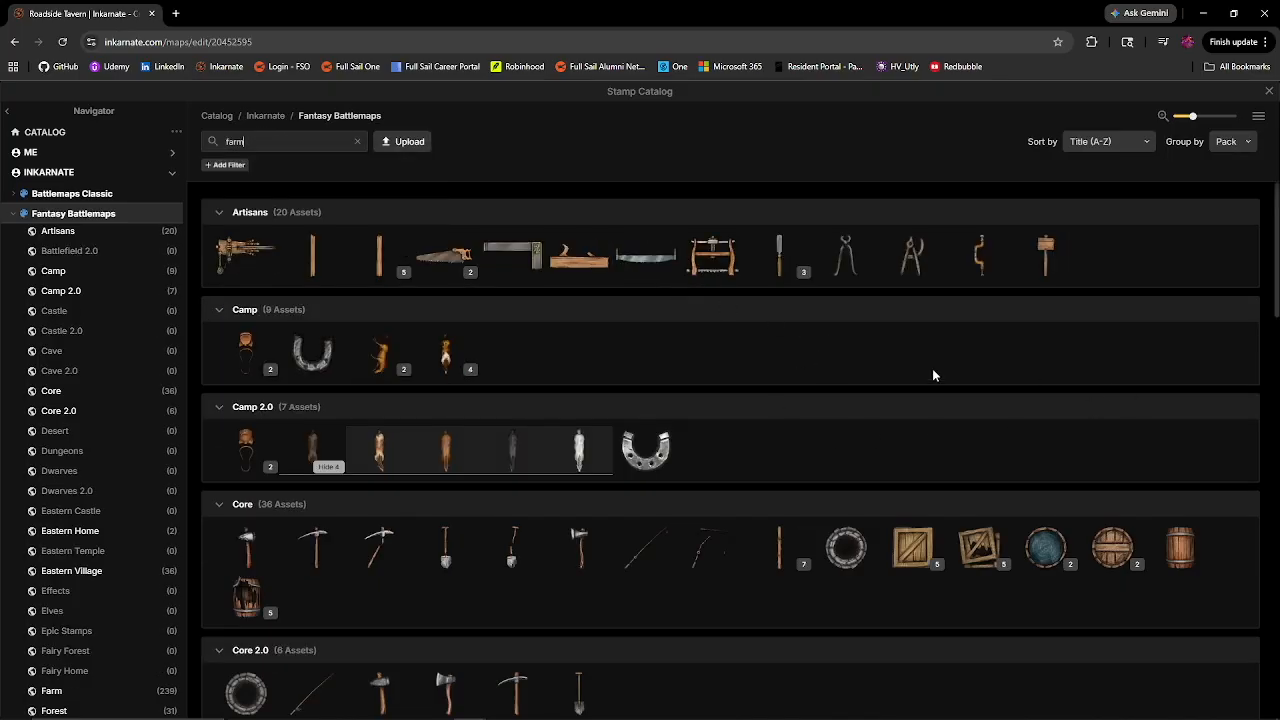
scroll(985, 600, down, 5)
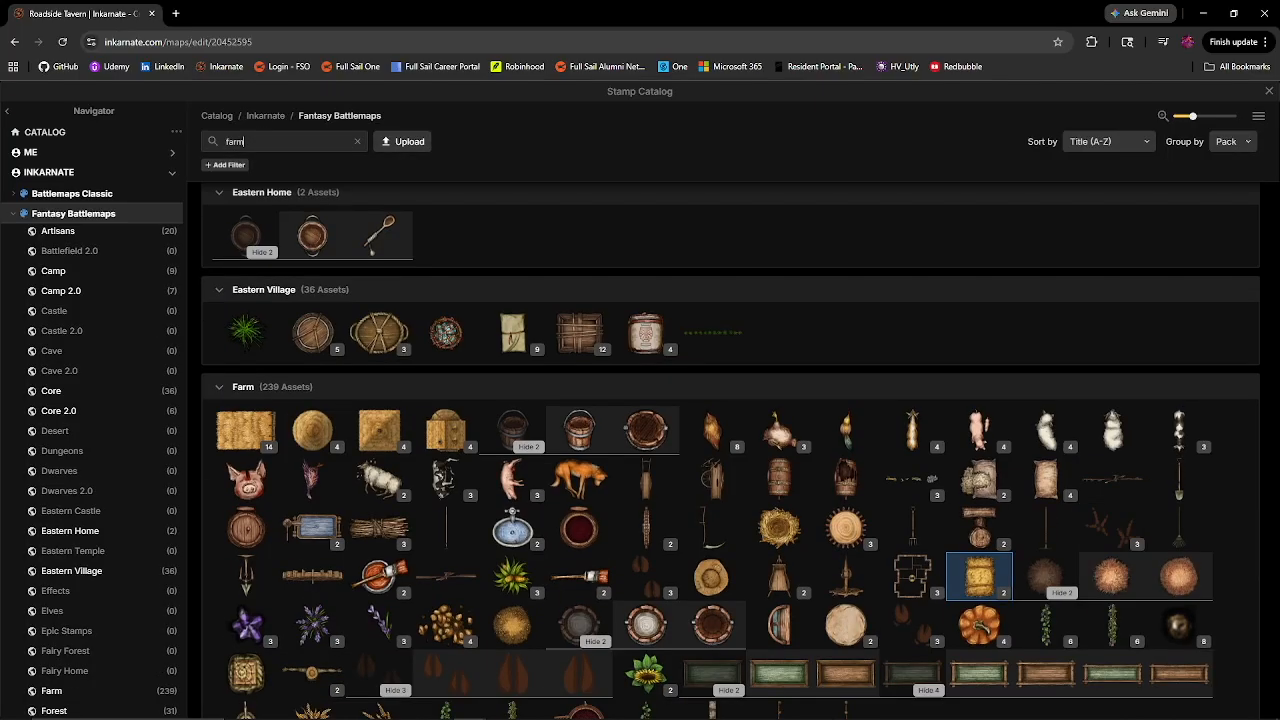
mouse_move(1276, 300)
mouse_down()
mouse_move(1276, 380)
mouse_move(1276, 295)
mouse_up()
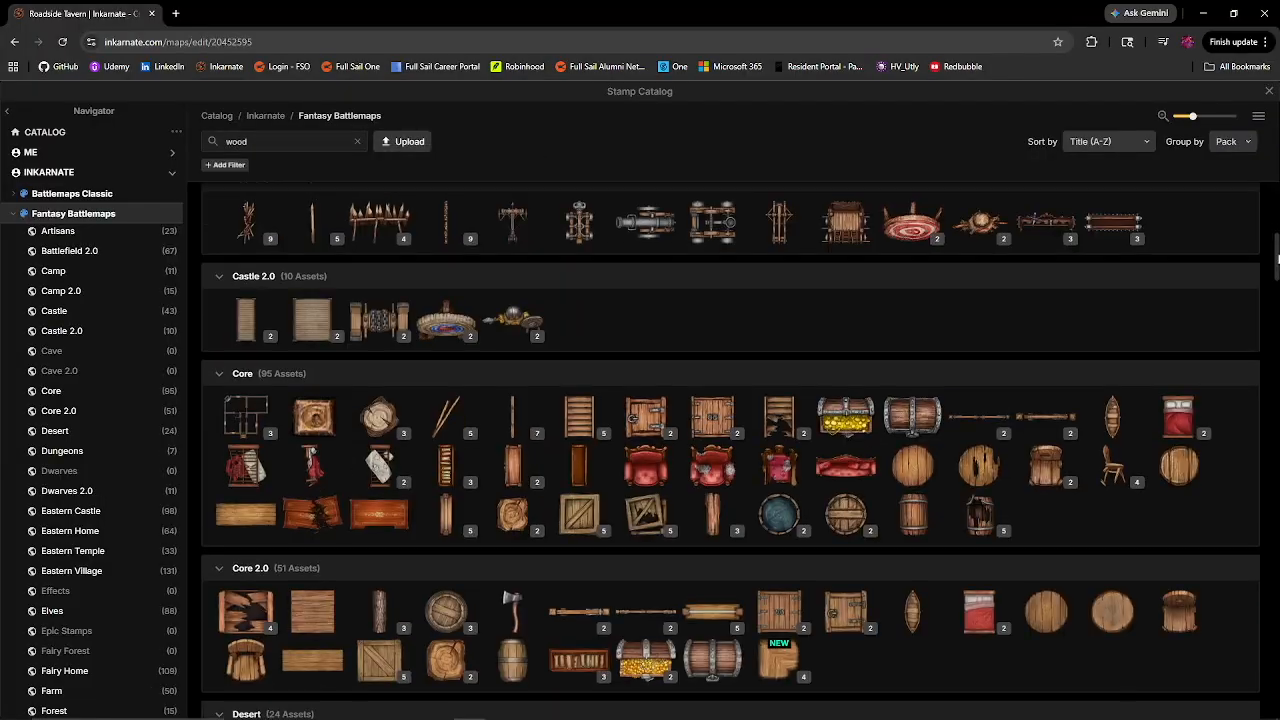
drag(1276, 258, 1276, 630)
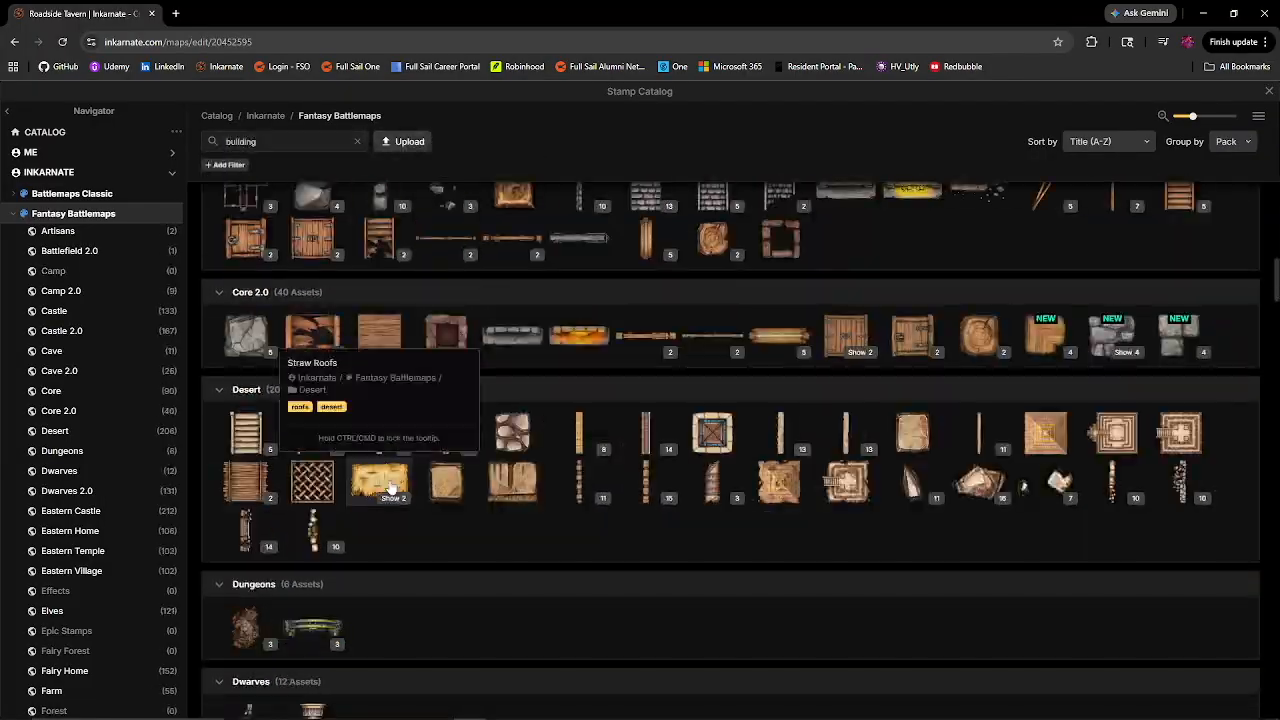
scroll(1229, 399, down, 20)
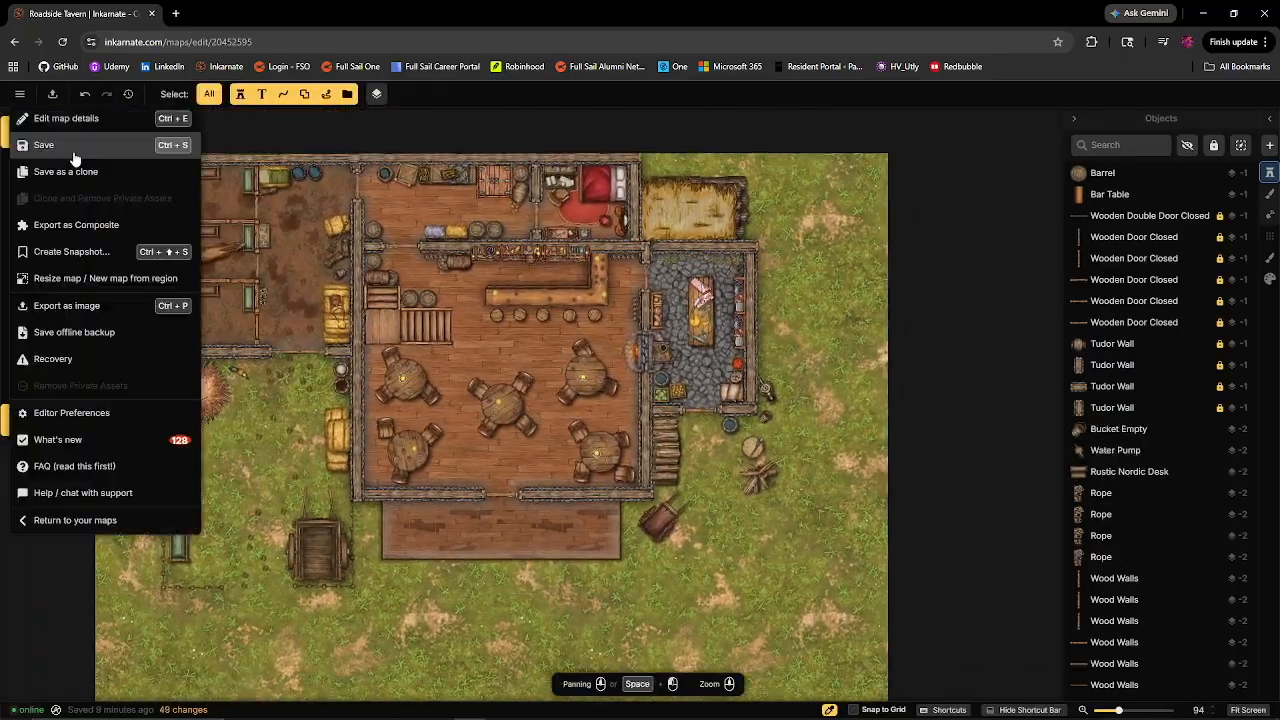
- Save the map, and fence the front porch with Picket Fence stamps at scale 48, leaving a gap opposite the door
click(73, 152)
scroll(530, 587, up, 3)
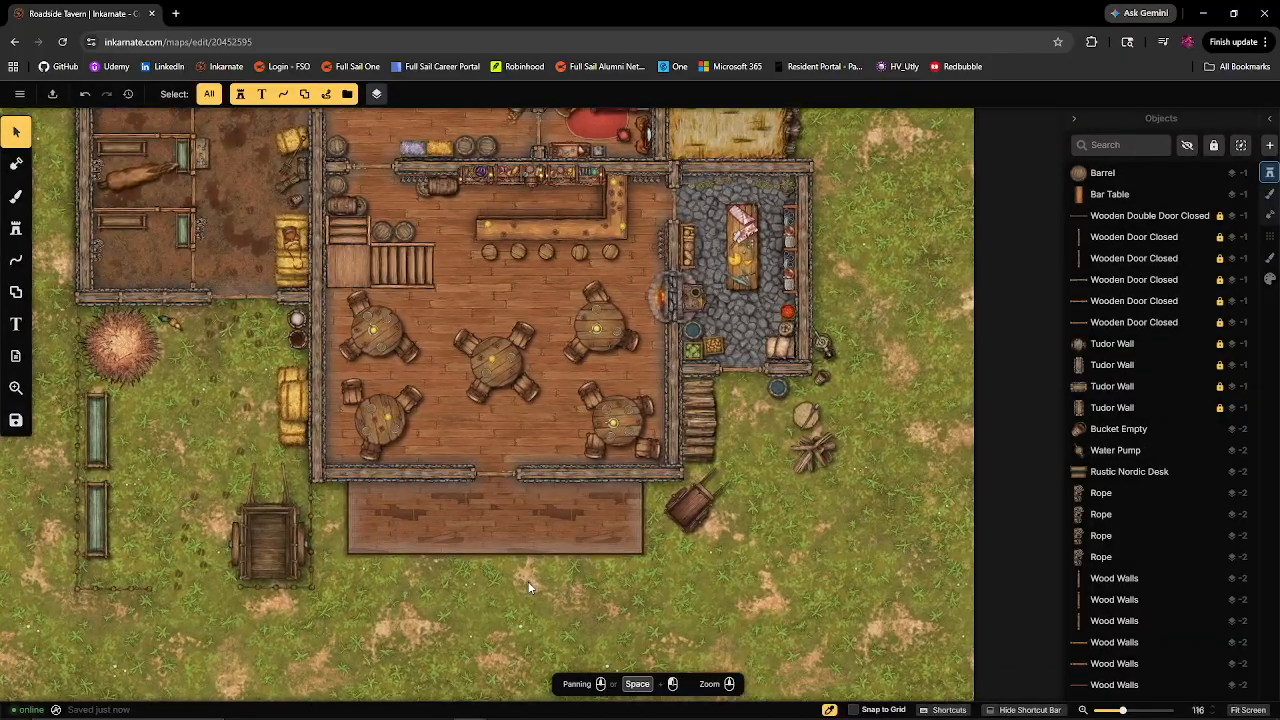
drag(530, 585, 561, 431)
scroll(546, 467, up, 3)
scroll(548, 462, up, 1)
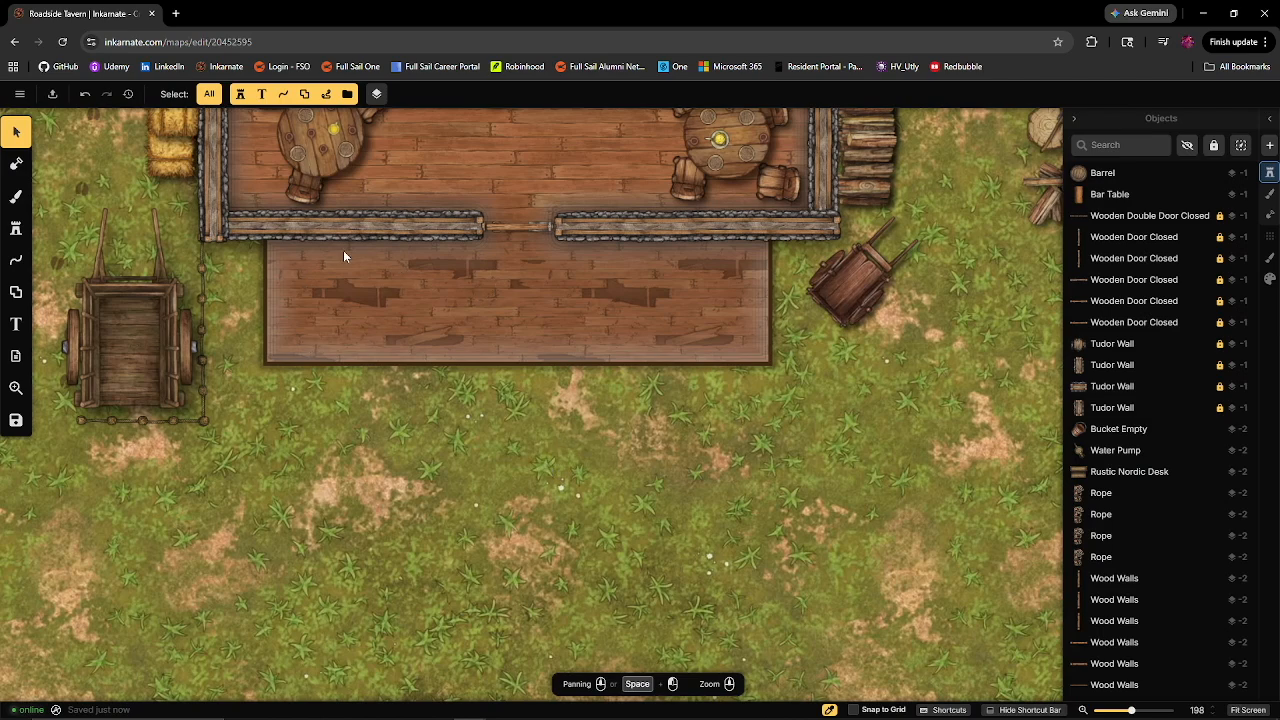
drag(605, 280, 575, 346)
drag(607, 415, 627, 486)
scroll(627, 486, up, 1)
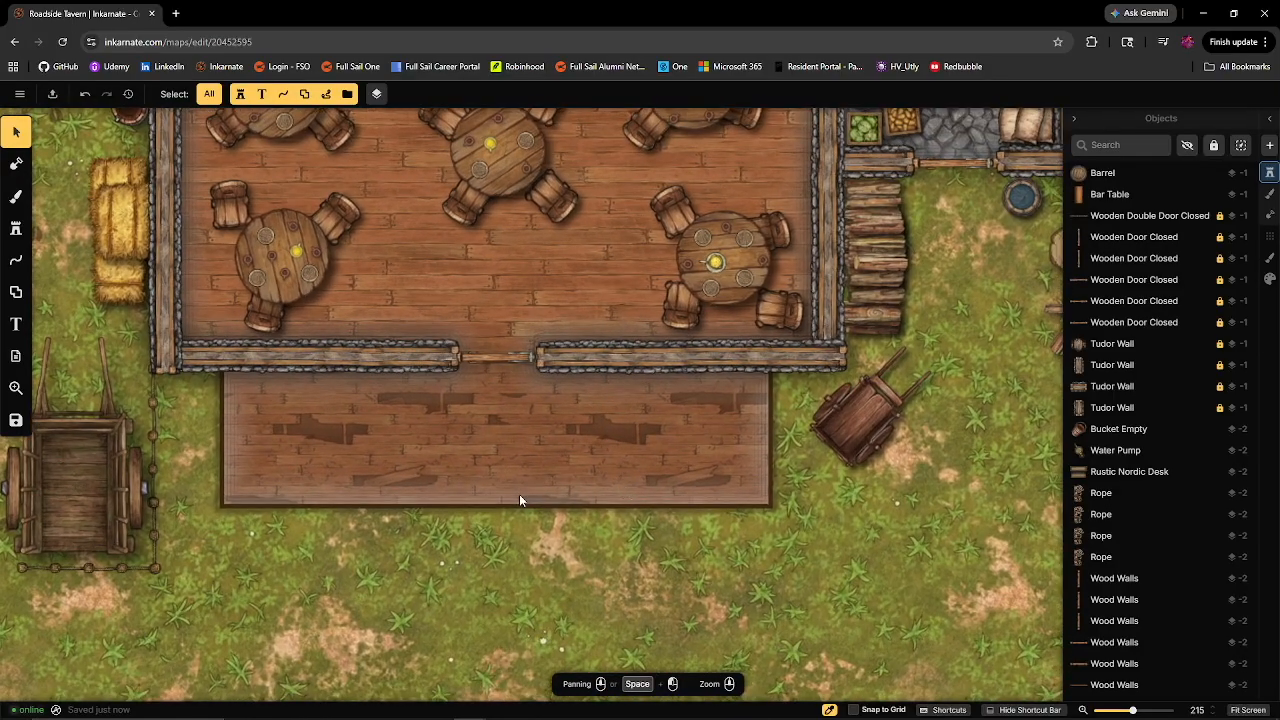
click(15, 228)
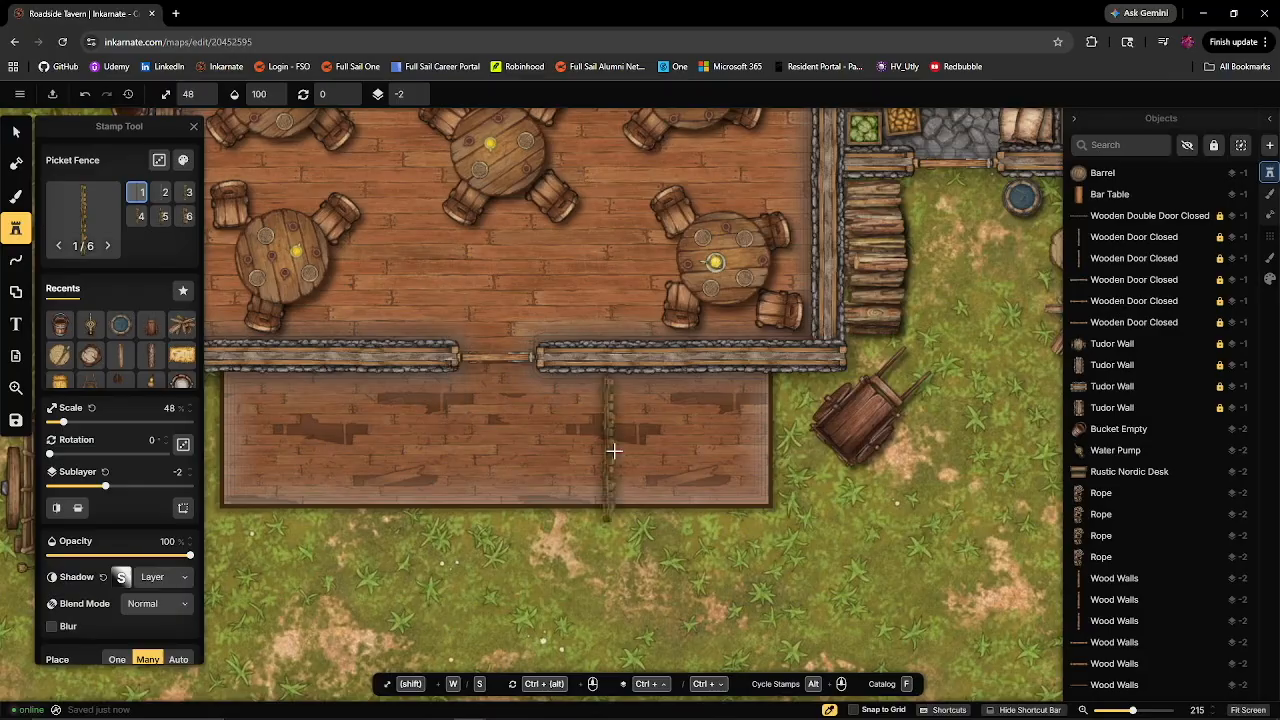
drag(528, 485, 513, 390)
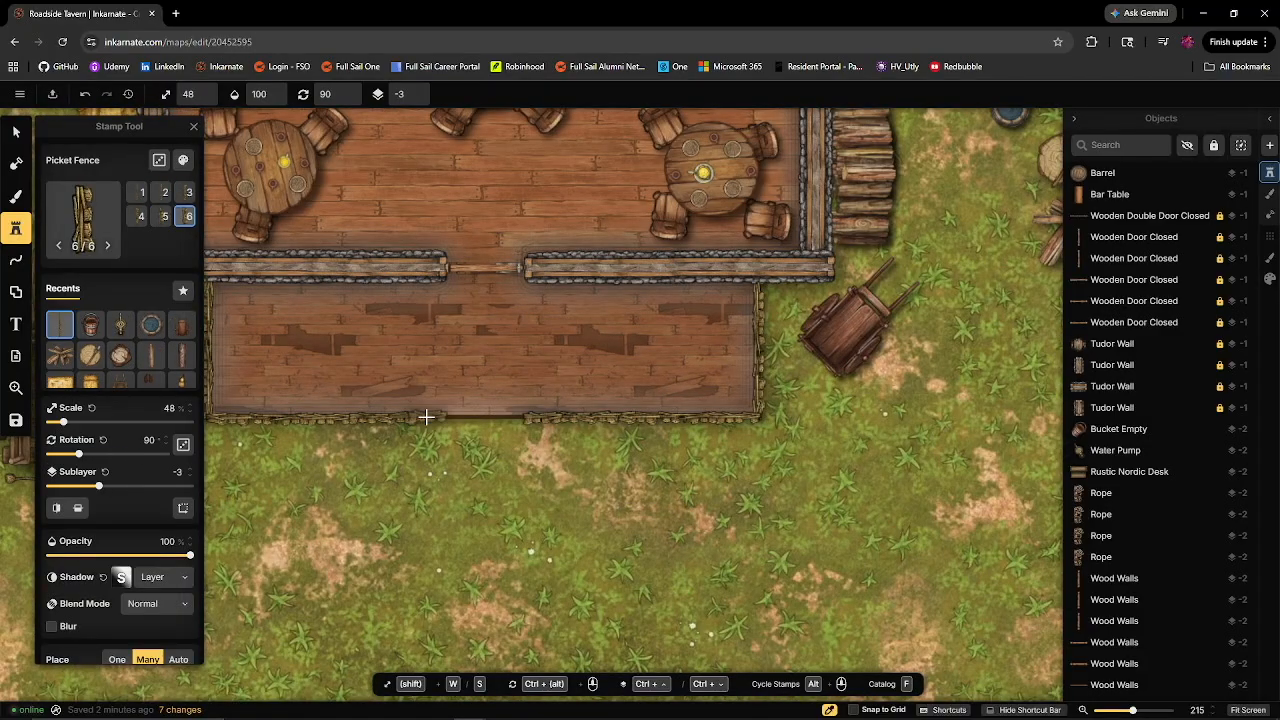
- Build porch steps from a Large Wooden Plank at scale 31 in the fence gap, flanked by short Picket Fence pieces
key(f)
scroll(469, 268, down, 15)
click(262, 270)
click(490, 426)
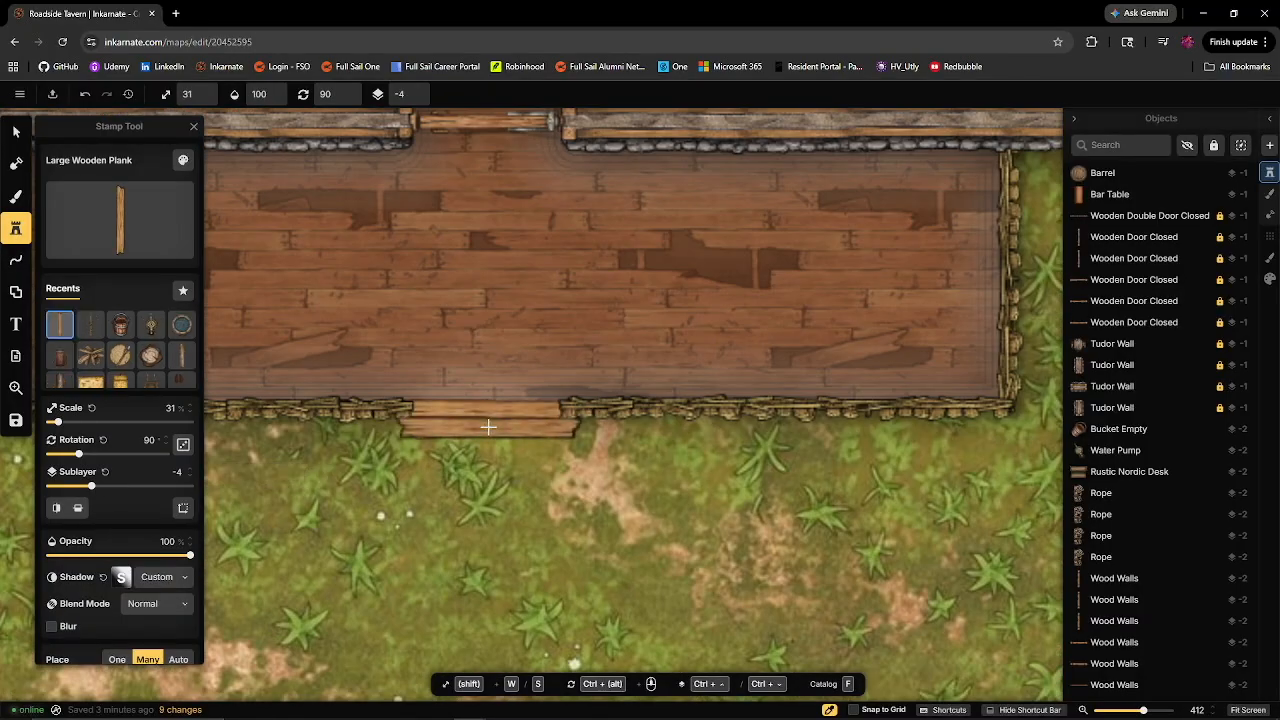
click(90, 324)
click(412, 440)
click(90, 324)
- Set the brightness of the porch step's Large Wooden Plank to 86%
click(15, 132)
click(489, 430)
click(183, 160)
drag(290, 235, 283, 235)
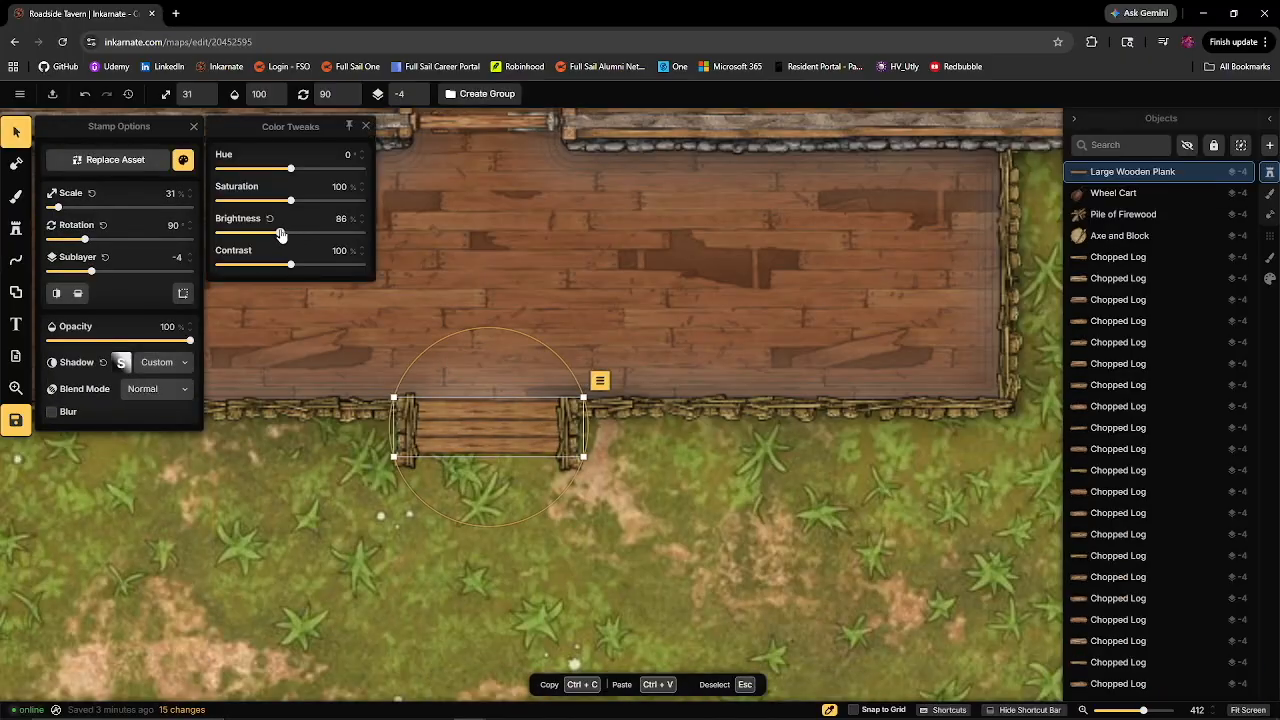
- Search the catalog for "table" and place two Bedside Tables on the porch, one on each side of the front door
scroll(440, 474, down, 5)
click(15, 228)
click(119, 203)
text(table)
click(600, 366)
scroll(600, 366, up, 3)
- Place four Stools at scale 50 on the porch, one on either side of each table
key(f)
scroll(683, 426, down, 10)
click(586, 646)
scroll(617, 333, down, 1)
click(617, 333)
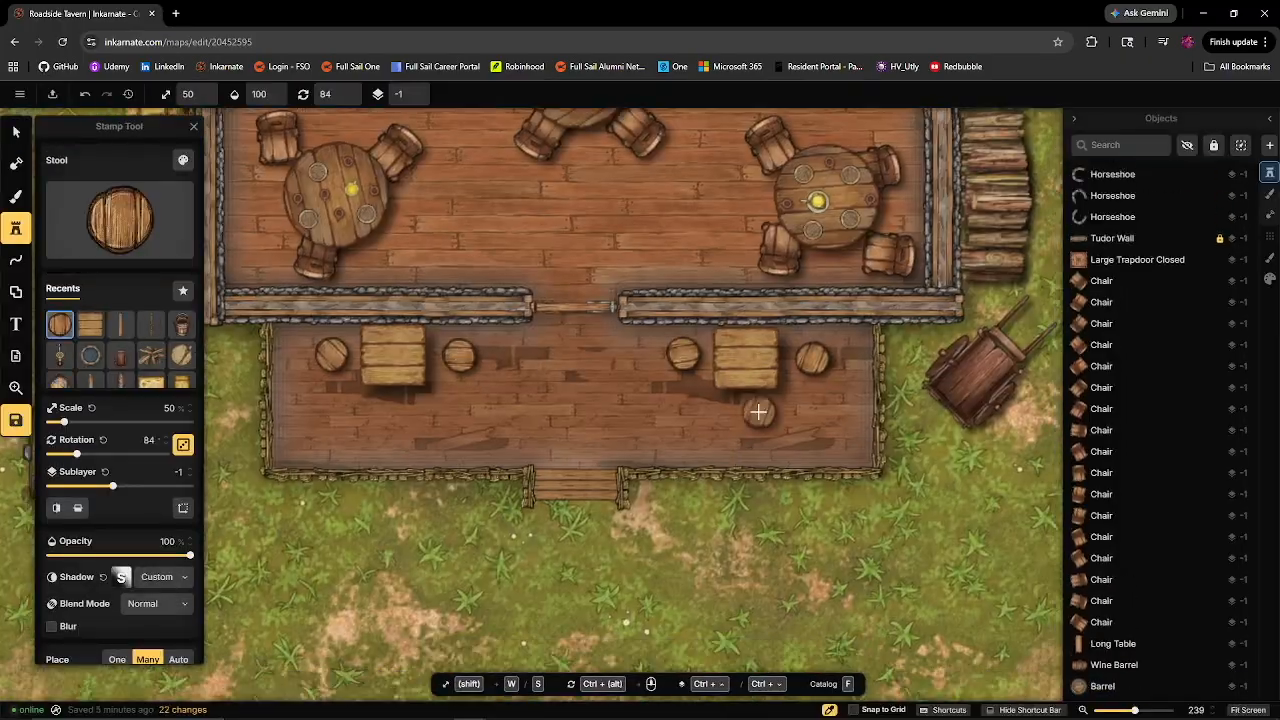
- Darken both porch tables by lowering their brightness
click(15, 132)
click(393, 355)
shift+click(745, 355)
drag(290, 233, 277, 233)
click(605, 582)
- Show the map's layer list and make Land Layer 1 the active layer for the Dirt brush
scroll(605, 582, down, 10)
mouse_move(840, 572)
mouse_down()
mouse_move(825, 523)
mouse_move(823, 562)
mouse_up()
scroll(826, 525, down, 1)
scroll(826, 525, down, 1)
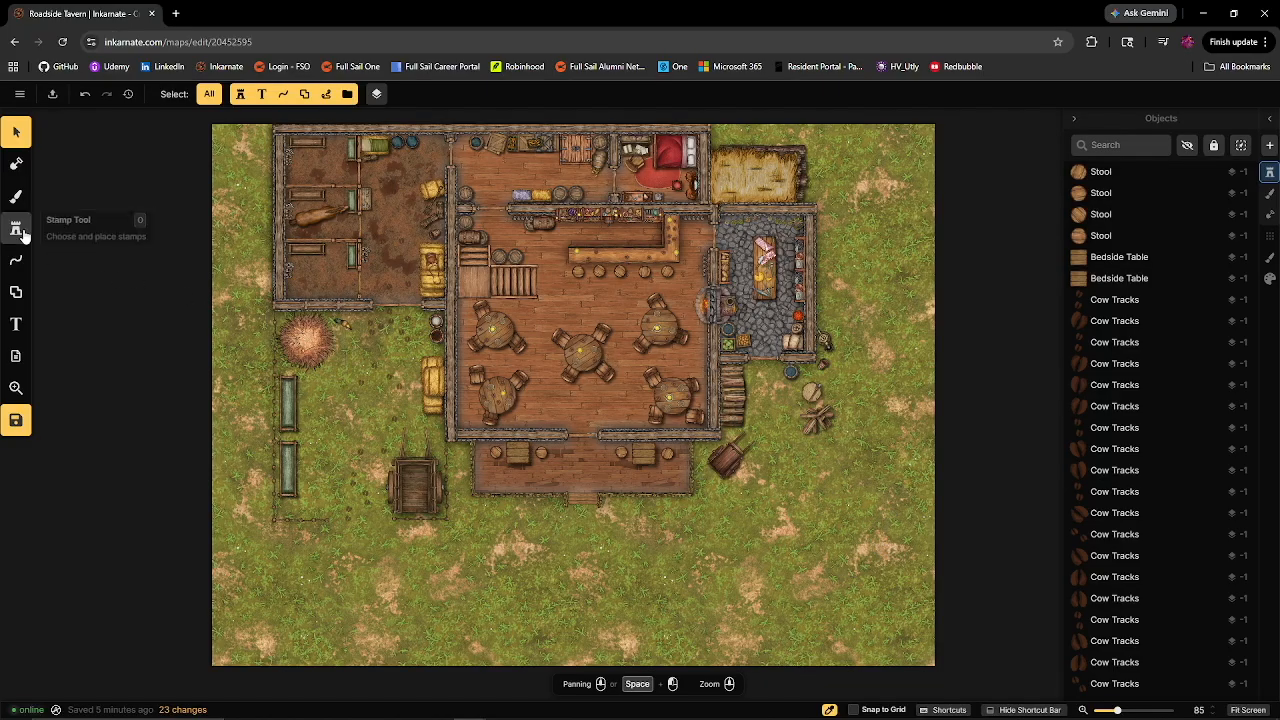
click(1268, 120)
click(940, 118)
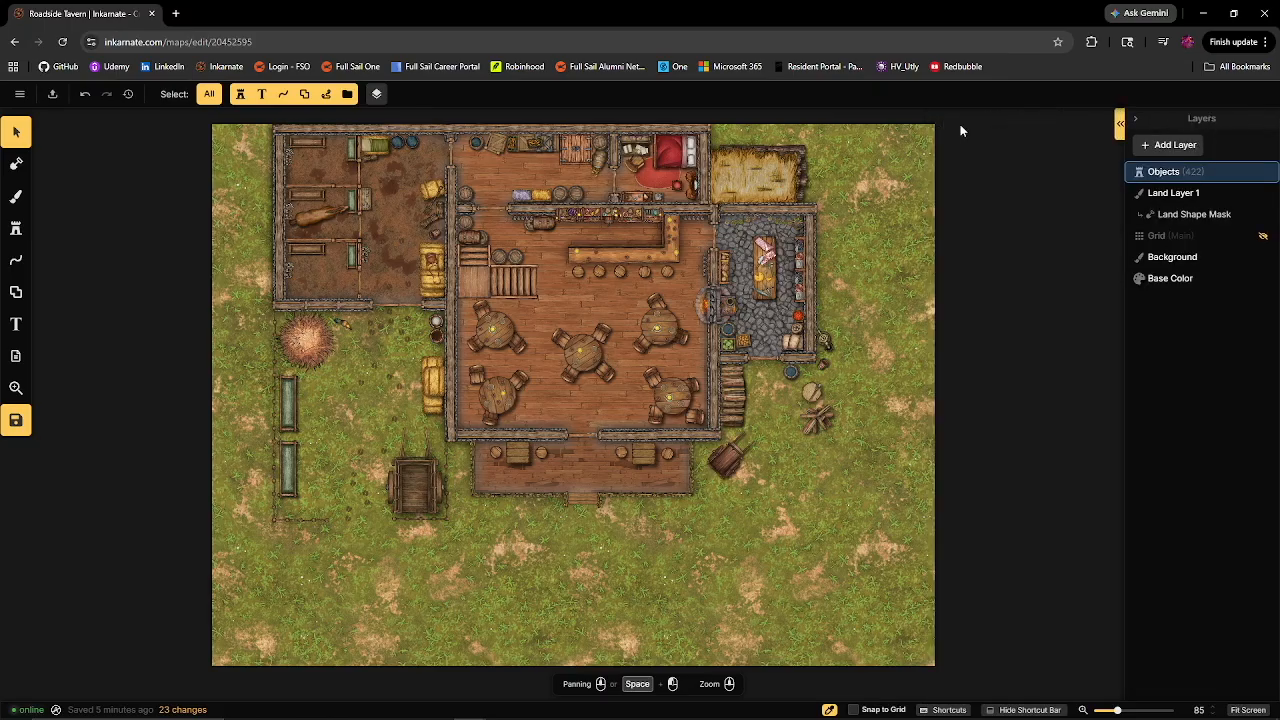
click(1190, 258)
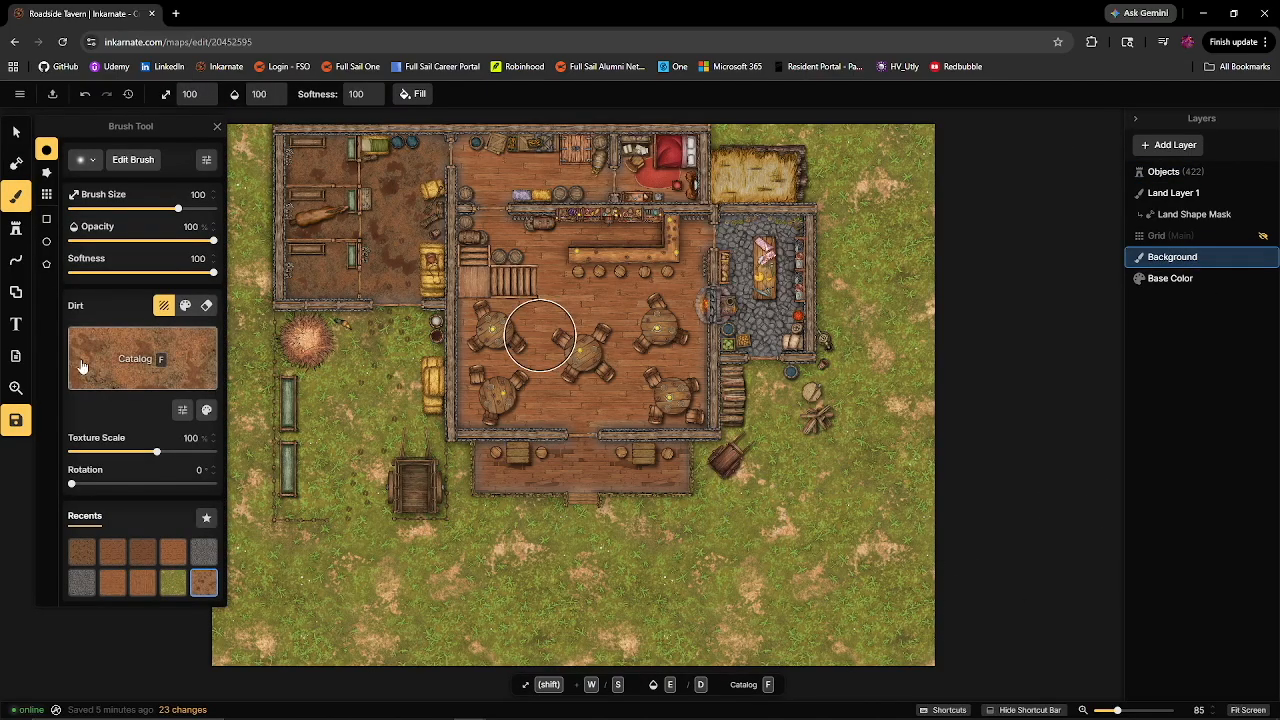
drag(411, 622, 480, 555)
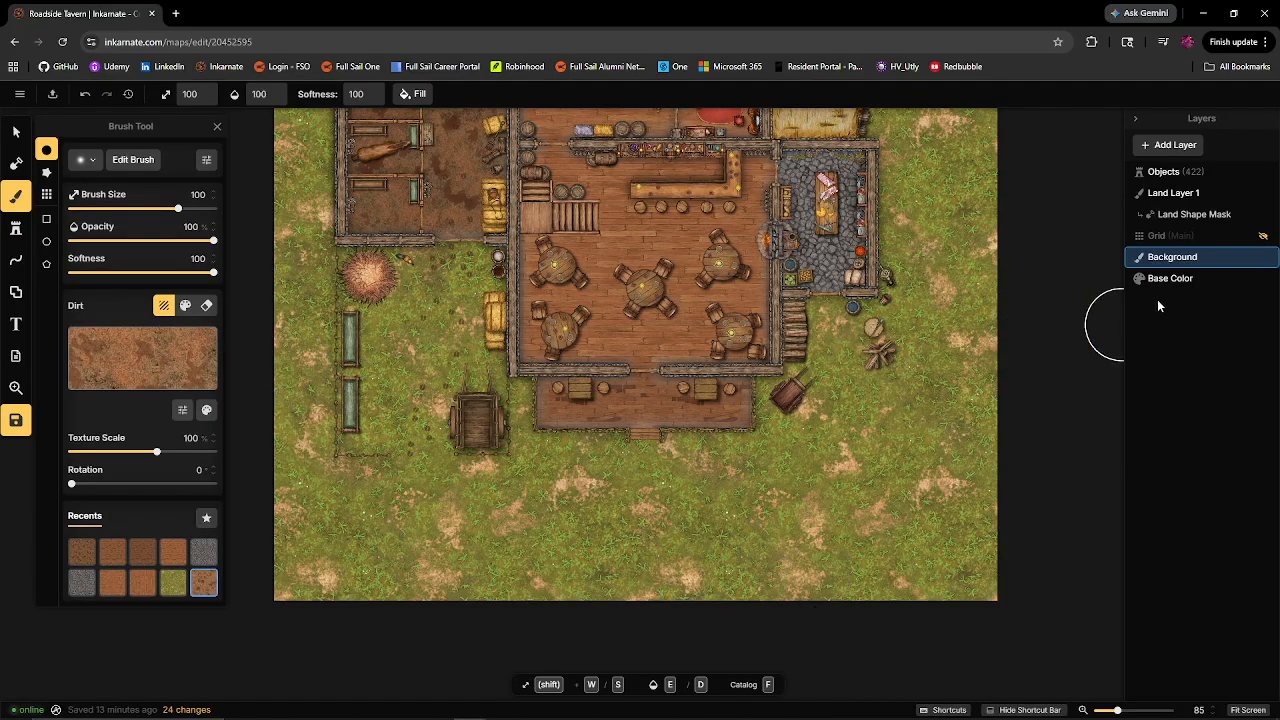
click(1178, 194)
- Undo a trial Dirt strip along the map's front edge, and paint Dirt over the ground around the tavern
drag(300, 580, 1027, 582)
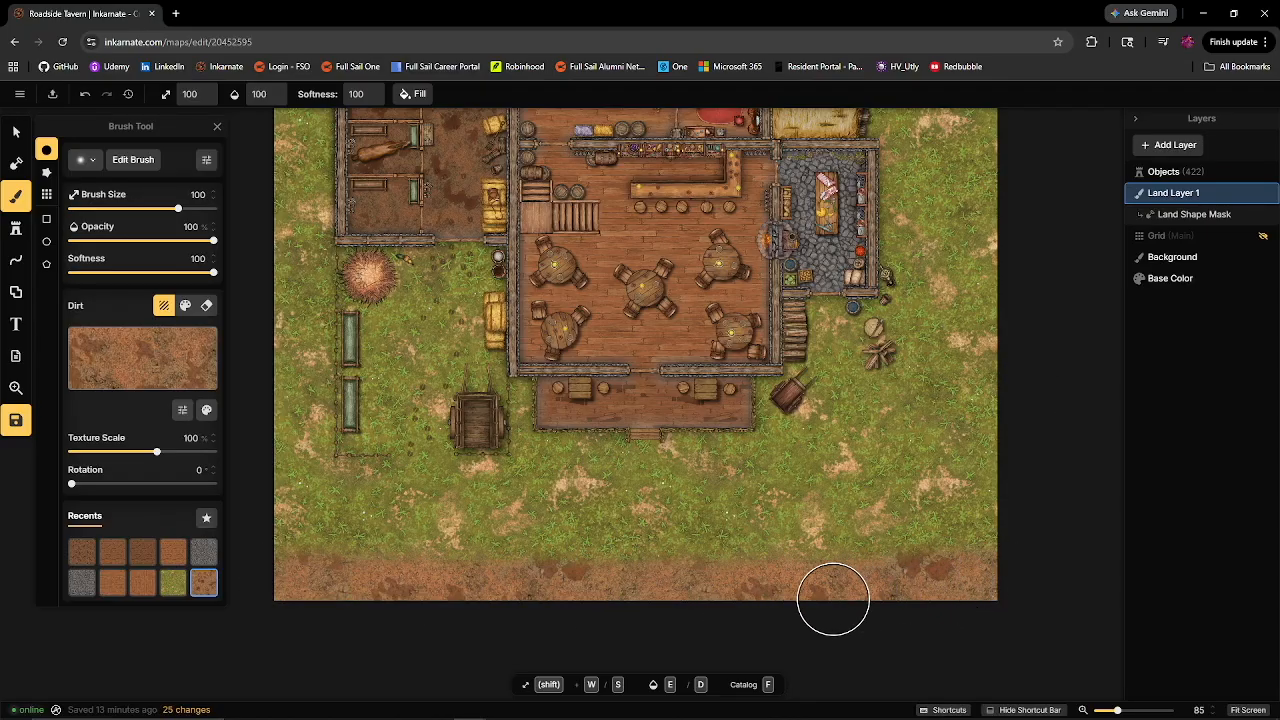
key(ctrl+z)
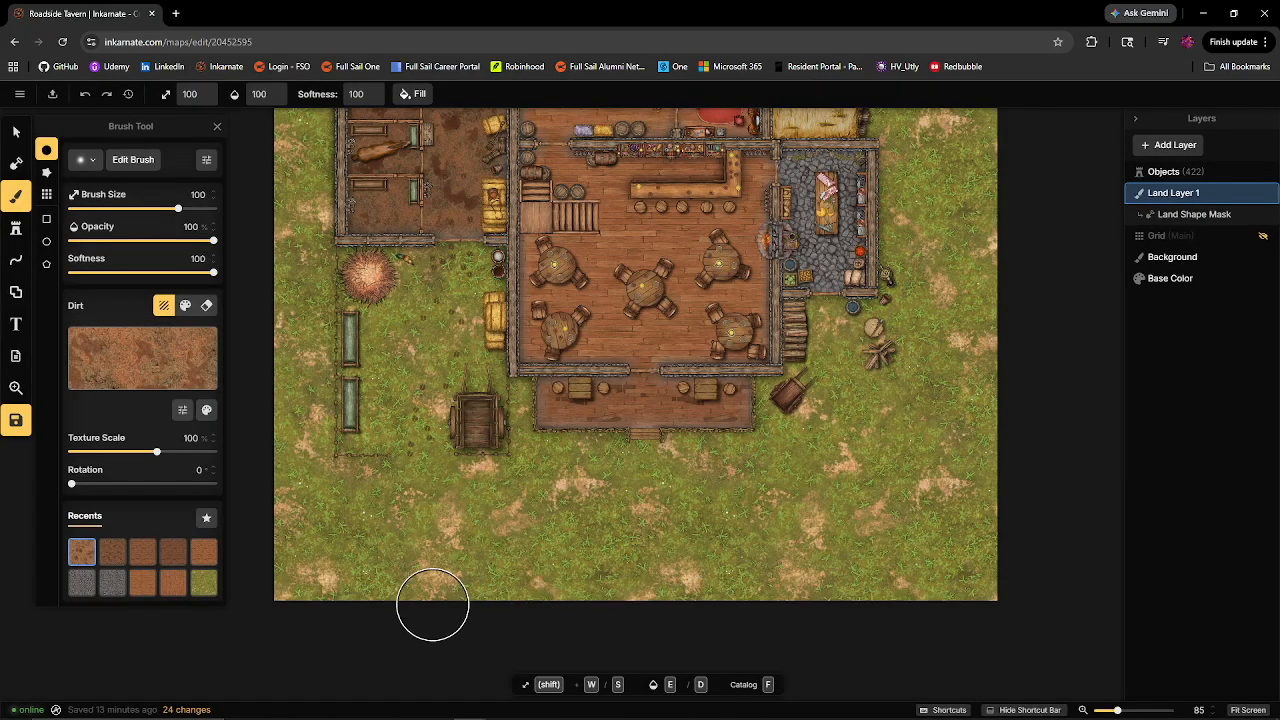
mouse_move(294, 609)
mouse_down()
mouse_move(340, 597)
mouse_move(274, 600)
mouse_move(610, 584)
mouse_move(669, 549)
mouse_move(732, 595)
mouse_move(646, 536)
mouse_move(558, 575)
mouse_move(605, 589)
mouse_move(578, 577)
mouse_move(438, 299)
mouse_move(378, 266)
mouse_move(463, 429)
mouse_move(576, 405)
mouse_move(786, 281)
mouse_move(786, 376)
mouse_move(698, 229)
mouse_move(617, 187)
mouse_move(566, 456)
mouse_move(588, 421)
mouse_move(561, 490)
mouse_move(421, 503)
mouse_move(459, 368)
mouse_move(458, 400)
mouse_move(592, 428)
mouse_move(697, 396)
mouse_up()
- Pick another Dirt texture, darken it to brightness 50 and choose a different brush tip
click(166, 363)
click(196, 348)
click(207, 410)
drag(315, 445, 283, 445)
click(85, 160)
click(186, 475)
- Set the texture scale to 51.59% and the brush size to 25, and paint dark dirt detail on the ground
drag(178, 209, 141, 209)
scroll(755, 216, up, 5)
drag(600, 377, 620, 355)
drag(157, 420, 135, 420)
drag(141, 209, 120, 209)
drag(575, 335, 610, 395)
drag(477, 437, 482, 455)
- Paint more dark dirt patches through the fenced yard and the ground outside the tavern
scroll(637, 477, down, 5)
scroll(320, 480, up, 3)
drag(320, 592, 302, 426)
scroll(302, 426, down, 3)
mouse_move(474, 340)
mouse_down()
mouse_move(474, 371)
mouse_move(471, 166)
mouse_move(531, 146)
mouse_up()
- Add dark dirt to the stable floor on the Background layer and around the water pump on Land Layer 1
click(1172, 257)
scroll(500, 200, up, 2)
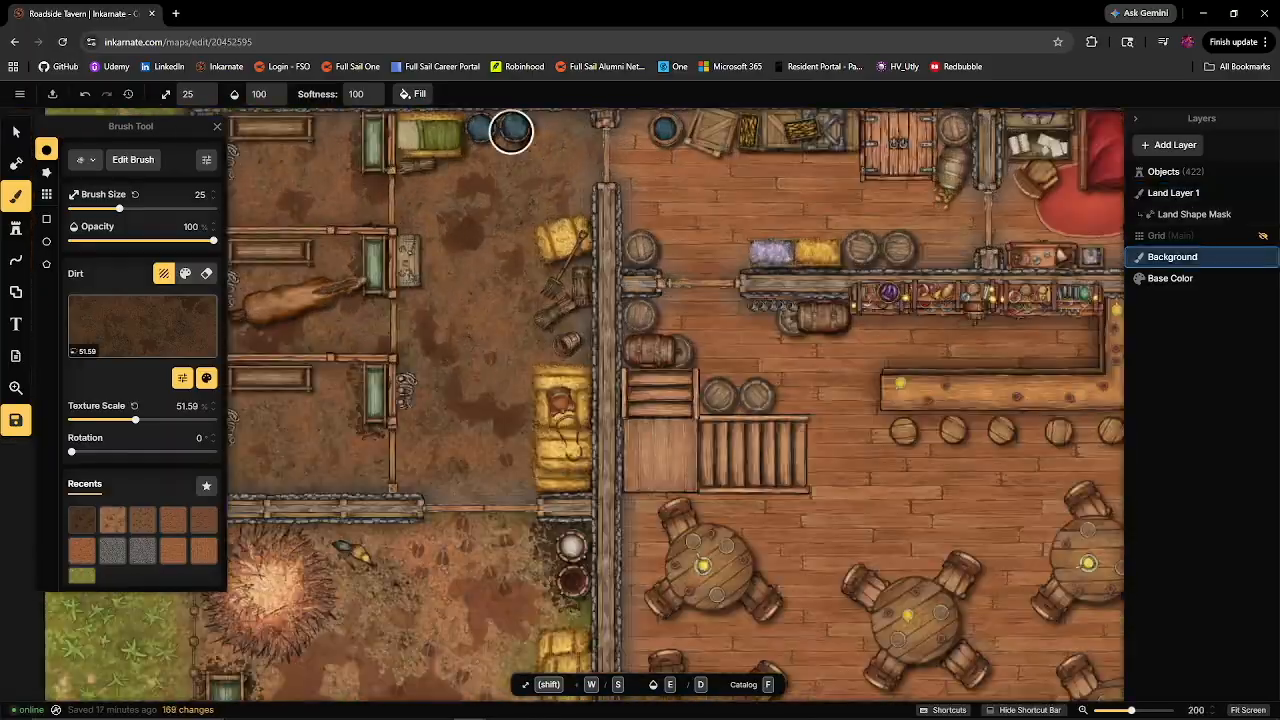
scroll(511, 431, down, 3)
scroll(511, 431, down, 2)
click(1174, 193)
drag(735, 308, 540, 334)
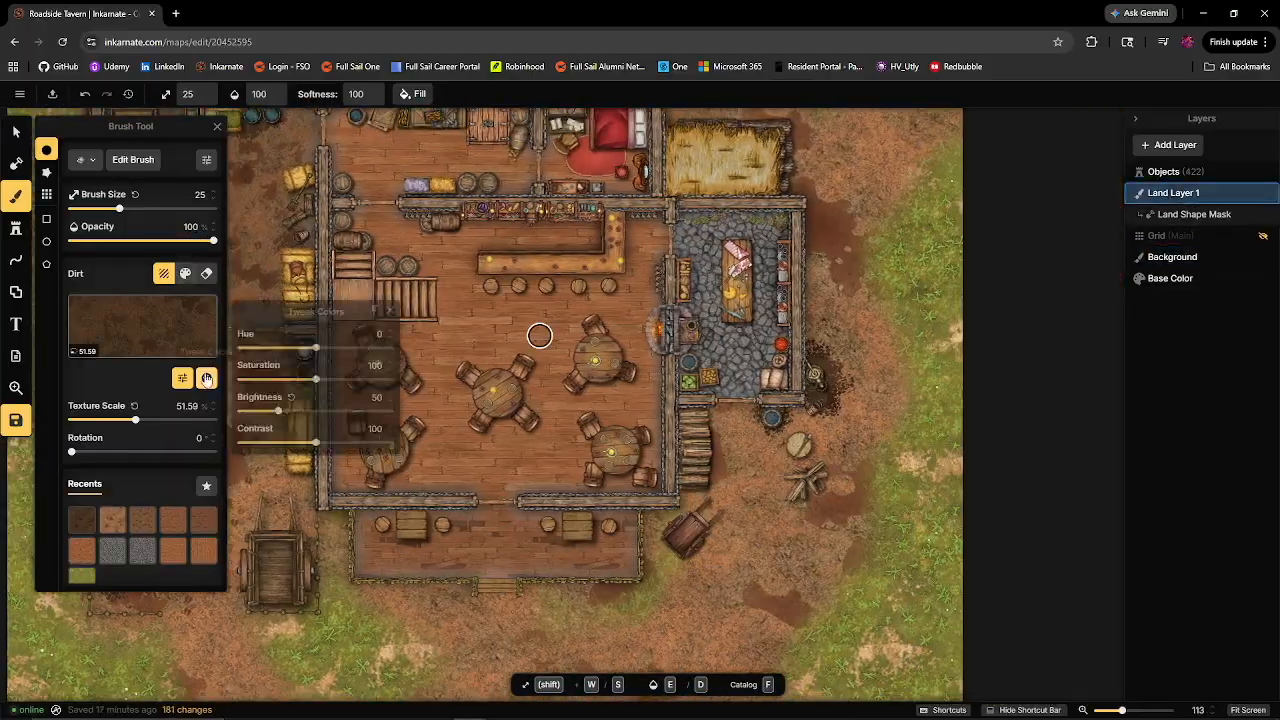
- Switch to a lighter recent Dirt texture and paint over the ground beside the kitchen and in the yard
click(113, 520)
drag(817, 381, 863, 426)
drag(340, 440, 600, 330)
drag(363, 323, 366, 345)
- Set the Dirt's brightness to 81 and paint varied patches across the ground surrounding the tavern
click(206, 378)
drag(316, 412, 302, 412)
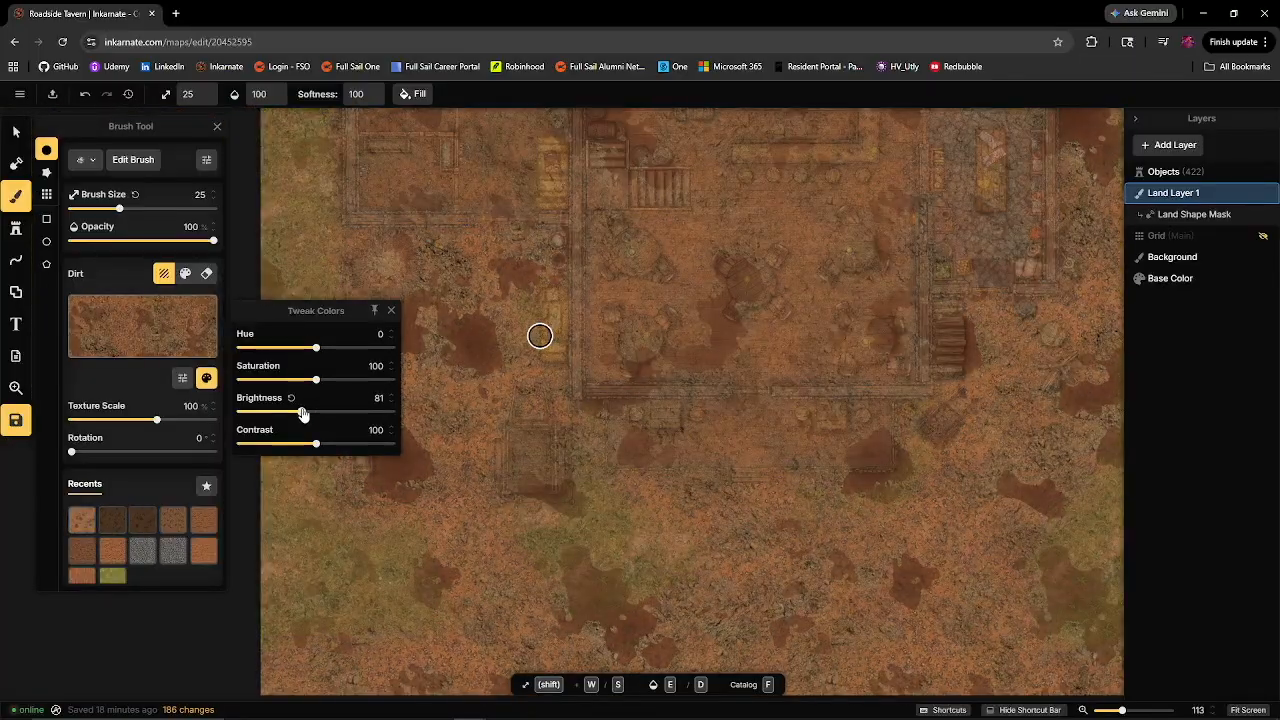
drag(750, 300, 442, 350)
click(206, 378)
mouse_move(757, 333)
mouse_down()
mouse_move(768, 346)
mouse_move(717, 354)
mouse_up()
drag(380, 440, 765, 410)
drag(880, 330, 550, 380)
drag(803, 373, 735, 490)
scroll(788, 489, down, 1)
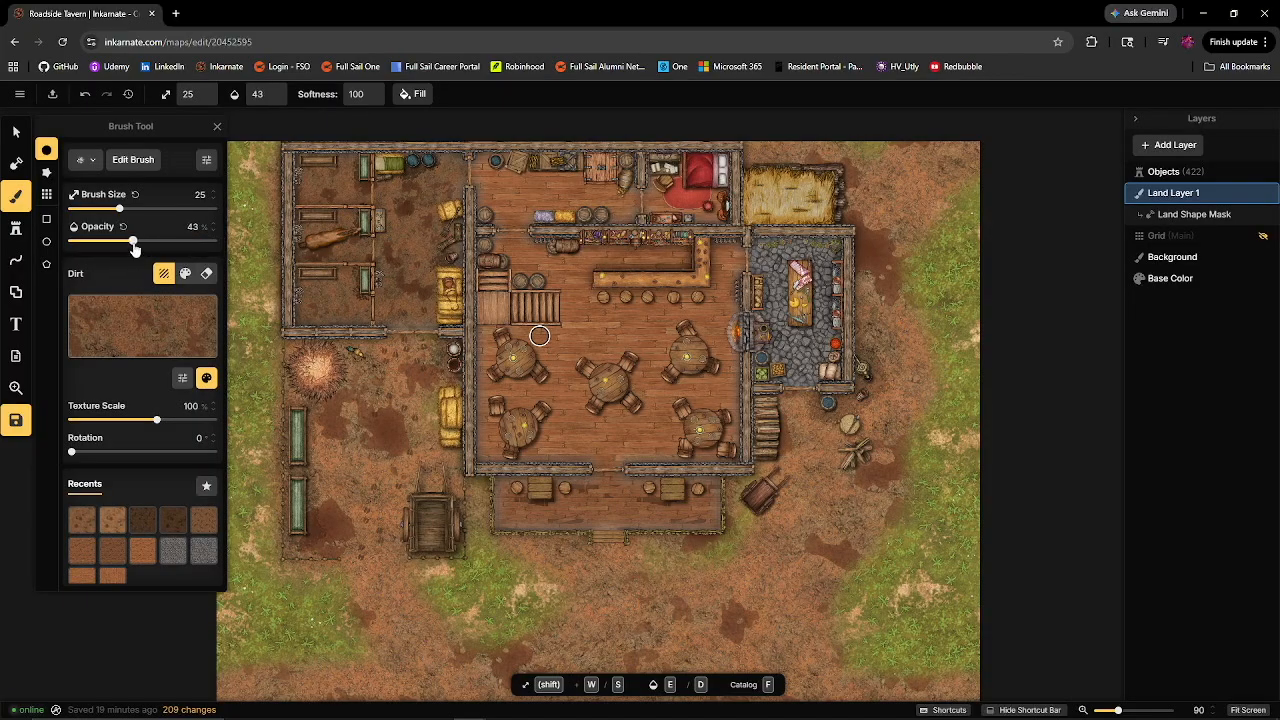
- Set the brush opacity to 40% and paint faint dirt on the Background layer inside the tavern's entrance and porch
drag(140, 241, 128, 241)
click(1172, 257)
scroll(621, 550, up, 3)
drag(600, 450, 586, 526)
drag(590, 330, 612, 444)
mouse_move(590, 480)
mouse_down()
mouse_move(557, 369)
mouse_move(720, 422)
mouse_up()
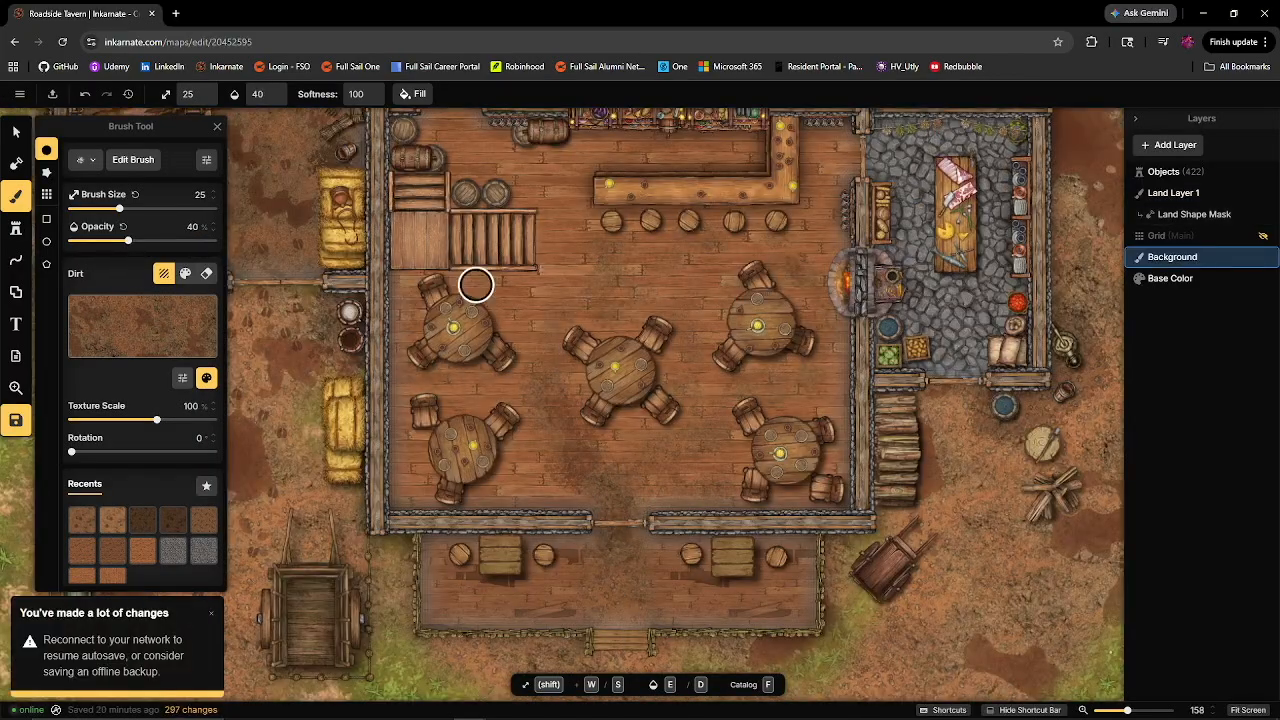
- Extend the faint dirt between the tavern tables, along the bar and inside the kitchen's outer door
drag(771, 343, 769, 483)
drag(620, 400, 551, 320)
drag(960, 490, 994, 348)
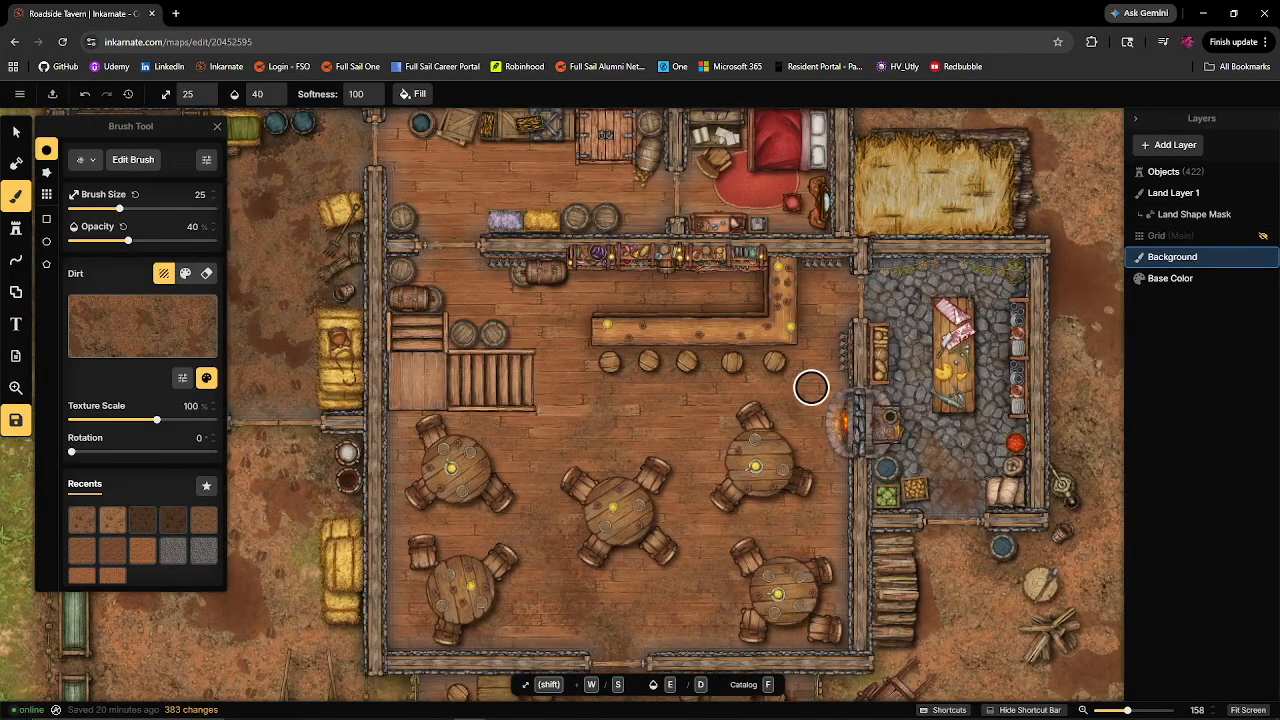
drag(620, 300, 742, 458)
drag(508, 290, 543, 329)
scroll(702, 399, down, 3)
drag(702, 560, 702, 349)
drag(420, 340, 446, 374)
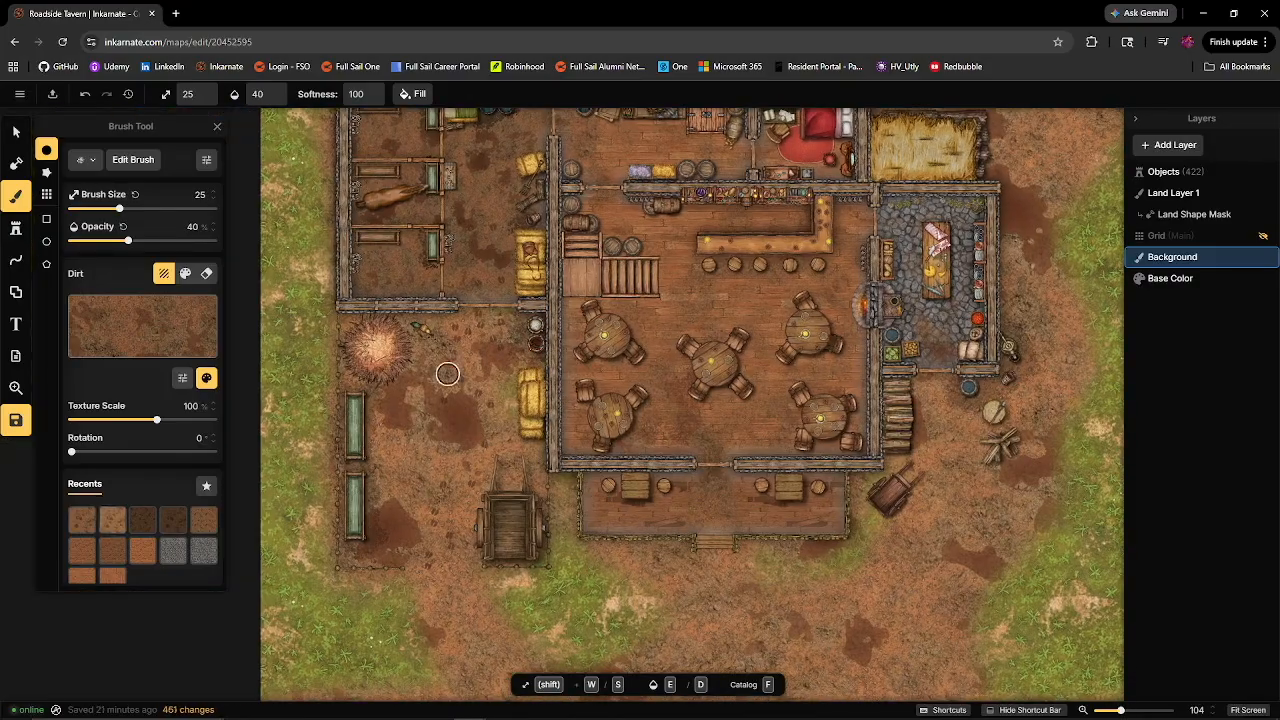
- Lower the Dirt's brightness, return to Land Layer 1 and paint in front of the porch with a recent Dirt texture
click(206, 378)
drag(317, 412, 291, 412)
click(1173, 193)
click(142, 520)
drag(700, 560, 575, 356)
click(709, 460)
- Set the brush size to 68 and blend dirt over the open ground in front of the tavern
drag(119, 209, 159, 209)
click(585, 456)
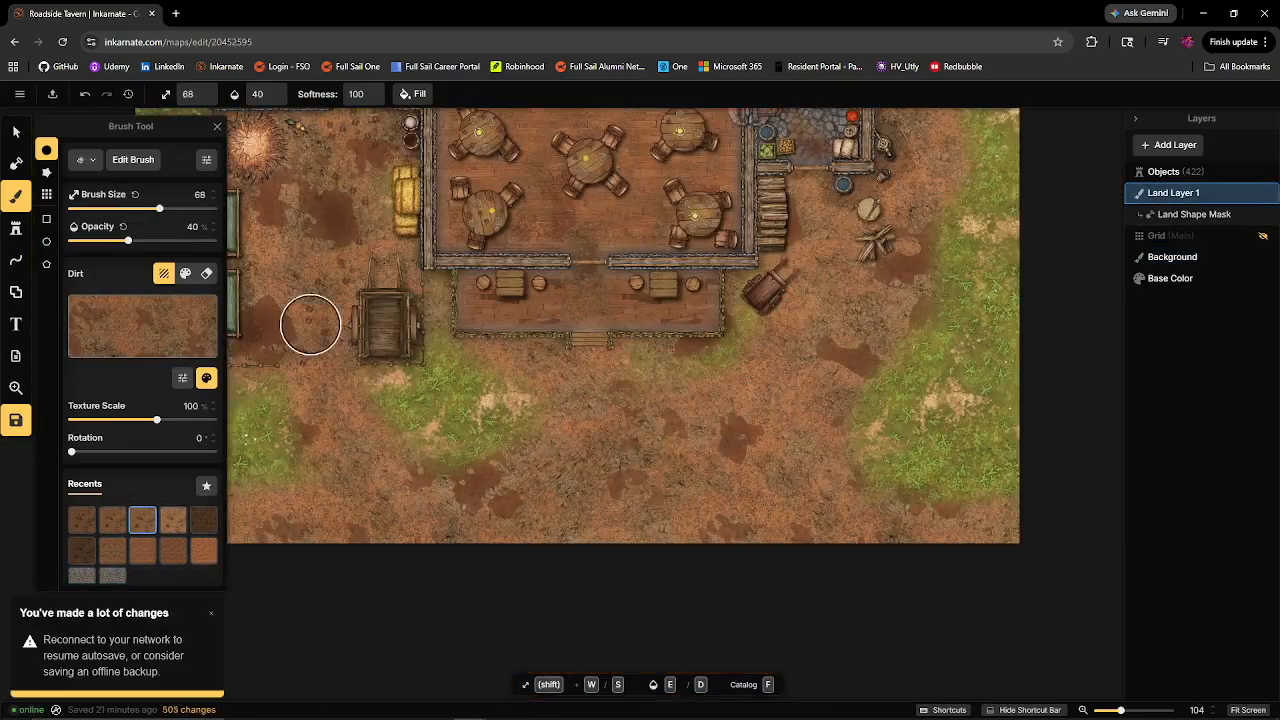
drag(502, 330, 540, 334)
- Dab another recent Dirt texture around the cart and the grass patches near the tavern's front
click(82, 551)
click(357, 466)
click(362, 246)
click(617, 450)
drag(761, 485, 786, 574)
drag(791, 420, 783, 582)
click(16, 132)
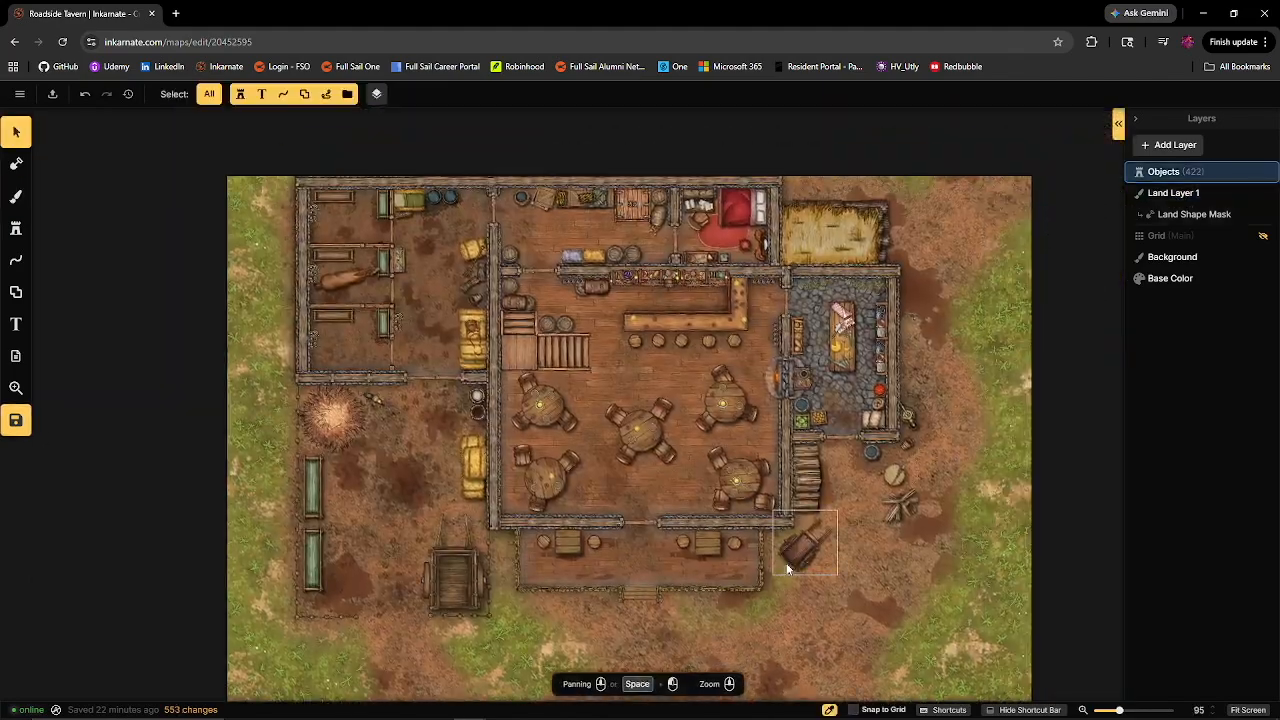
- Search the stamp catalog for "torch" and "light", and choose the Sconce Lit stamp
click(16, 228)
text(ftorch)
click(357, 141)
text(light)
click(583, 546)
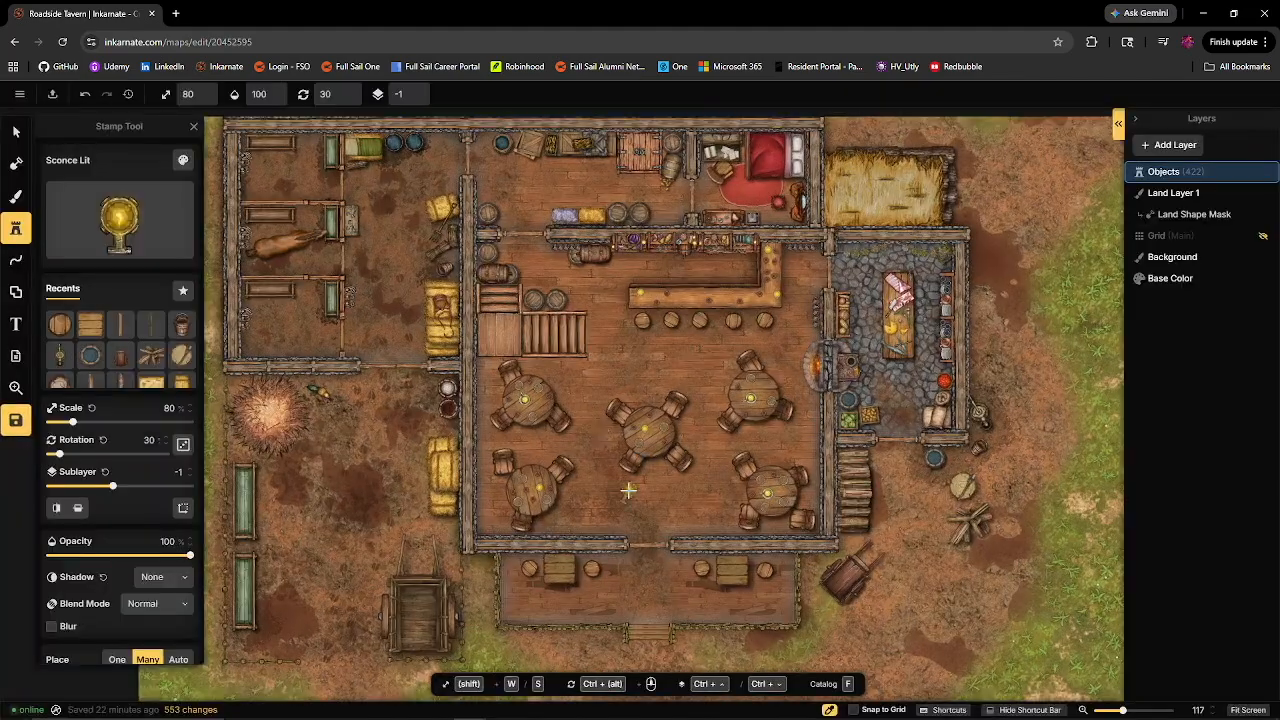
- Mount lit sconces on the common room's side walls and on both sides of the front door
scroll(629, 491, up, 3)
click(449, 291)
click(906, 306)
click(450, 629)
click(609, 629)
- Search the catalog for "head" and mount an Elk Trophy above the fireplace at scale 46 and rotation 90
key(f)
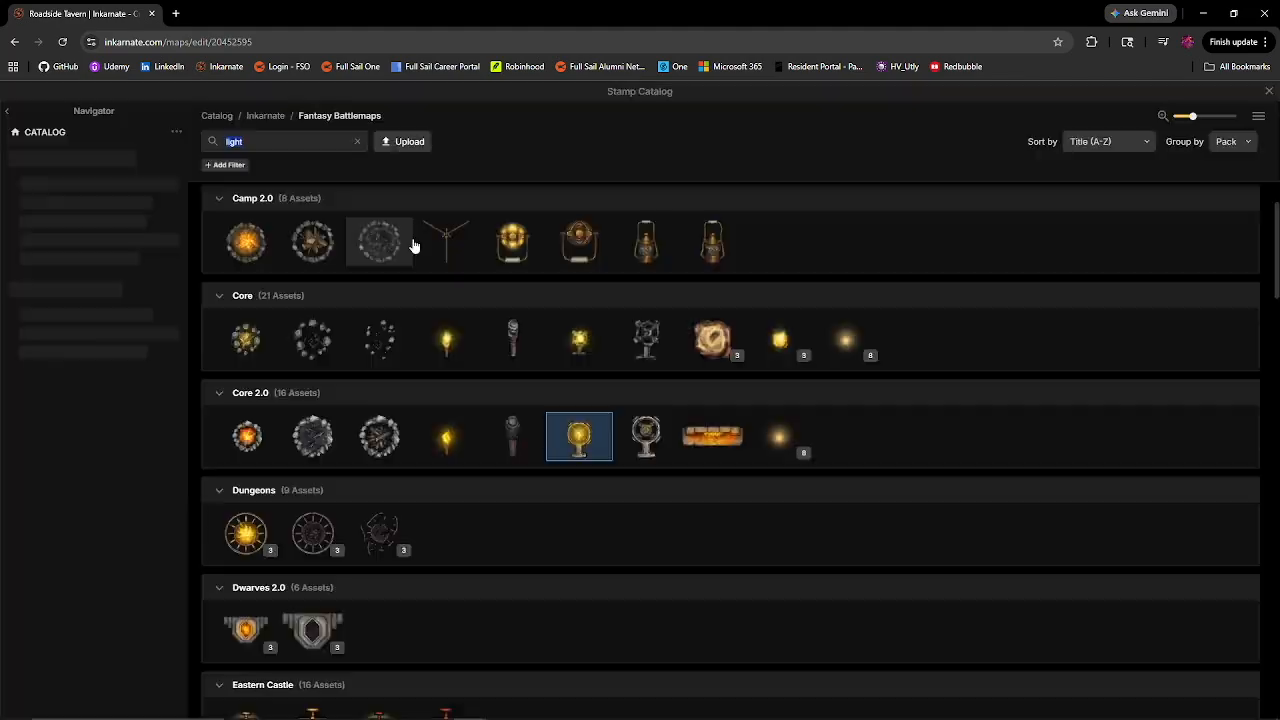
click(357, 141)
text(head)
scroll(457, 490, down, 4)
click(462, 499)
click(396, 499)
click(329, 499)
click(263, 499)
click(912, 481)
click(866, 357)
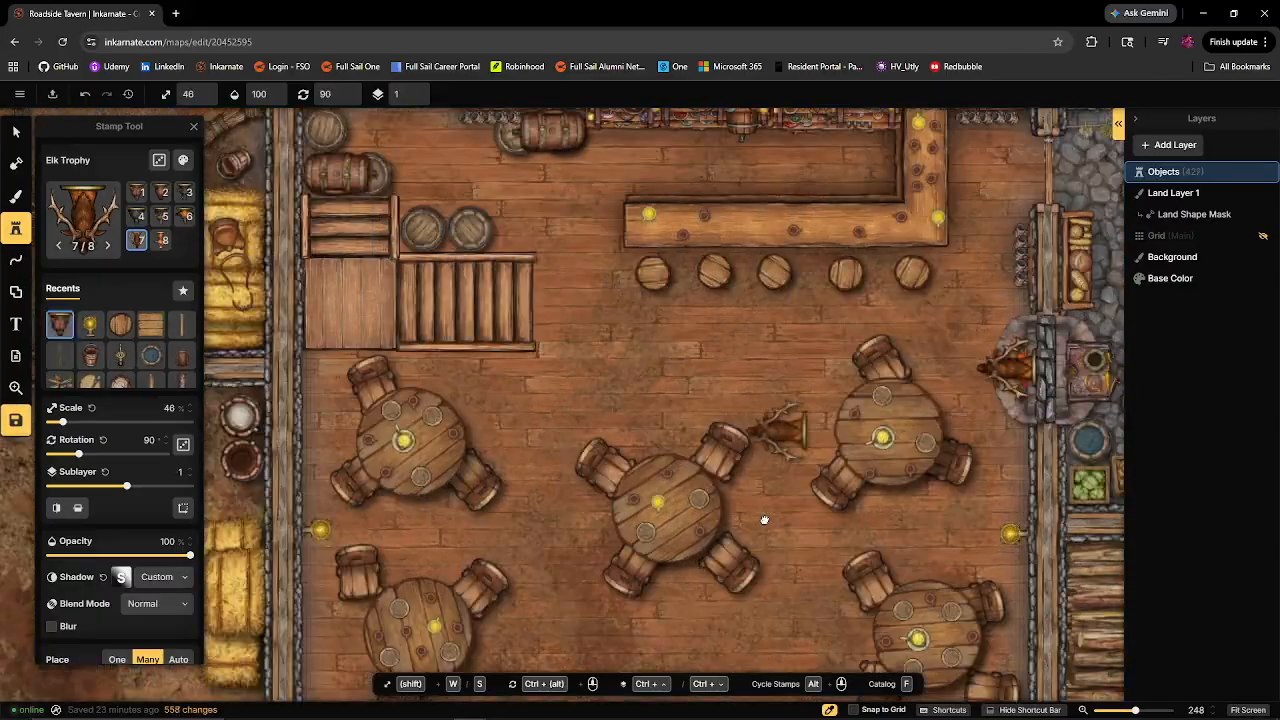
- Mount a Fox Trophy and another animal trophy on the common room's west wall at scale 50 and rotation 270
click(163, 216)
click(162, 240)
click(190, 222)
click(449, 378)
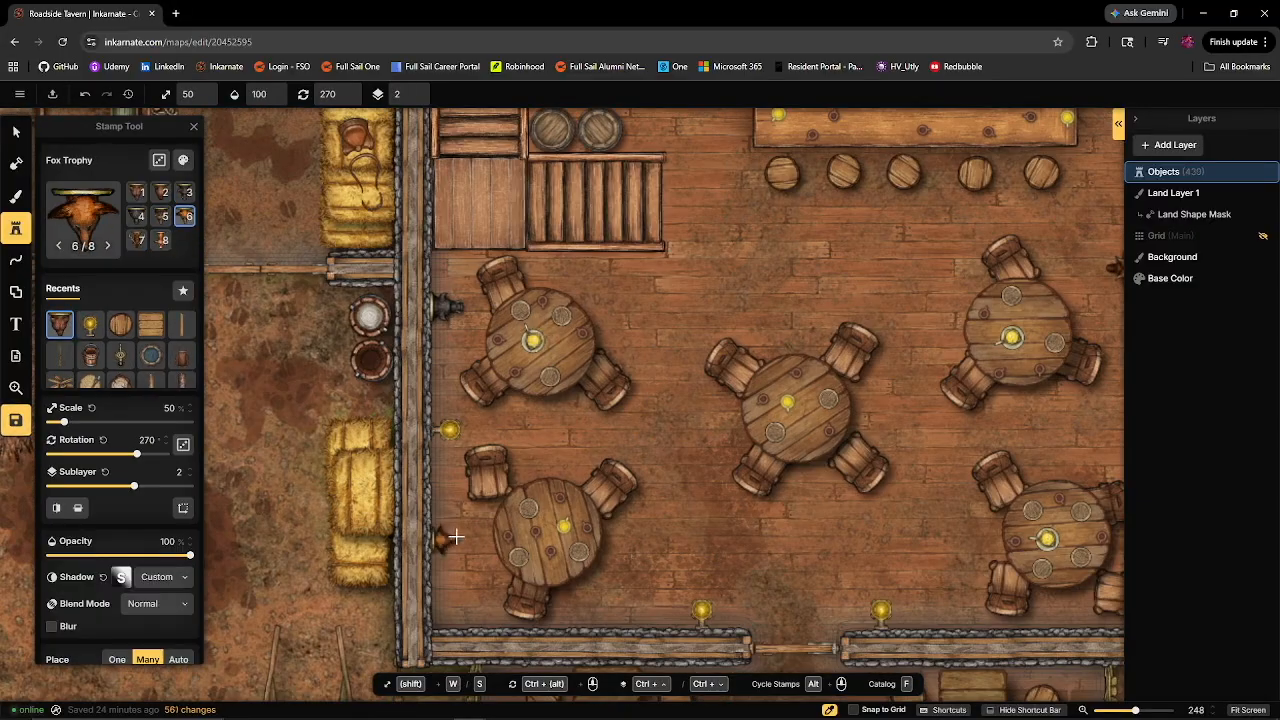
click(443, 537)
- Search the stamp catalog for "tree" and place leafy green trees on the grass along the map's edges
scroll(801, 504, down, 5)
key(f)
click(357, 141)
text(tree)
scroll(747, 469, down, 5)
scroll(746, 469, down, 5)
click(909, 514)
click(946, 369)
- Search the stamp catalog for "sign" and look through the sign stamps
key(f)
click(357, 141)
text(sign)
click(326, 272)
click(267, 272)
click(379, 256)
key(Escape)
scroll(520, 537, up, 1)
- Search the catalog for "post" and "wood", and place a wooden post in the yard south of the tavern's porch
key(f)
click(290, 141)
text(post)
click(357, 141)
text(wood)
scroll(674, 264, down, 10)
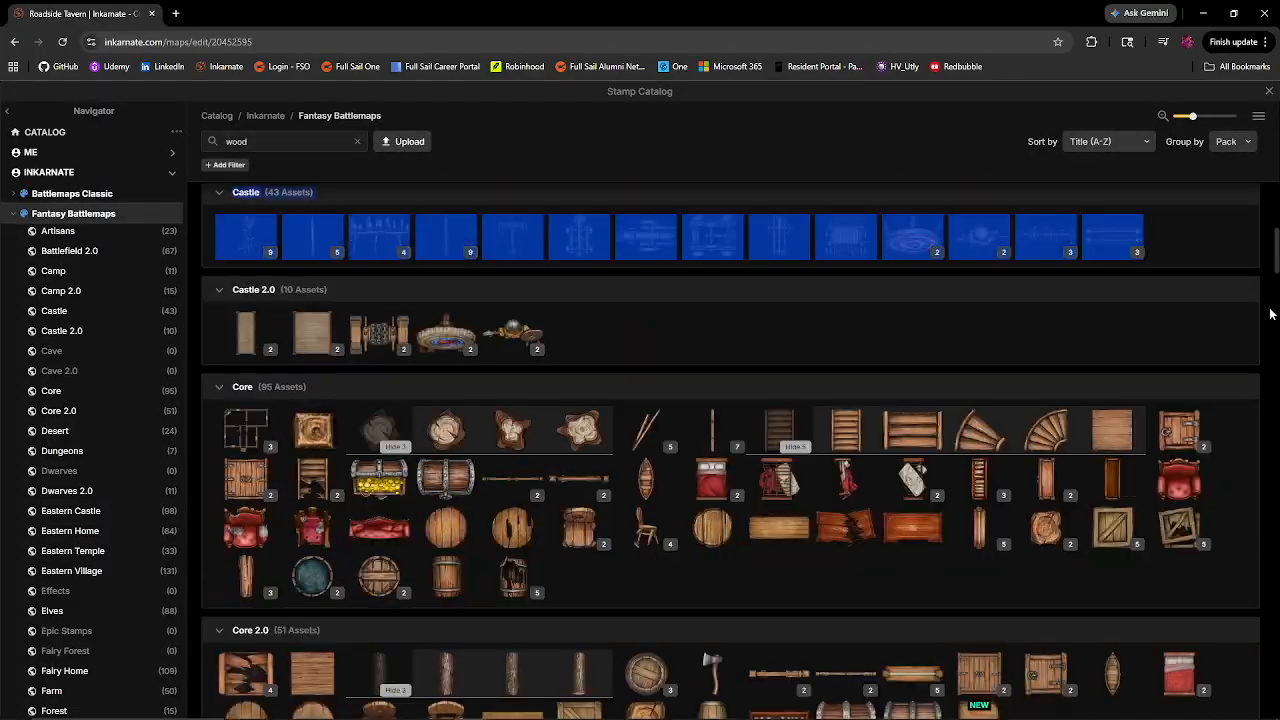
click(674, 430)
click(531, 514)
- Leave stamp placement with the whole battlemap in view and save the map
key(v)
scroll(700, 500, down, 1)
scroll(909, 443, down, 3)
key(ctrl+s)
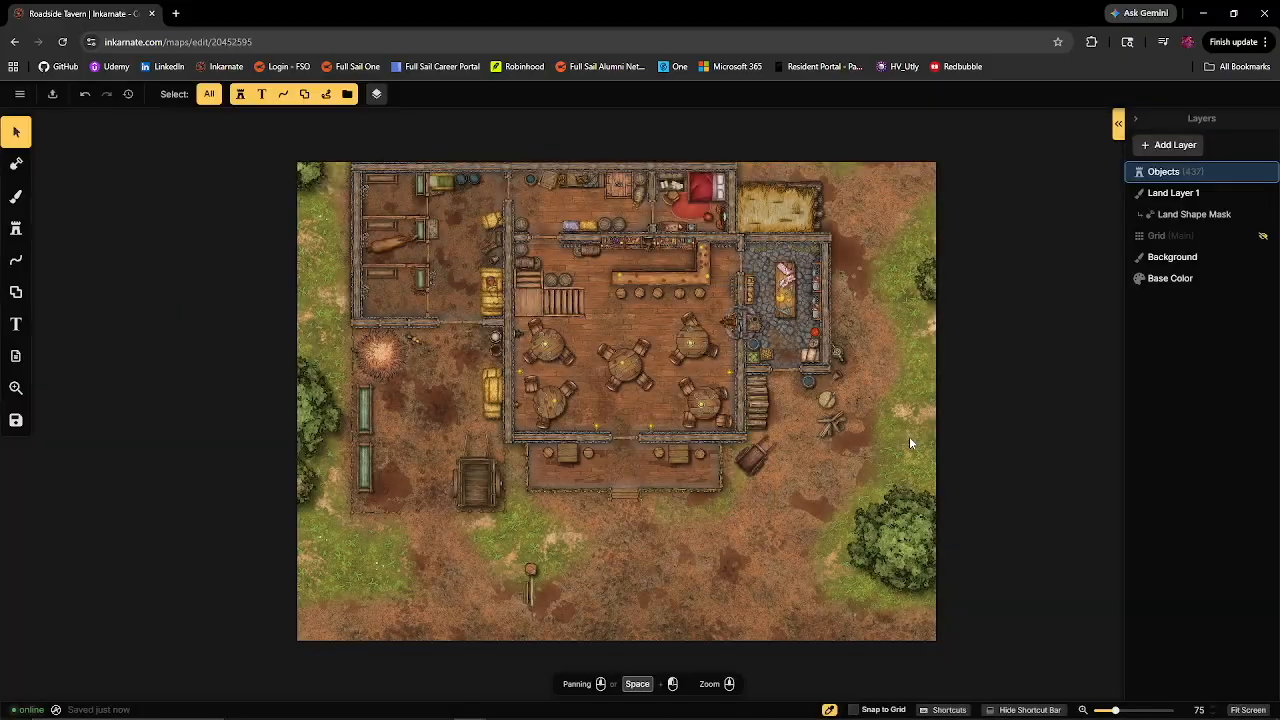